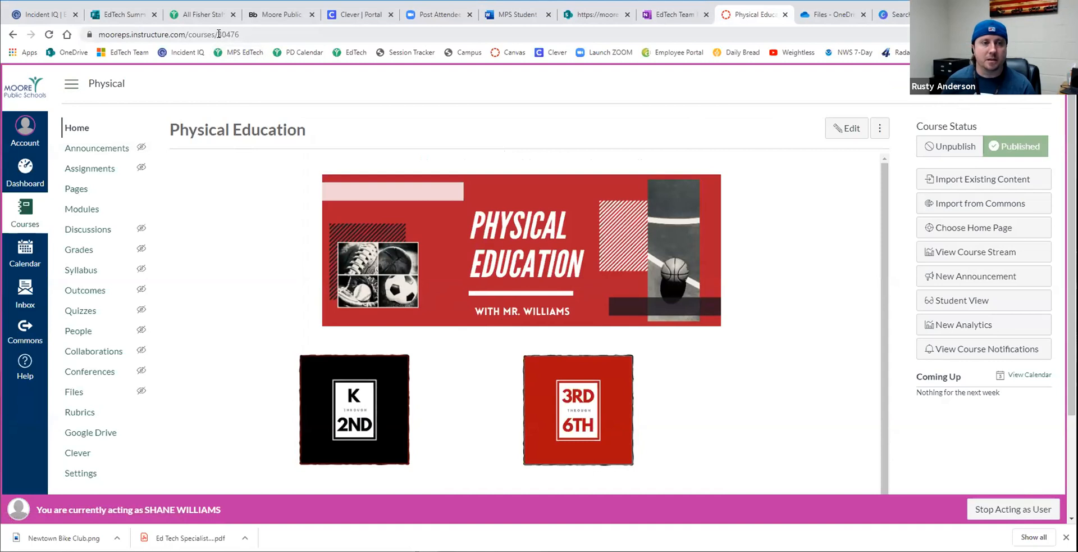
# - Copy the course ID 30476 from the web address of the Physical Education course
pyautogui.moveTo(218, 32); pyautogui.dragTo(240, 34)
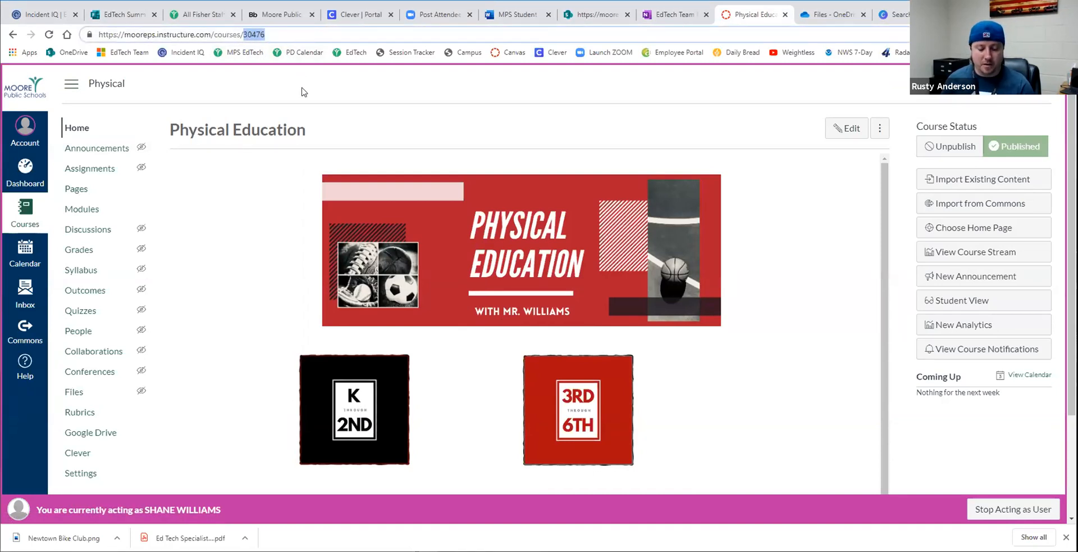
pyautogui.rightClick(260, 38)
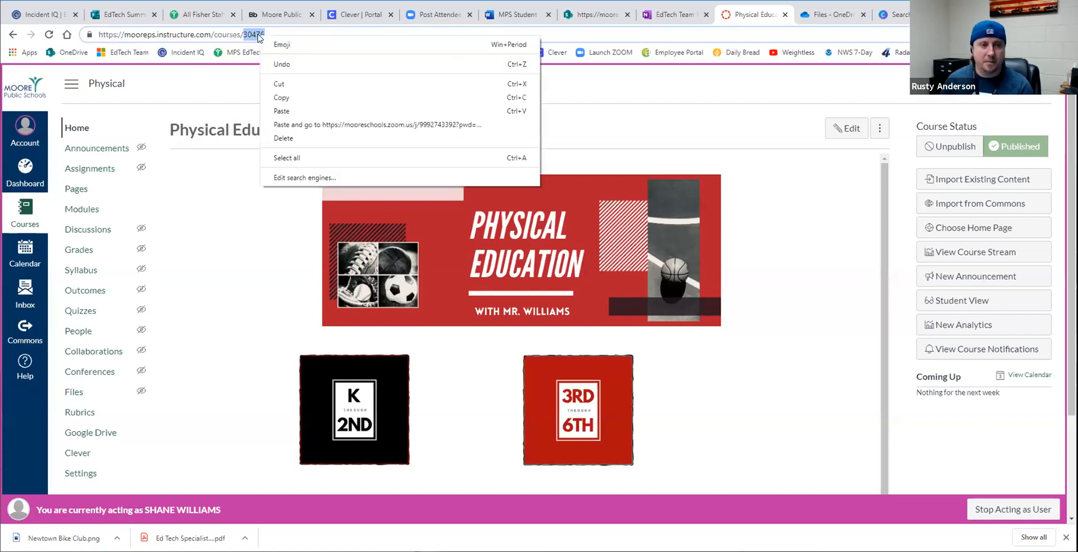
pyautogui.click(279, 98)
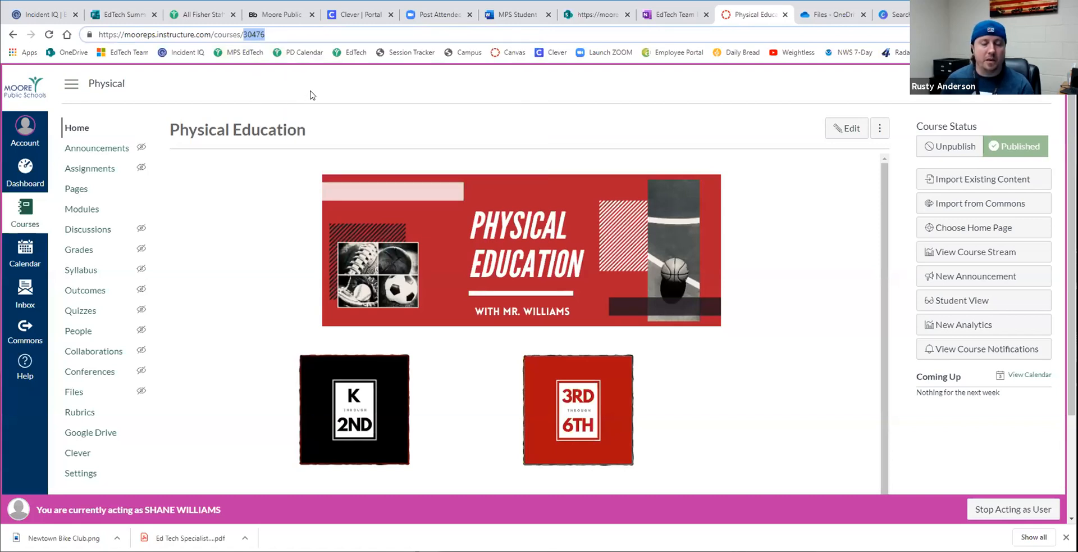
pyautogui.click(296, 247)
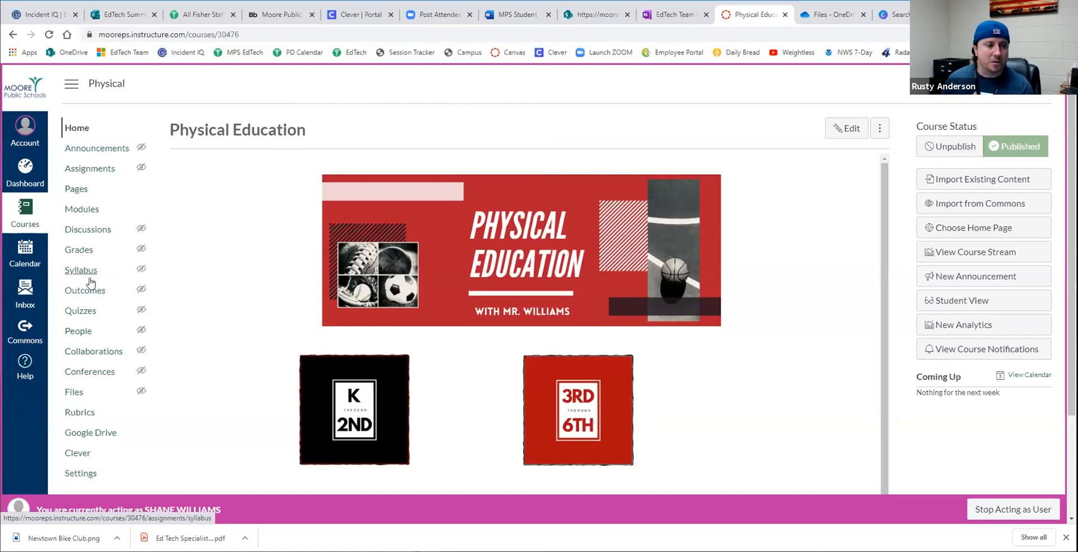
pyautogui.scroll(-1, 87, 396)
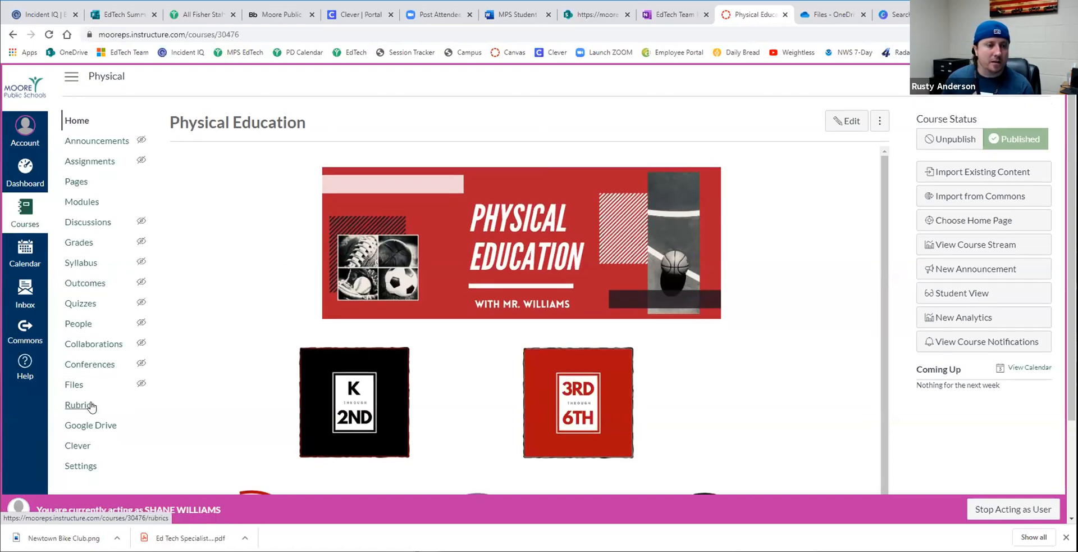
pyautogui.scroll(1, 79, 337)
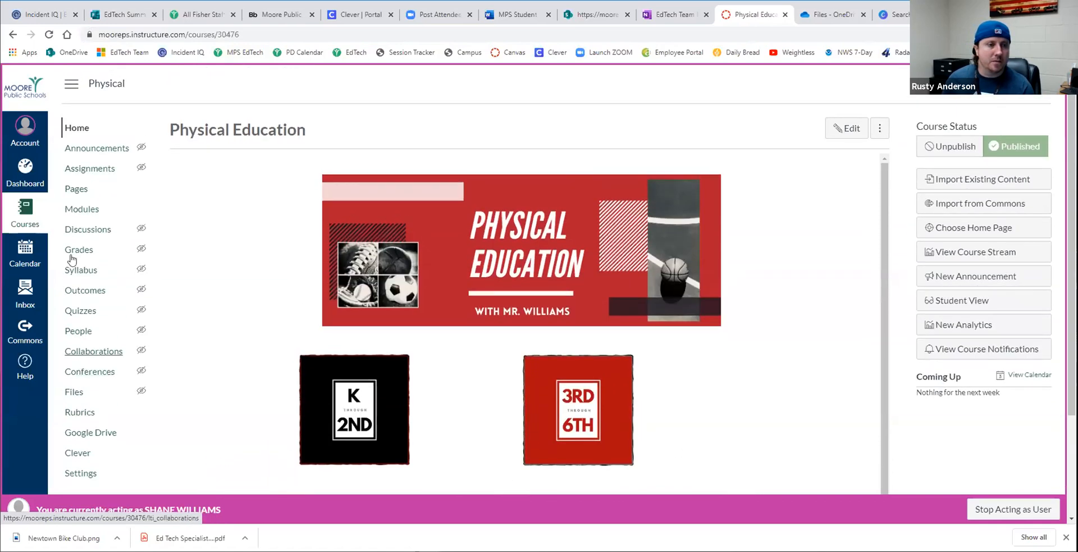
# - Open the Physical Education Demo (K-6th) course from the dashboard and examine its home page banner, grade-level links and resource links
pyautogui.click(31, 179)
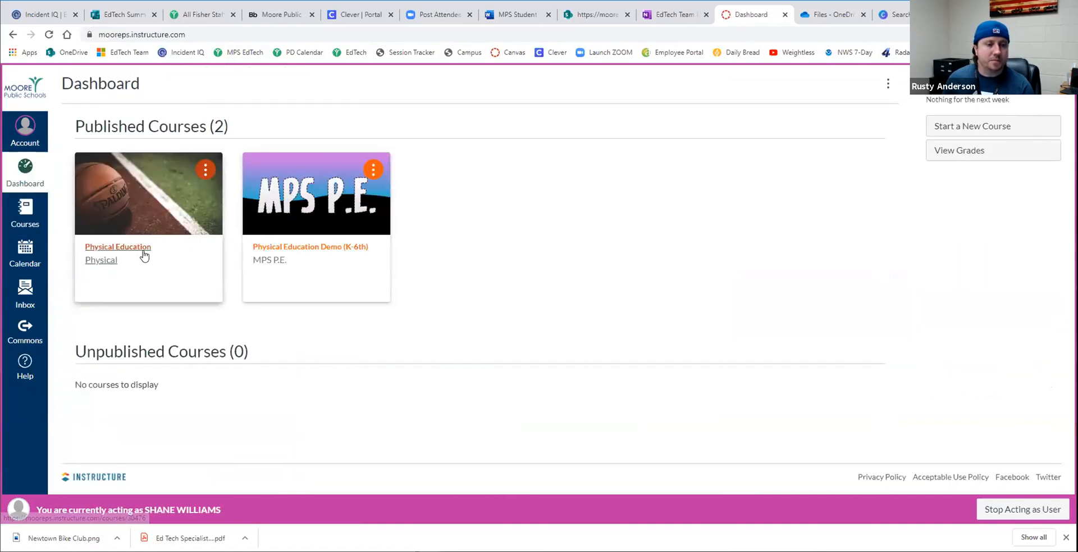
pyautogui.click(295, 216)
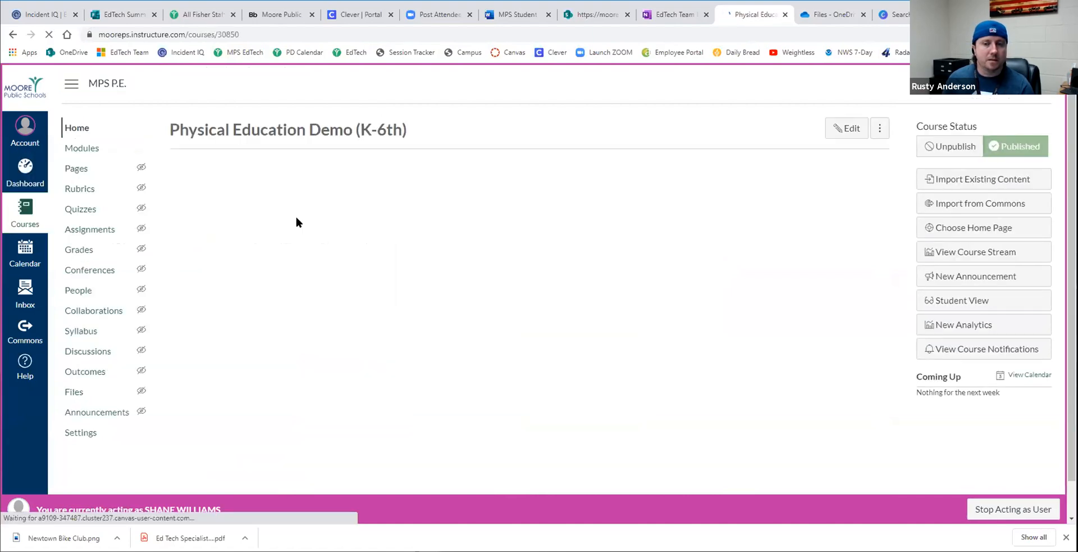
pyautogui.scroll(-7, 323, 236)
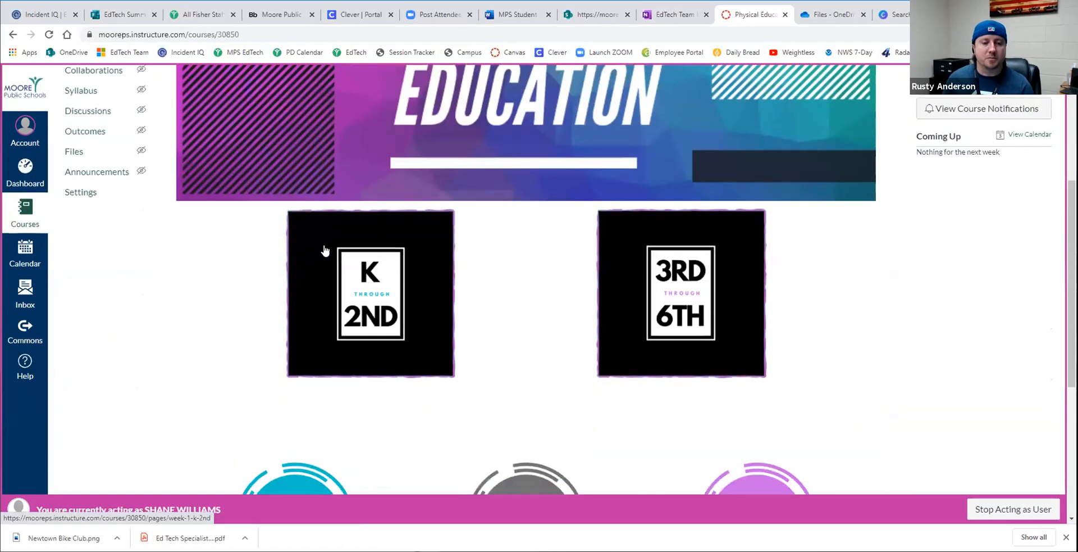
pyautogui.scroll(-2, 325, 257)
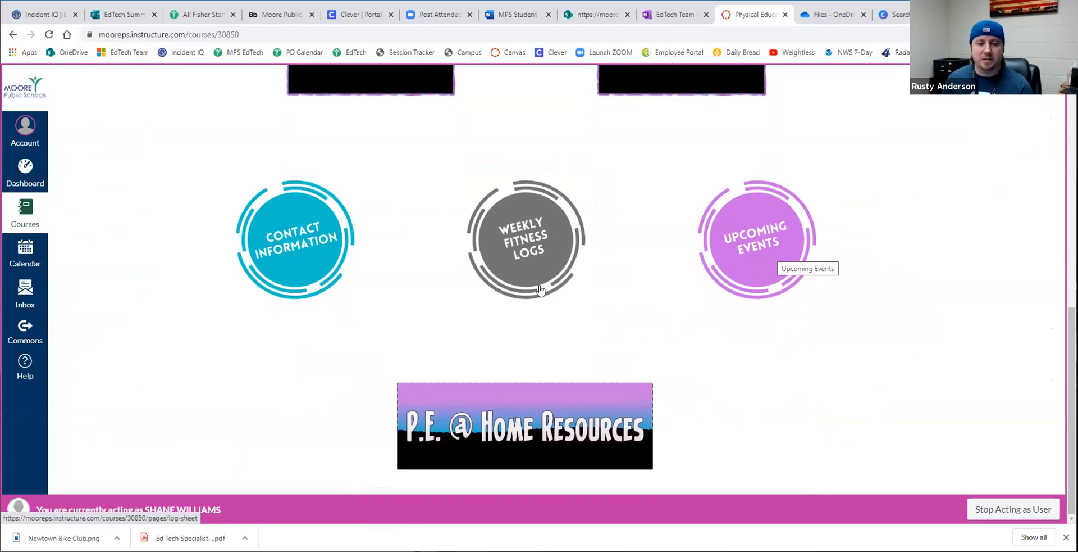
pyautogui.scroll(8, 511, 418)
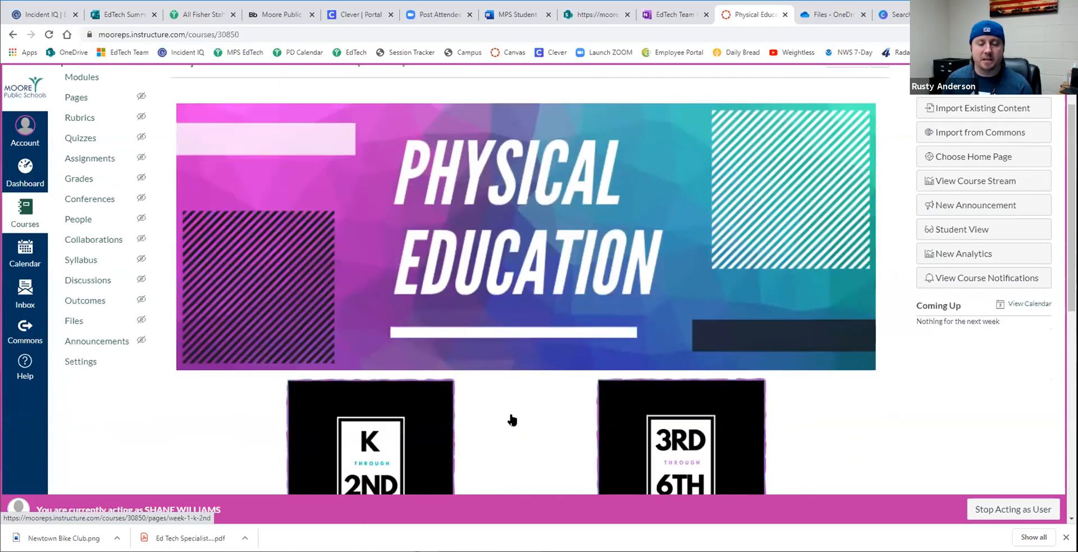
pyautogui.scroll(2, 510, 414)
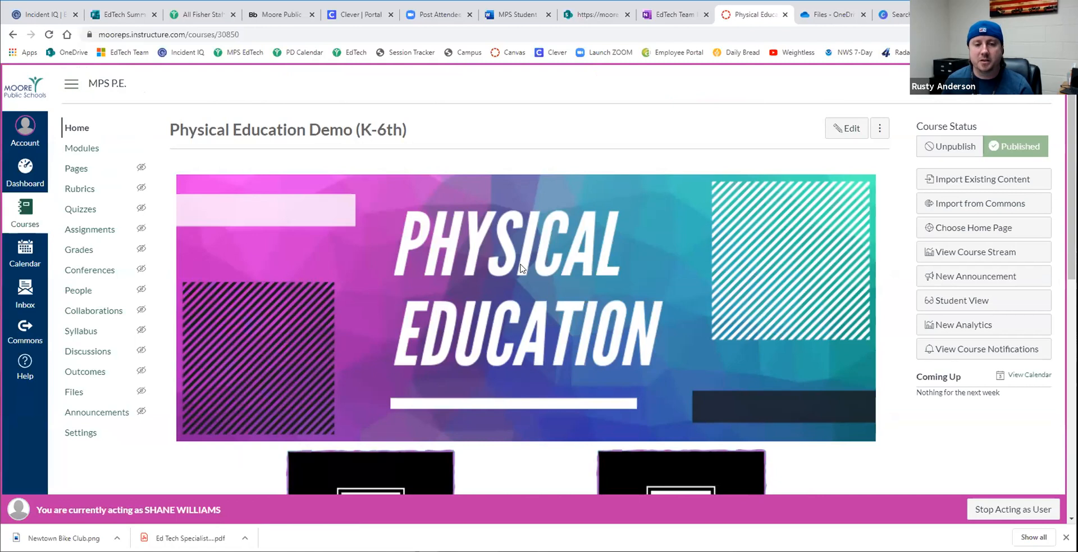
pyautogui.scroll(-9, 520, 269)
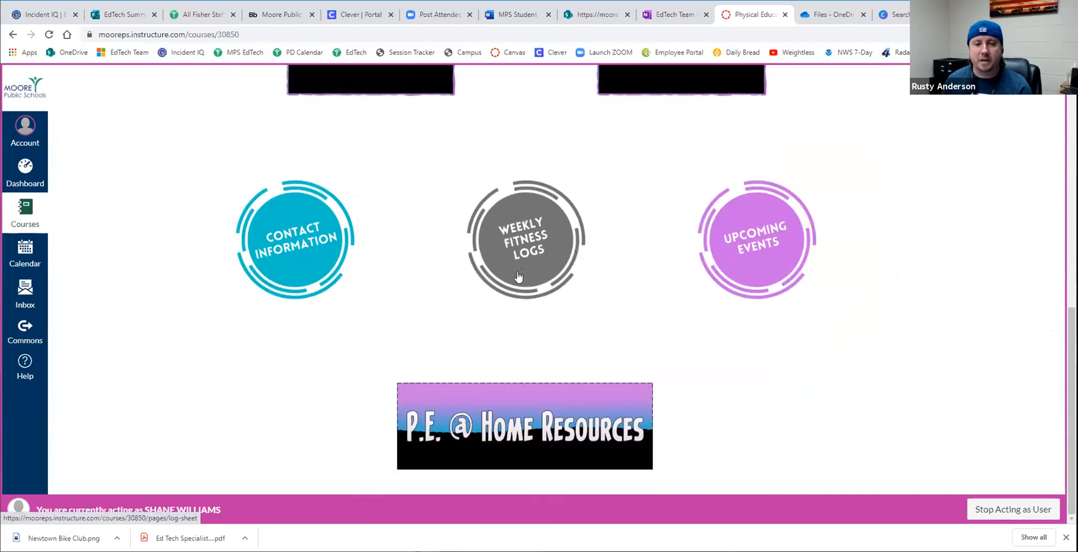
pyautogui.scroll(10, 515, 283)
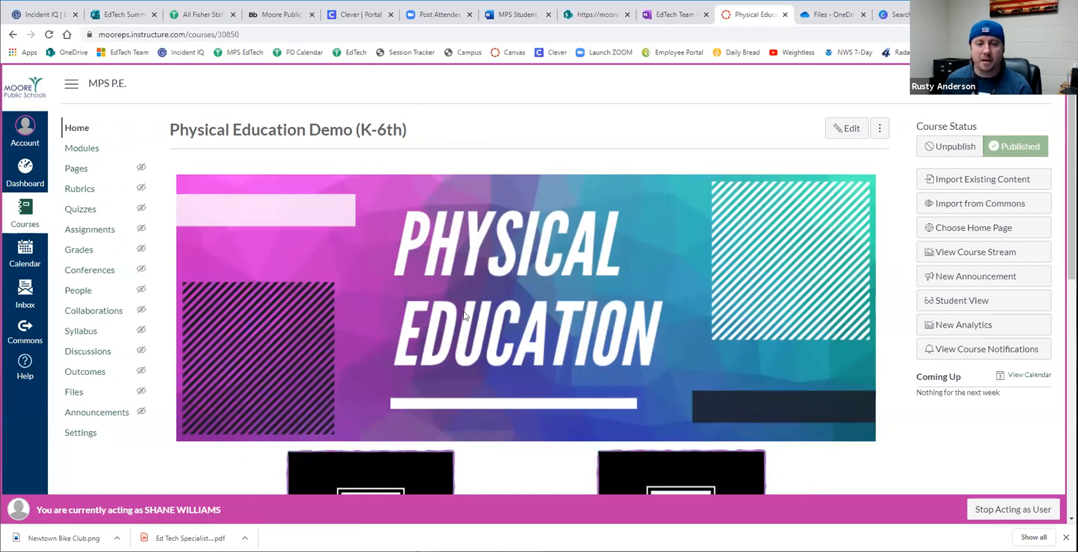
pyautogui.scroll(-6, 519, 307)
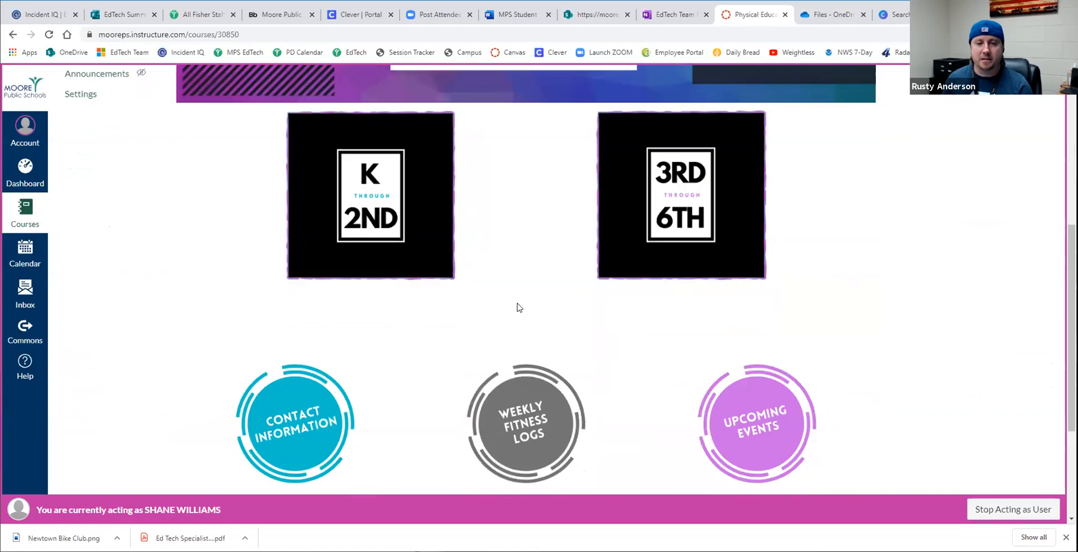
pyautogui.scroll(1, 519, 308)
pyautogui.scroll(-1, 514, 314)
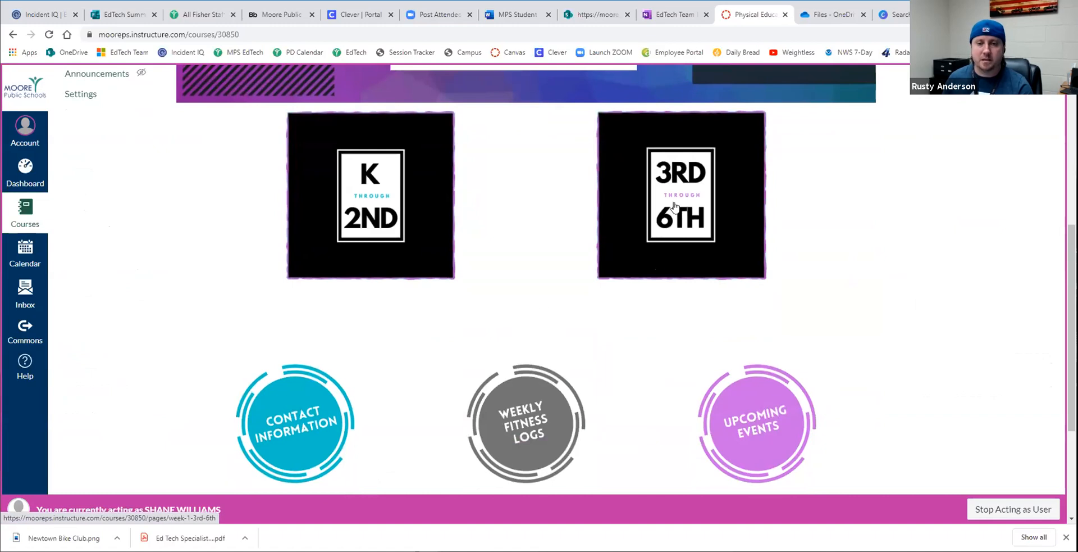
pyautogui.scroll(6, 530, 313)
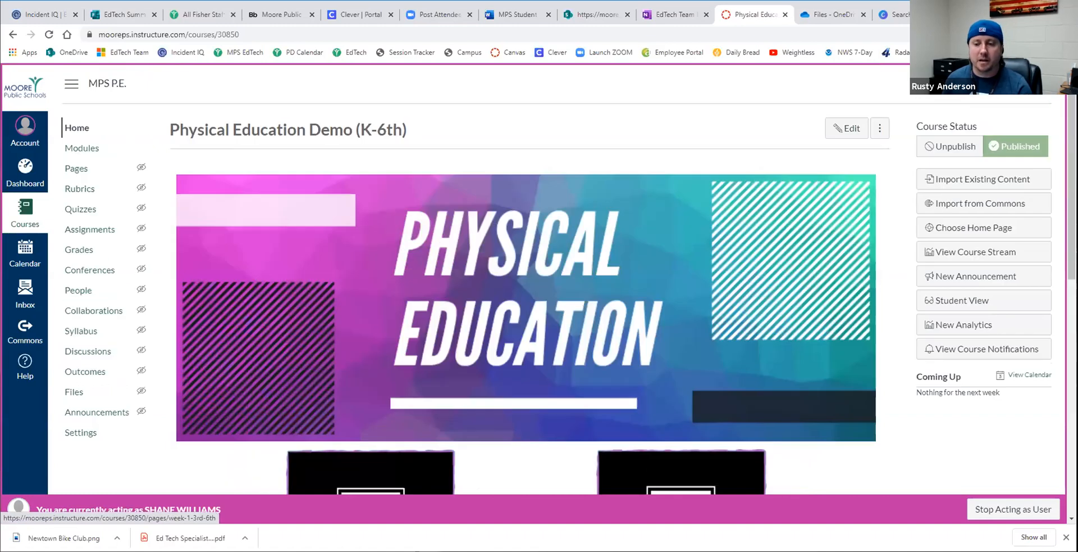
# - Stop acting as the other user and open the Music 5th grade course with the microphone image from the dashboard
pyautogui.click(993, 510)
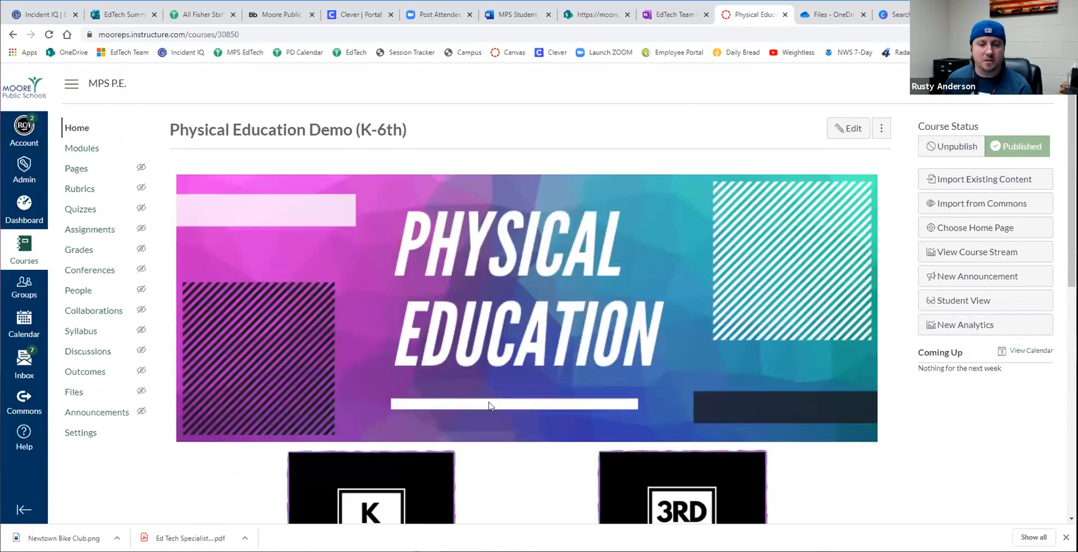
pyautogui.click(30, 214)
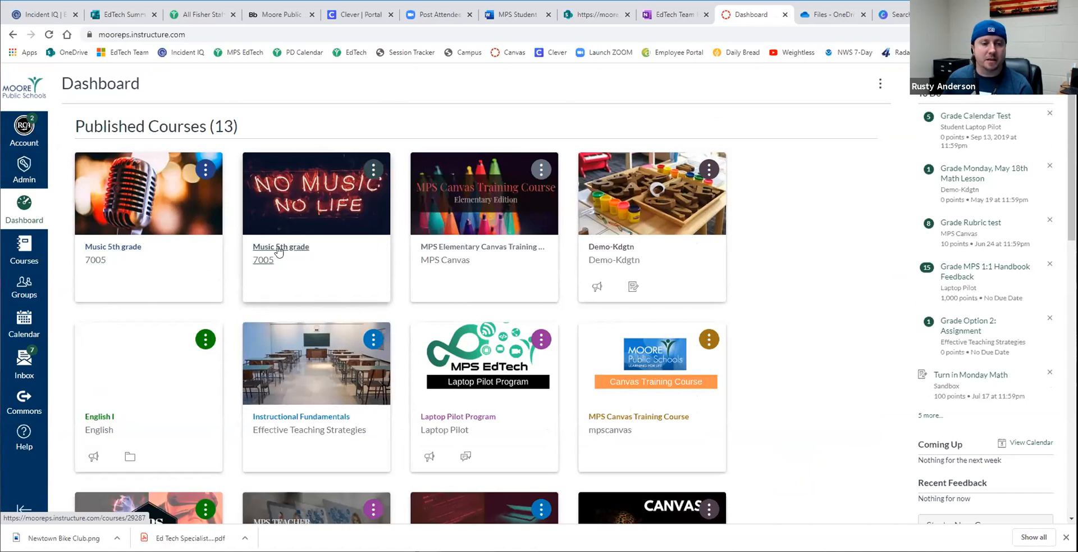
pyautogui.click(141, 209)
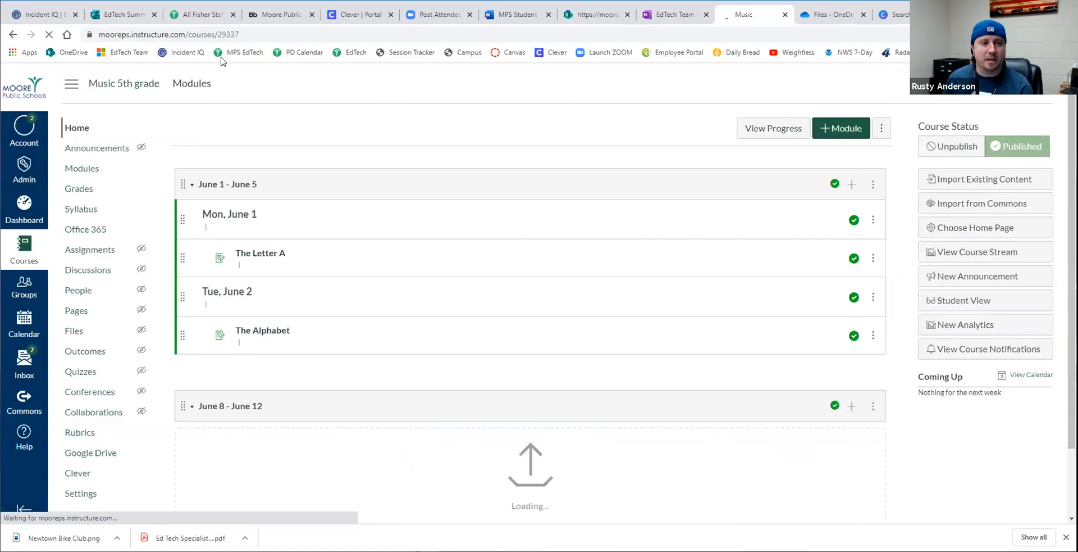
# - Copy the course ID 29337 from the web address of the open Music 5th grade course
pyautogui.moveTo(217, 36); pyautogui.dragTo(239, 34)
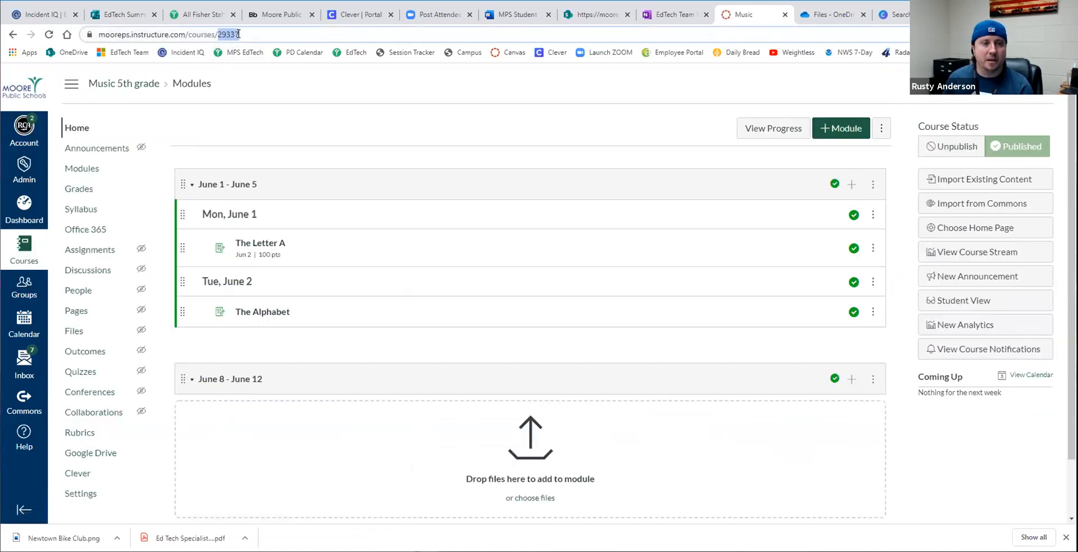
pyautogui.rightClick(250, 38)
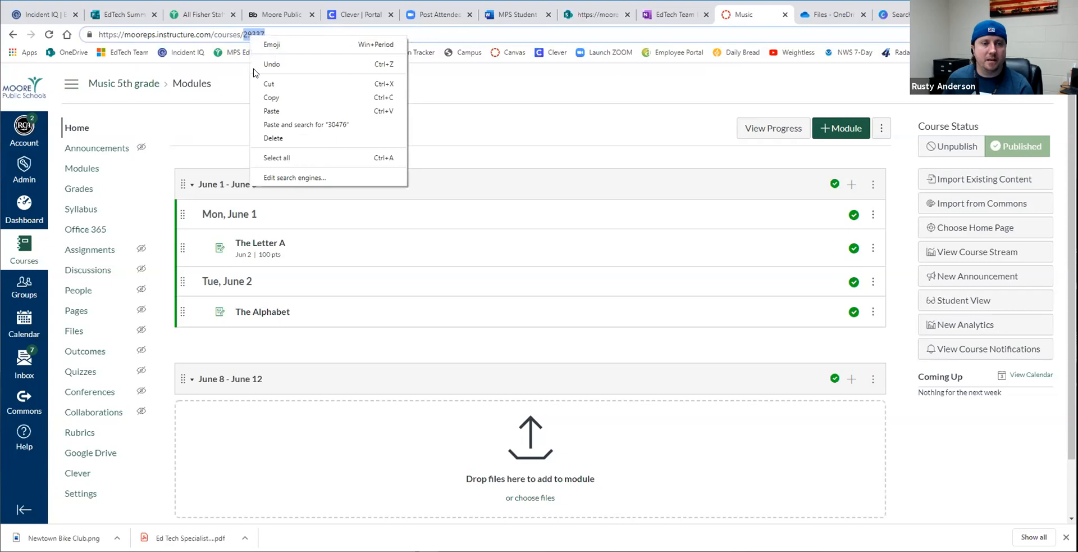
pyautogui.click(268, 99)
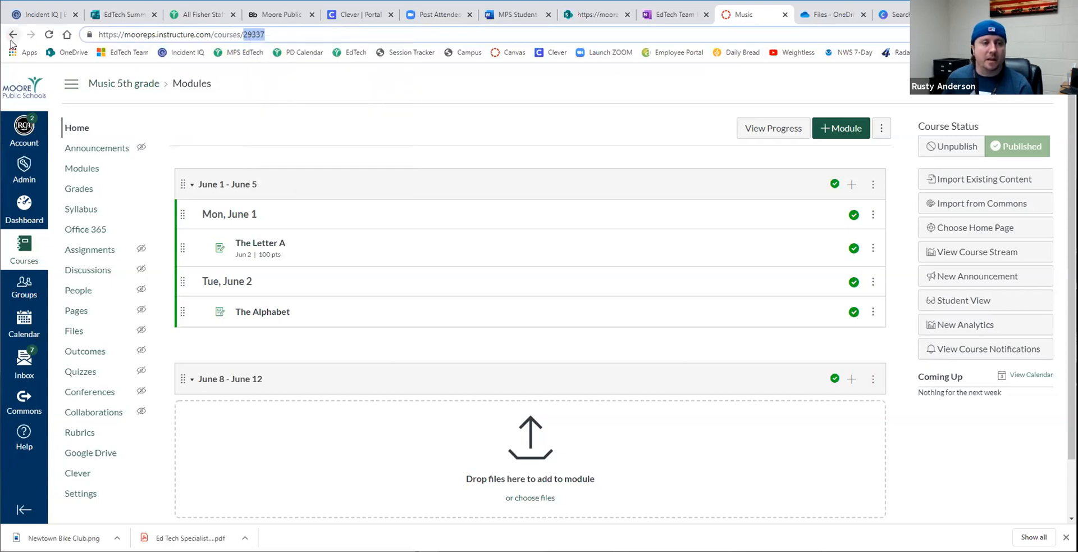
# - Open section 29337 in the settings of the Music 5th grade course with the "No Music No Life" image
pyautogui.click(24, 210)
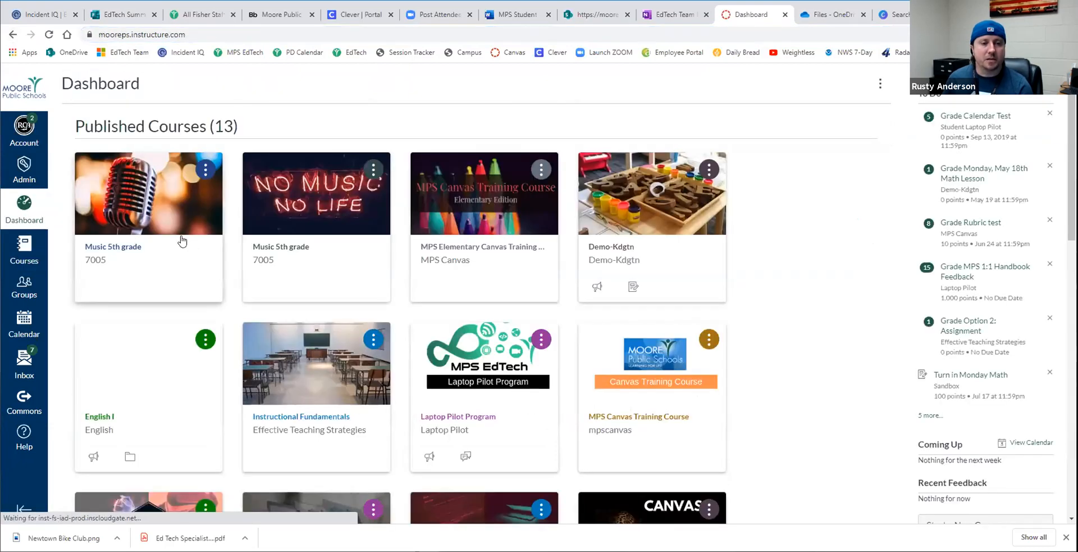
pyautogui.click(299, 210)
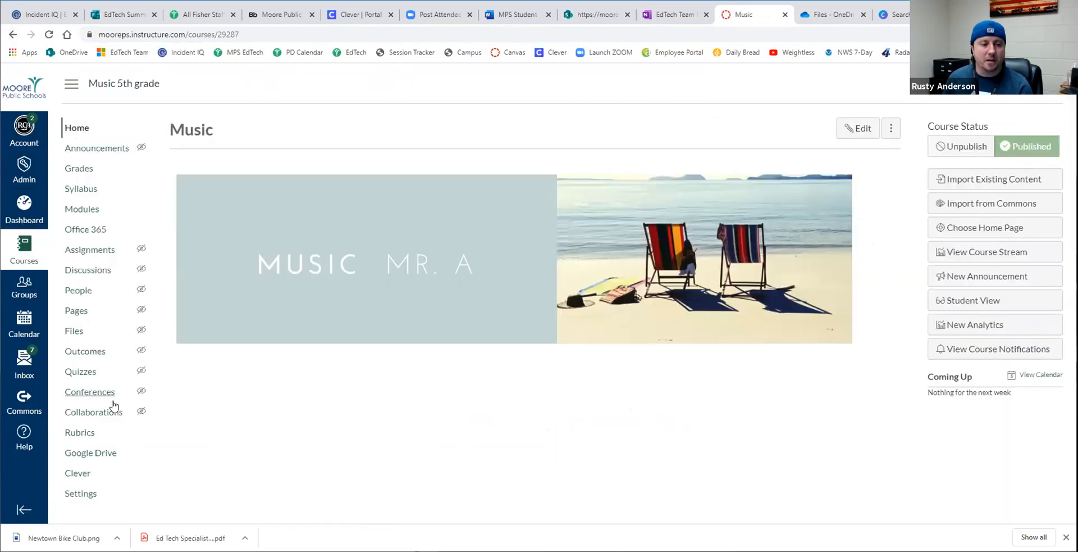
pyautogui.click(82, 494)
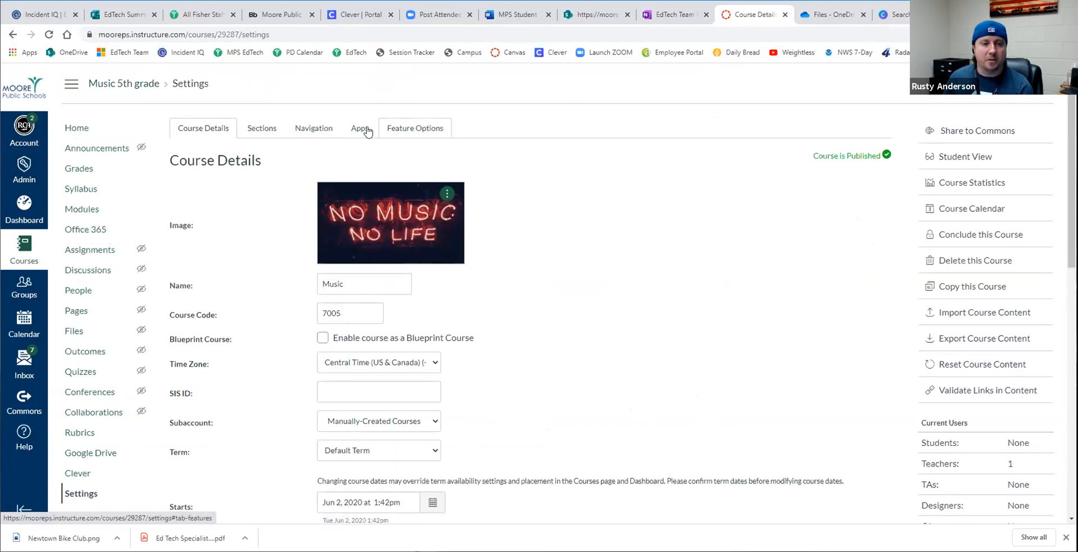
pyautogui.click(256, 132)
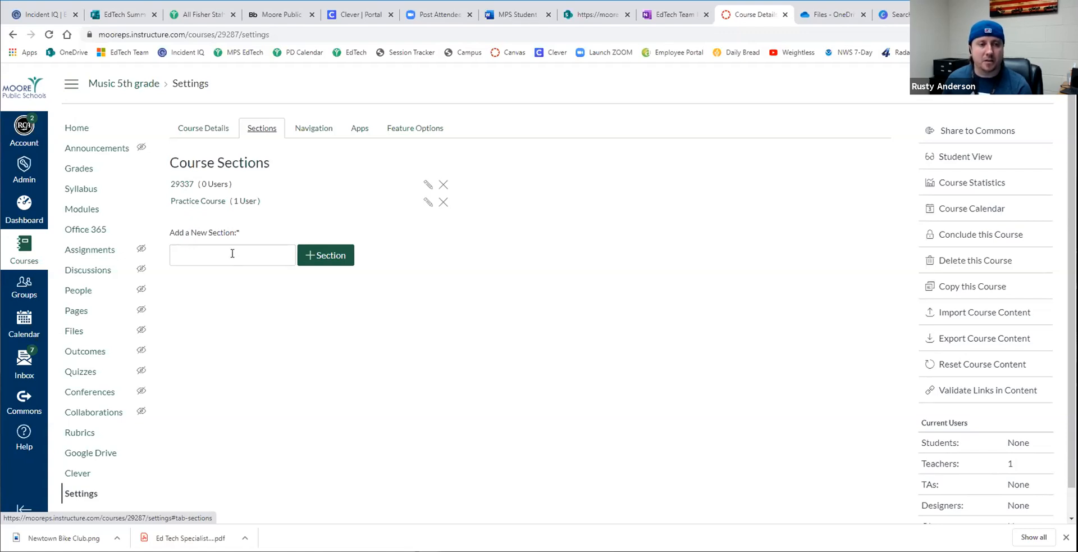
pyautogui.click(183, 184)
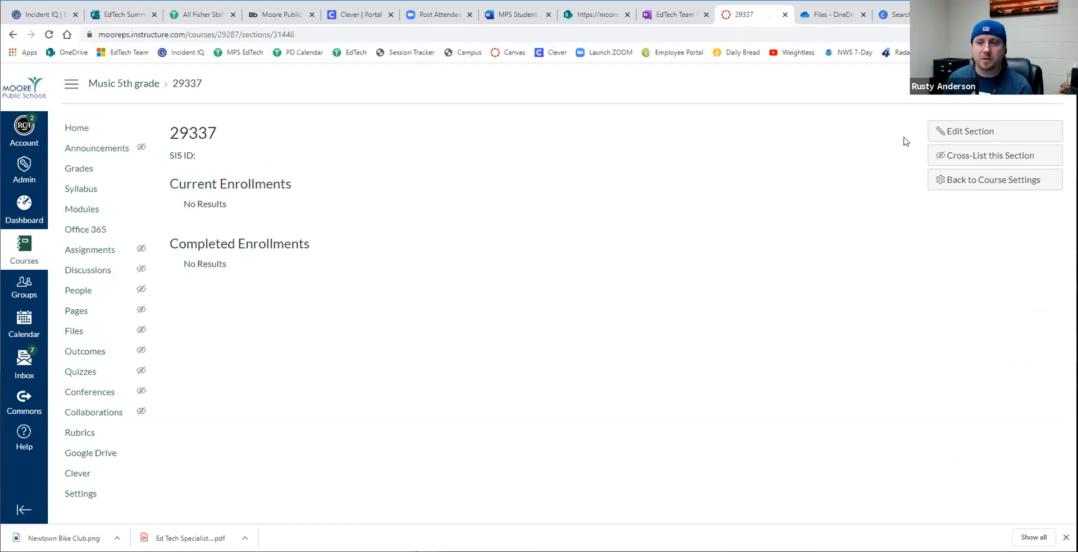
# - Cross-list section 29337 into the Music course with the course ID 29337
pyautogui.click(944, 156)
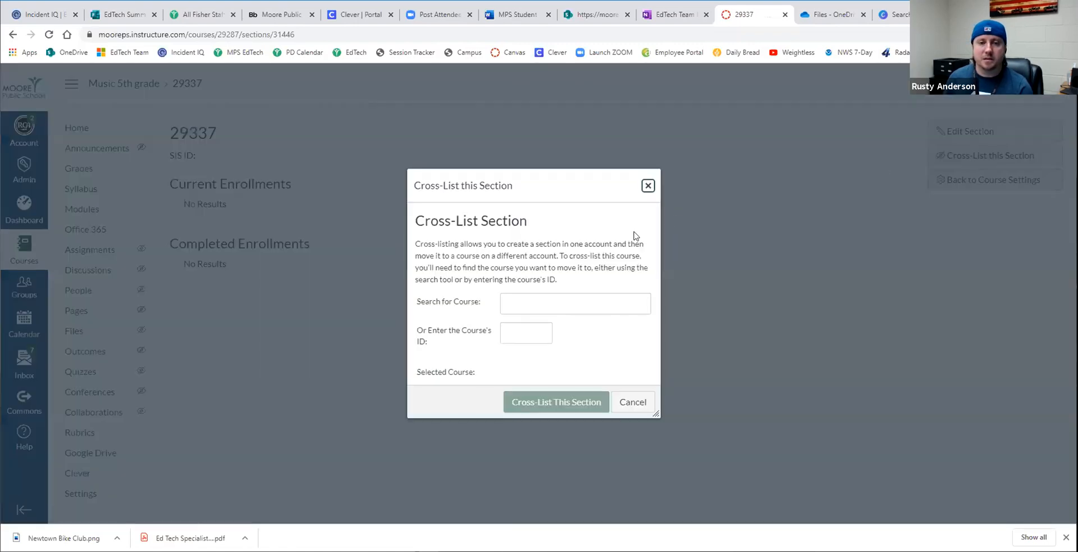
pyautogui.click(517, 332)
pyautogui.write('29337')
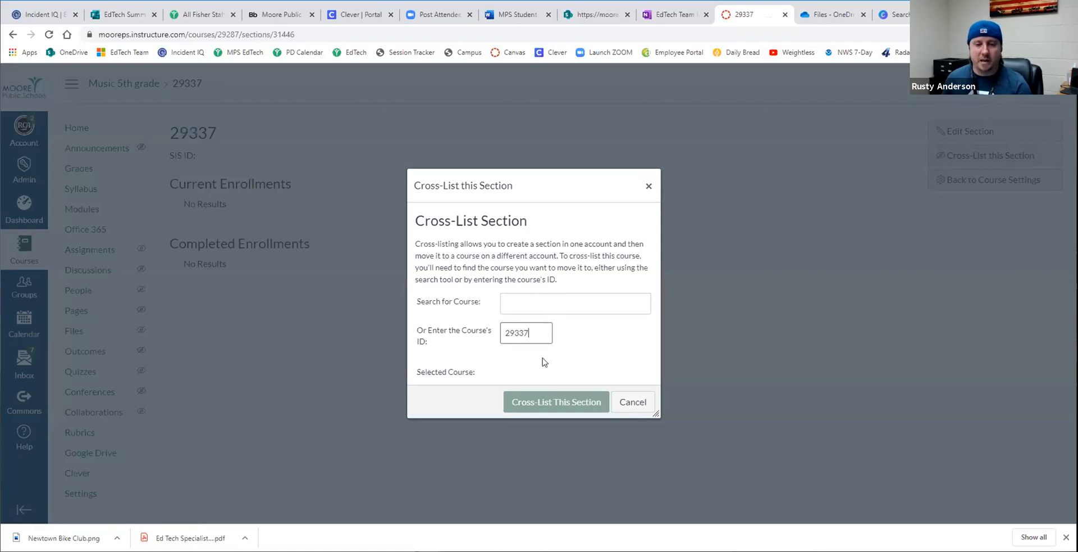
pyautogui.click(543, 403)
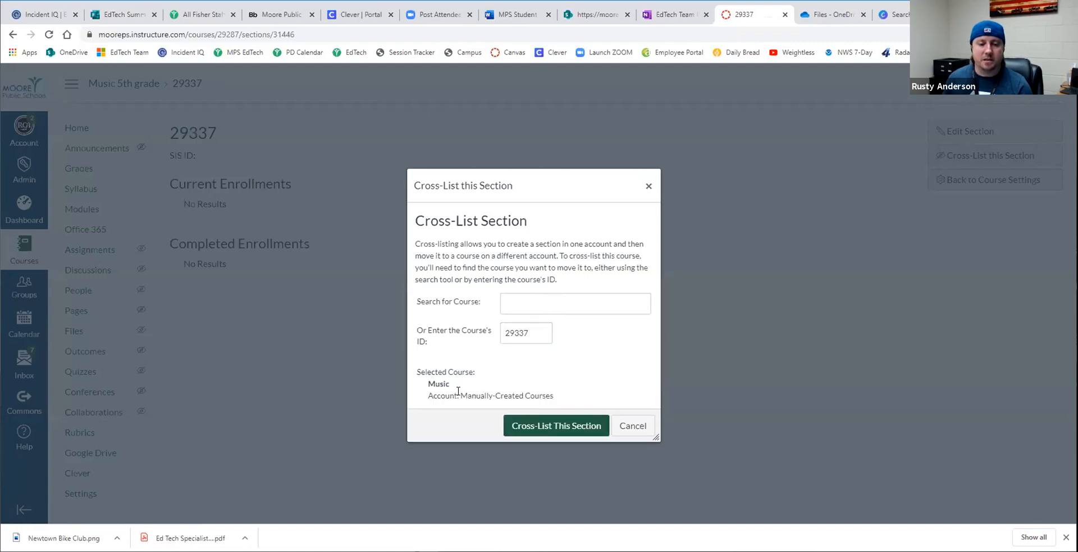
pyautogui.click(542, 427)
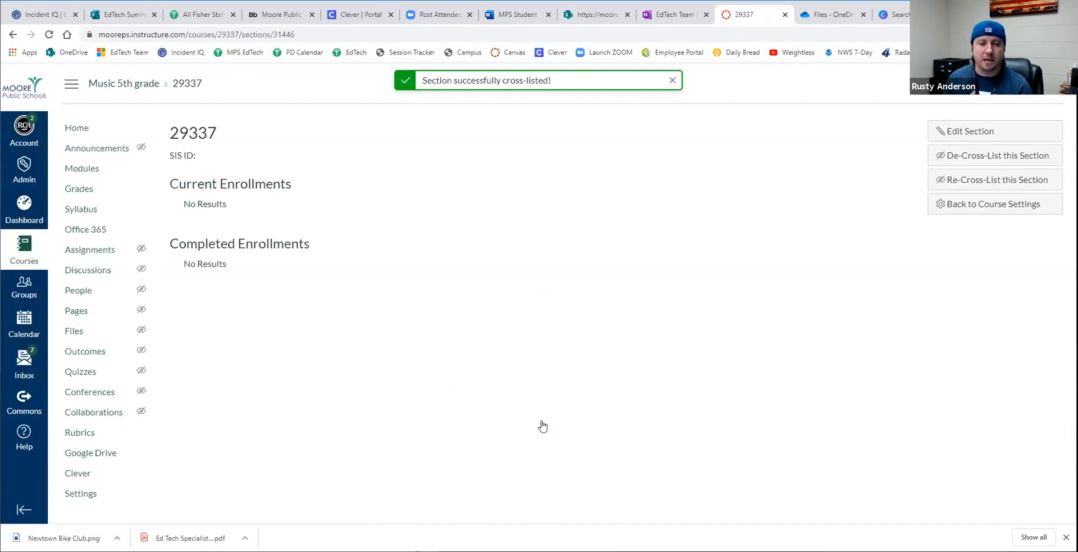
# - Reopen the Music 5th grade course with the microphone image and highlight the course ID in its web address
pyautogui.click(17, 214)
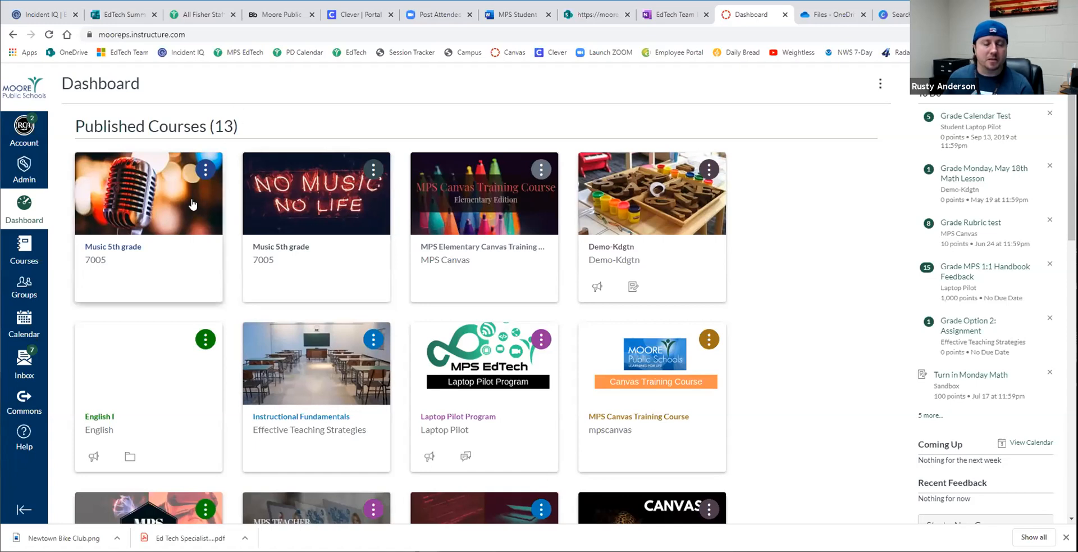
pyautogui.click(161, 206)
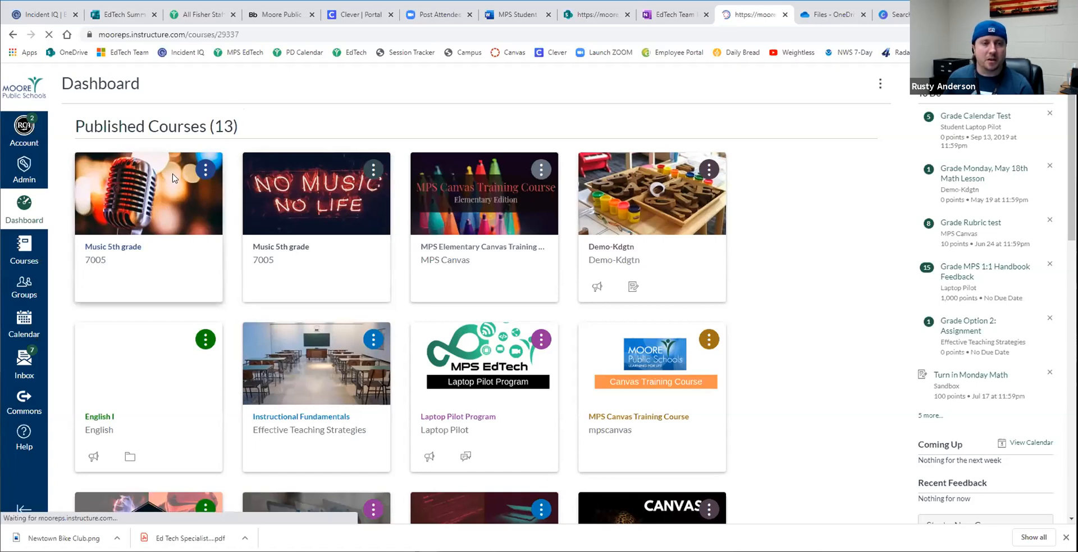
pyautogui.click(219, 30)
pyautogui.doubleClick(246, 34)
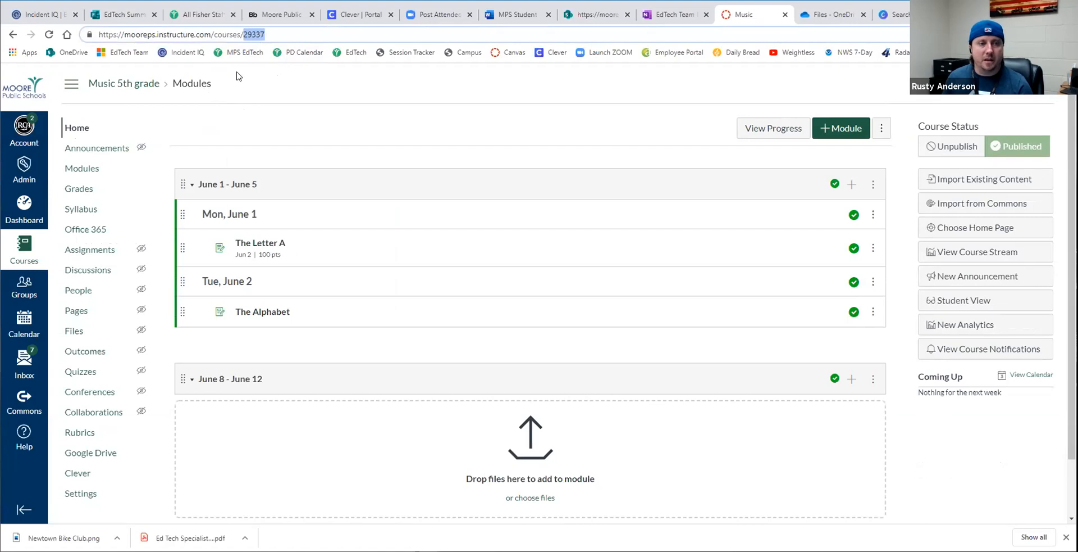
# - Open the Practice Course section in the settings of the Music 5th grade course with the beach chairs banner
pyautogui.click(21, 203)
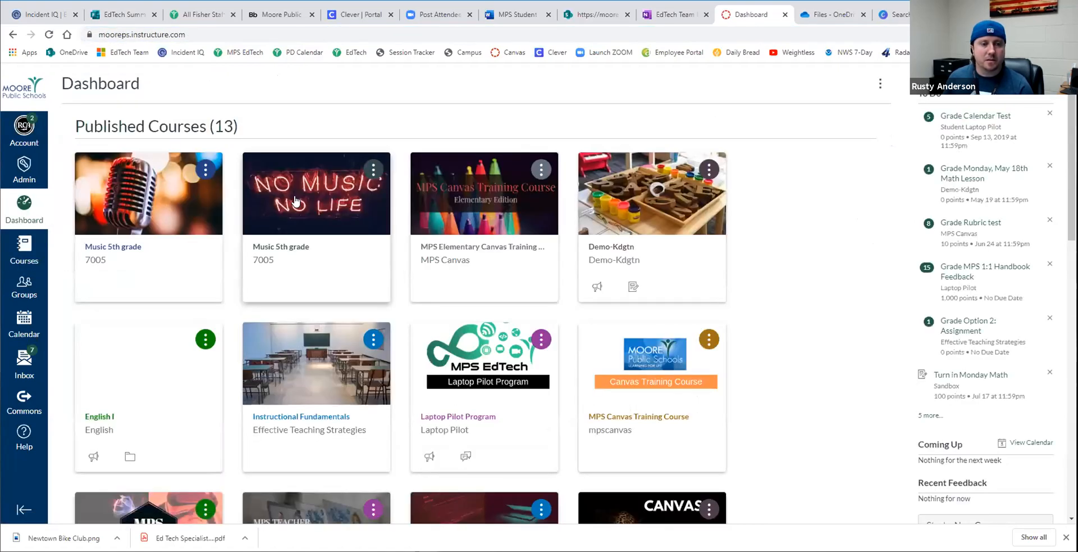
pyautogui.click(296, 201)
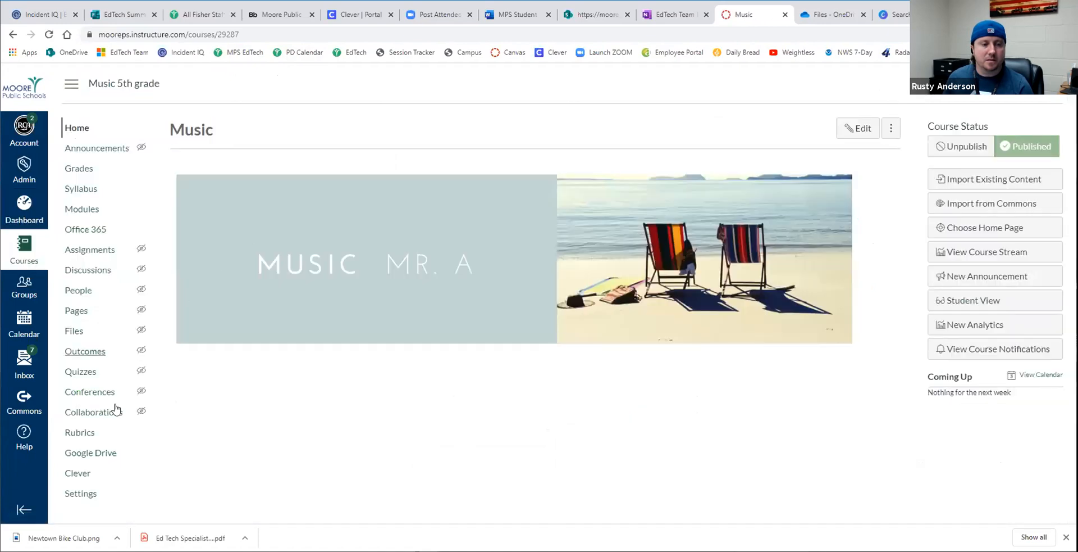
pyautogui.click(78, 493)
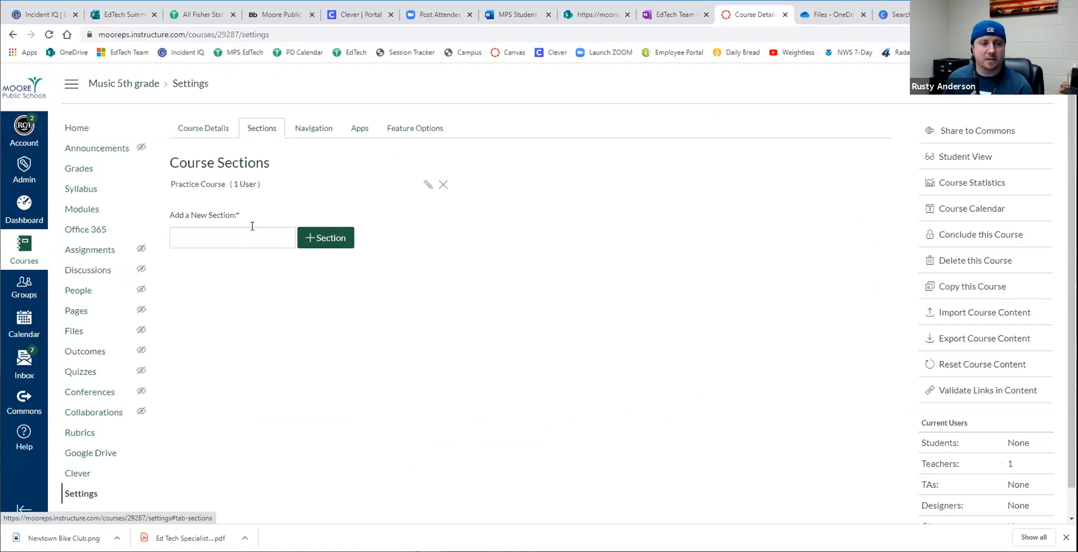
pyautogui.click(209, 185)
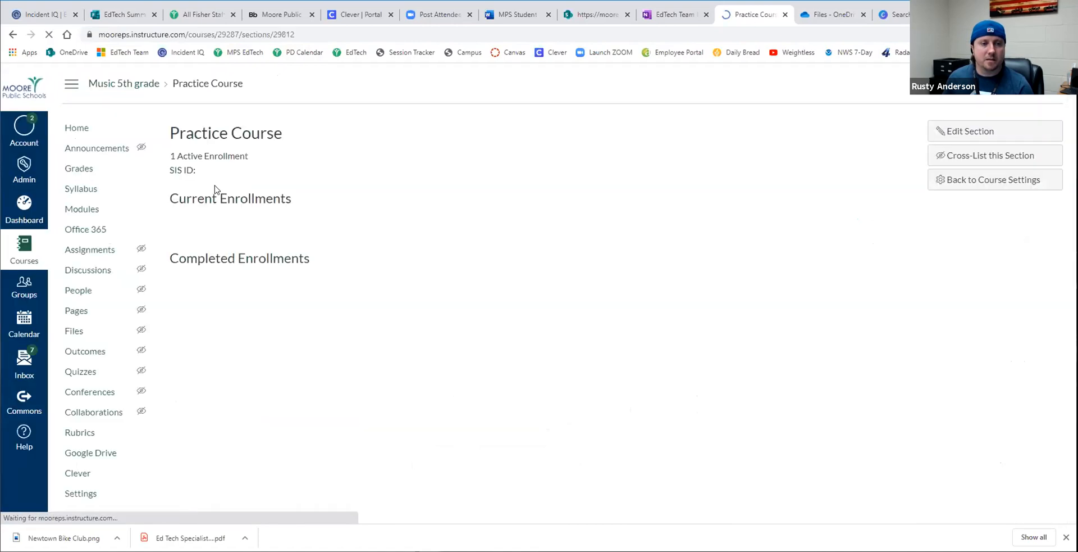
# - Cross-list the Practice Course section into the Music course with the course ID 29337
pyautogui.click(978, 156)
pyautogui.click(511, 330)
pyautogui.hotkey('ctrl', 'v')
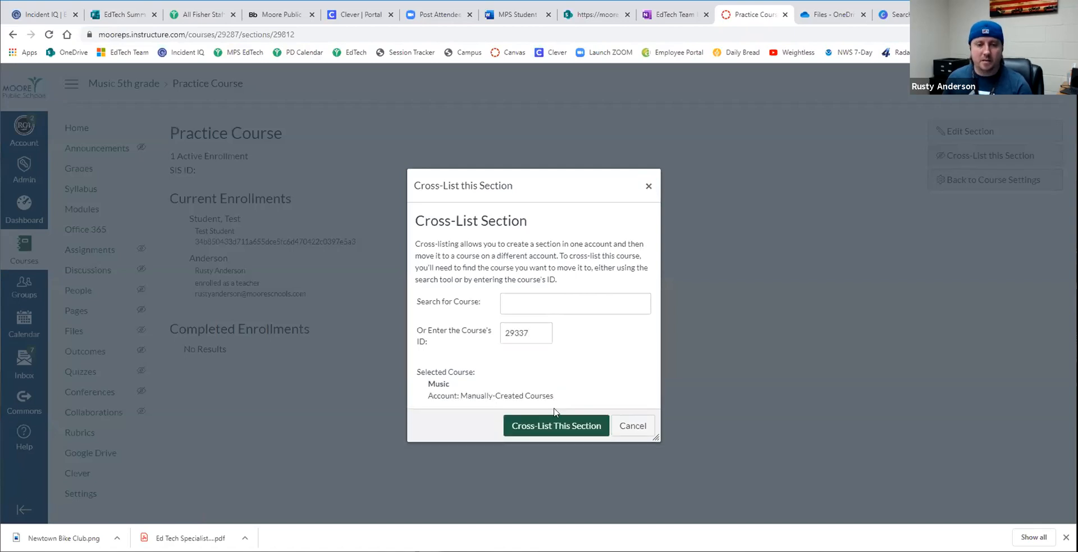
pyautogui.click(553, 424)
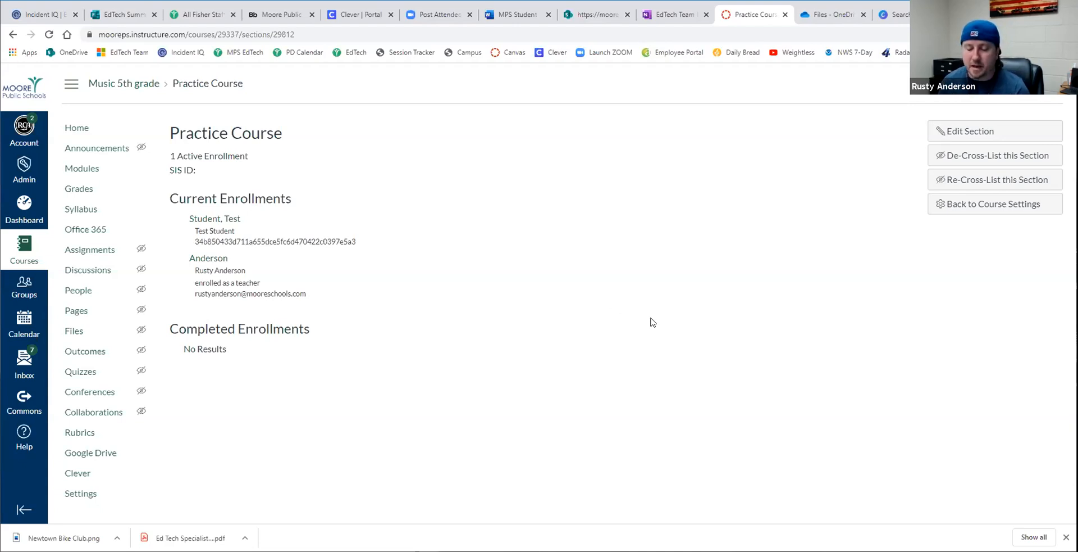
# - Return to the dashboard and examine the banner and button images on the MPS Elementary Canvas Training Course home page
pyautogui.click(26, 210)
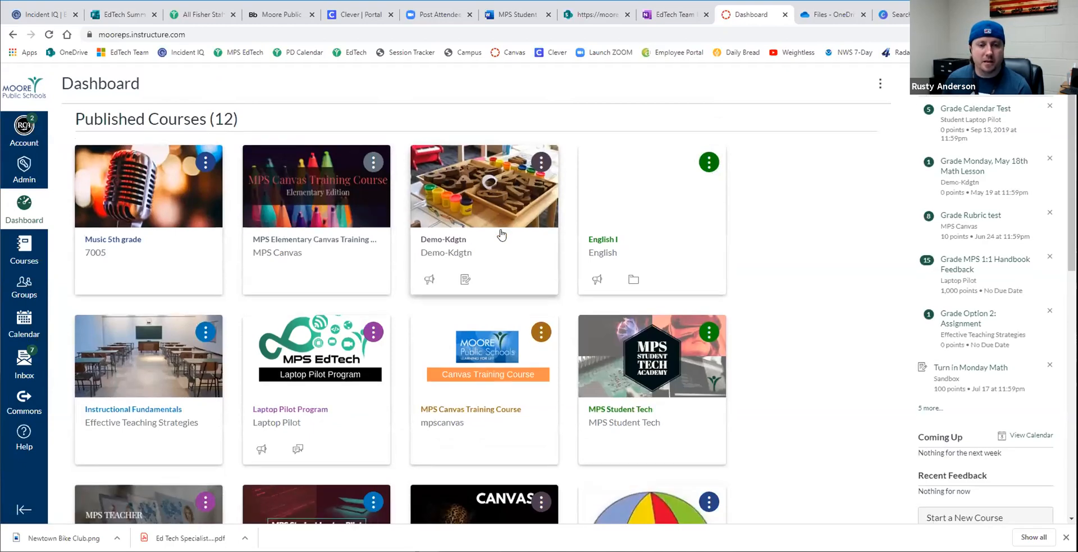
pyautogui.scroll(-5, 502, 239)
pyautogui.scroll(-3, 502, 246)
pyautogui.scroll(8, 501, 244)
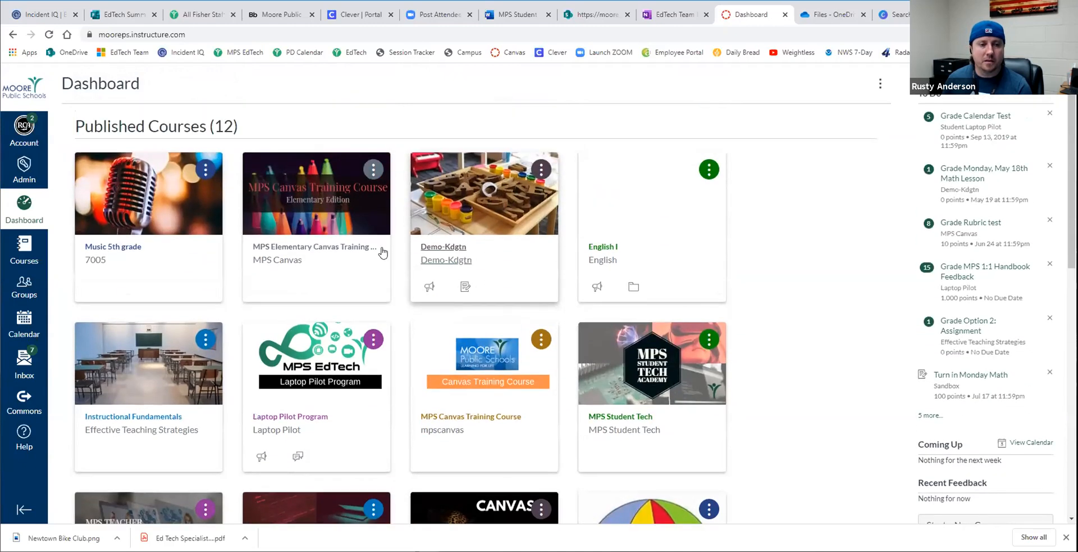
pyautogui.click(305, 214)
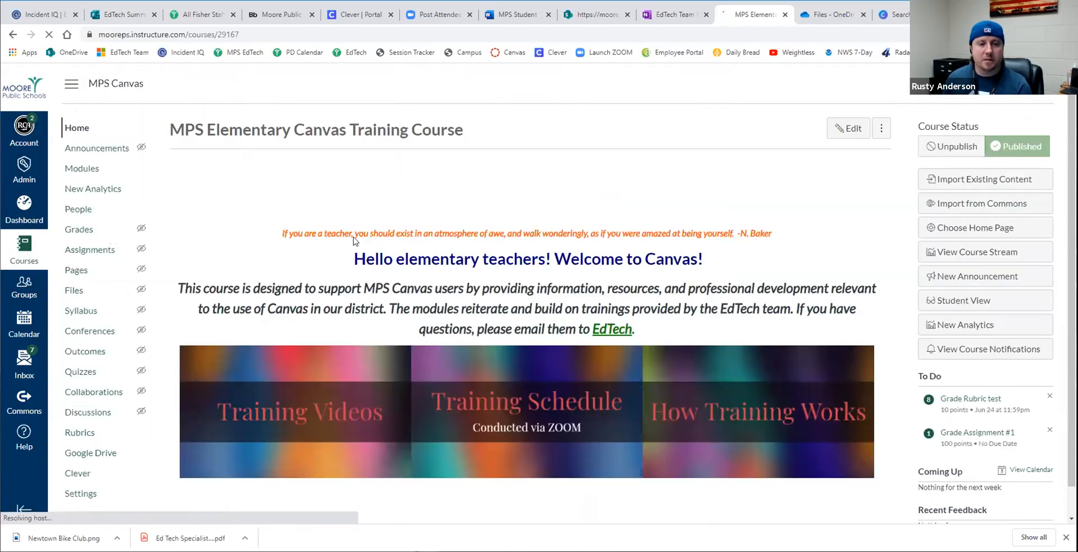
pyautogui.scroll(-1, 414, 282)
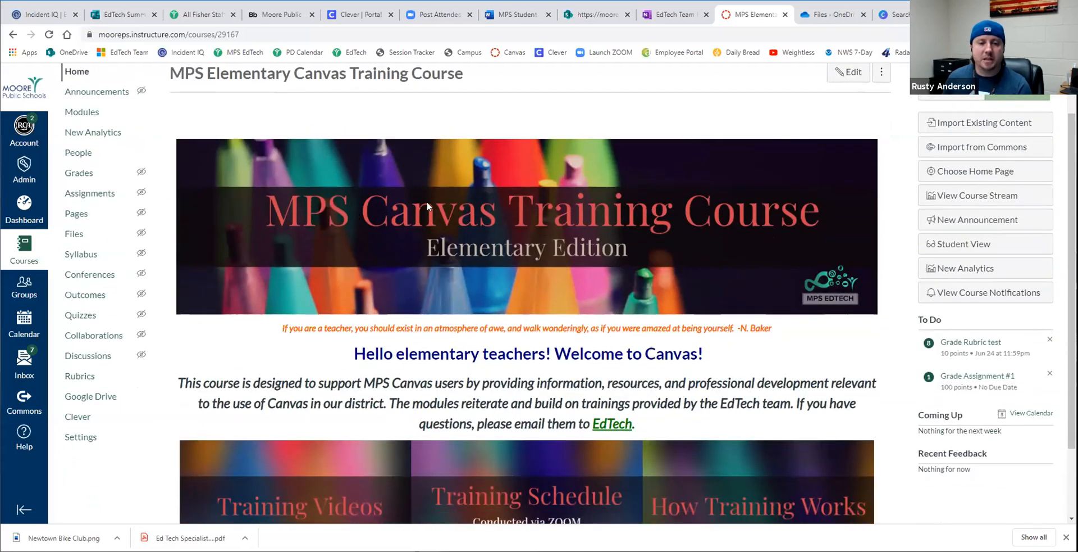
pyautogui.scroll(-2, 632, 257)
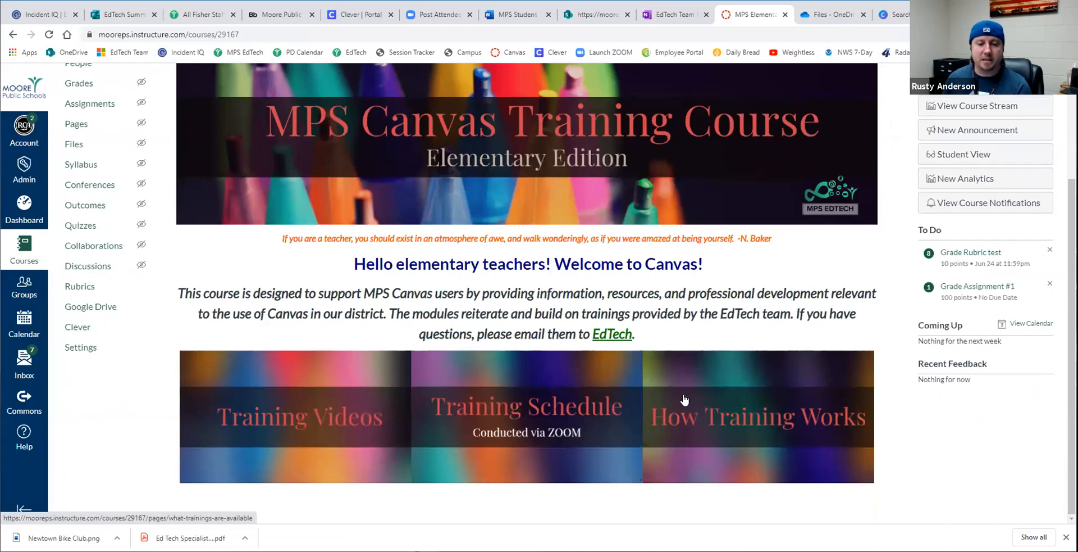
pyautogui.scroll(1, 597, 380)
pyautogui.scroll(3, 598, 381)
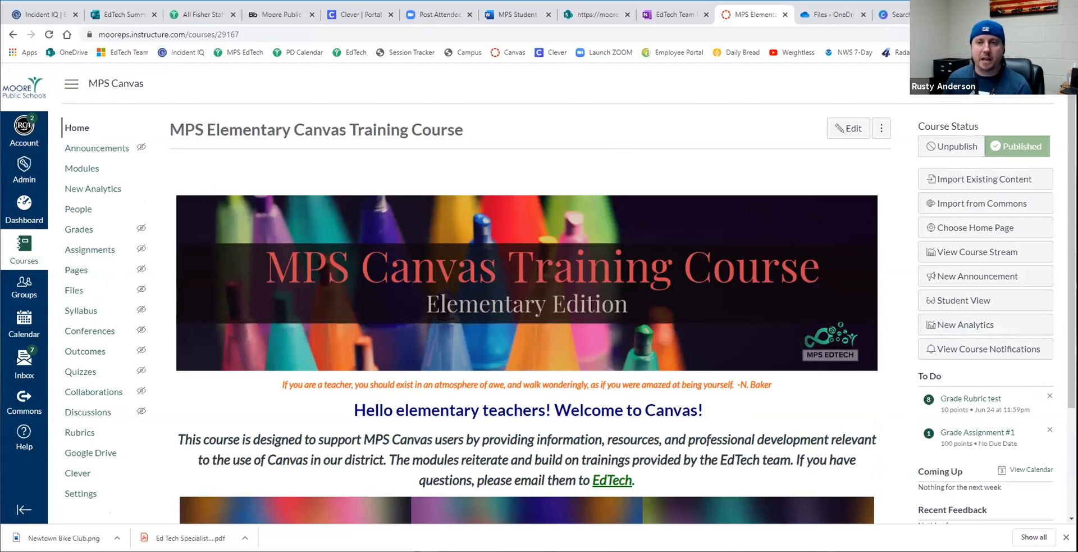
# - Switch to Canva and search the templates for Etsy Shop Cover designs
pyautogui.click(898, 14)
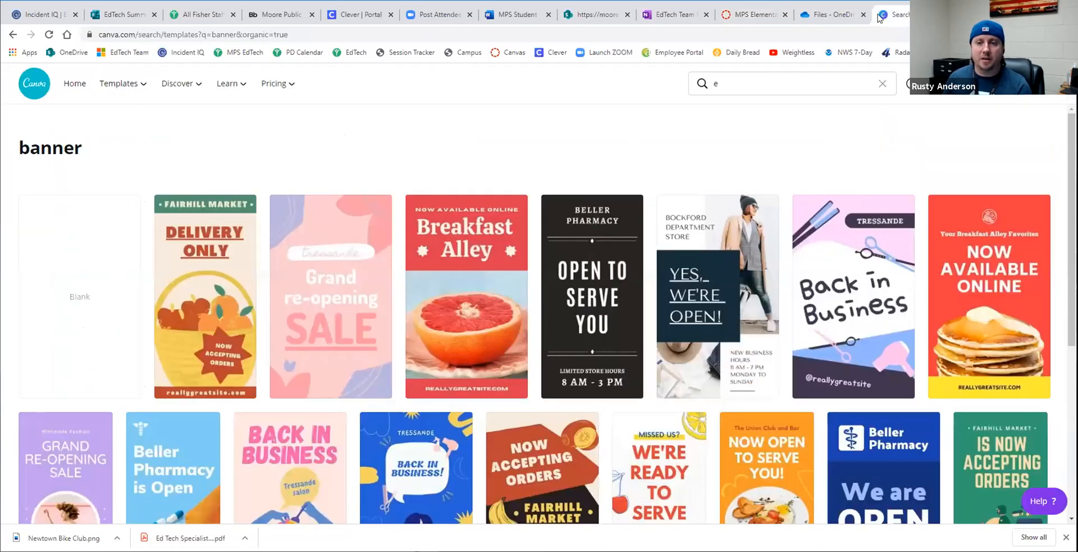
pyautogui.click(738, 83)
pyautogui.write('ts')
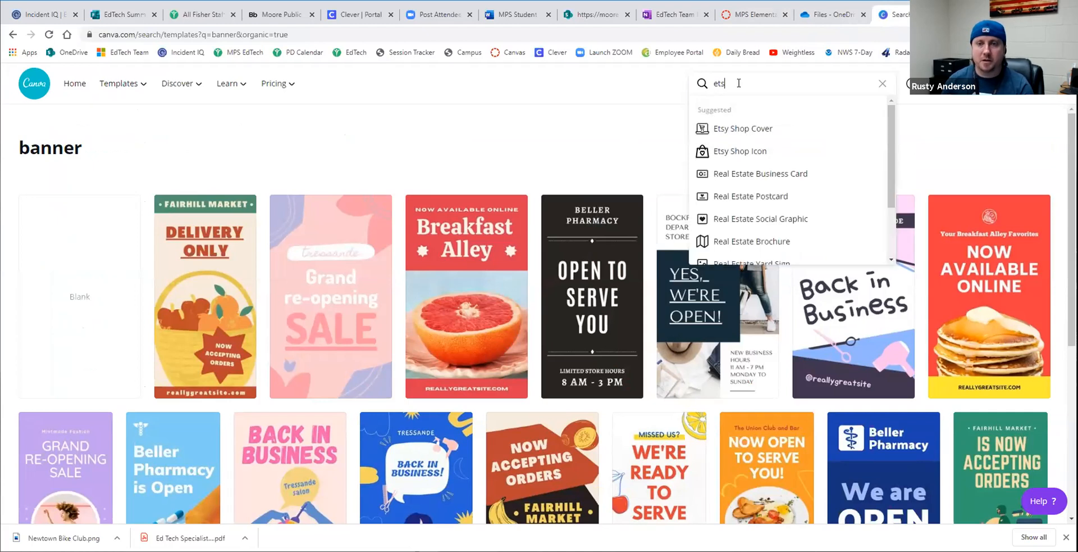
pyautogui.click(737, 127)
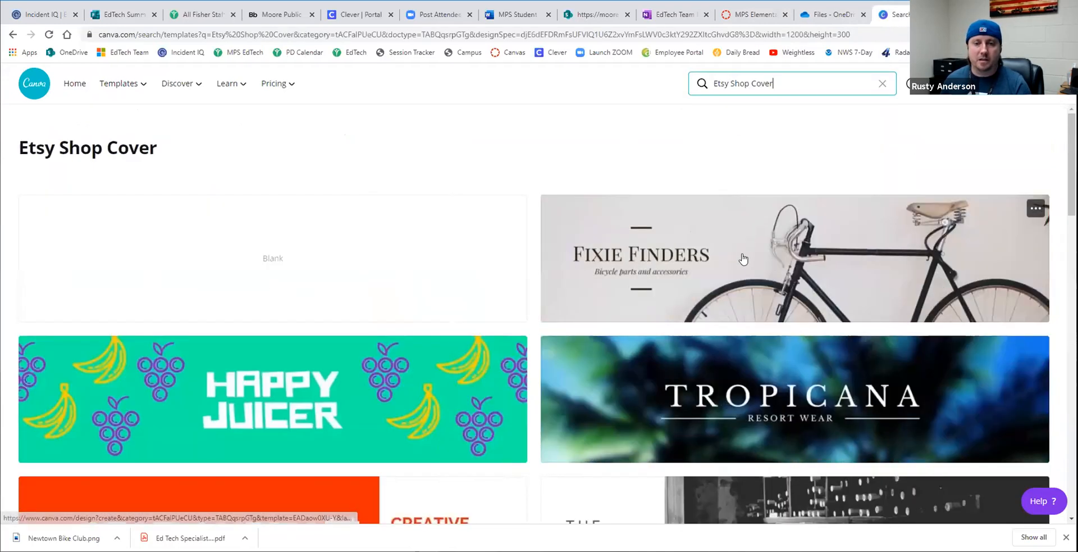
# - Browse the Etsy Shop Cover templates and open the Newtown Bike Club one for editing
pyautogui.scroll(-1, 402, 398)
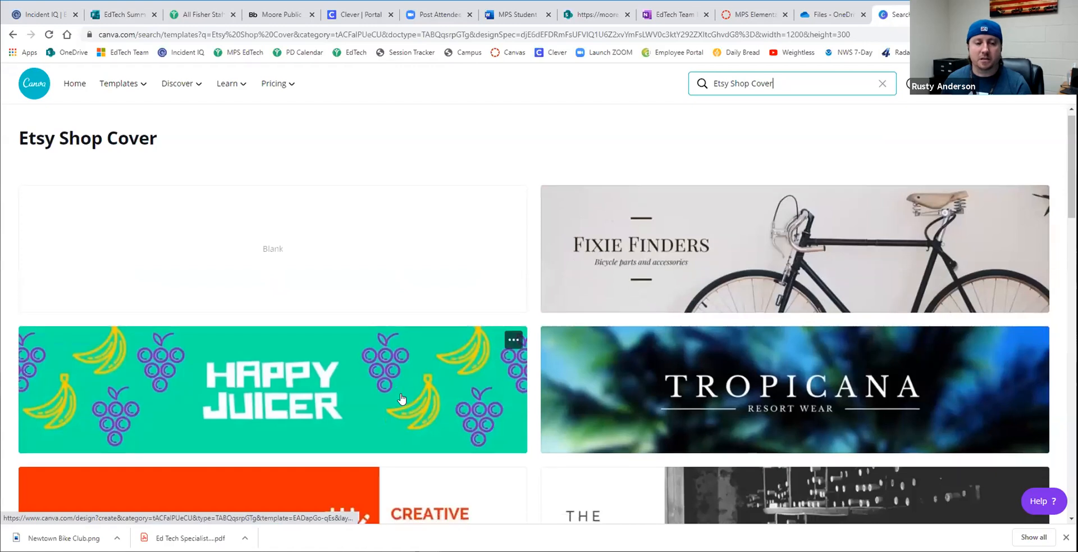
pyautogui.scroll(-3, 403, 398)
pyautogui.scroll(-3, 752, 322)
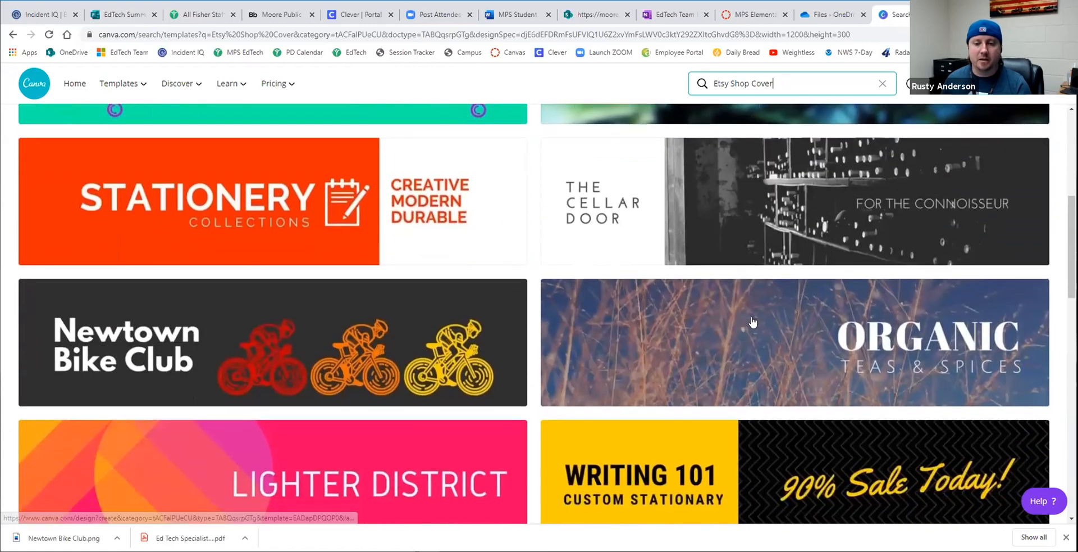
pyautogui.scroll(-1, 753, 322)
pyautogui.click(226, 287)
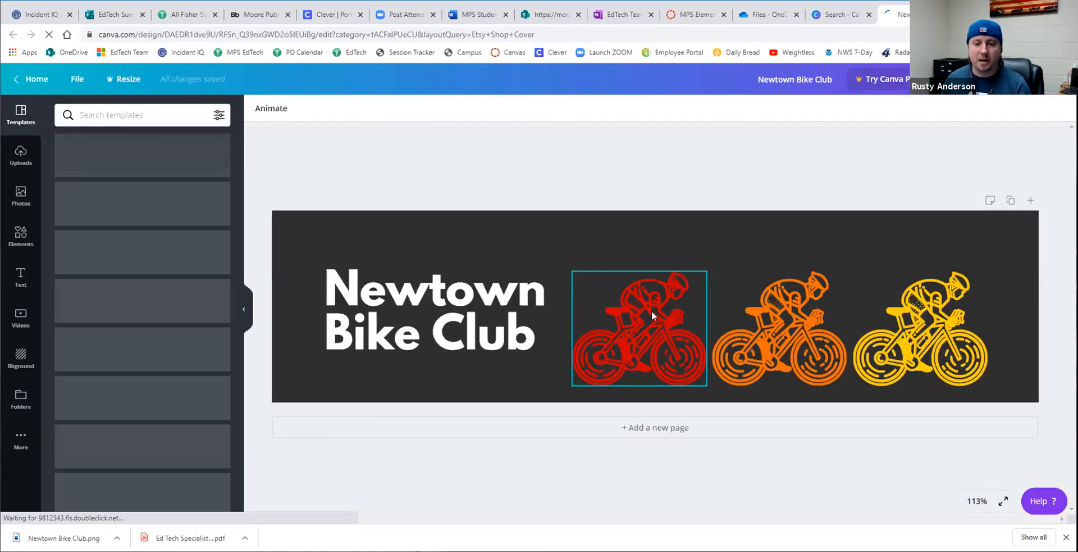
# - Recolor the red cyclist with the yellow document color
pyautogui.click(652, 310)
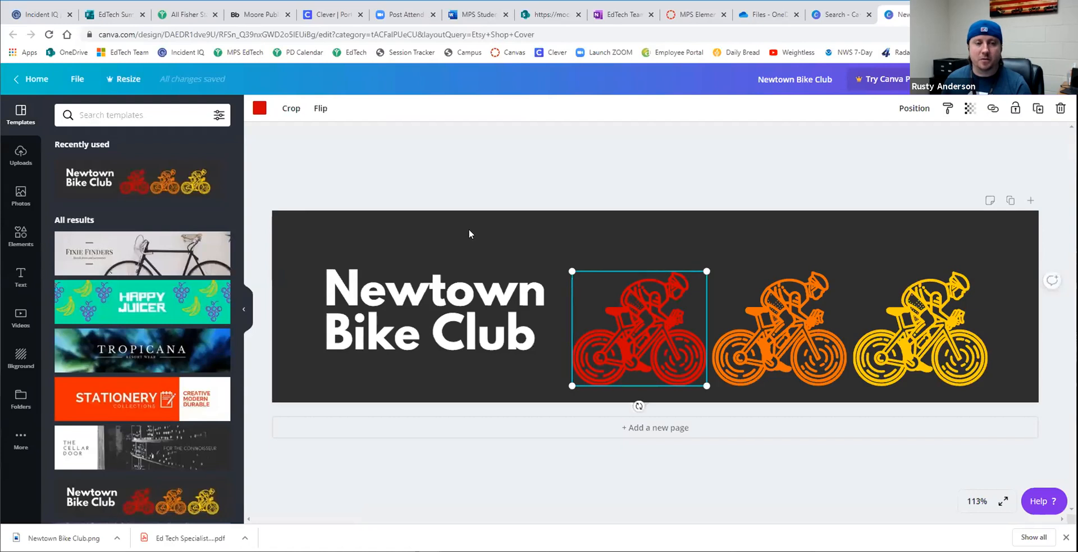
pyautogui.click(260, 110)
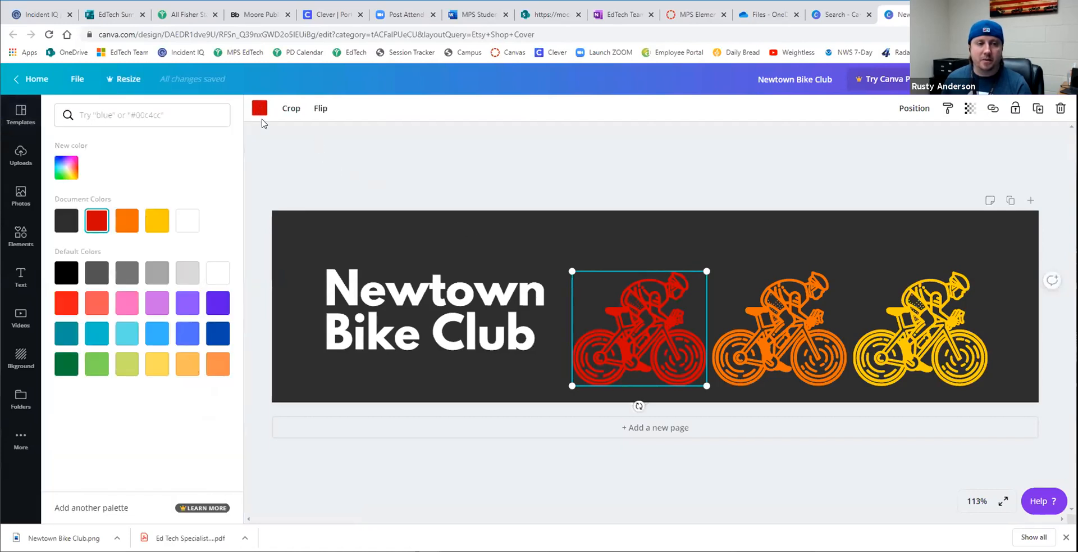
pyautogui.click(158, 220)
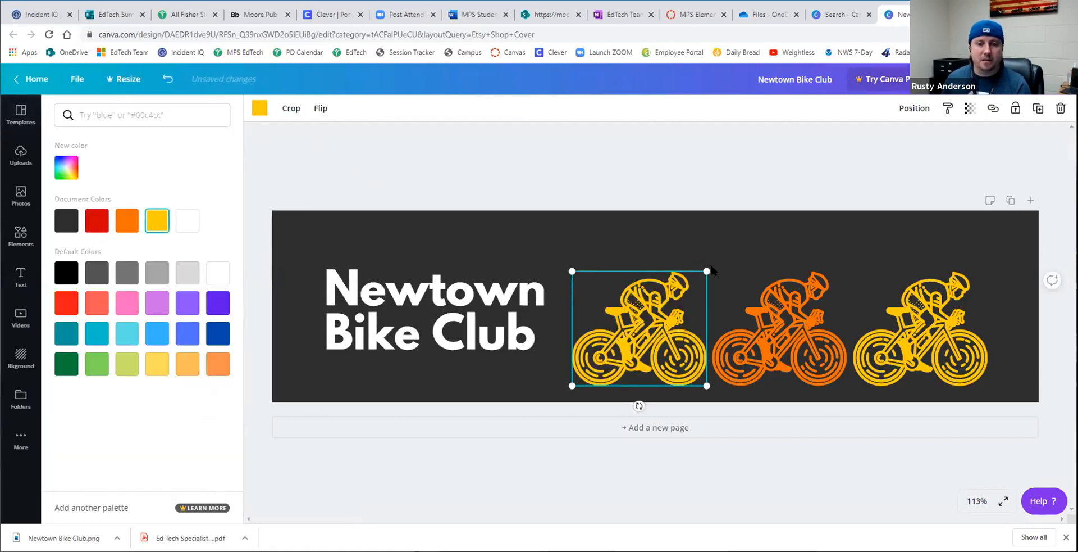
# - Change the banner's background color to medium gray from the default colors
pyautogui.click(784, 329)
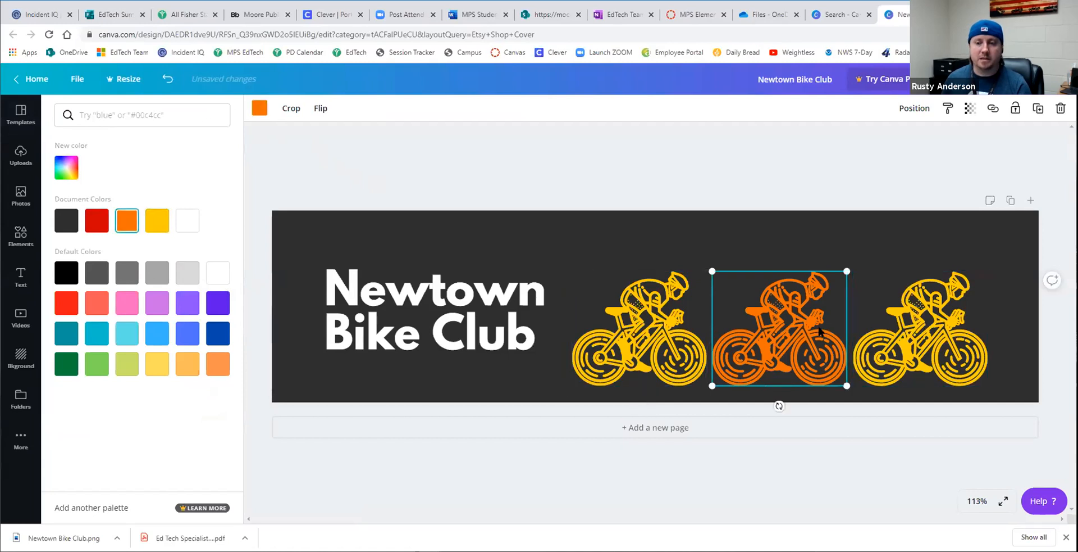
pyautogui.click(727, 236)
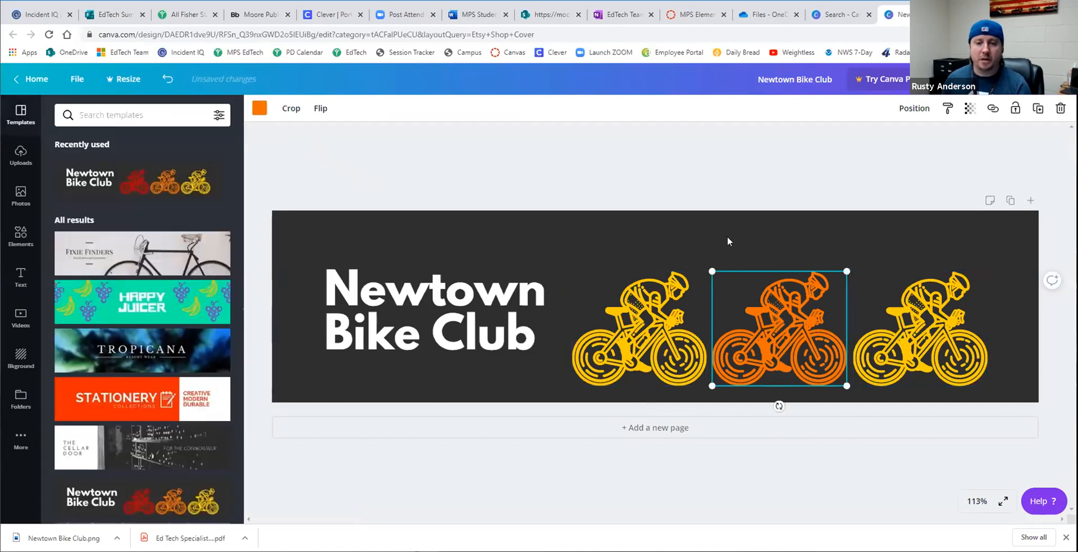
pyautogui.click(614, 230)
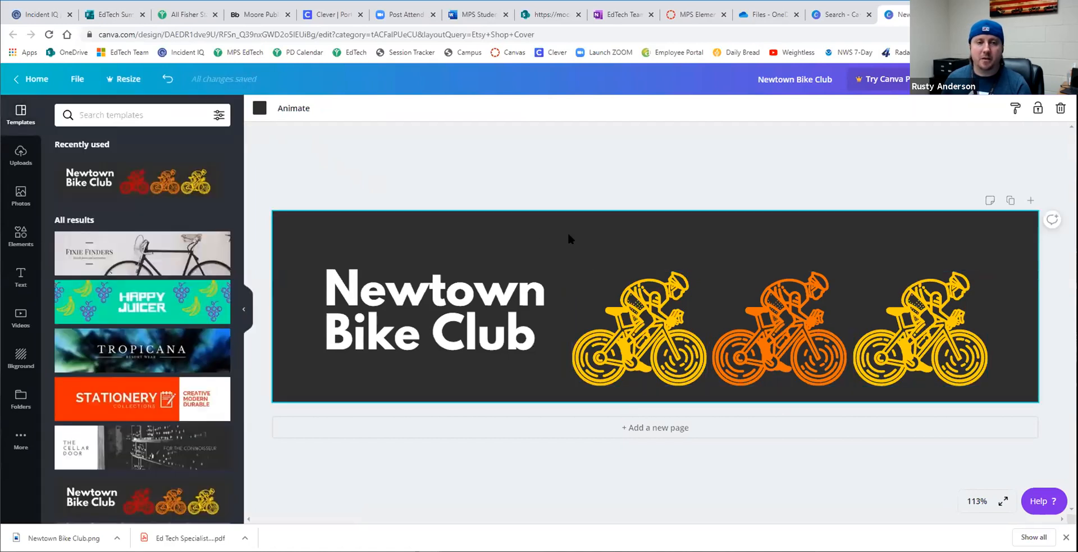
pyautogui.click(259, 108)
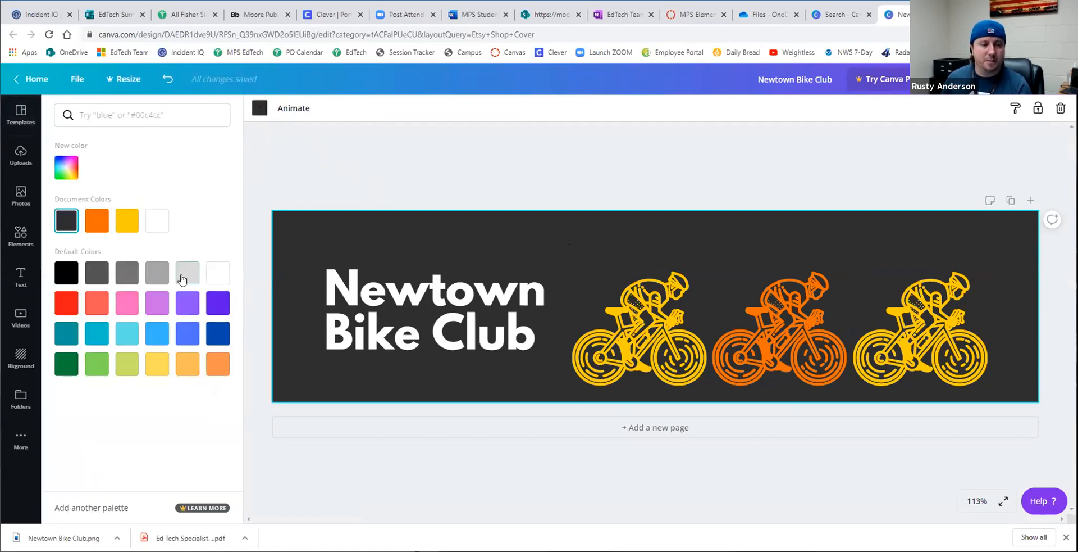
pyautogui.click(157, 276)
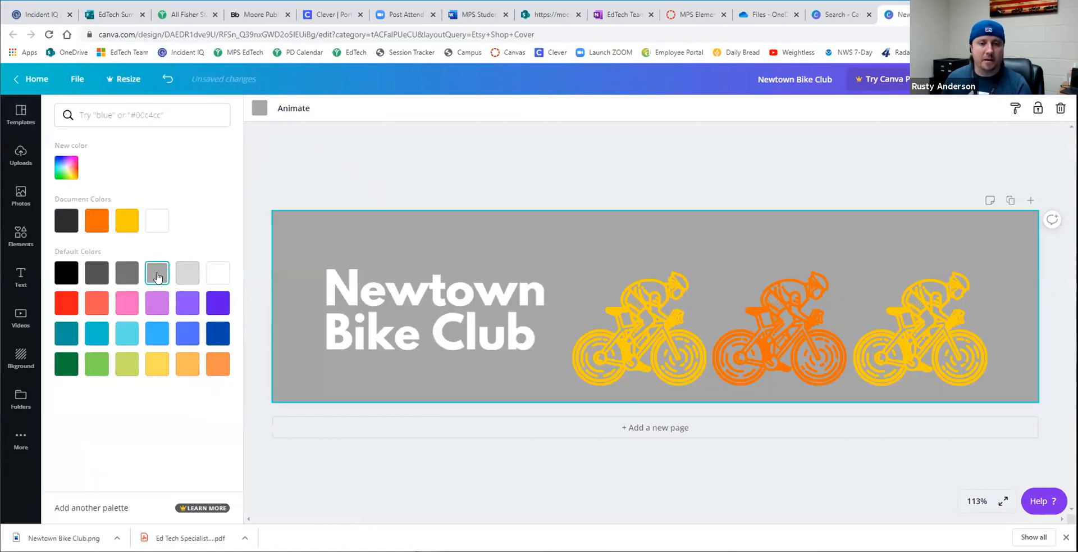
# - Rename the design as Course Banner
pyautogui.click(375, 295)
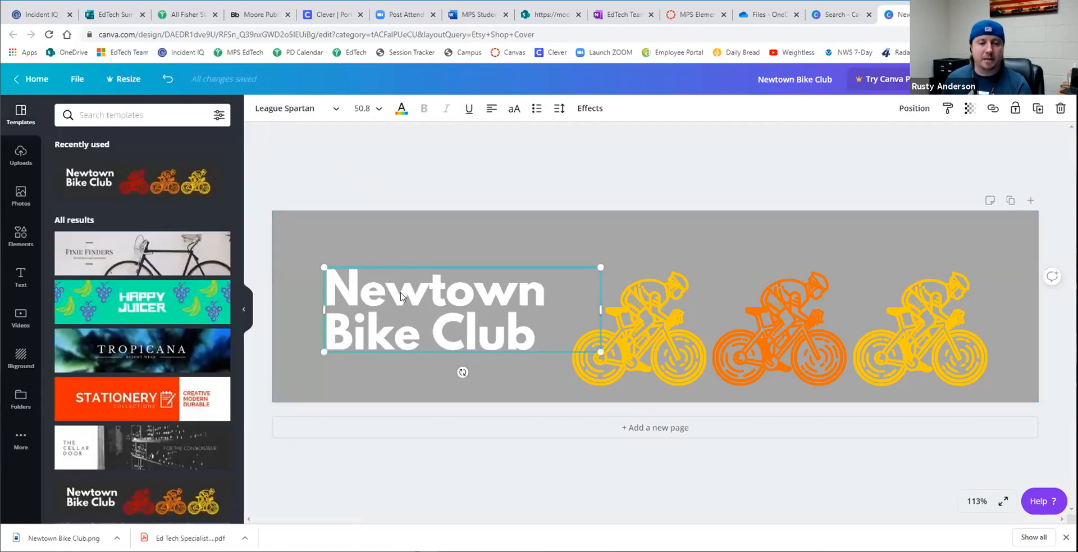
pyautogui.doubleClick(401, 292)
pyautogui.click(524, 335)
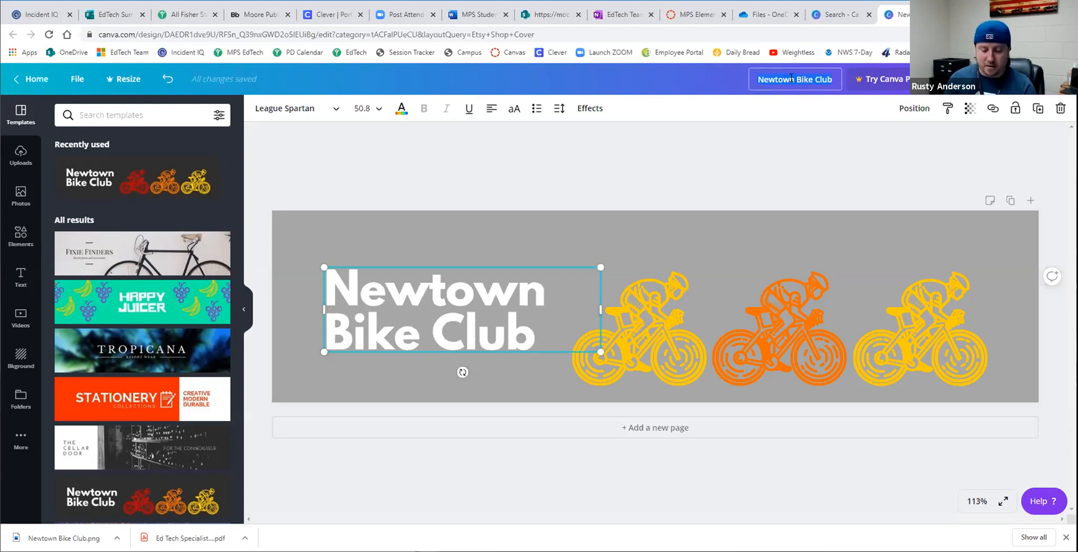
pyautogui.write('Cou')
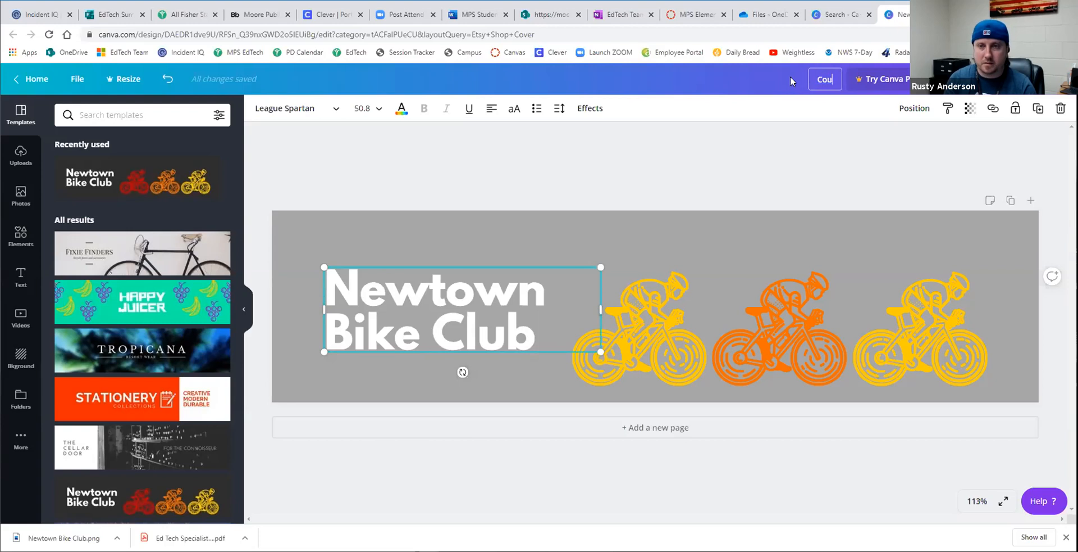
pyautogui.write('rse Banner')
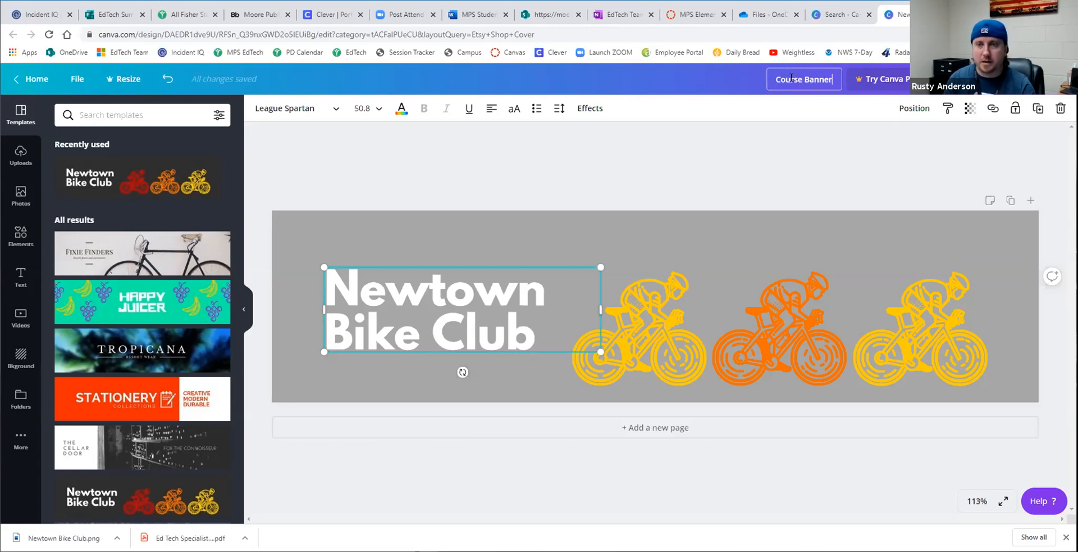
pyautogui.click(993, 145)
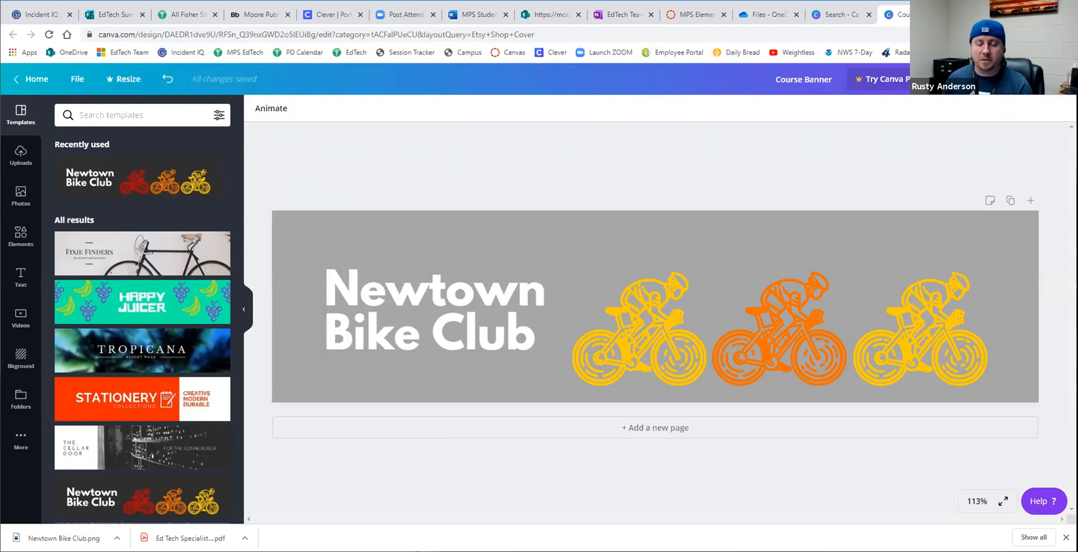
# - Download the banner as a PNG, dismiss the referral offer and open the file options of Course Banner.png
pyautogui.click(997, 79)
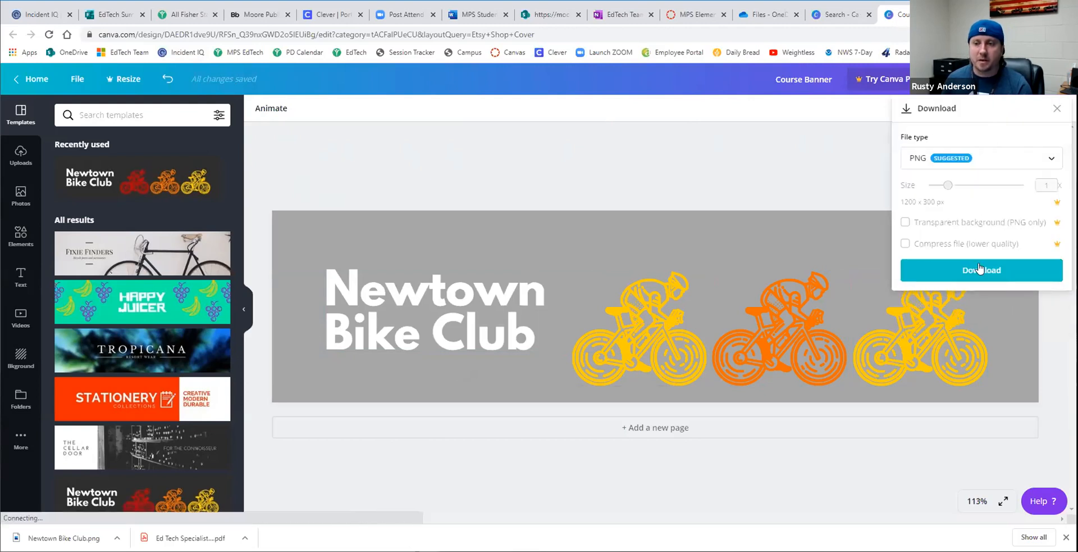
pyautogui.click(979, 271)
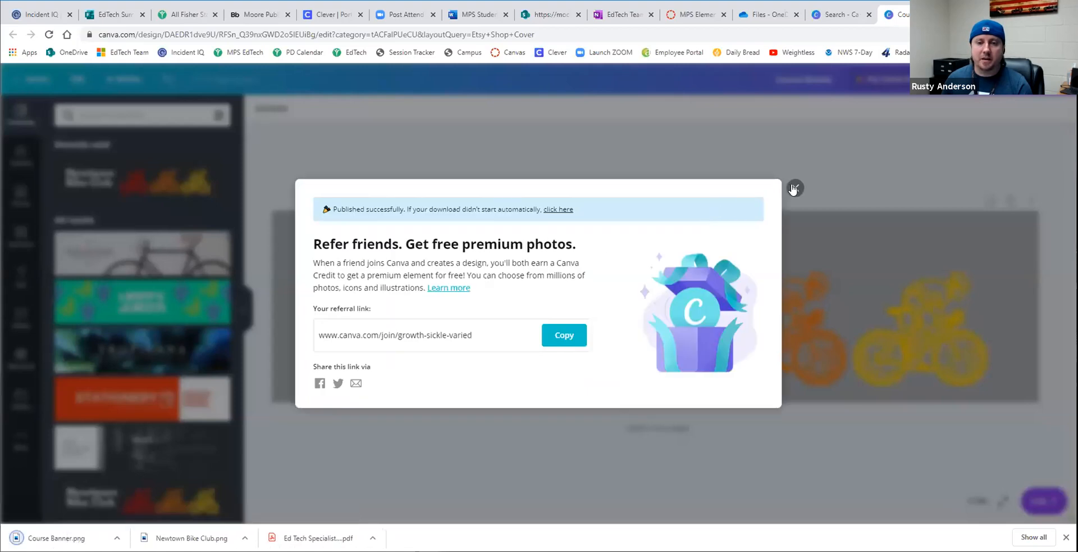
pyautogui.click(792, 186)
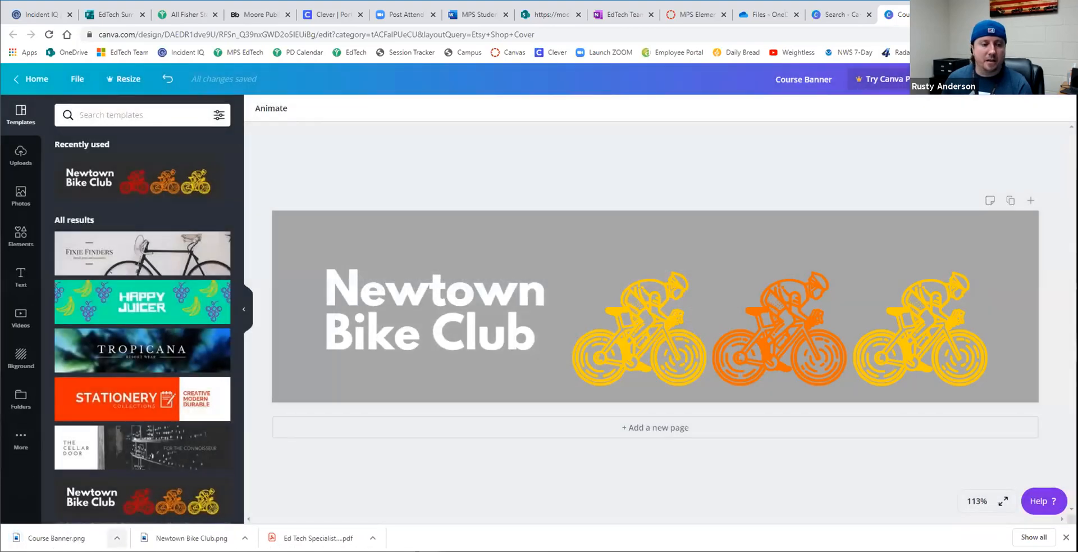
pyautogui.click(117, 537)
pyautogui.click(140, 500)
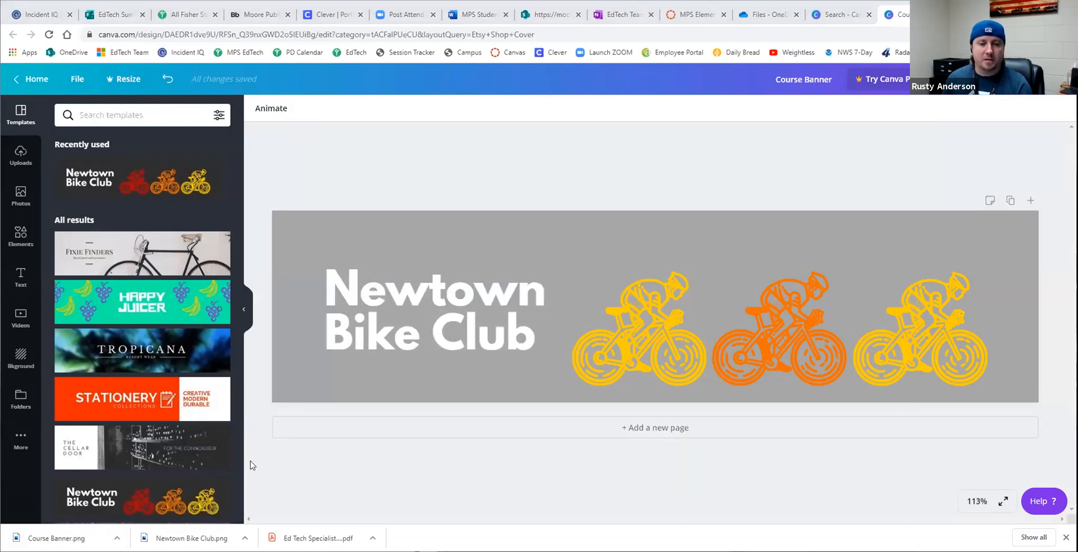
# - Switch to Canvas and open the unpublished "Sandbox :)" course from the dashboard
pyautogui.click(690, 17)
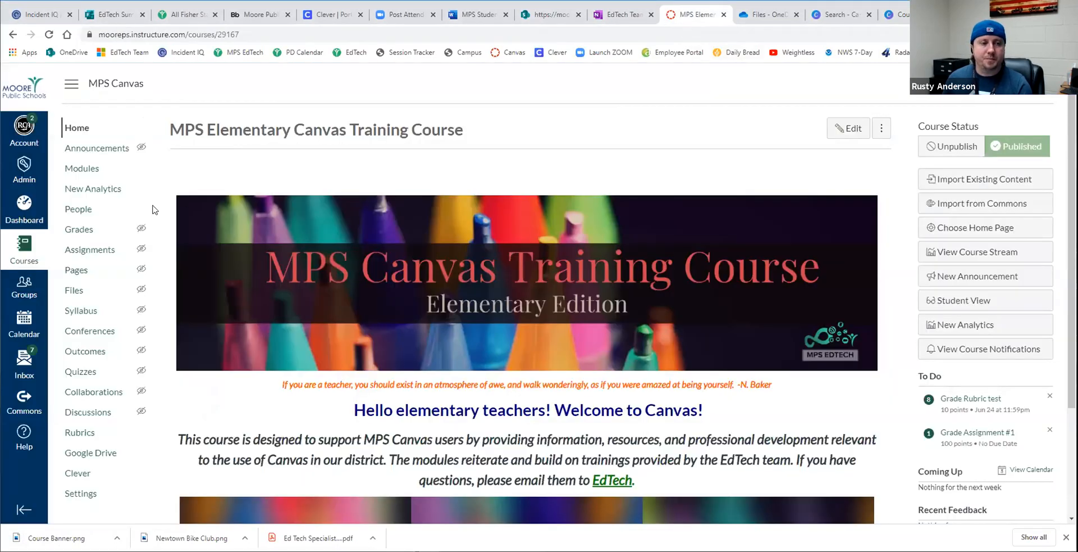
pyautogui.click(25, 219)
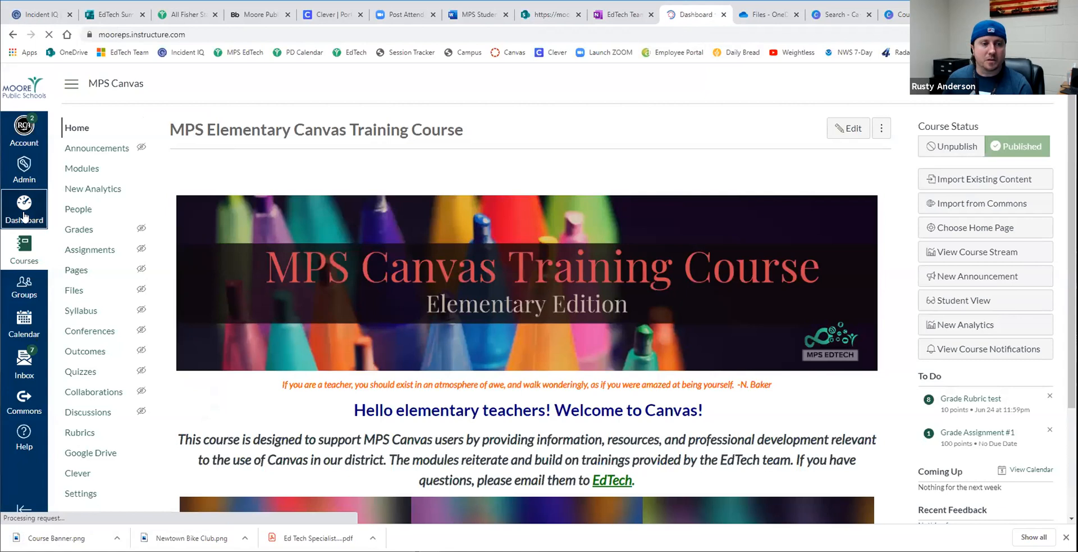
pyautogui.scroll(-8, 234, 288)
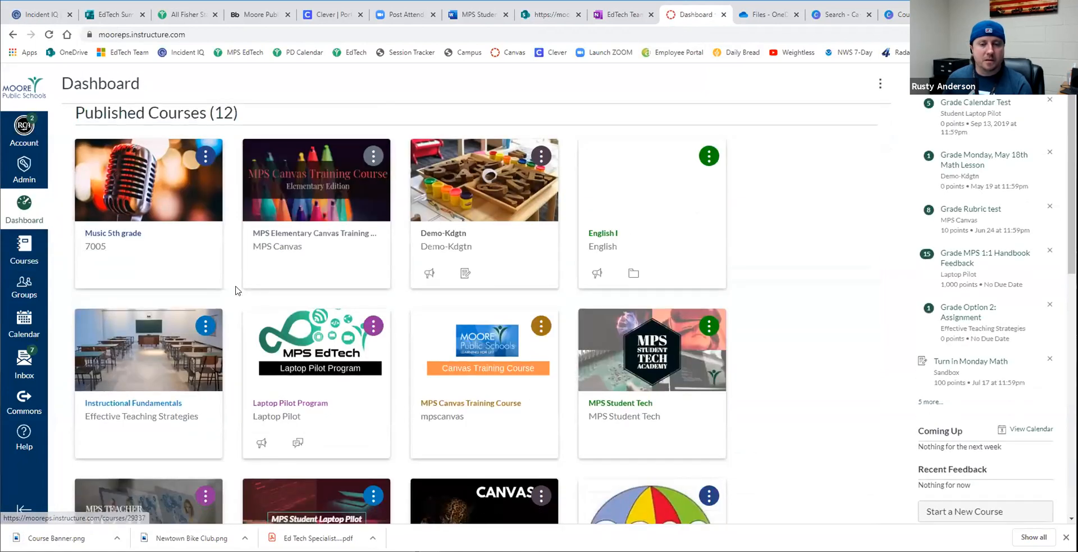
pyautogui.scroll(-1, 236, 289)
pyautogui.scroll(-2, 261, 285)
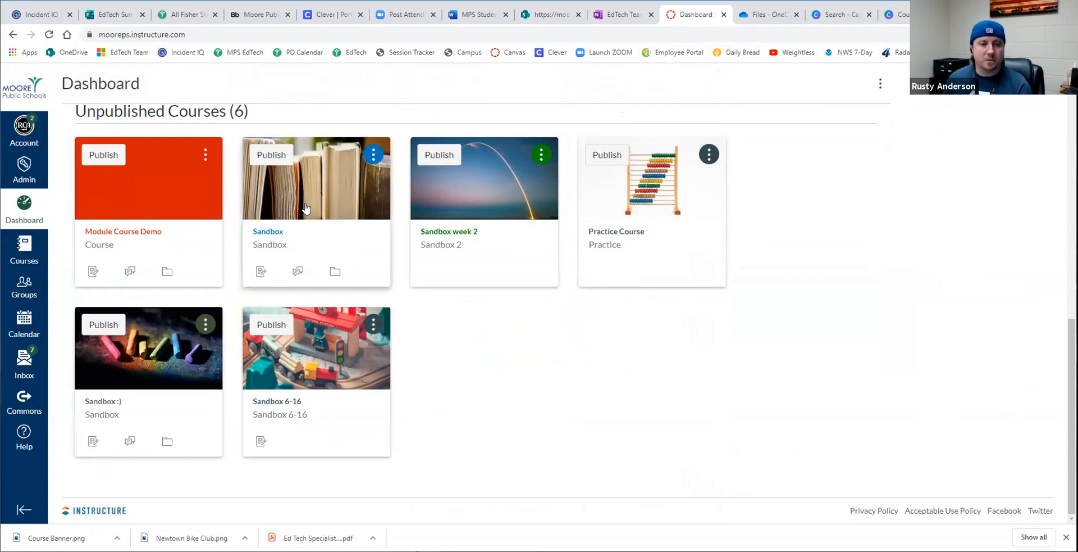
pyautogui.click(150, 366)
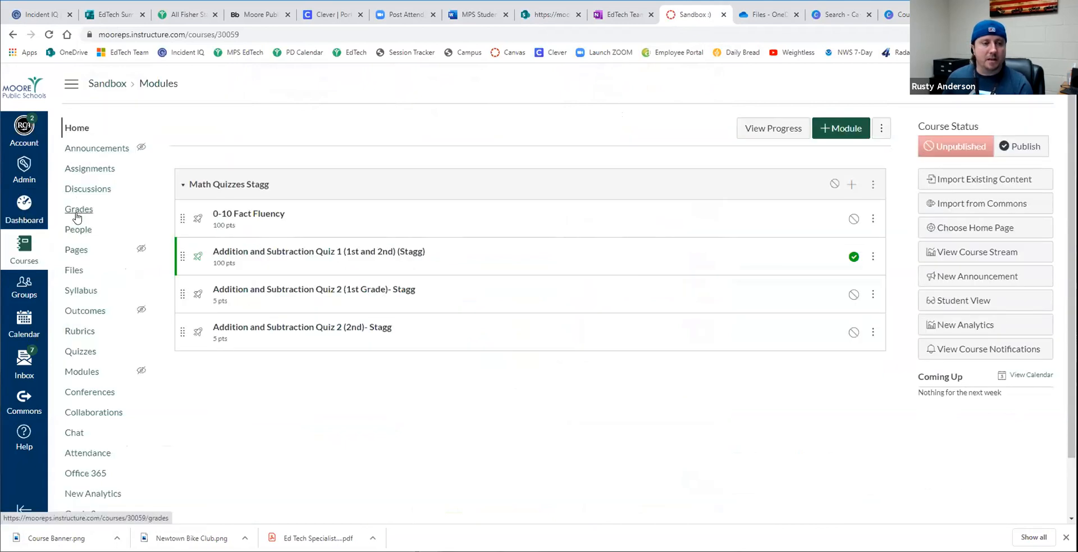
# - Start a new page in the course and title it "Etsy Cover"
pyautogui.click(76, 251)
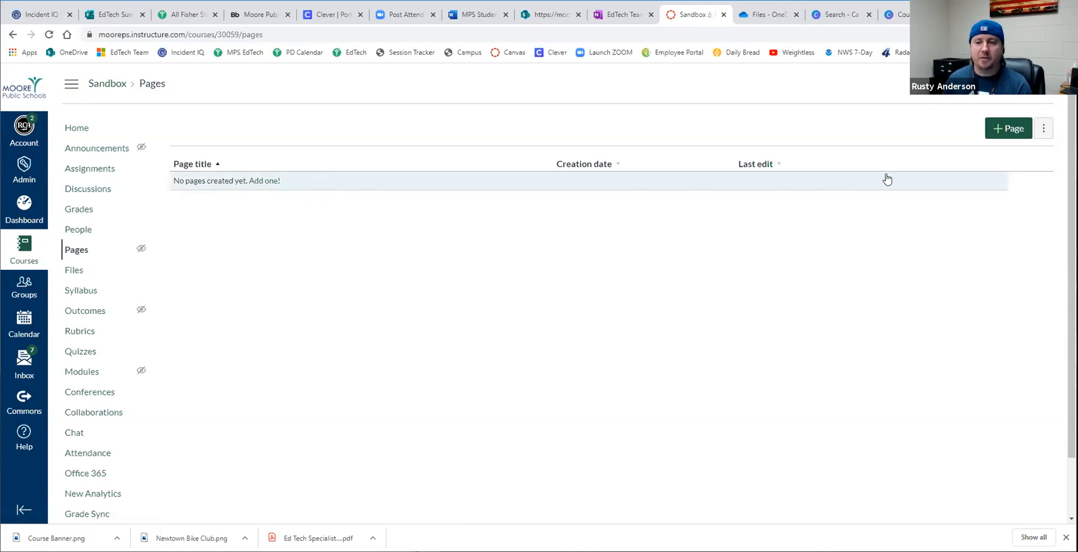
pyautogui.click(998, 132)
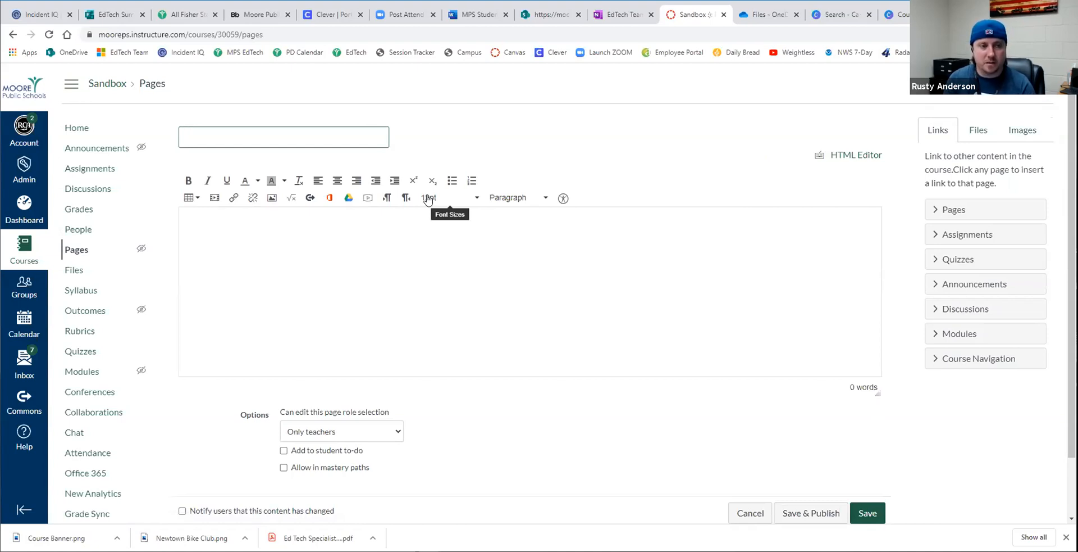
pyautogui.write('Etsy Cover')
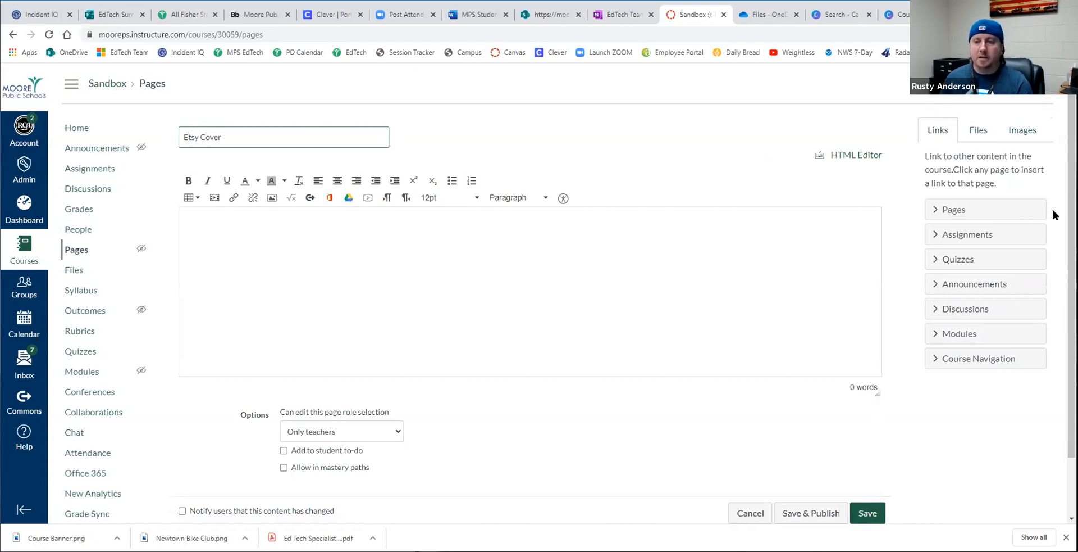
# - Upload the Course Banner image from Downloads with the alternative text "PE", embedding it in the page
pyautogui.click(1035, 130)
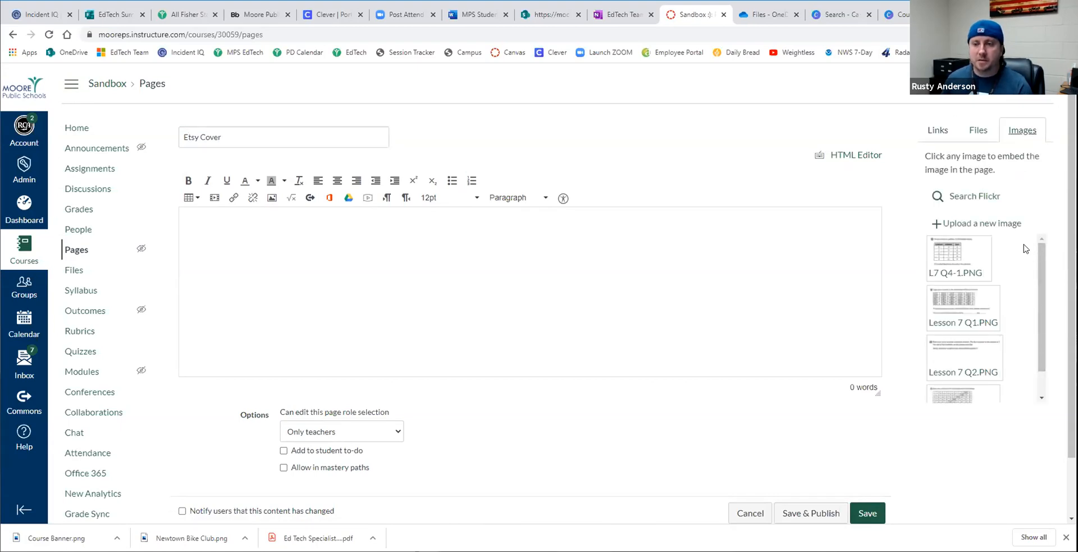
pyautogui.click(988, 224)
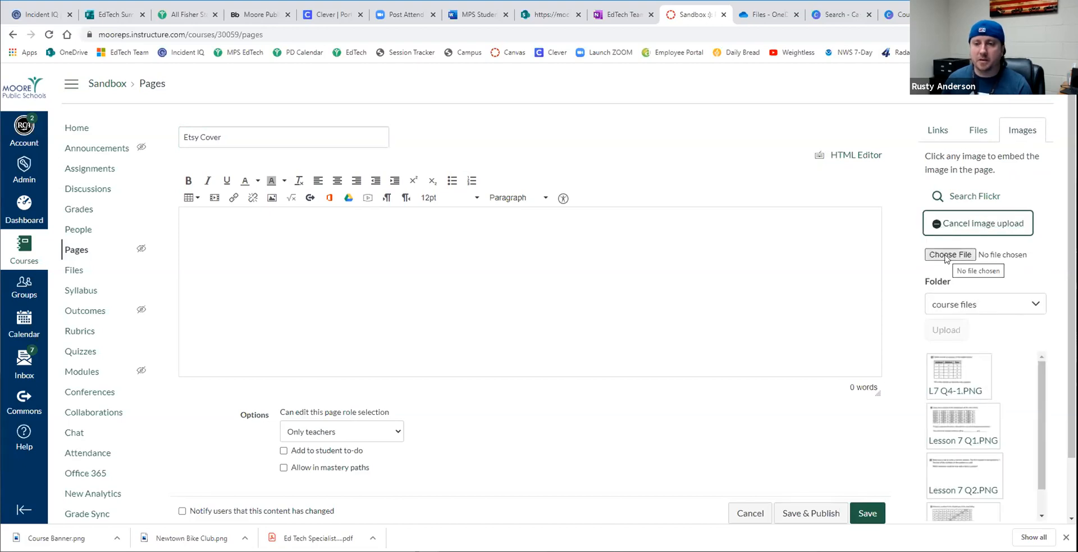
pyautogui.click(946, 255)
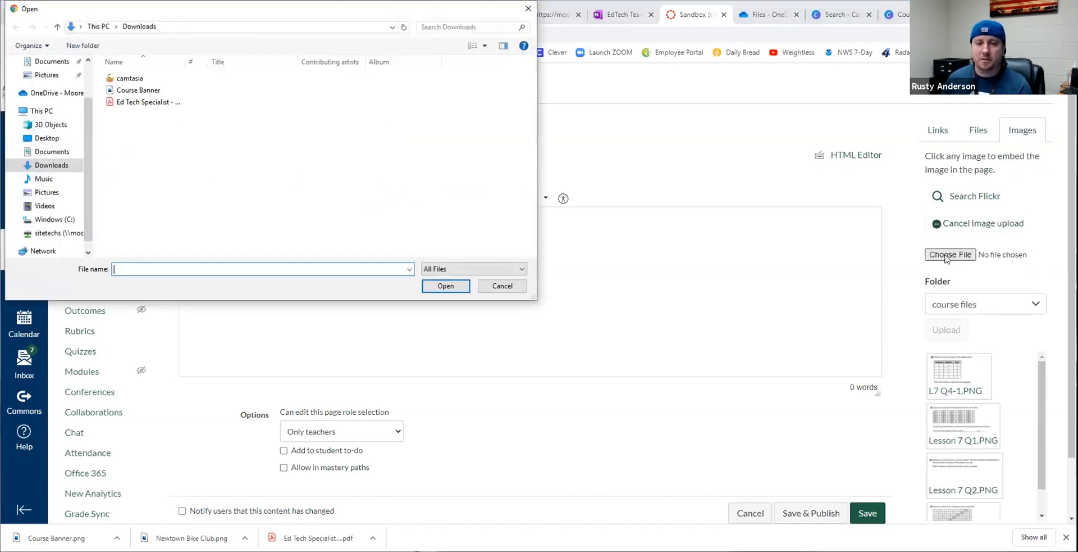
pyautogui.doubleClick(141, 90)
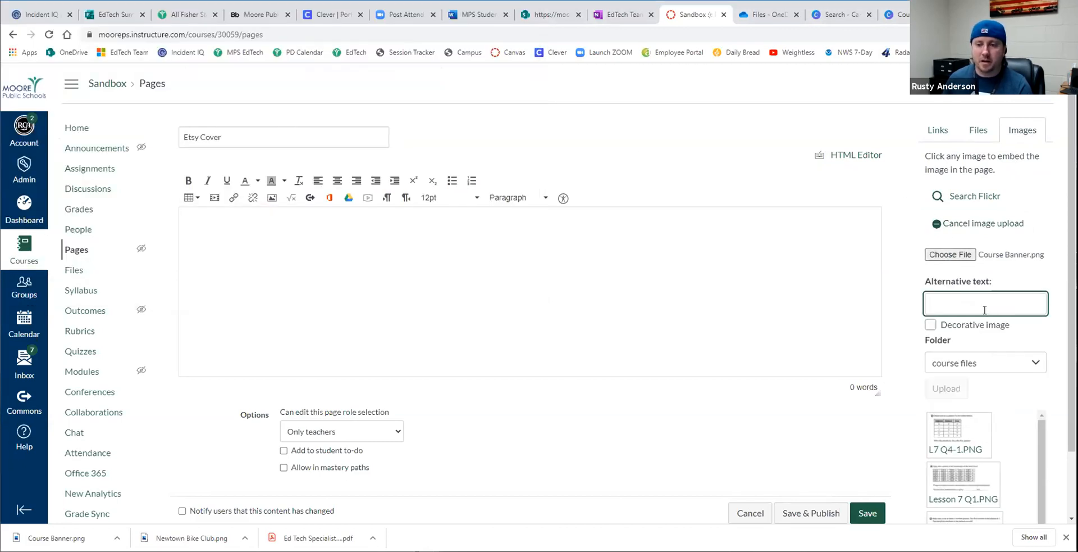
pyautogui.write('PE')
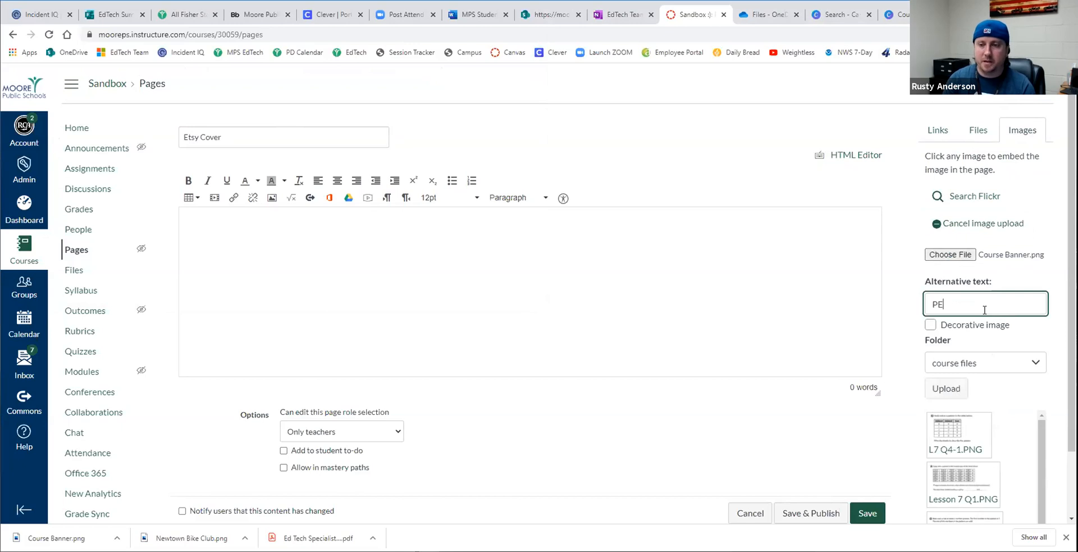
pyautogui.press('Return')
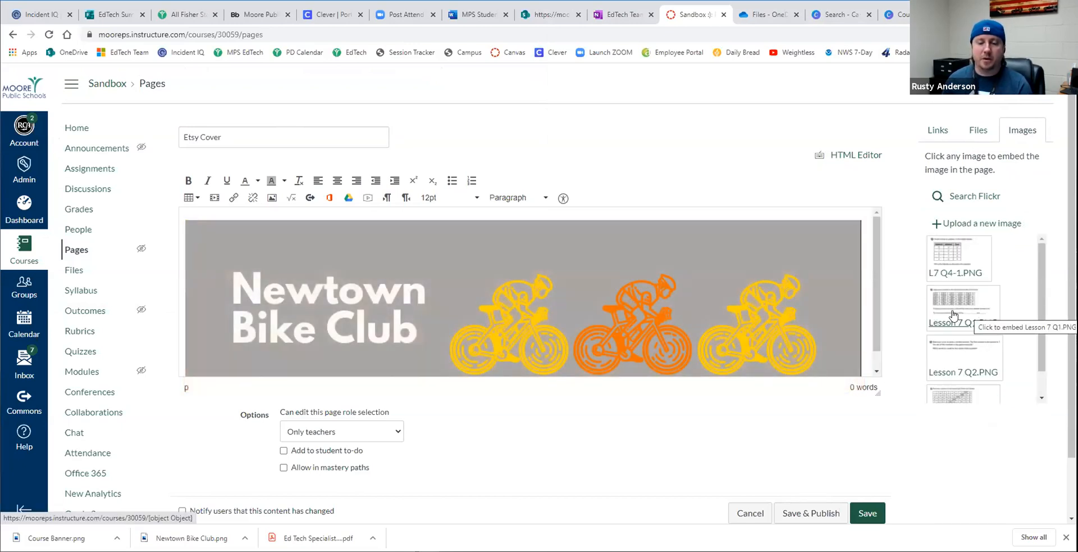
# - Save the Etsy Cover page and publish it
pyautogui.moveTo(877, 303); pyautogui.dragTo(882, 338)
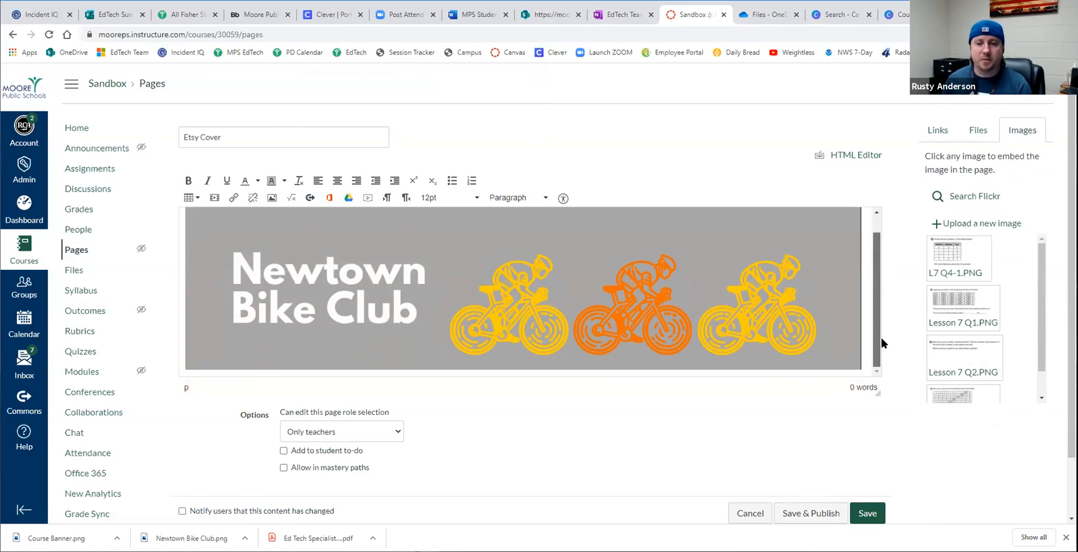
pyautogui.scroll(-1, 1052, 411)
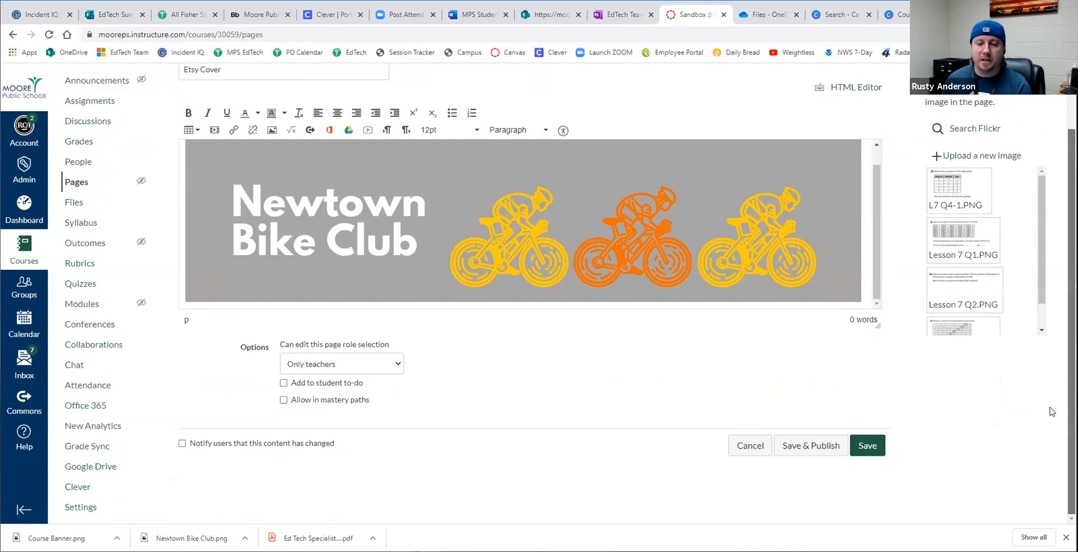
pyautogui.click(868, 445)
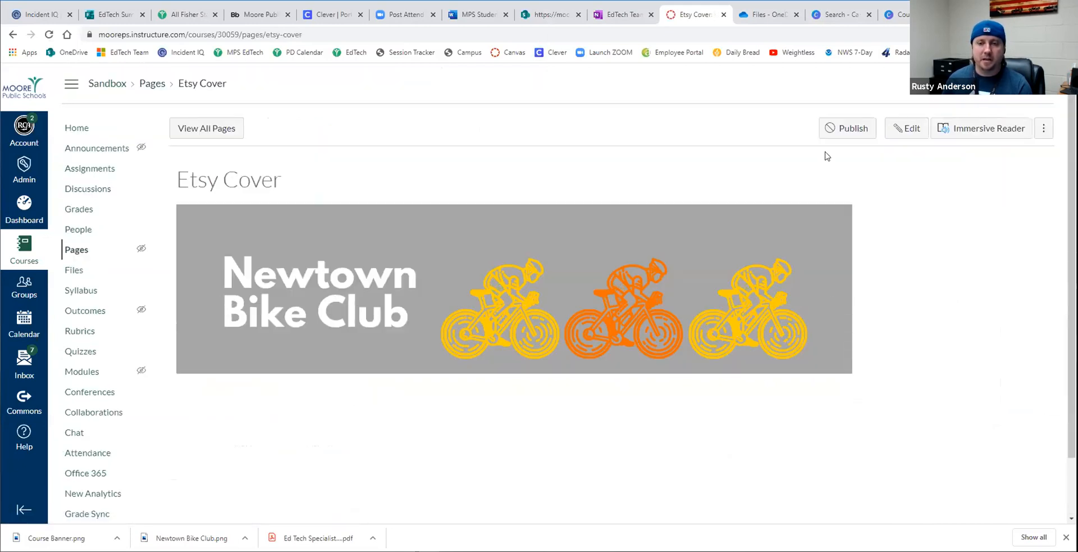
pyautogui.click(847, 132)
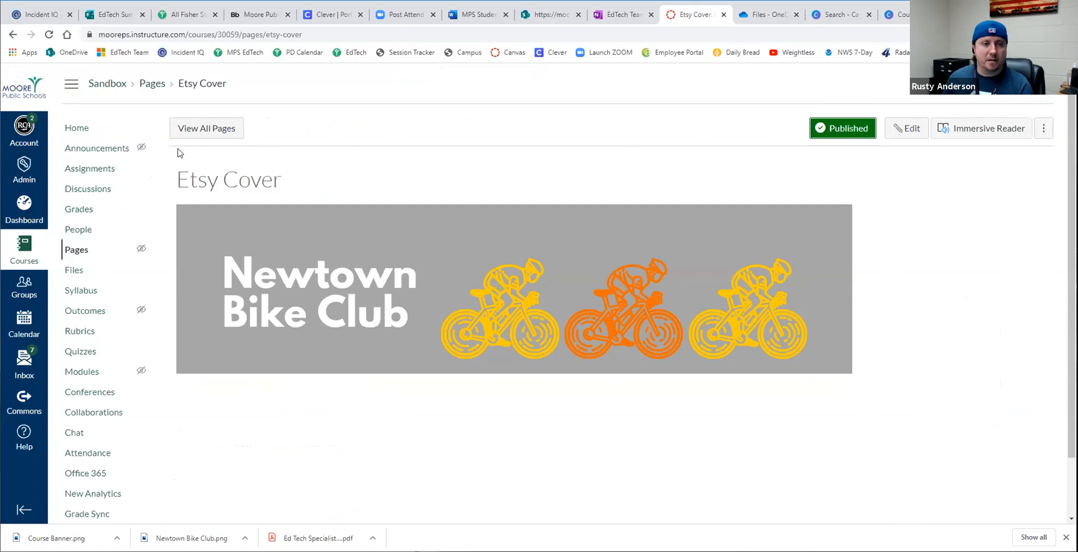
# - Set the Etsy Cover page as the course's front page from the list of all pages
pyautogui.click(200, 129)
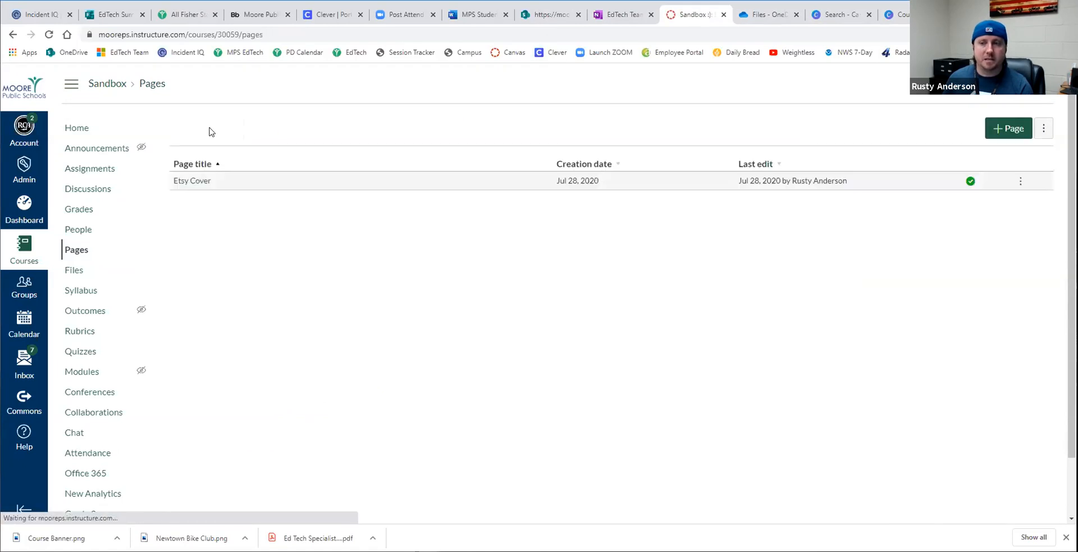
pyautogui.click(1020, 182)
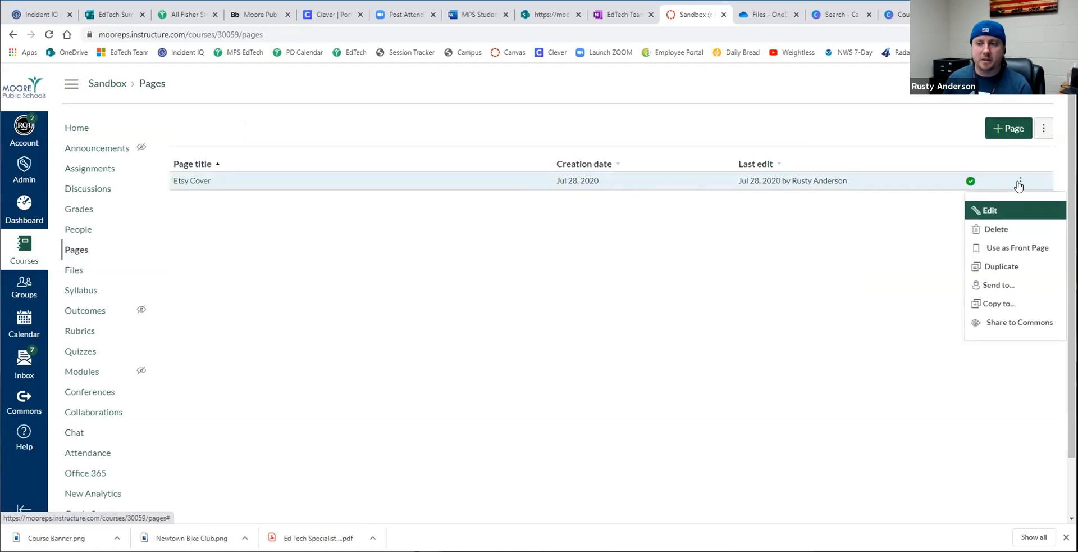
pyautogui.click(1014, 249)
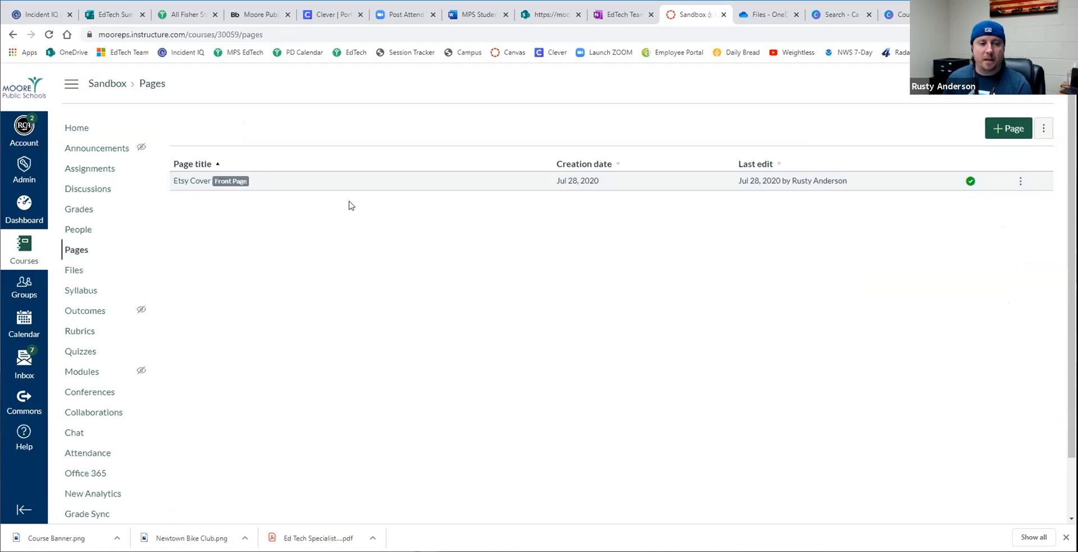
# - Set the course home page to Pages Front Page, then check it in Student View and return to the teacher view
pyautogui.click(78, 131)
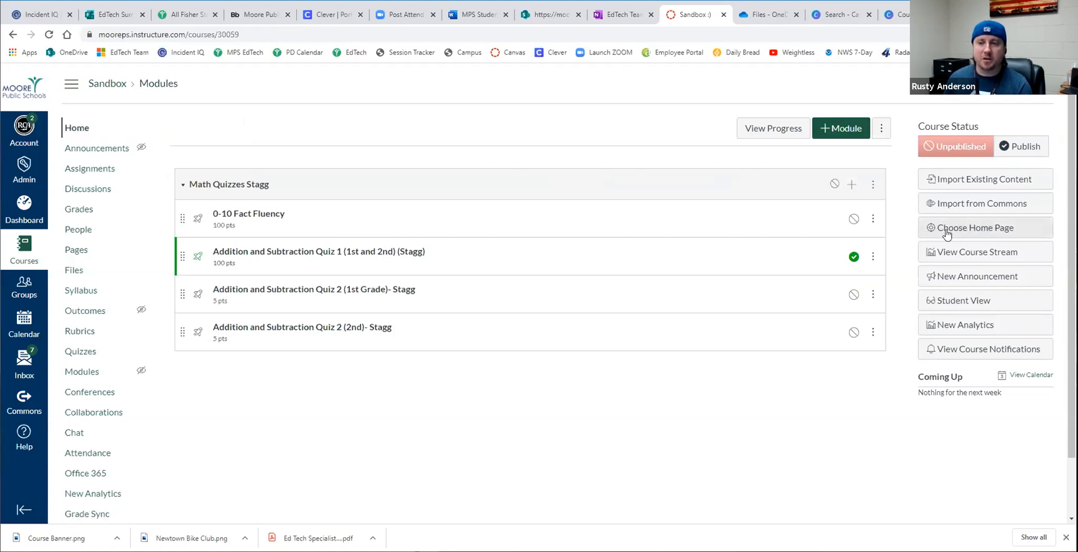
pyautogui.click(976, 228)
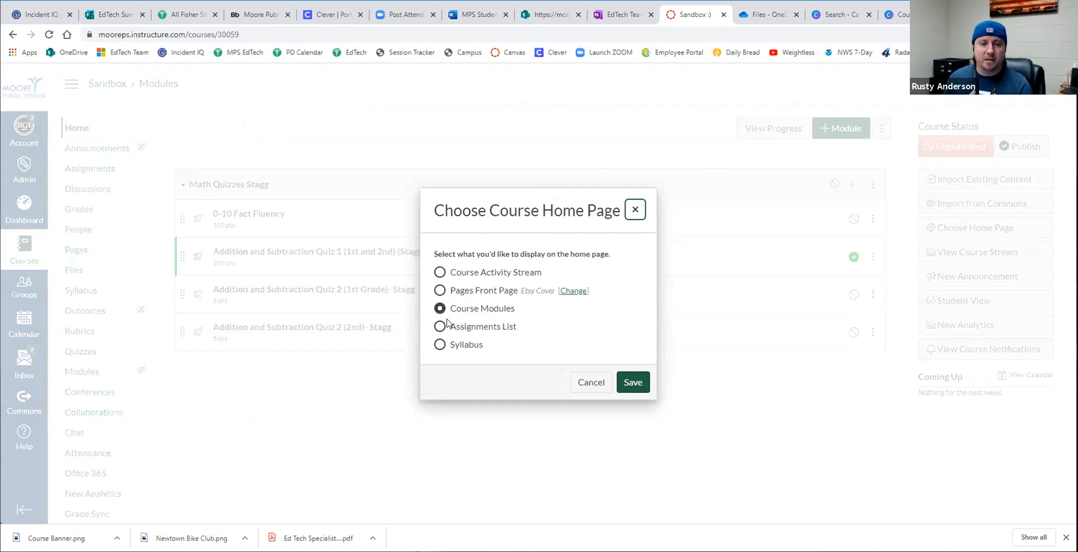
pyautogui.click(441, 291)
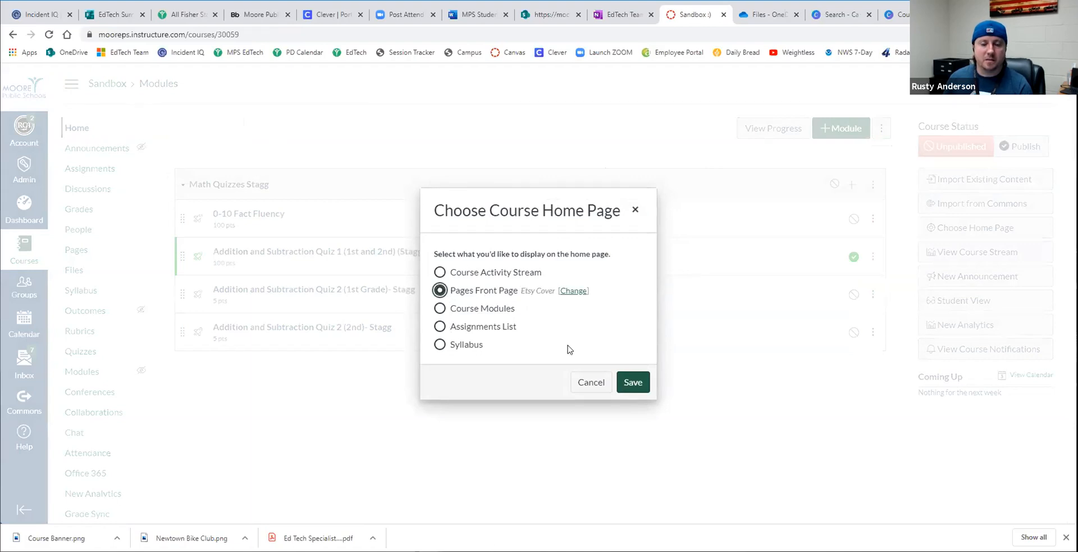
pyautogui.click(632, 383)
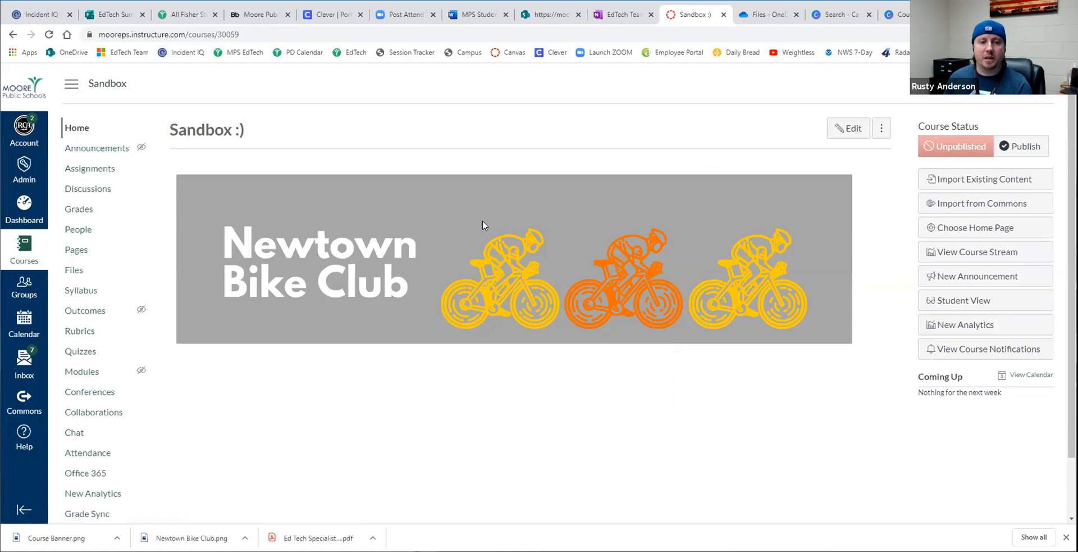
pyautogui.click(949, 303)
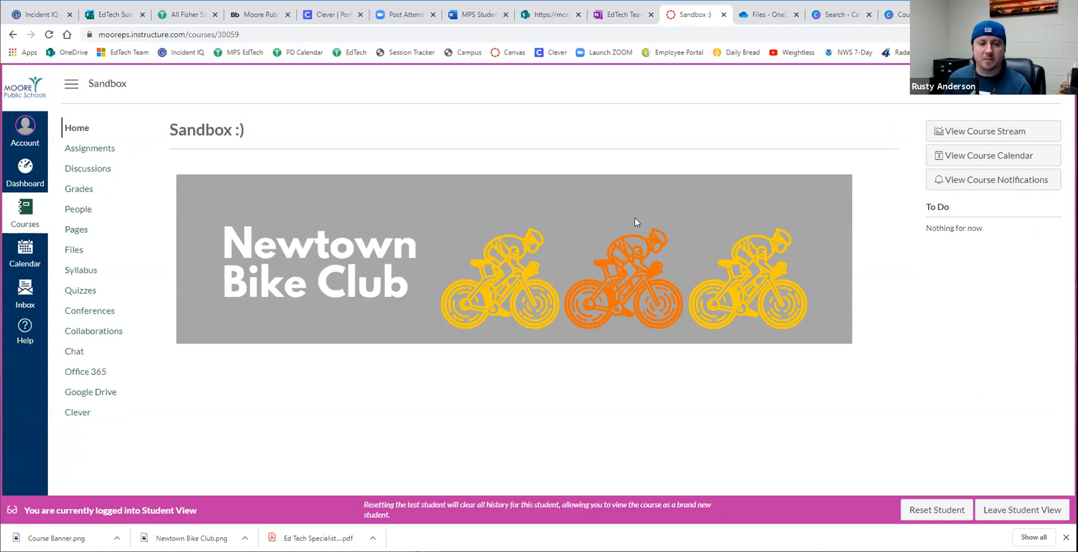
pyautogui.click(1029, 504)
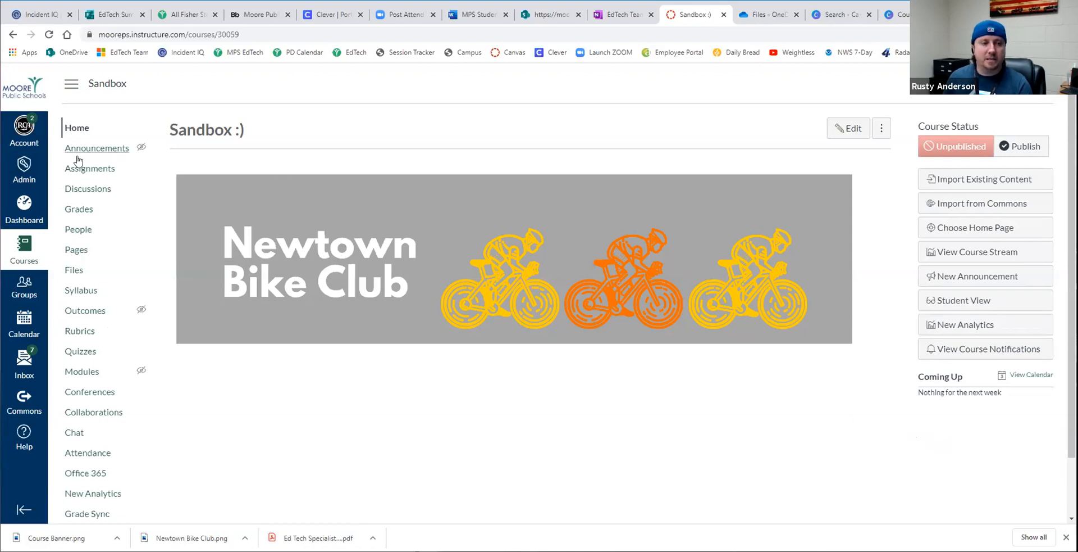
# - Create a page titled "home page 2" with the body text "home page test", then save and publish it
pyautogui.click(82, 251)
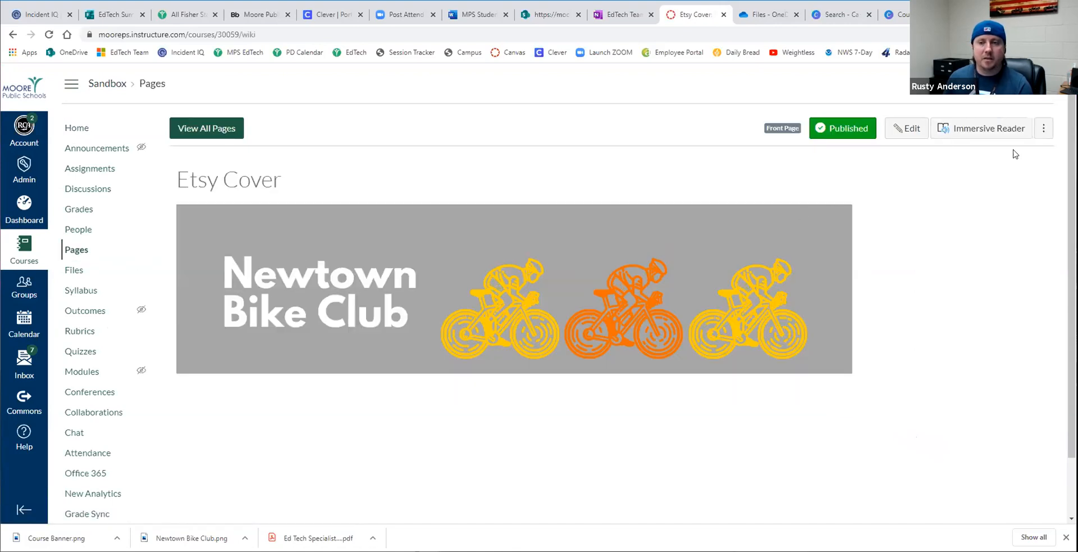
pyautogui.click(221, 127)
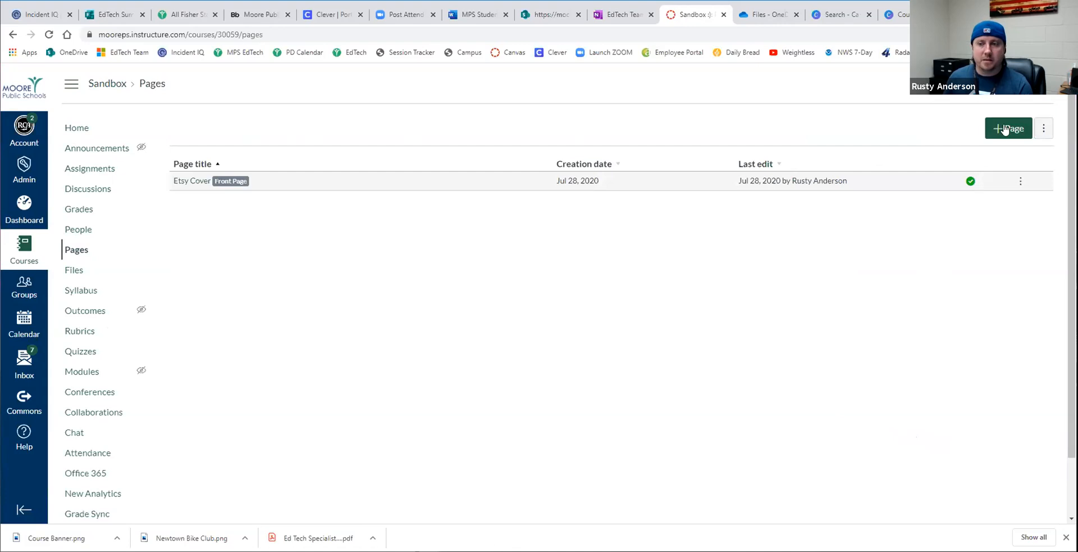
pyautogui.click(1005, 129)
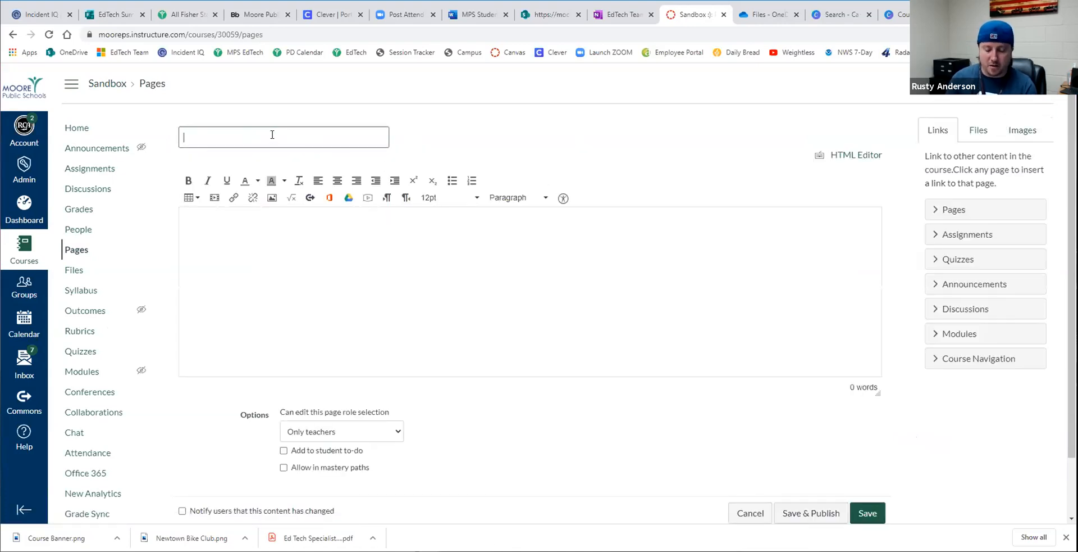
pyautogui.write('home page 2')
pyautogui.click(300, 248)
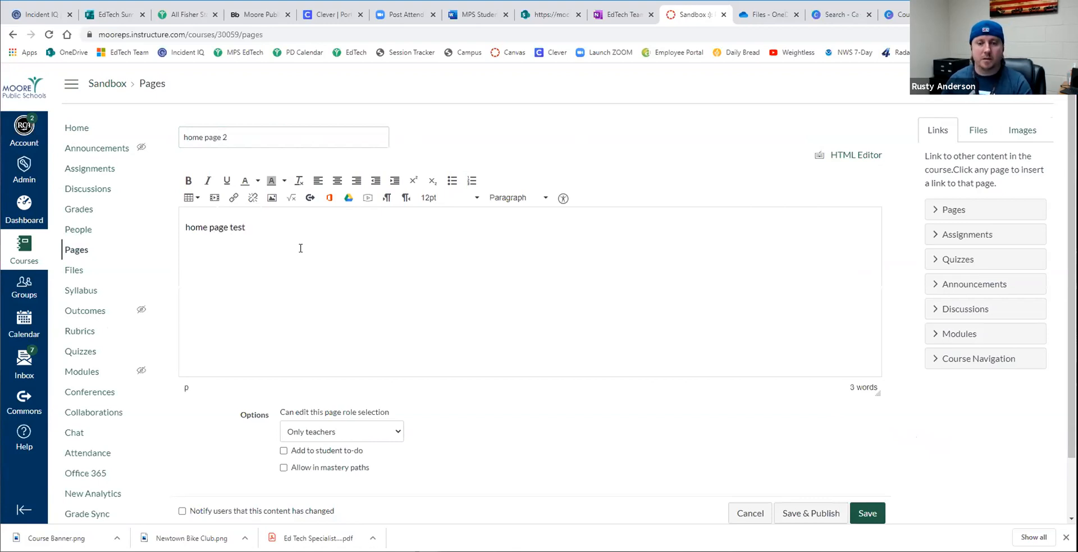
pyautogui.scroll(-2, 565, 290)
pyautogui.click(823, 444)
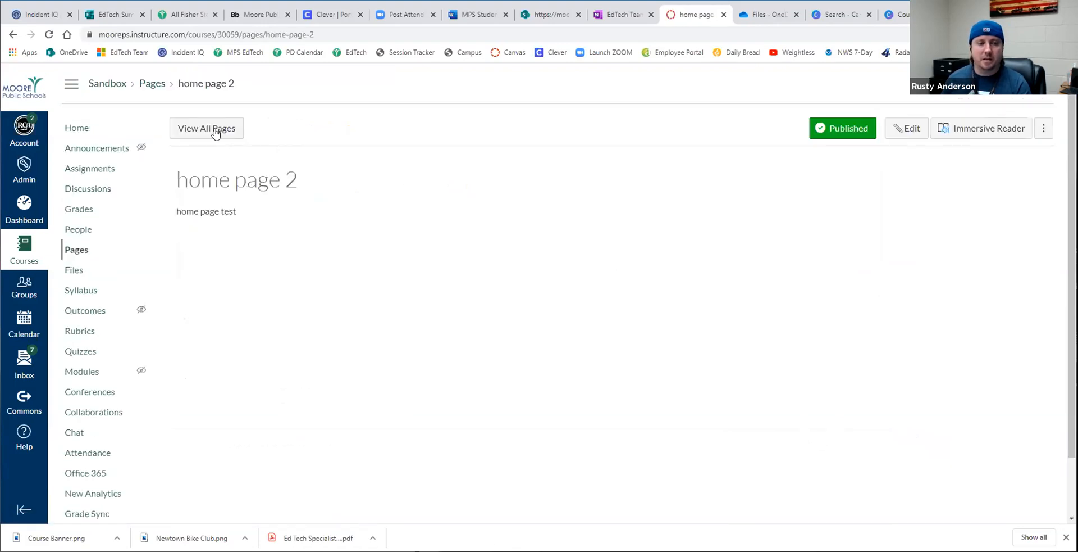
# - Make "home page 2" the course's front page in place of Etsy Cover
pyautogui.click(204, 130)
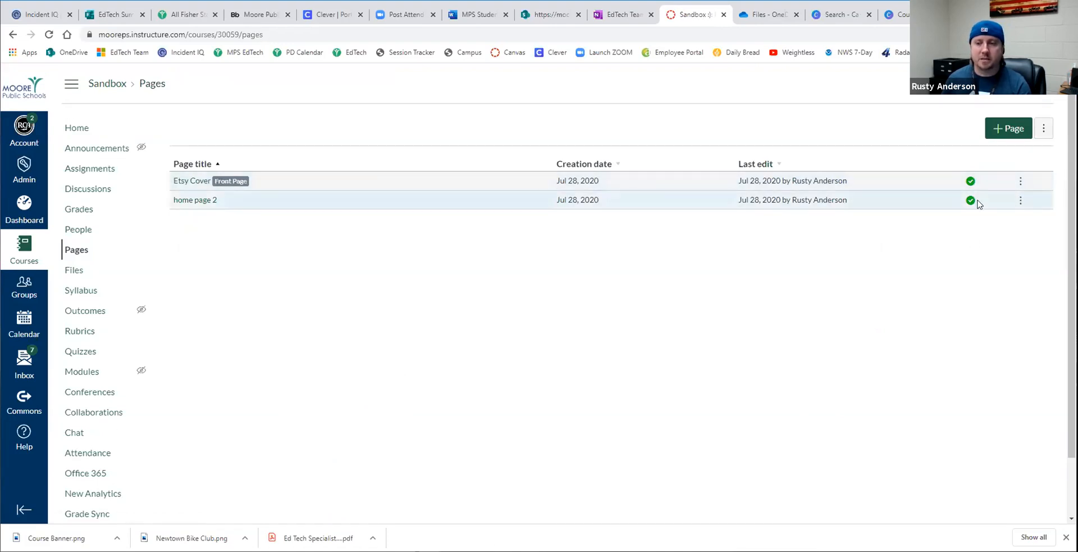
pyautogui.click(1021, 200)
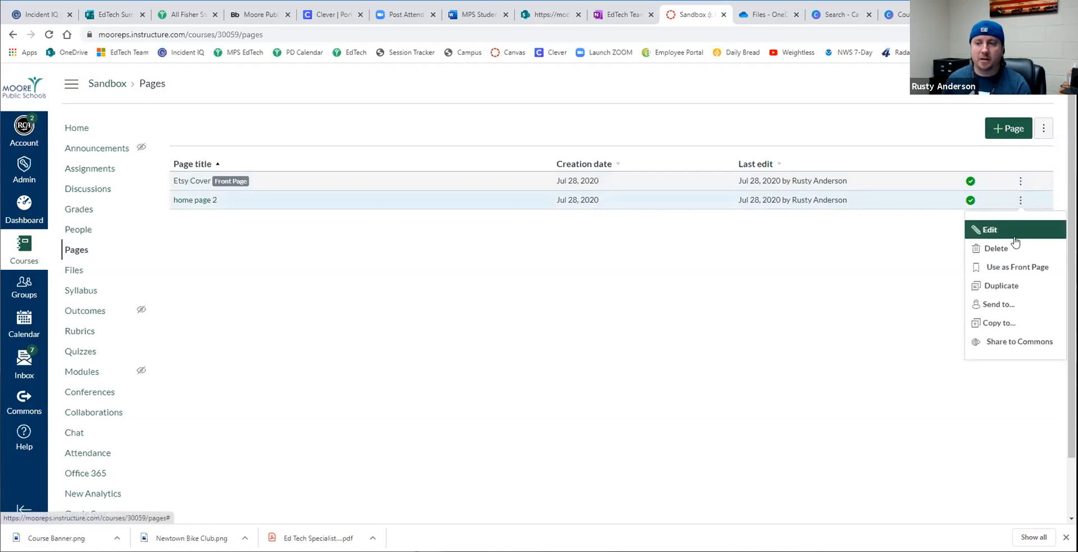
pyautogui.click(1007, 268)
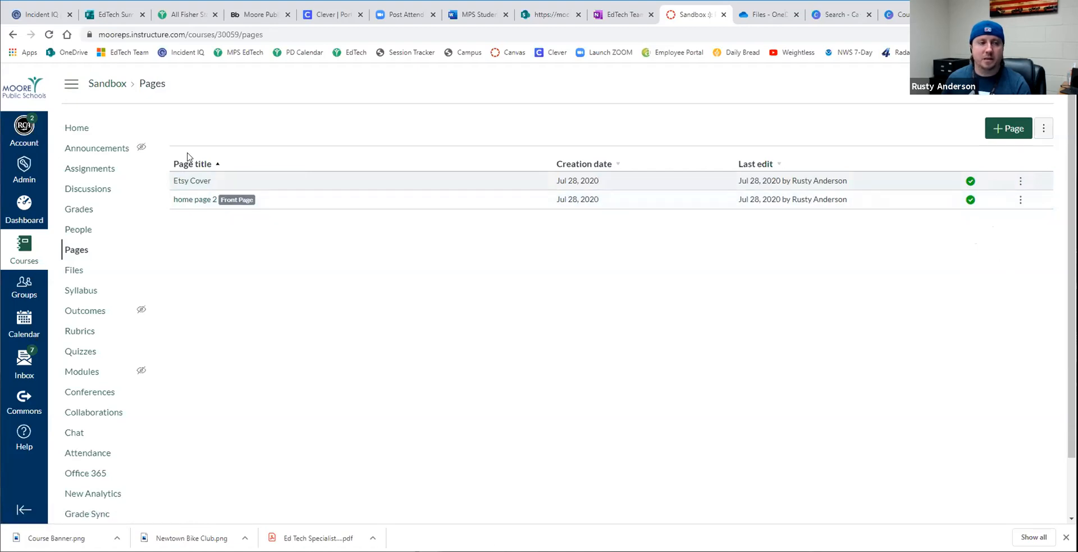
# - Check the Sandbox course's home page with "home page 2" as the front page
pyautogui.scroll(-1, 214, 200)
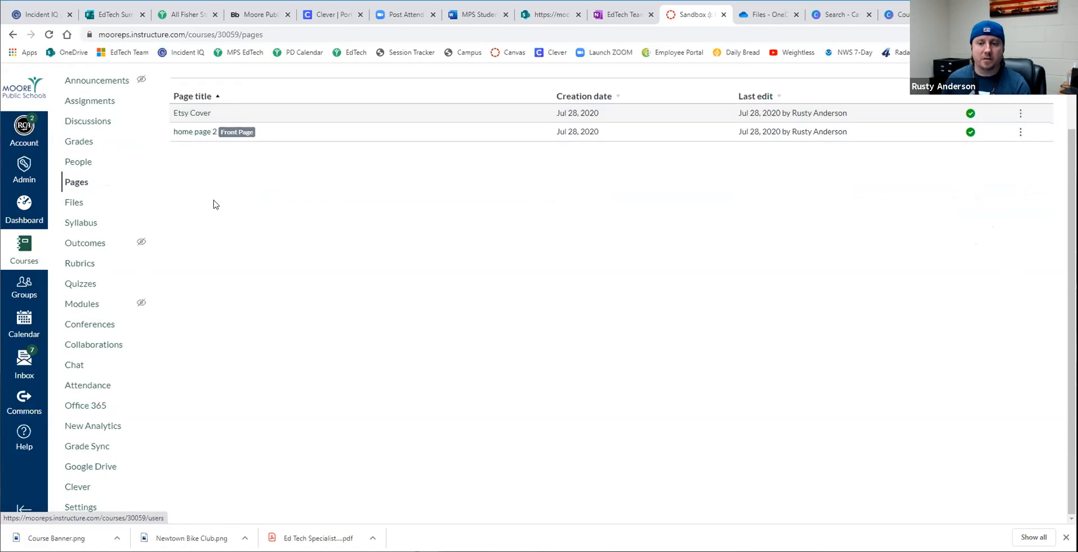
pyautogui.scroll(1, 214, 200)
pyautogui.click(80, 126)
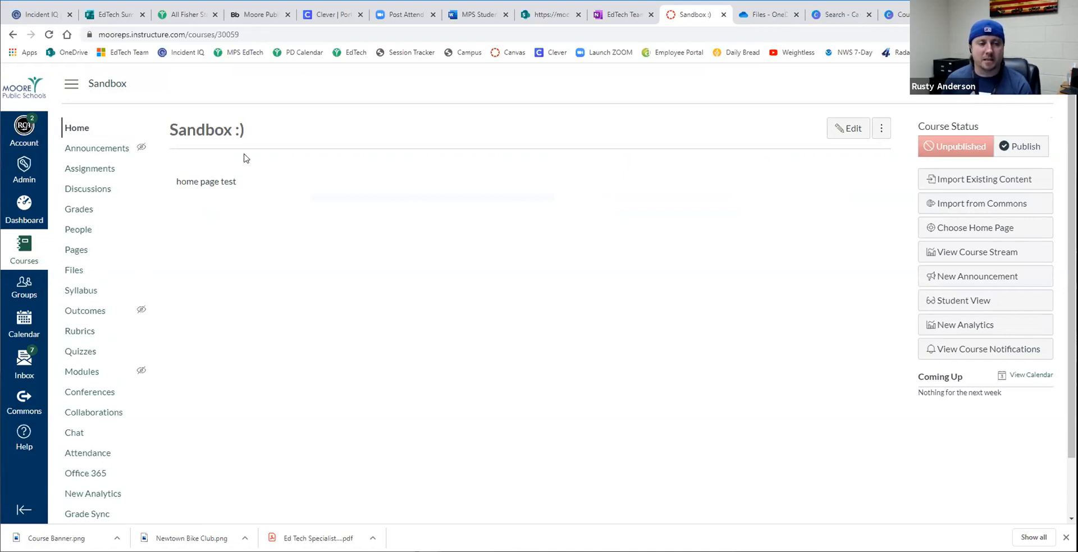
# - Make Etsy Cover the course's front page again from the list of all pages, and check the course home page
pyautogui.click(78, 250)
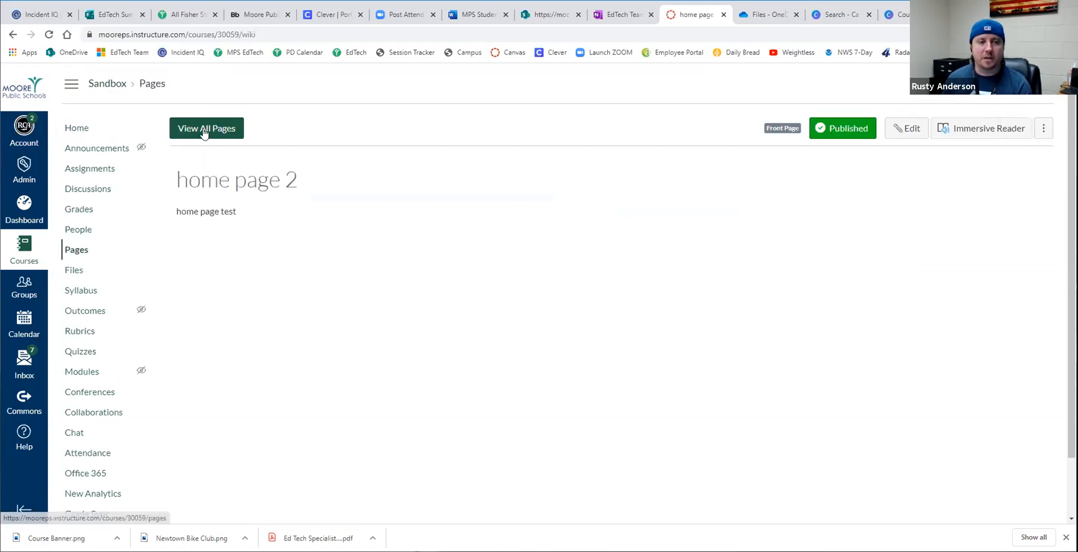
pyautogui.click(205, 133)
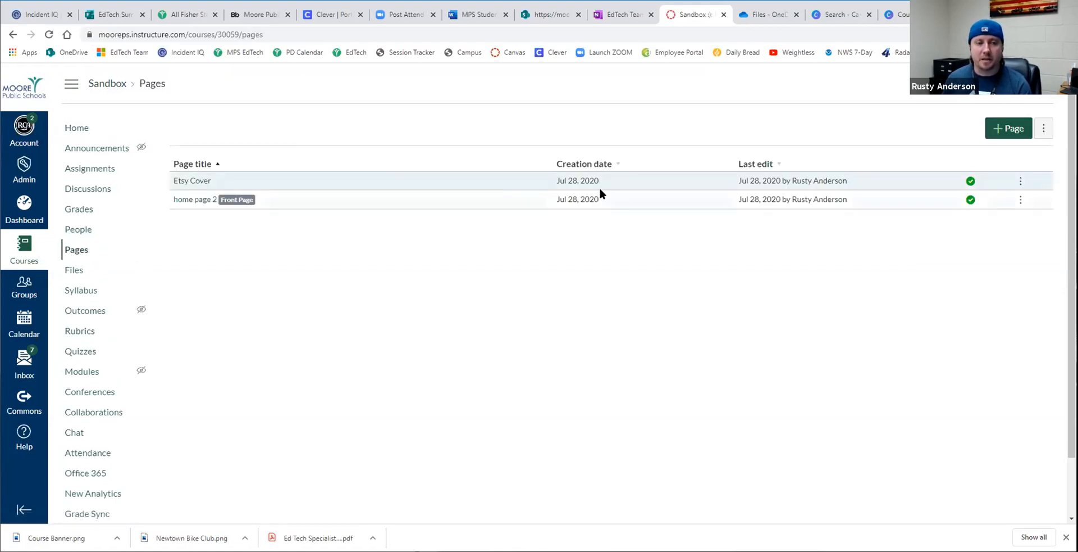
pyautogui.click(1020, 181)
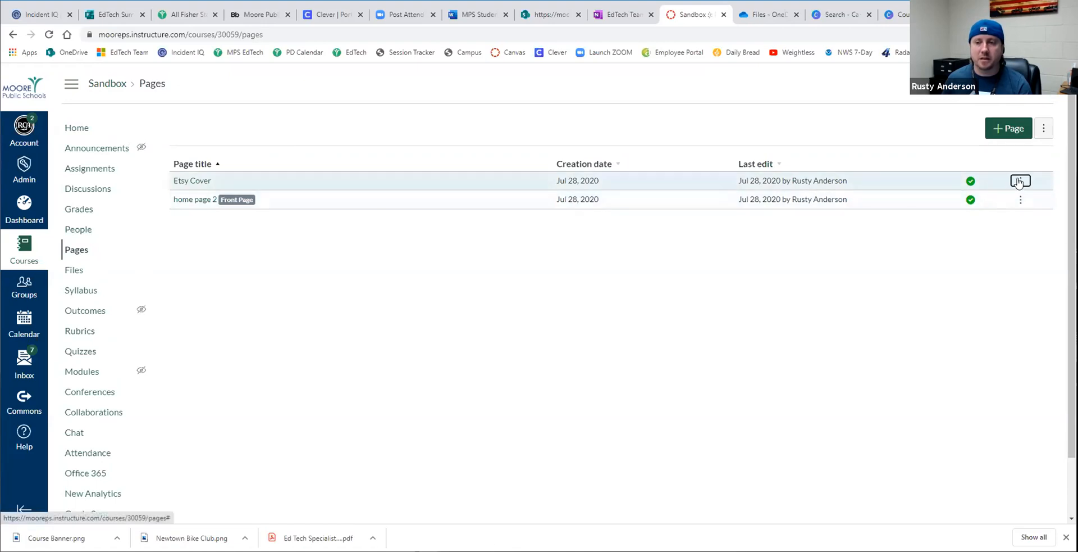
pyautogui.click(1013, 248)
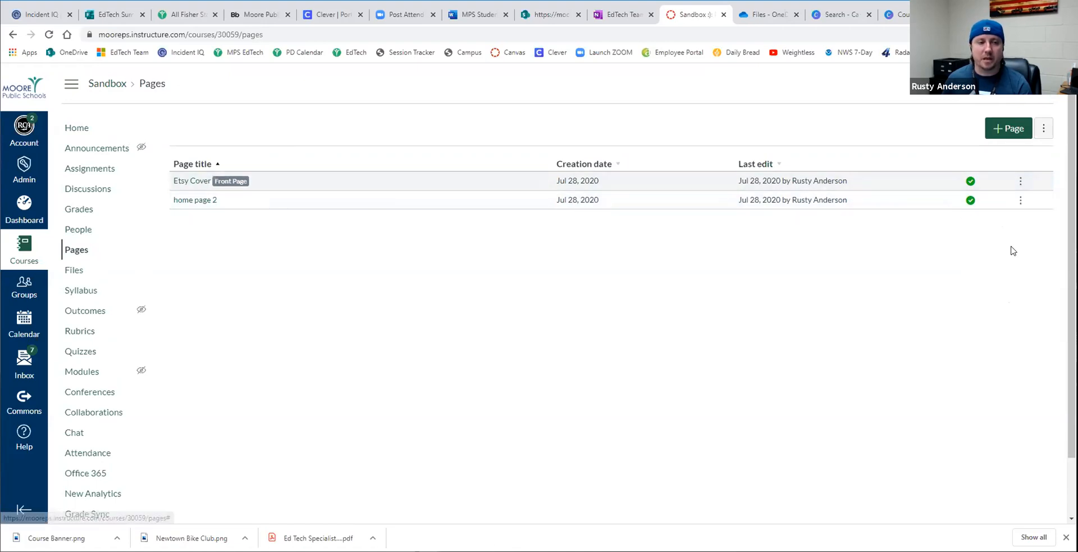
pyautogui.click(78, 130)
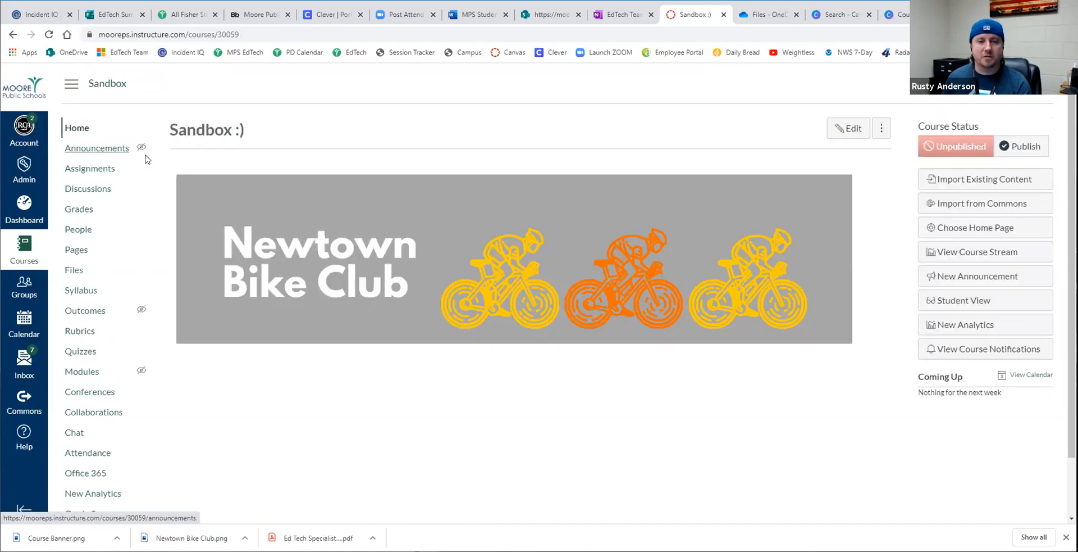
# - Review the course home page choice and save it as Pages Front Page with Etsy Cover
pyautogui.click(970, 228)
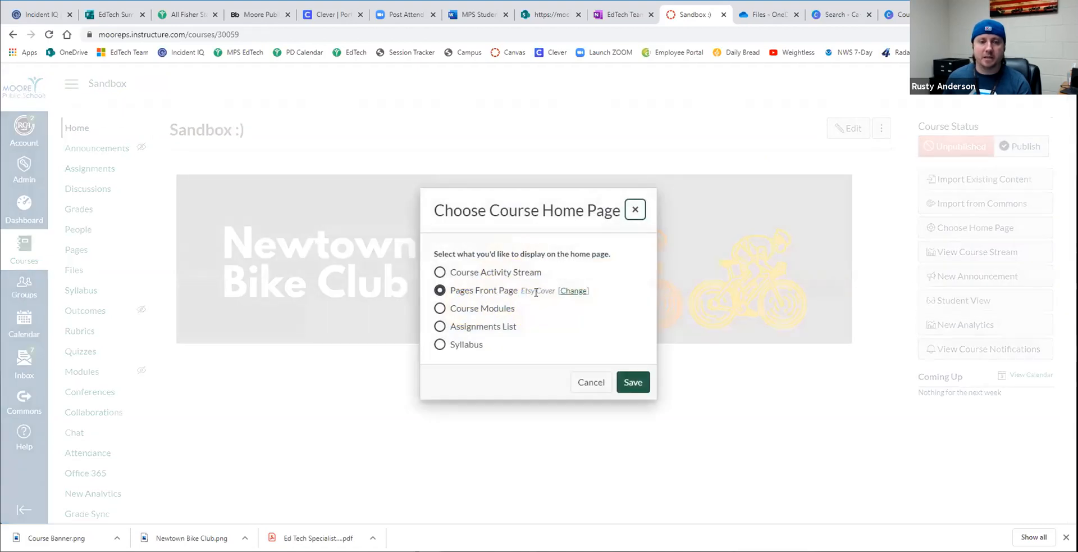
pyautogui.moveTo(525, 291); pyautogui.dragTo(549, 290)
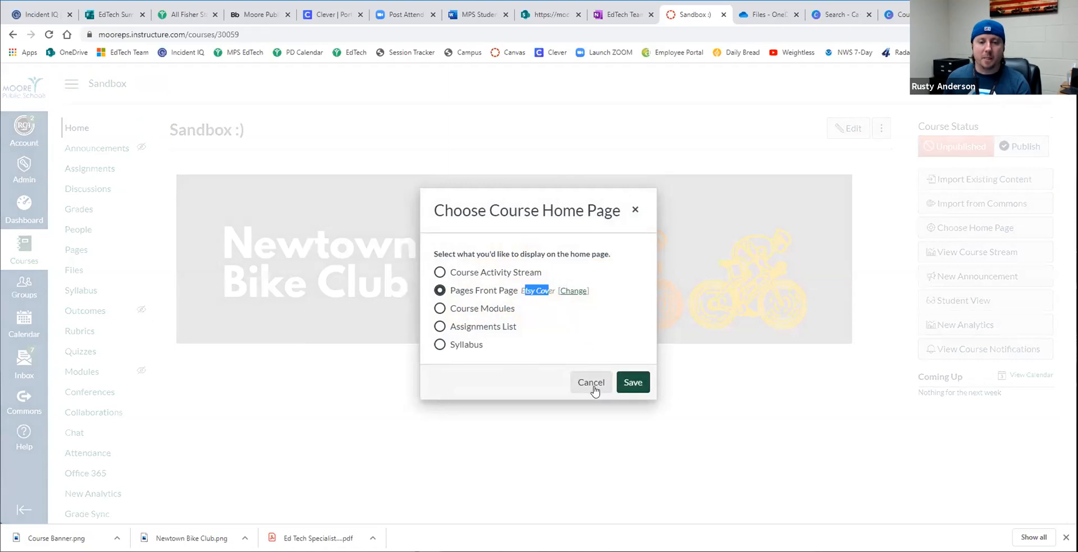
pyautogui.click(629, 382)
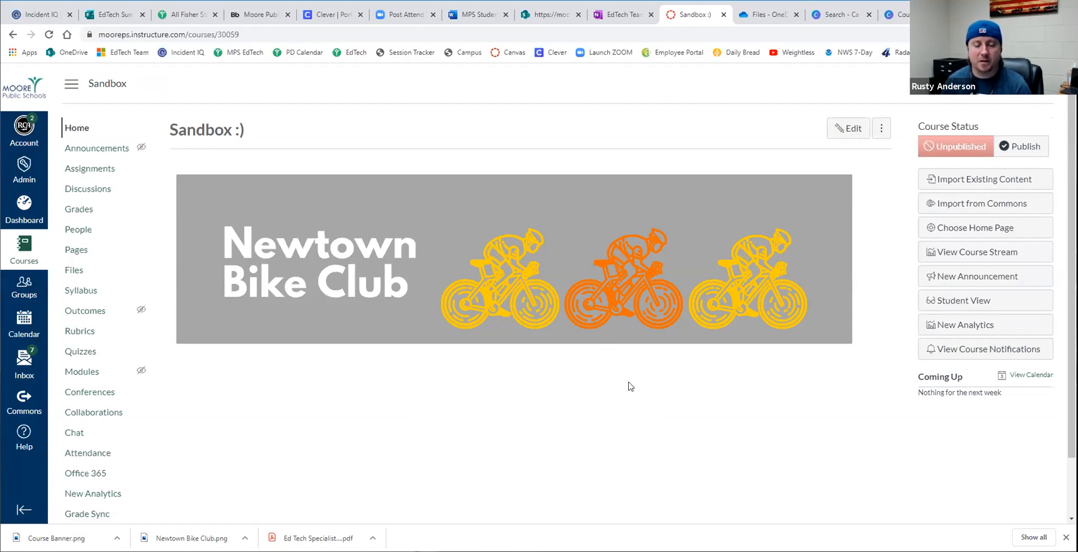
pyautogui.scroll(-1, 864, 438)
pyautogui.scroll(1, 708, 437)
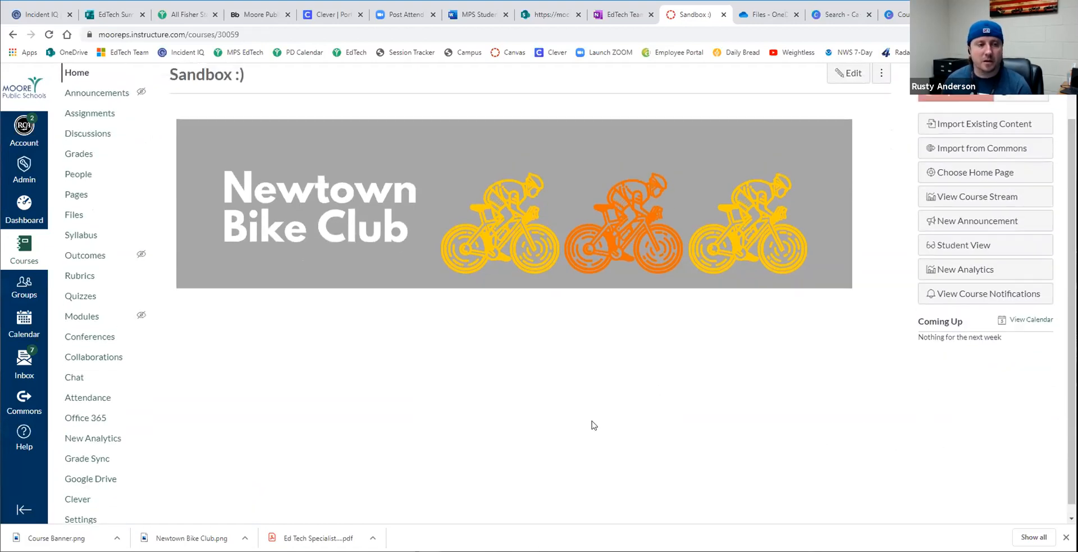
# - Search for the teacher by full name among the Moore Public Schools account's people and start acting as that user
pyautogui.click(21, 209)
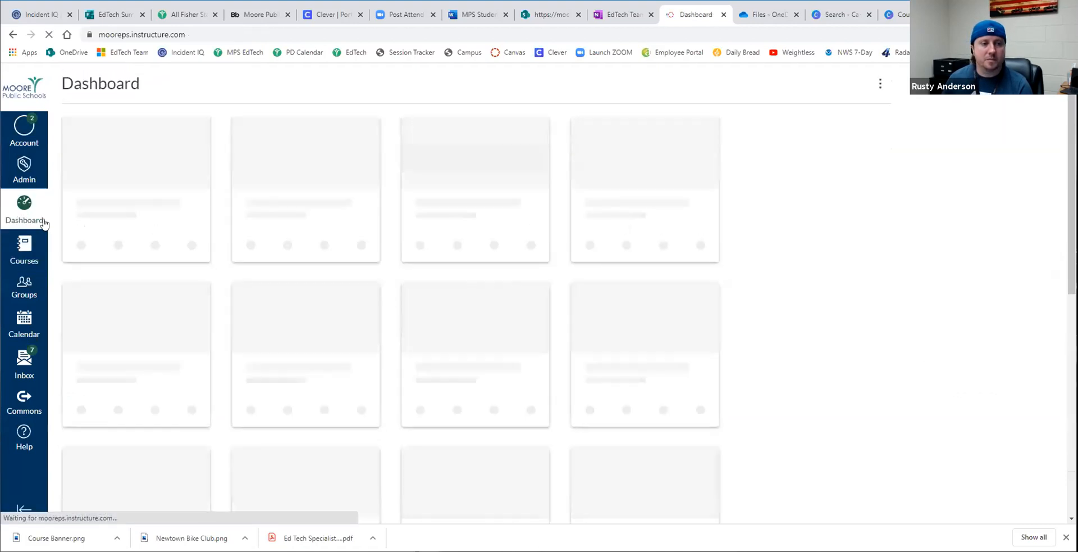
pyautogui.click(24, 168)
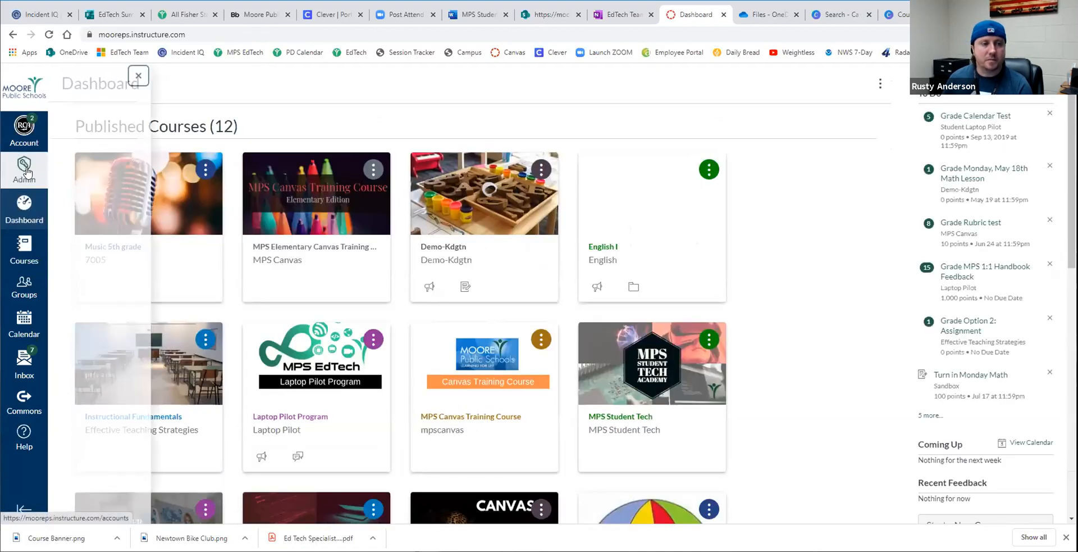
pyautogui.click(100, 122)
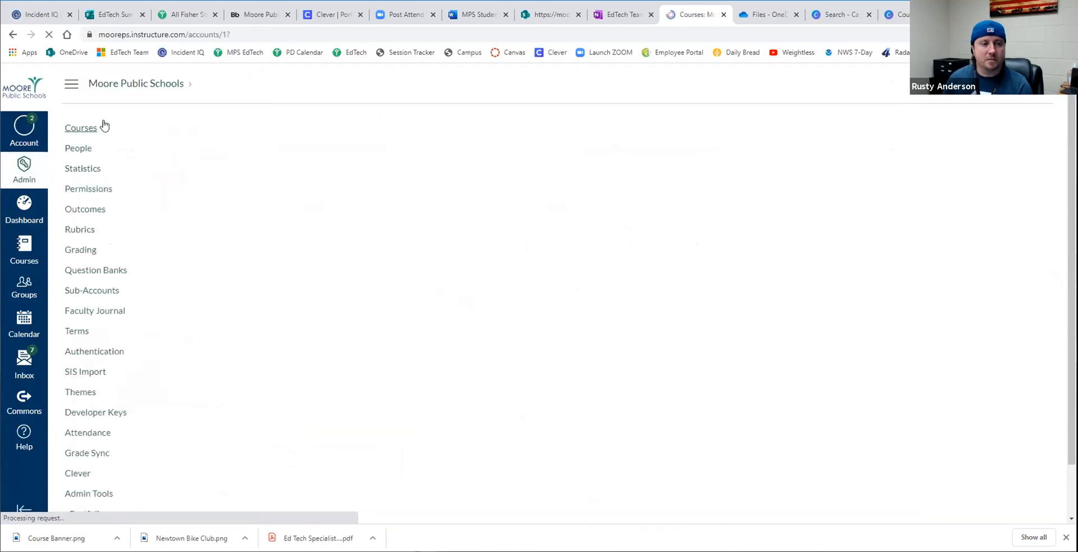
pyautogui.click(81, 149)
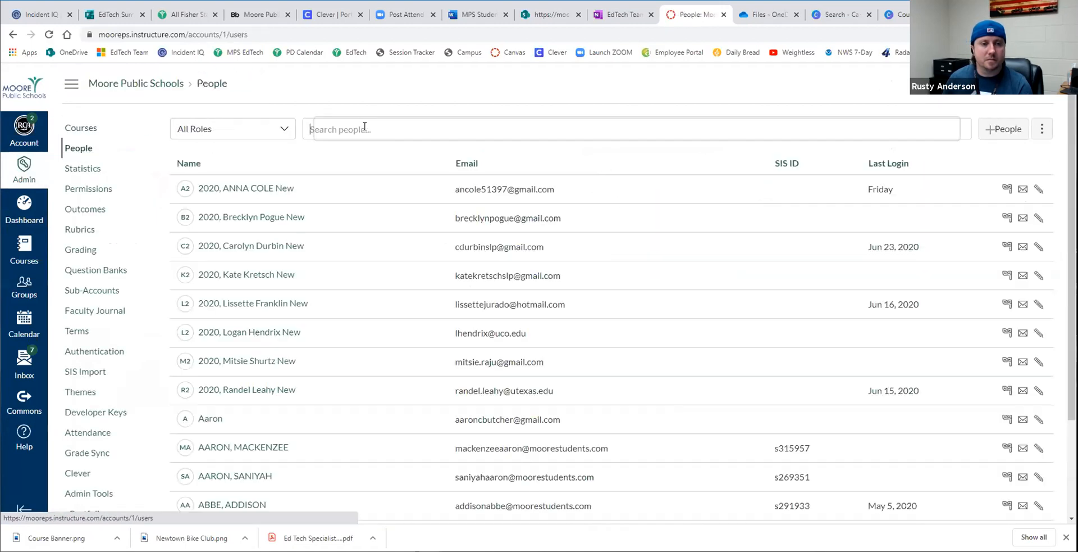
pyautogui.click(366, 127)
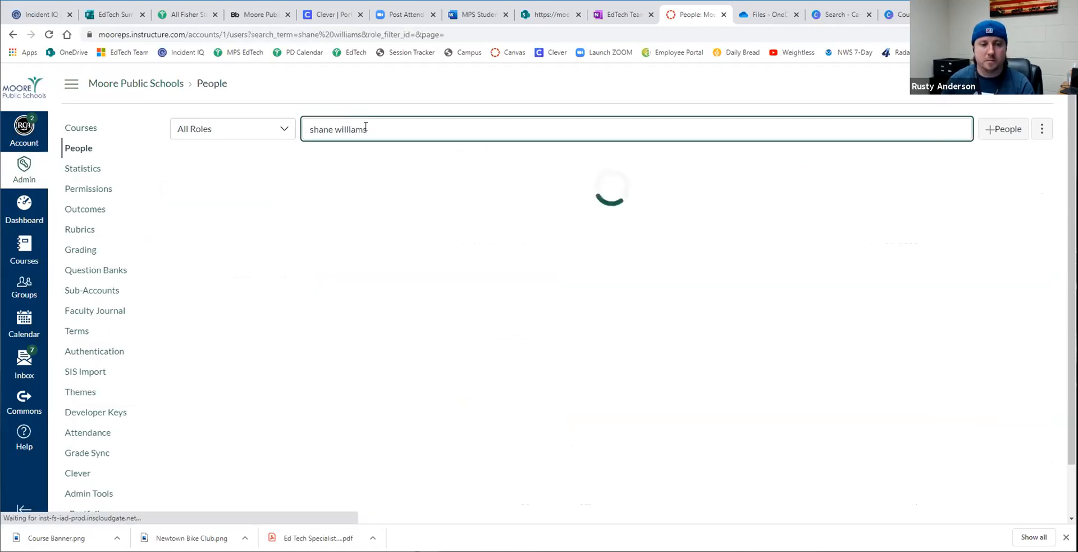
pyautogui.click(1006, 191)
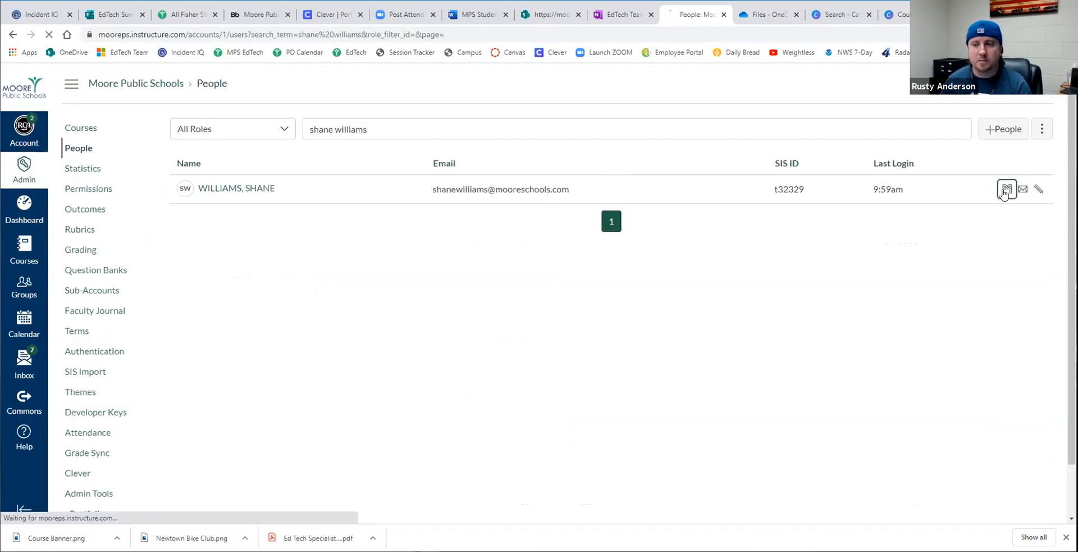
pyautogui.click(537, 493)
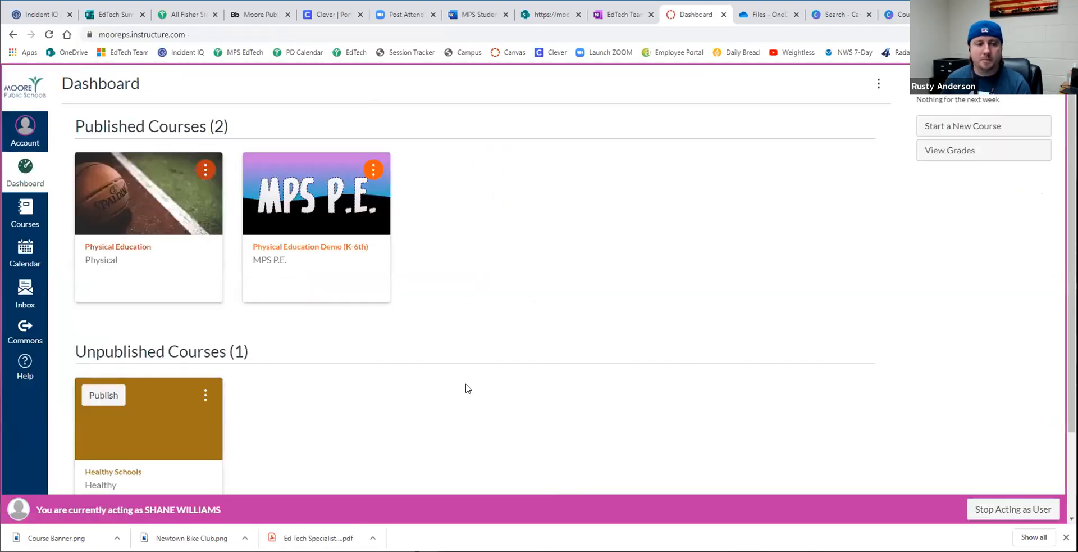
# - Open the unpublished Healthy Schools course and check its list of pages
pyautogui.scroll(-3, 324, 385)
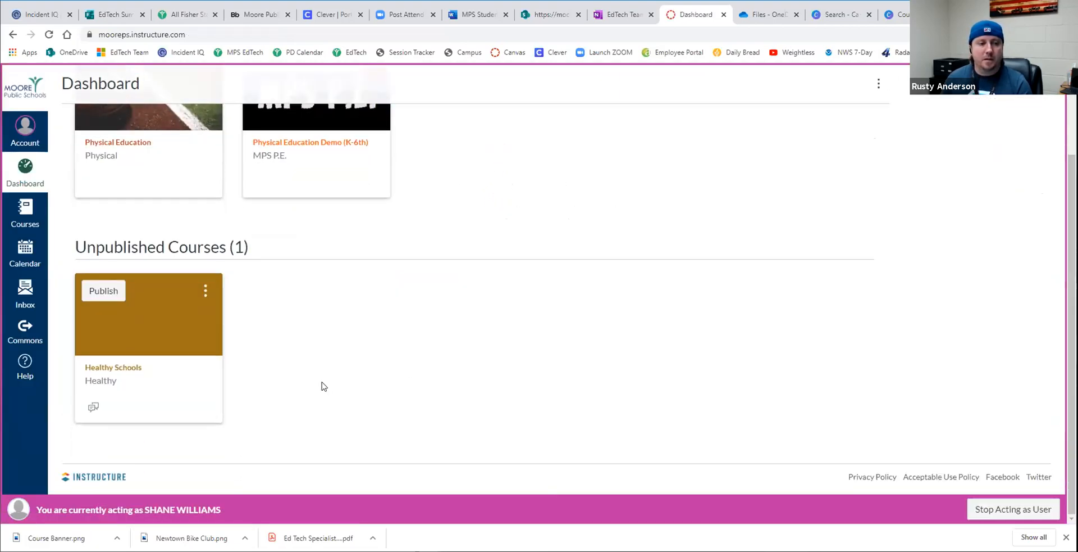
pyautogui.click(140, 340)
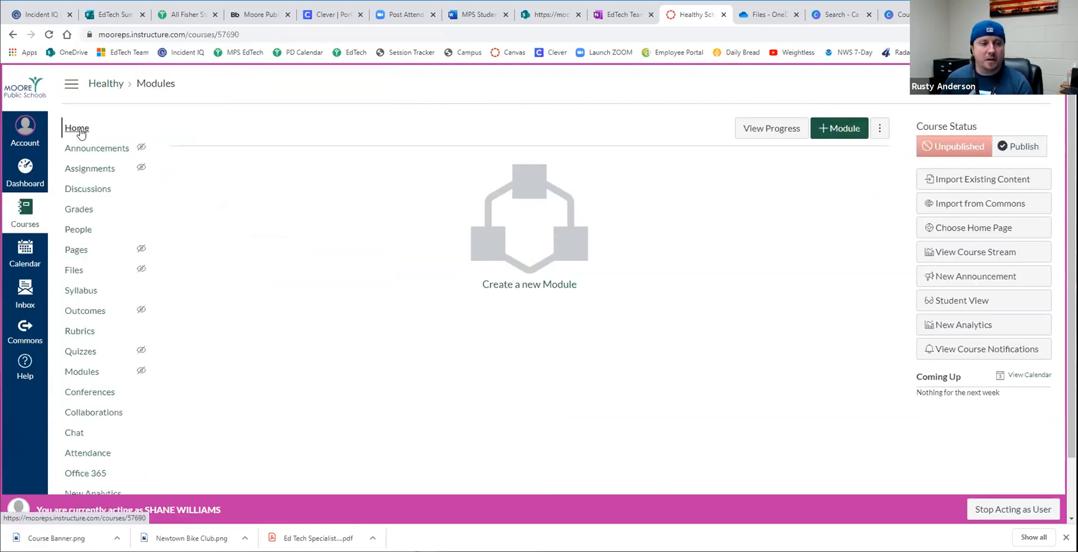
pyautogui.click(76, 252)
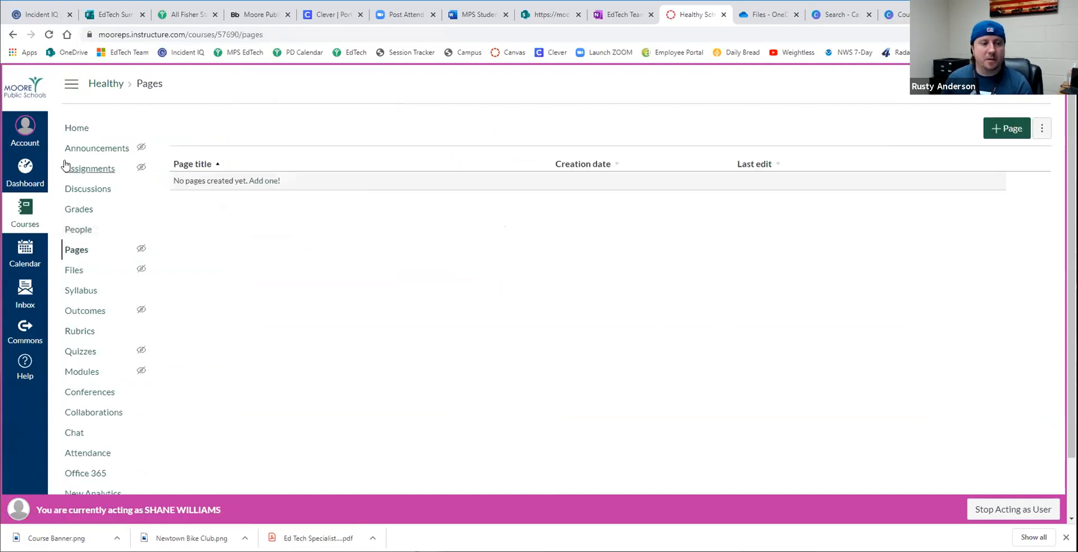
# - Open the Physical Education course from the dashboard and examine the table layout and graphics of its Week 1 (K-2nd) page
pyautogui.click(33, 177)
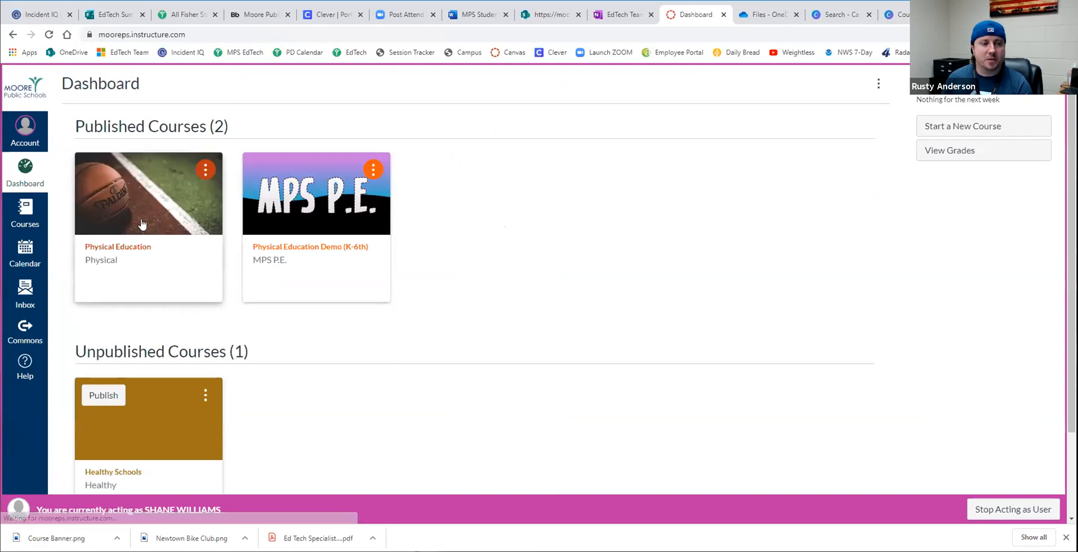
pyautogui.click(142, 224)
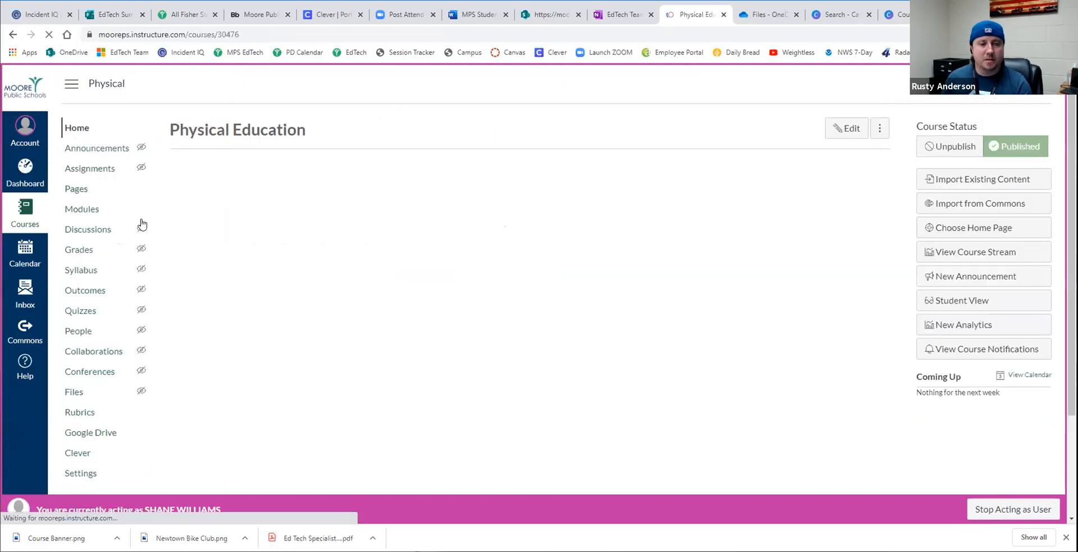
pyautogui.click(362, 403)
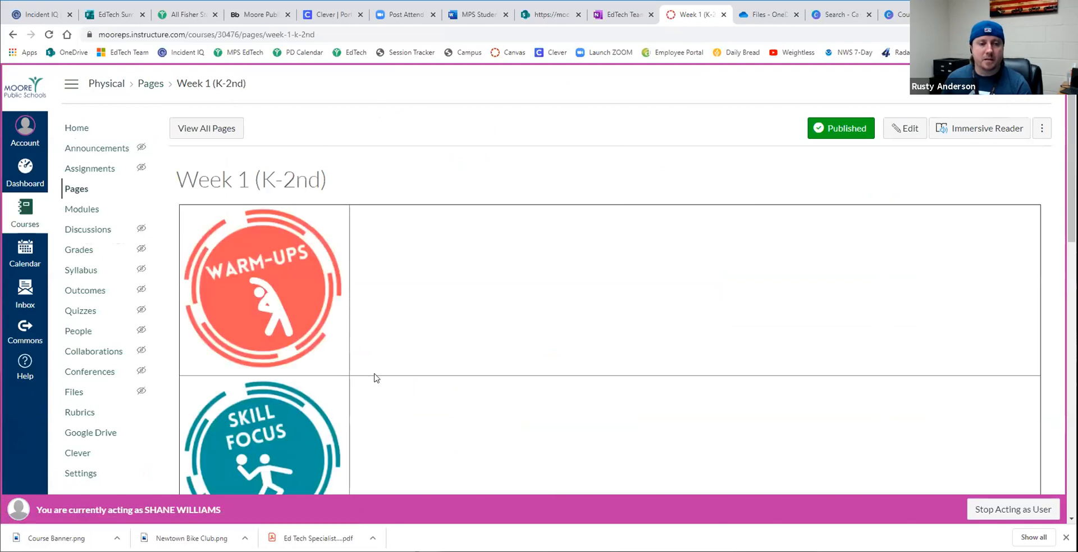
pyautogui.scroll(-10, 374, 360)
pyautogui.scroll(-3, 362, 361)
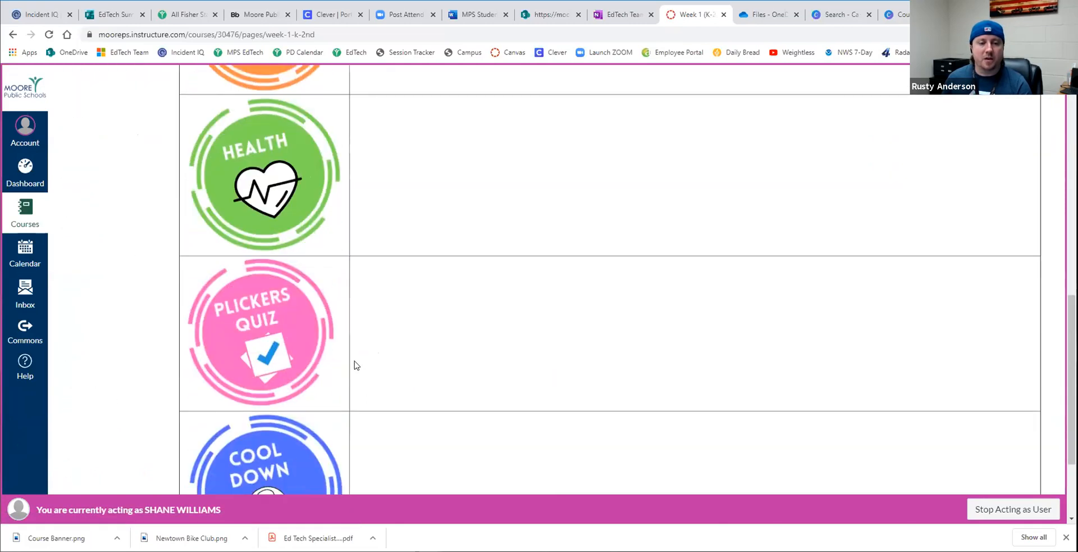
pyautogui.scroll(13, 348, 372)
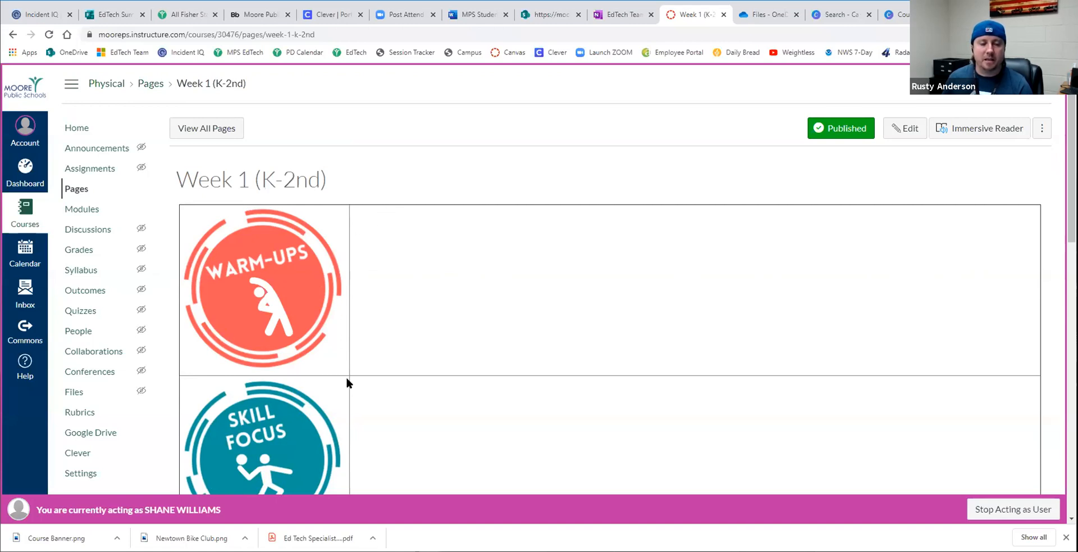
pyautogui.scroll(-3, 346, 382)
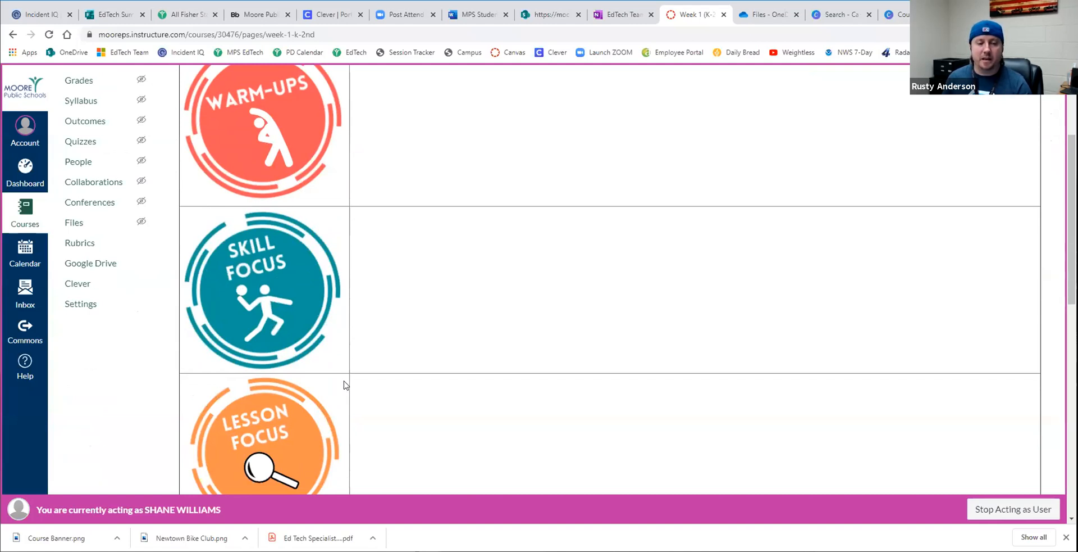
pyautogui.scroll(-10, 346, 385)
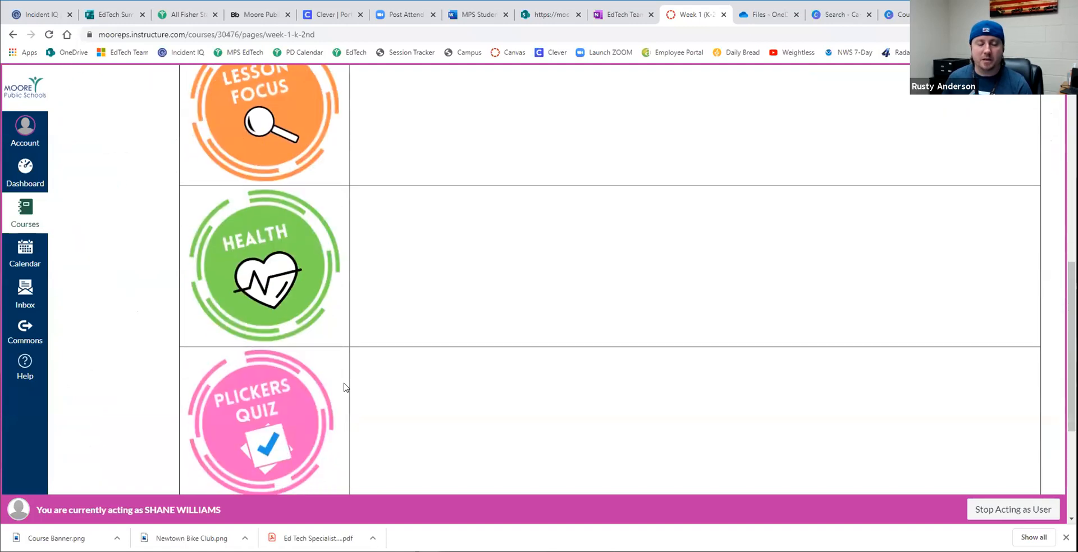
pyautogui.scroll(13, 345, 403)
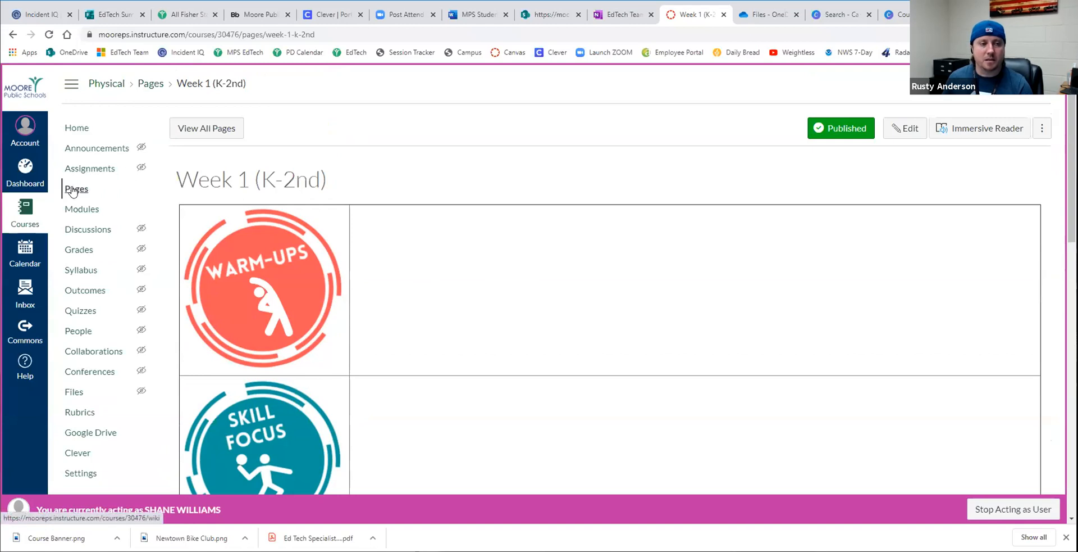
# - Examine the home page buttons of the Physical Education Demo (K-6th) course and the Week 1 (K-2nd) page linked from them
pyautogui.click(24, 179)
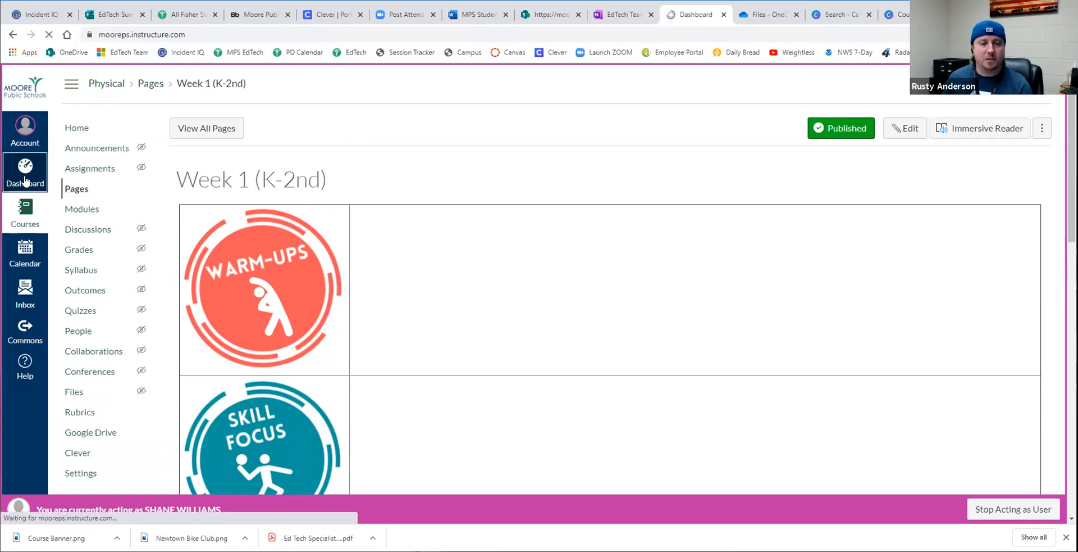
pyautogui.click(332, 217)
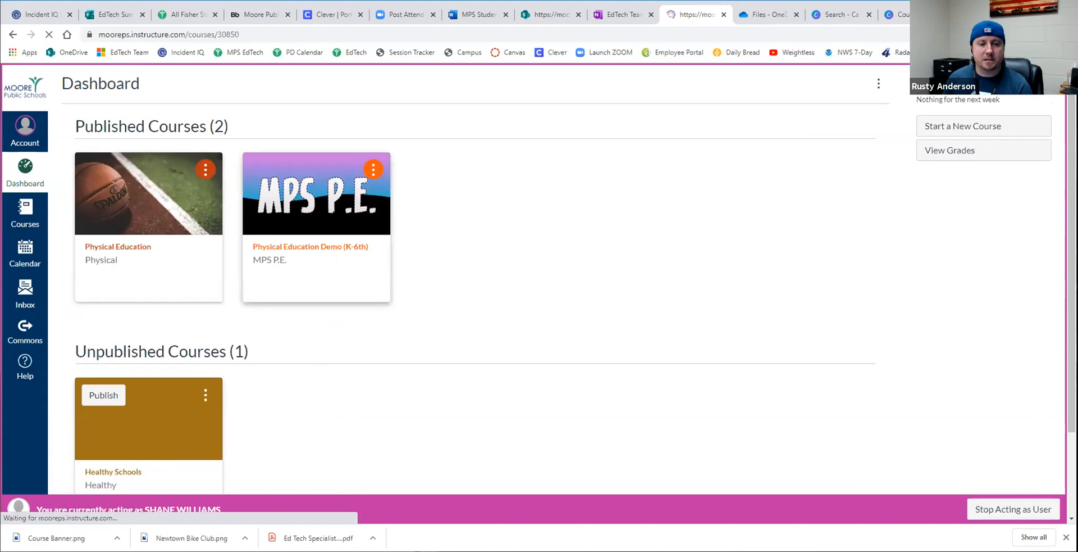
pyautogui.scroll(-5, 413, 332)
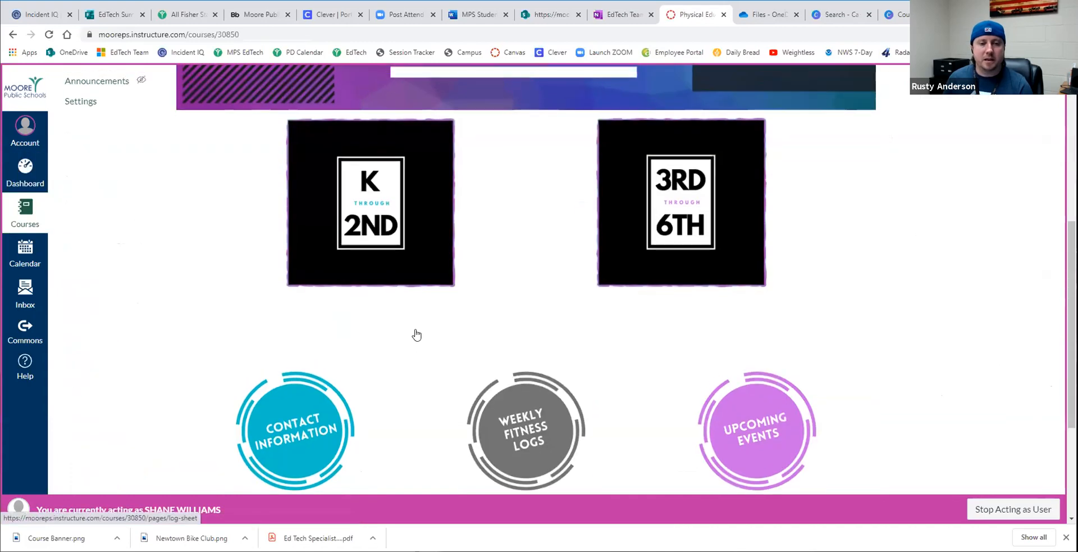
pyautogui.scroll(2, 388, 324)
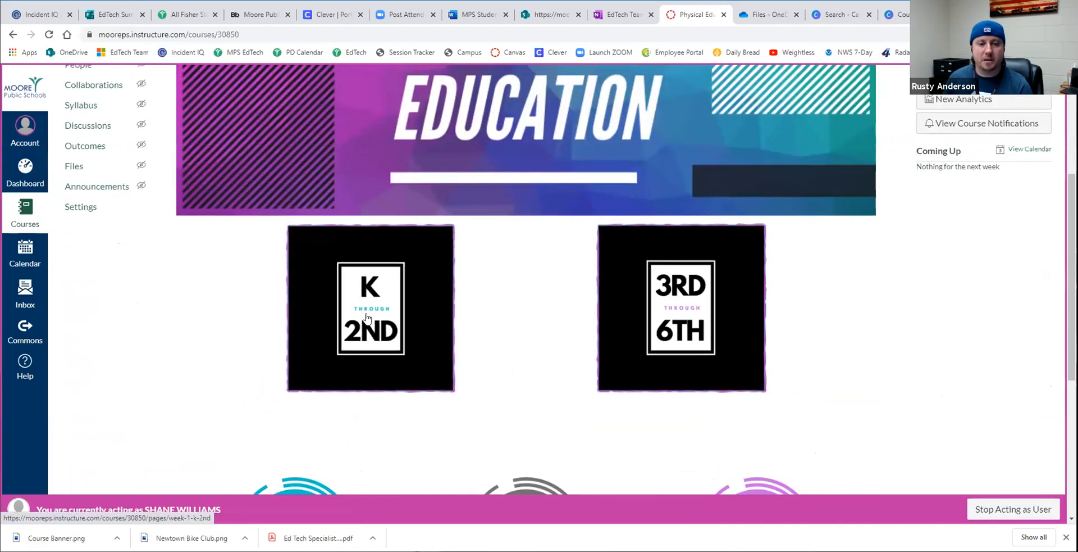
pyautogui.scroll(1, 364, 324)
pyautogui.click(361, 336)
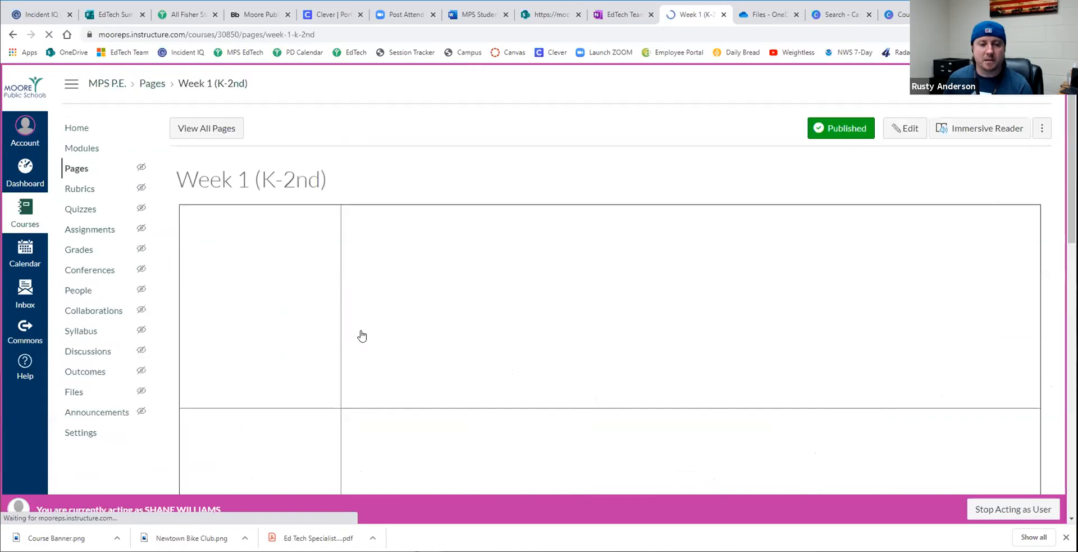
pyautogui.scroll(-14, 362, 337)
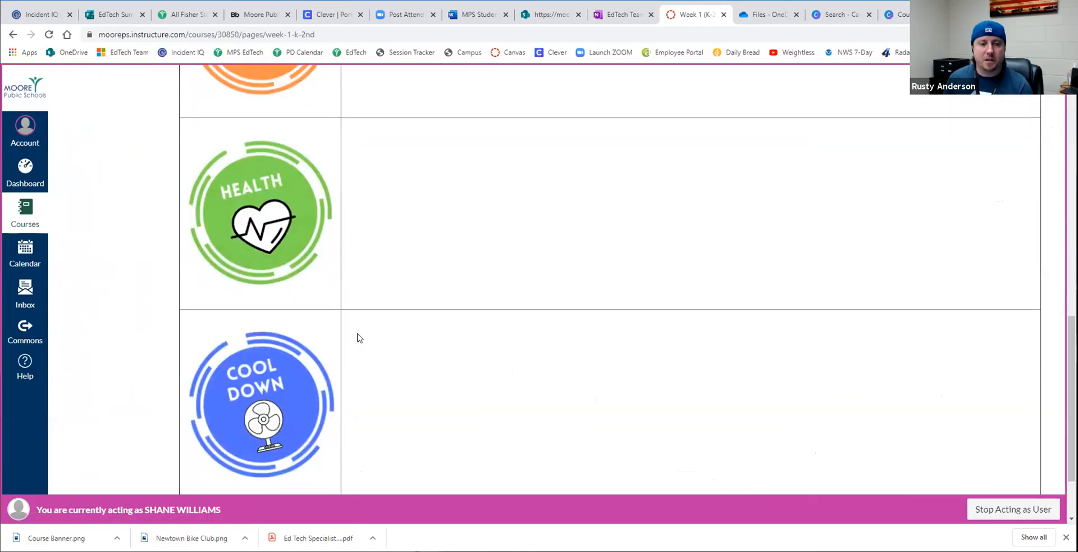
# - Return to the Physical Education Demo (K-6th) home page and examine the Contact Info page linked from its Contact Information button
pyautogui.scroll(14, 359, 339)
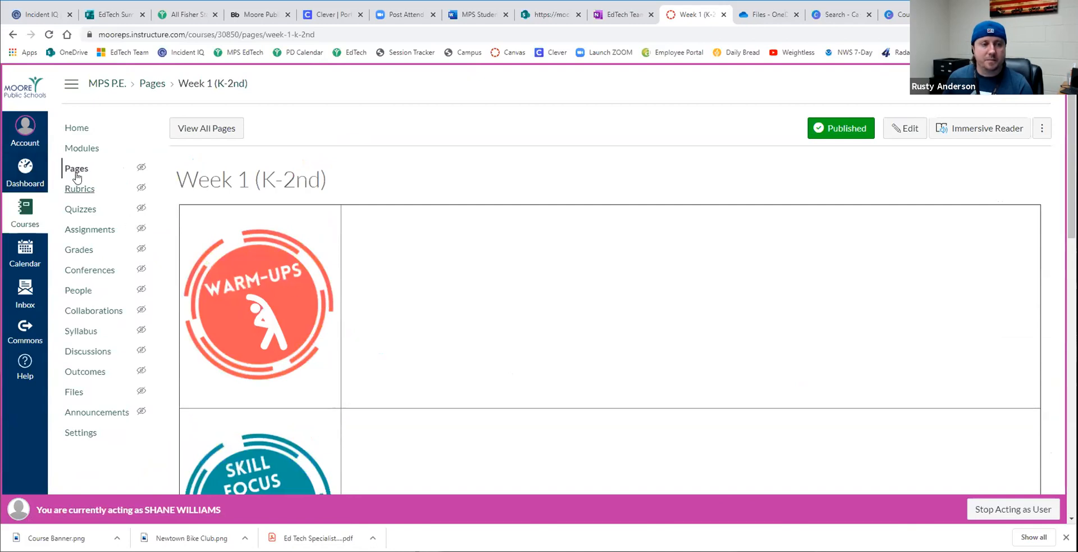
pyautogui.click(78, 130)
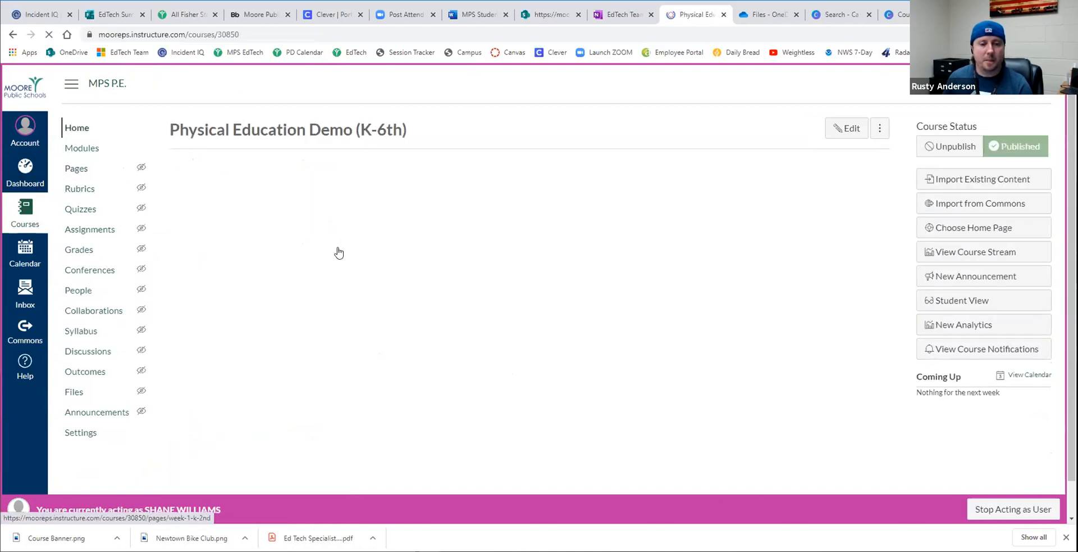
pyautogui.scroll(-8, 444, 332)
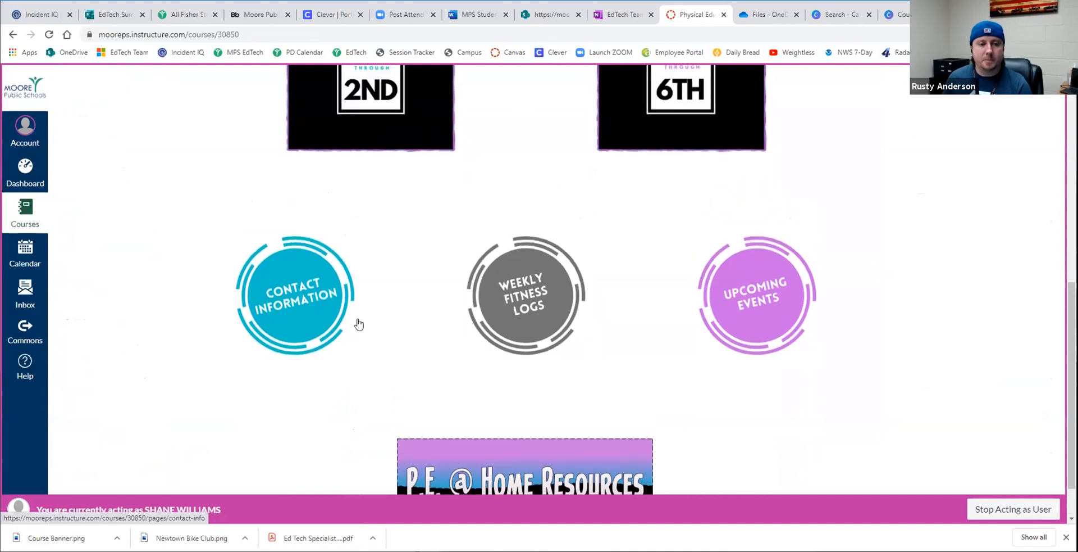
pyautogui.click(286, 301)
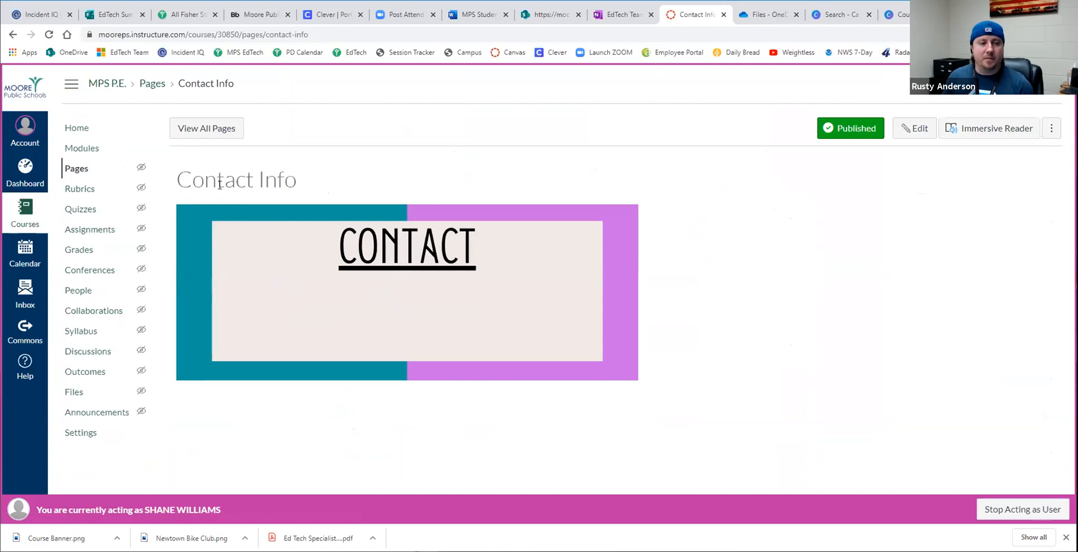
pyautogui.moveTo(174, 179); pyautogui.dragTo(293, 180)
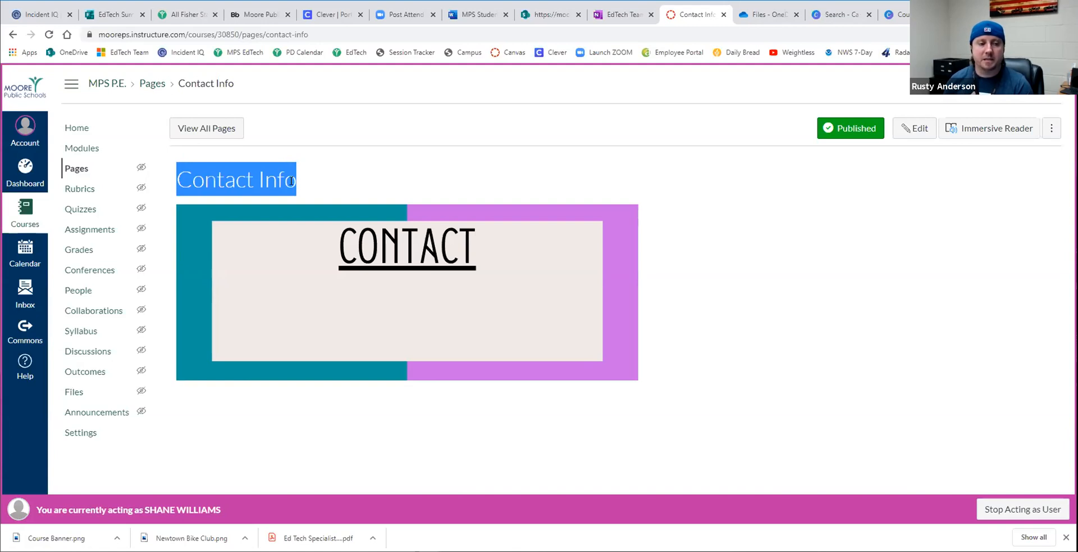
# - Look at the teacher's inbox and course dashboard, and stop acting as that user
pyautogui.click(26, 293)
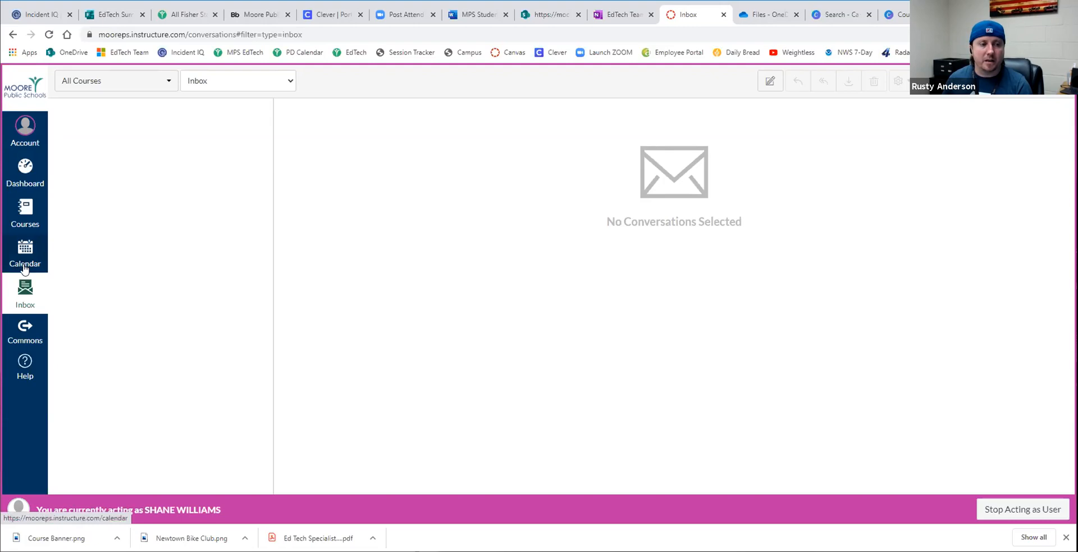
pyautogui.click(22, 177)
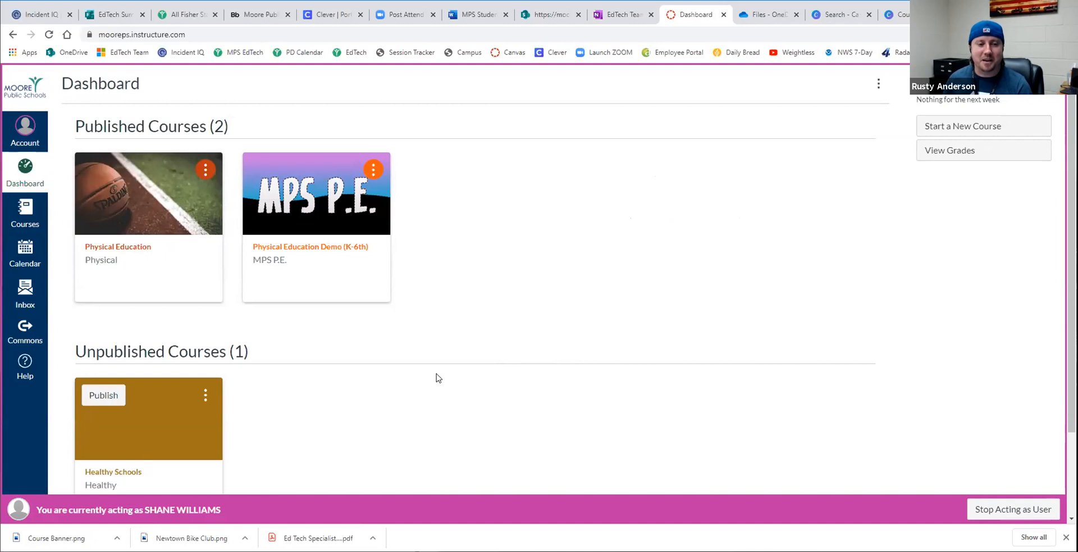
pyautogui.click(1018, 504)
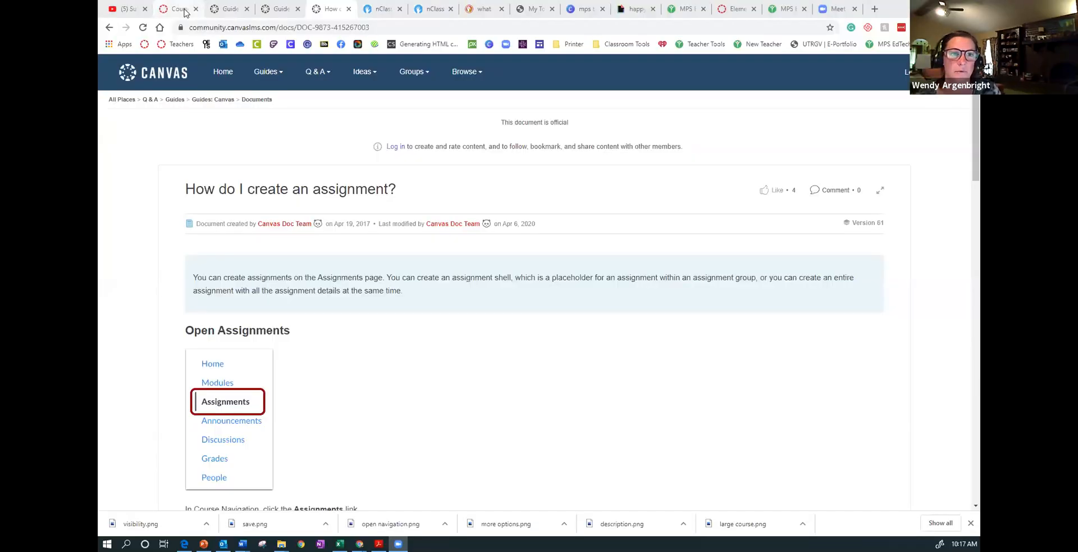
# - Leave the MPS MATH course settings for the dashboard and open the unpublished Elementary Training Sandbox course to view its modules
pyautogui.click(182, 9)
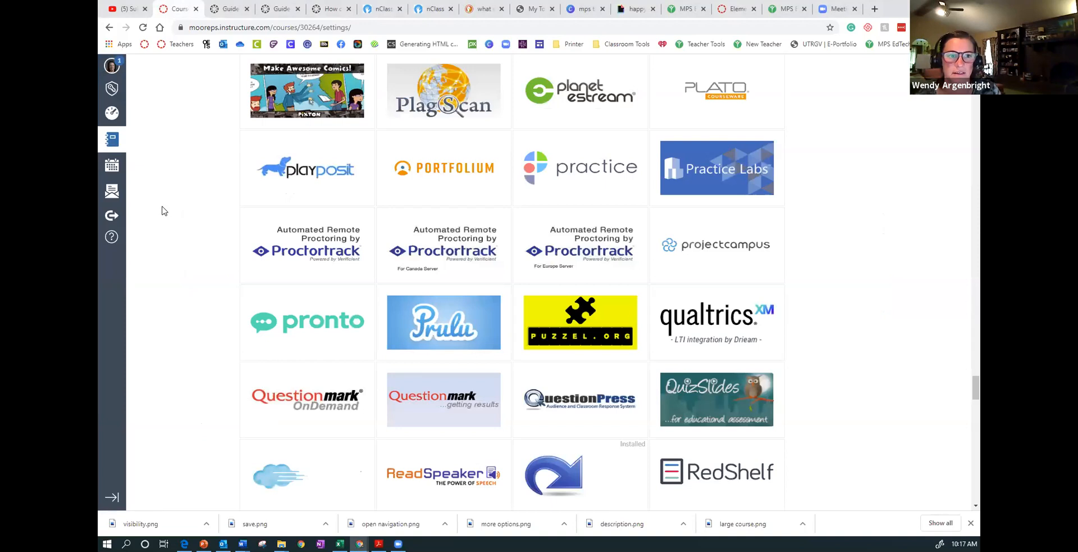
pyautogui.scroll(10, 160, 213)
pyautogui.scroll(15, 160, 214)
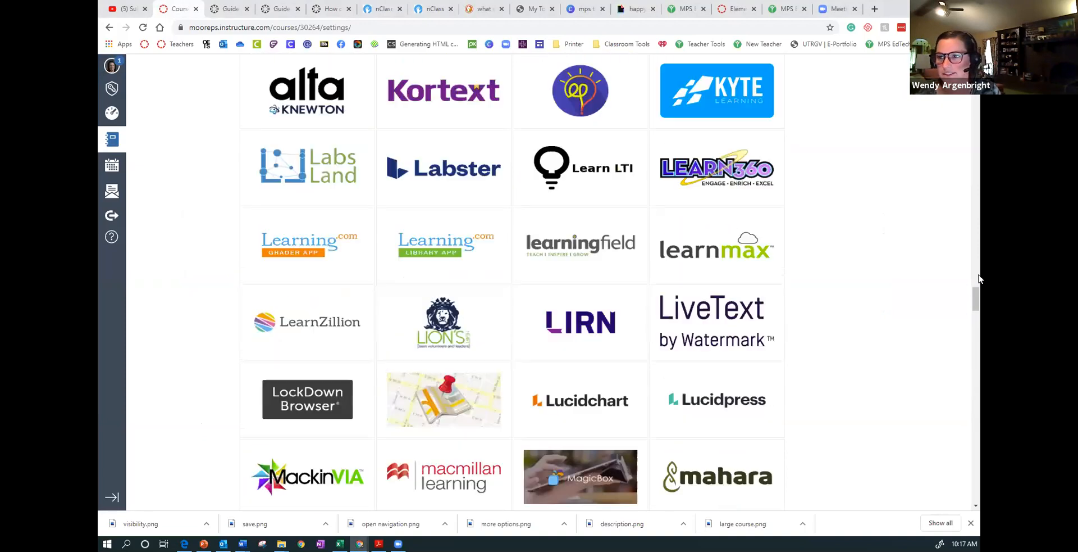
pyautogui.click(113, 114)
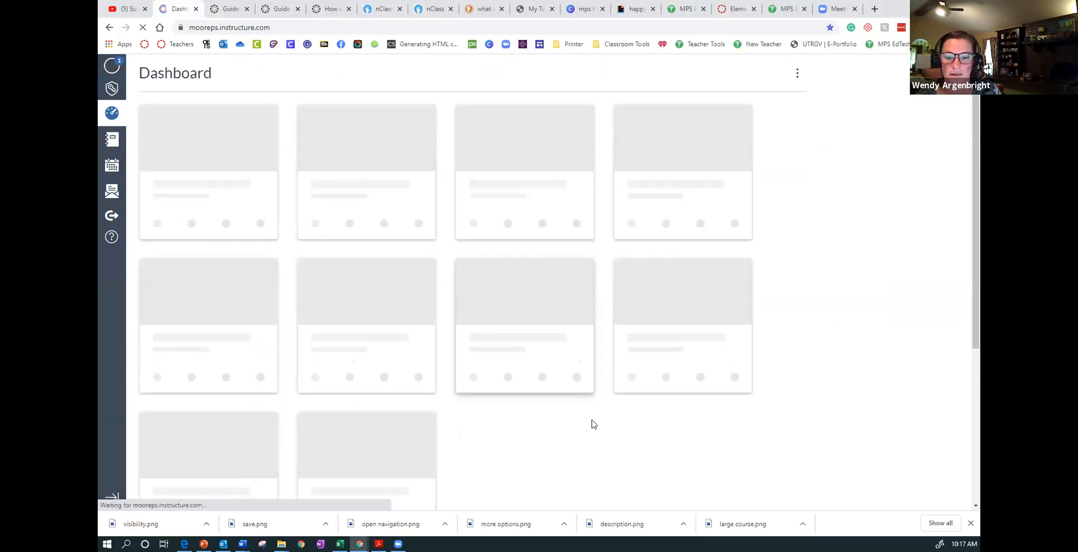
pyautogui.scroll(-5, 593, 422)
pyautogui.scroll(-2, 593, 424)
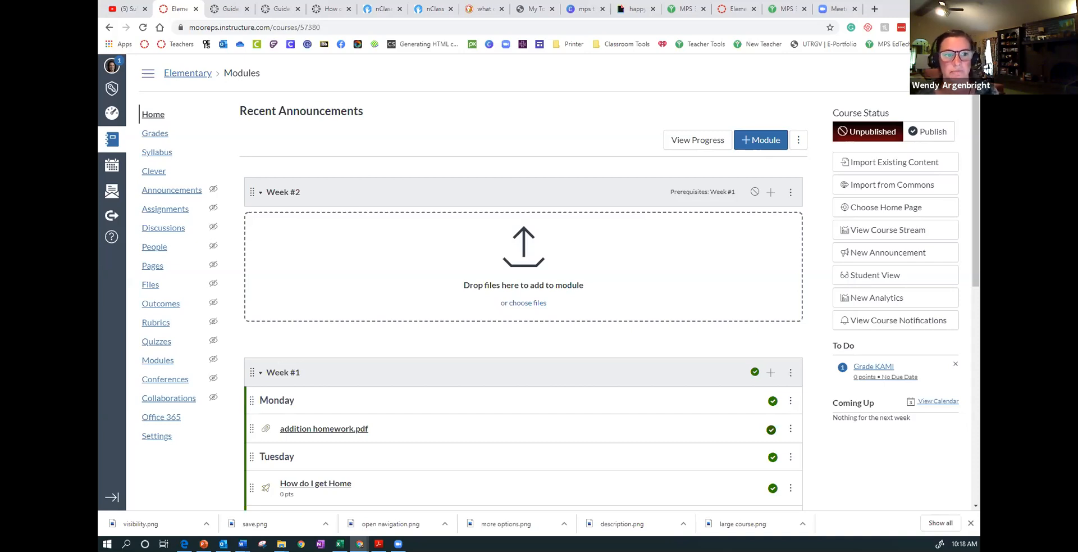
# - Go back to the dashboard's course cards and reopen the Elementary Training Sandbox course
pyautogui.click(112, 115)
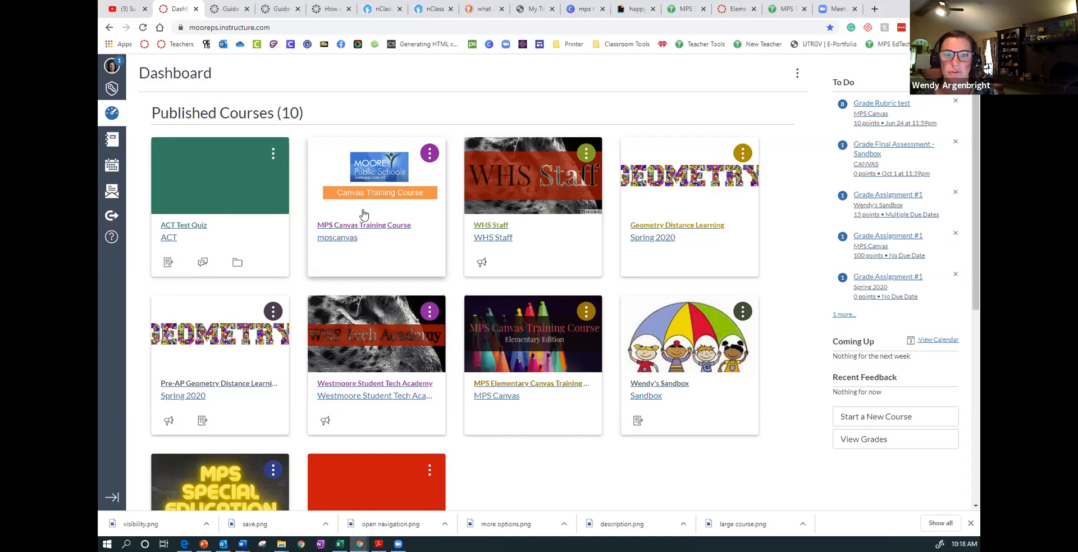
pyautogui.scroll(-5, 528, 399)
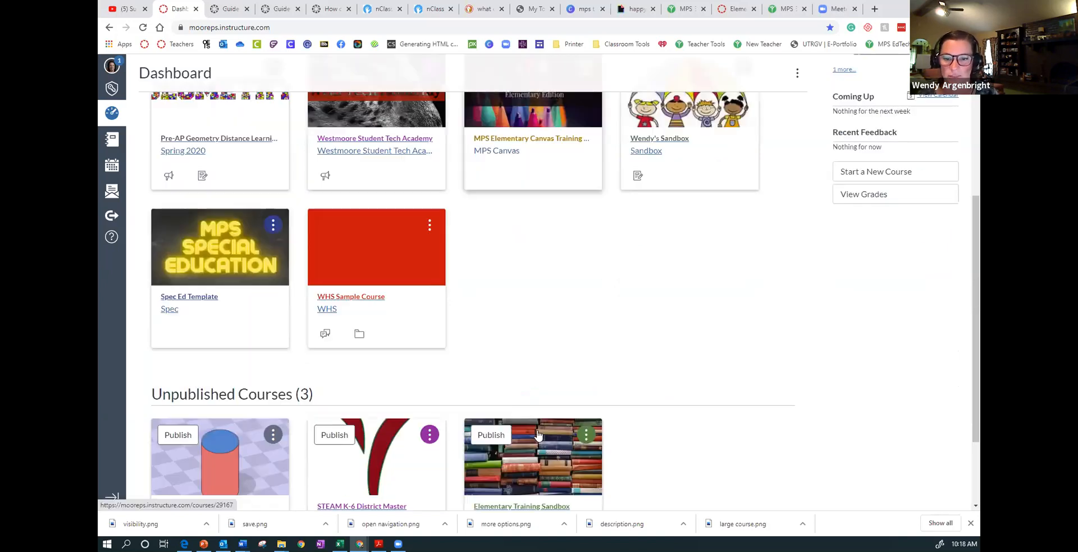
pyautogui.click(541, 404)
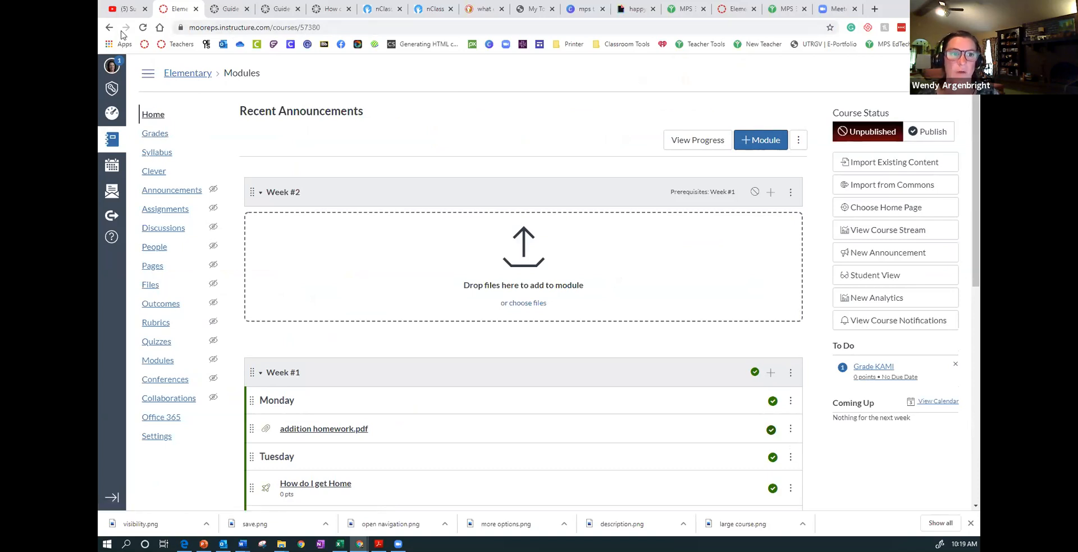
# - Open the published Sandbox course with the umbrella image from the dashboard and check the list of sections in its settings
pyautogui.click(111, 111)
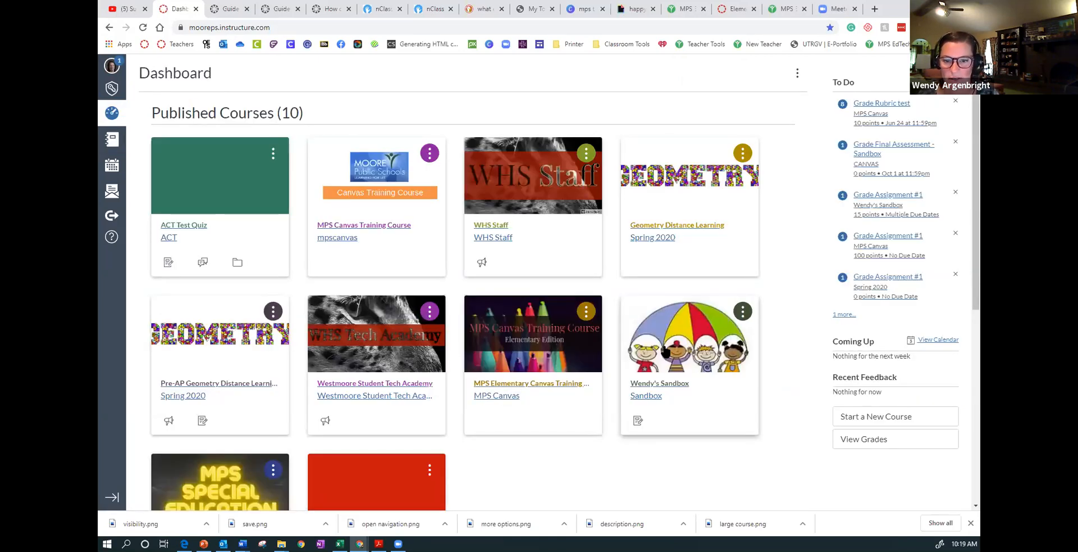
pyautogui.scroll(-3, 665, 351)
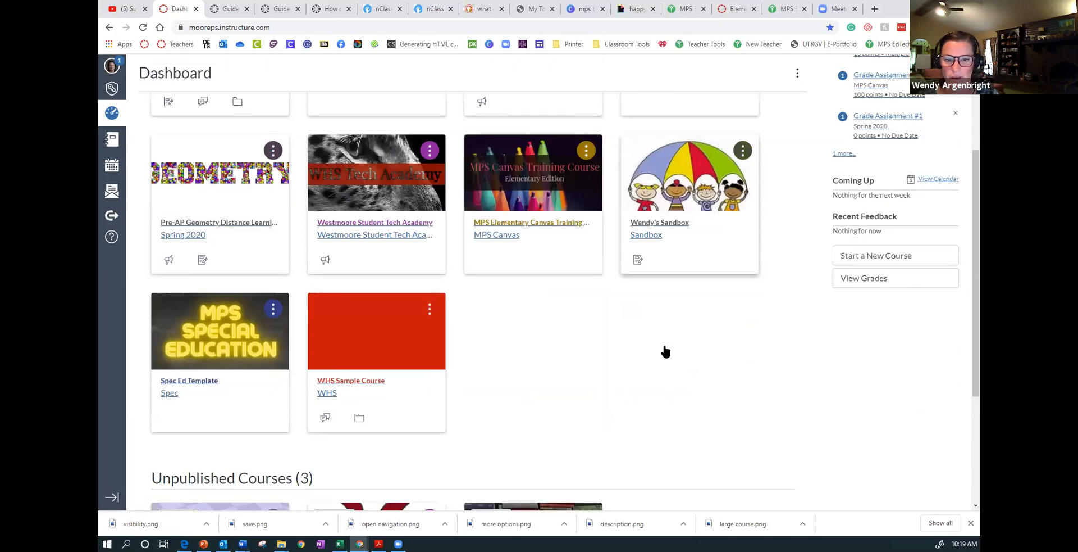
pyautogui.scroll(3, 664, 352)
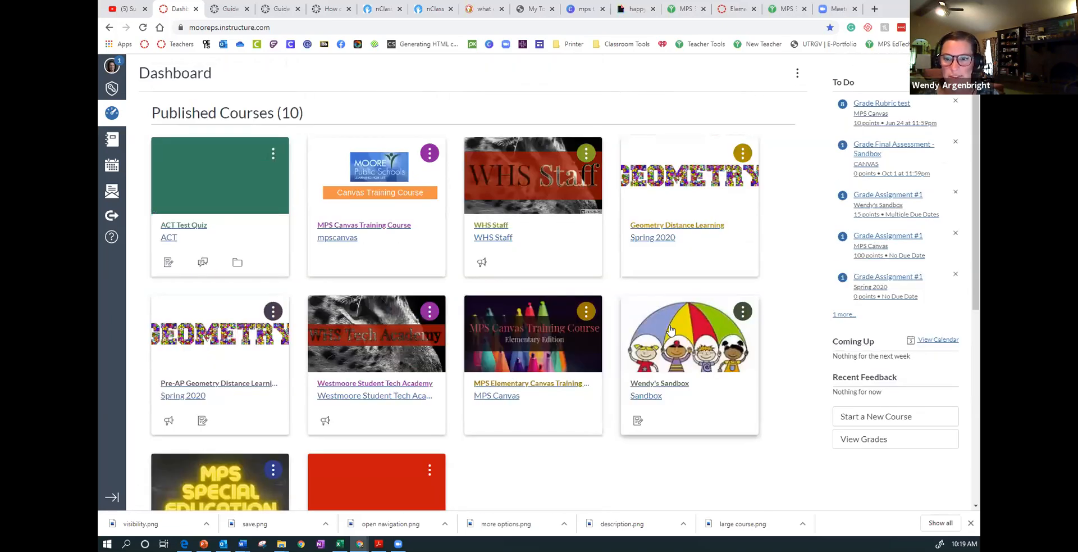
pyautogui.click(671, 330)
pyautogui.click(150, 418)
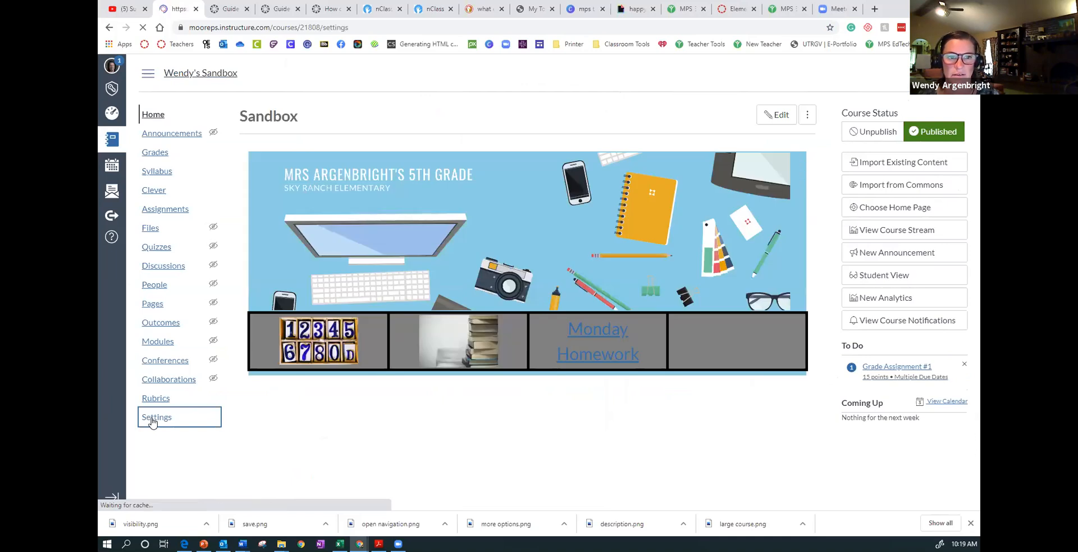
pyautogui.click(325, 115)
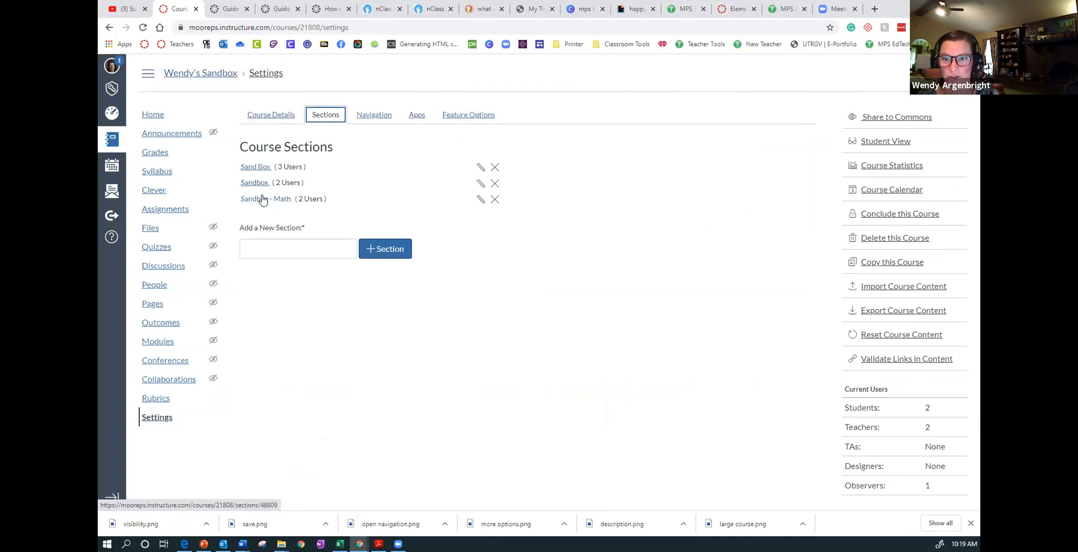
# - Create a new assignment in the Sandbox course and insert a one-column, six-row table into its description
pyautogui.click(170, 212)
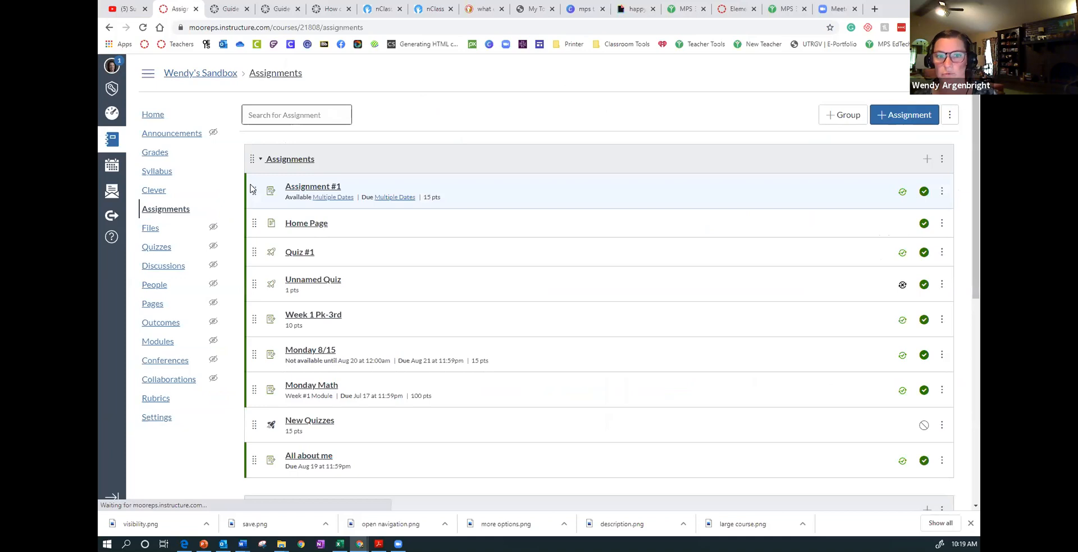
pyautogui.click(905, 116)
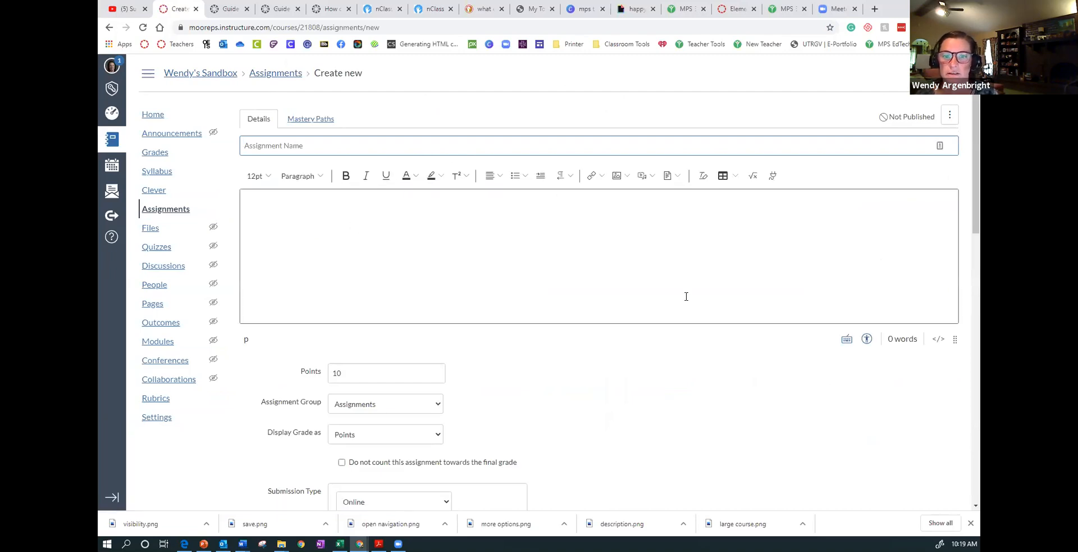
pyautogui.click(569, 217)
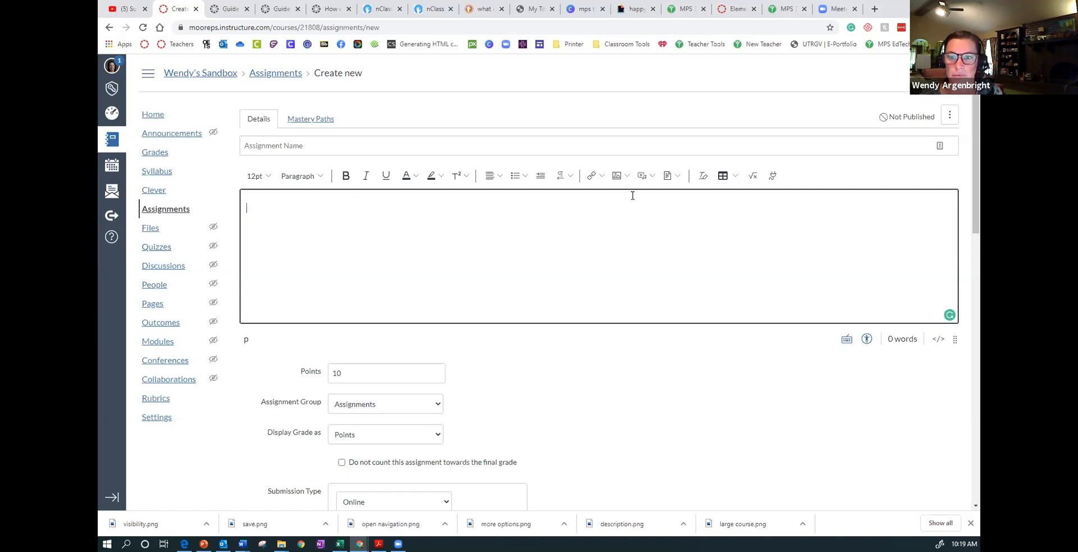
pyautogui.click(728, 177)
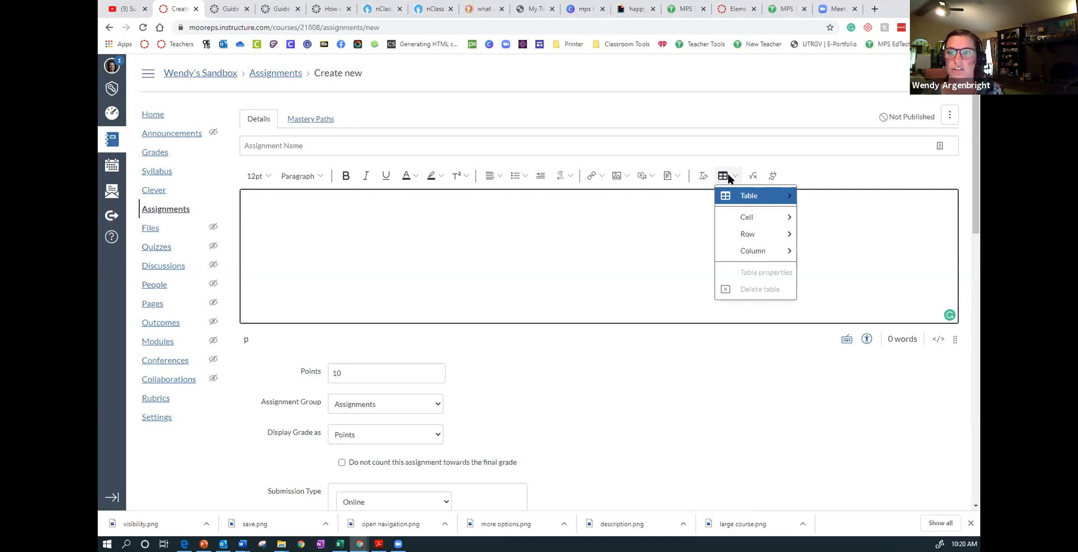
pyautogui.moveTo(747, 197)
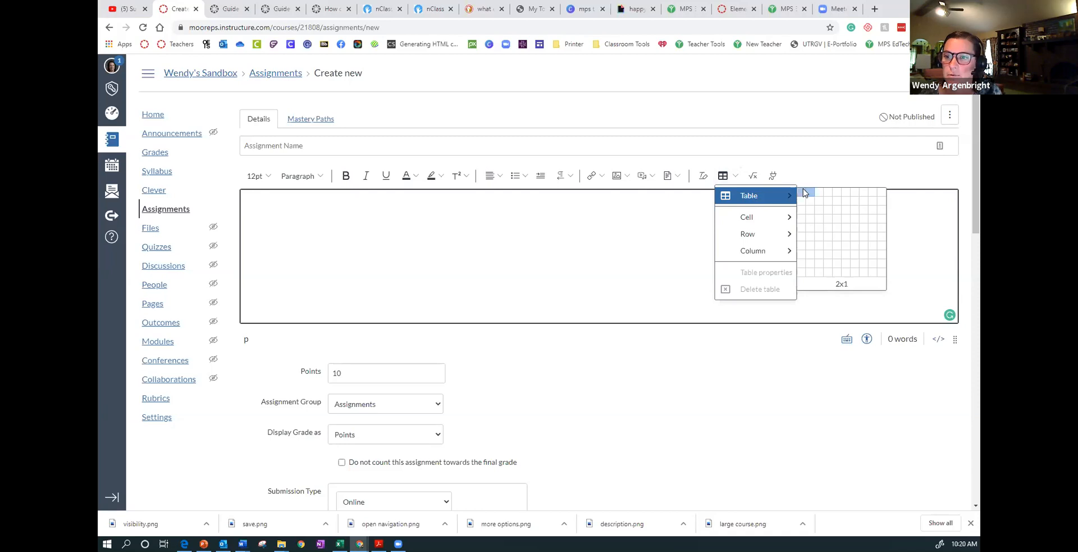
pyautogui.click(803, 239)
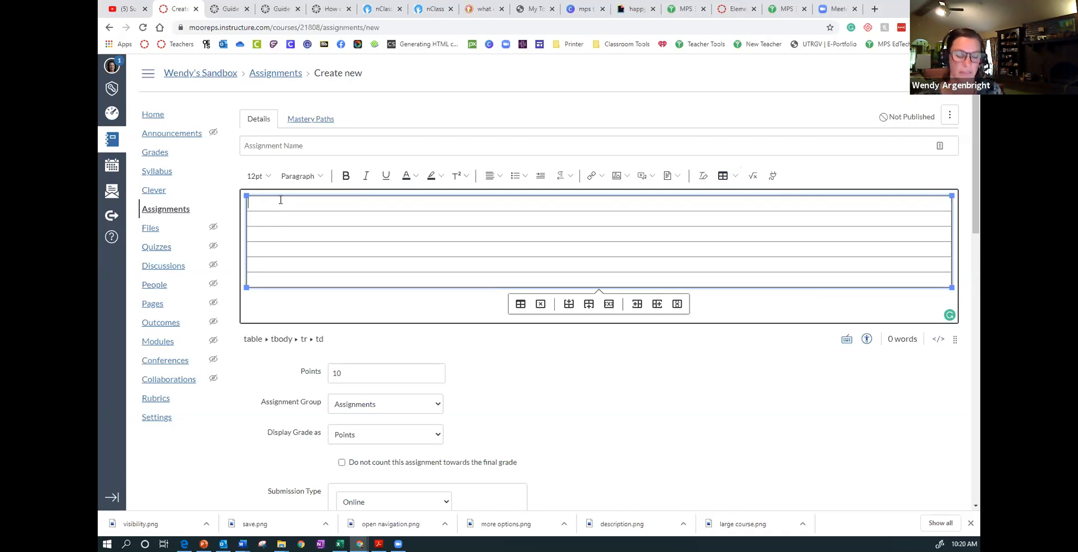
# - Label the first two table rows Warmup and Activity, adding a blank line below each label
pyautogui.write('Warmup')
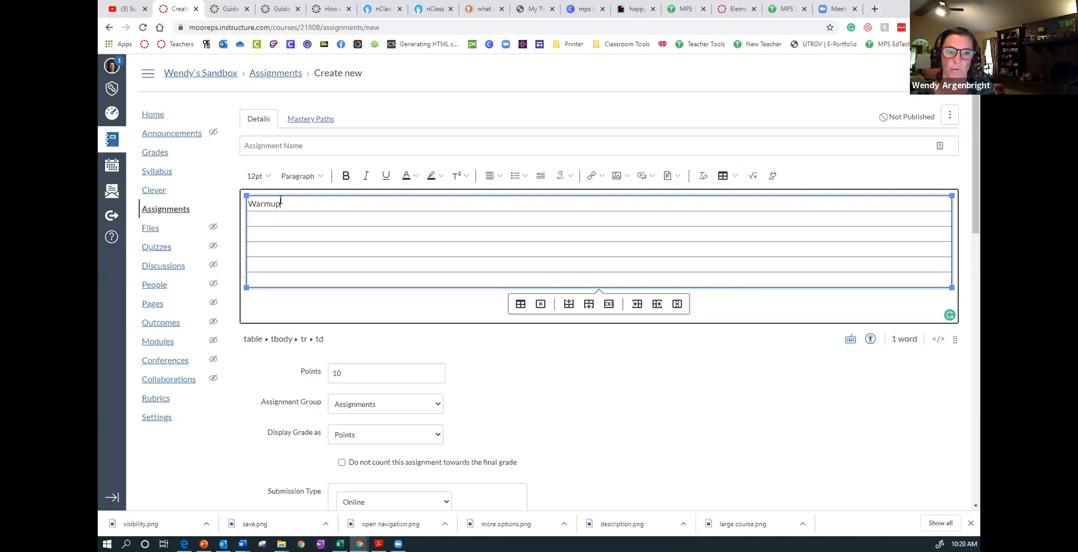
pyautogui.press('Return')
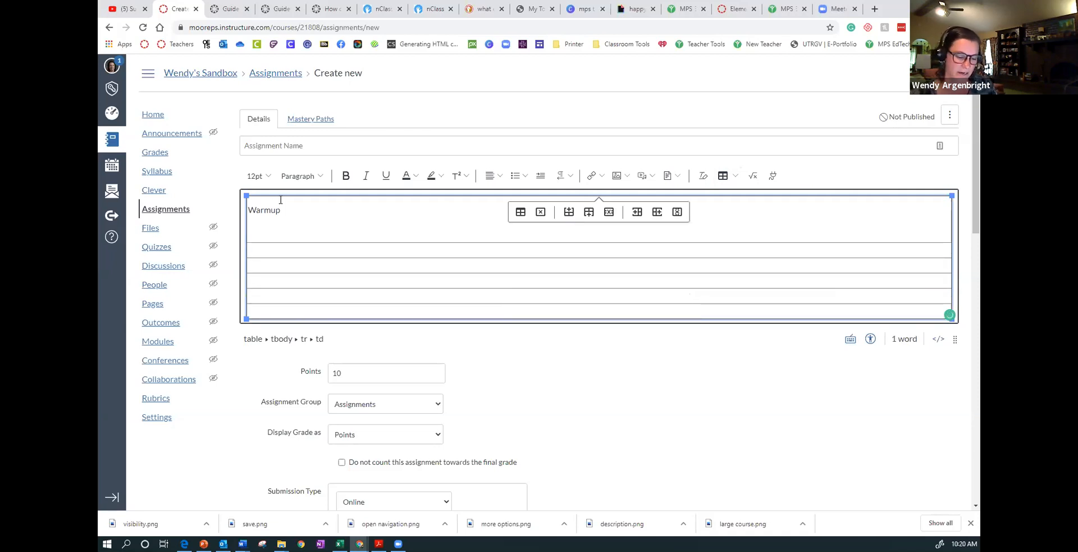
pyautogui.write('Activity')
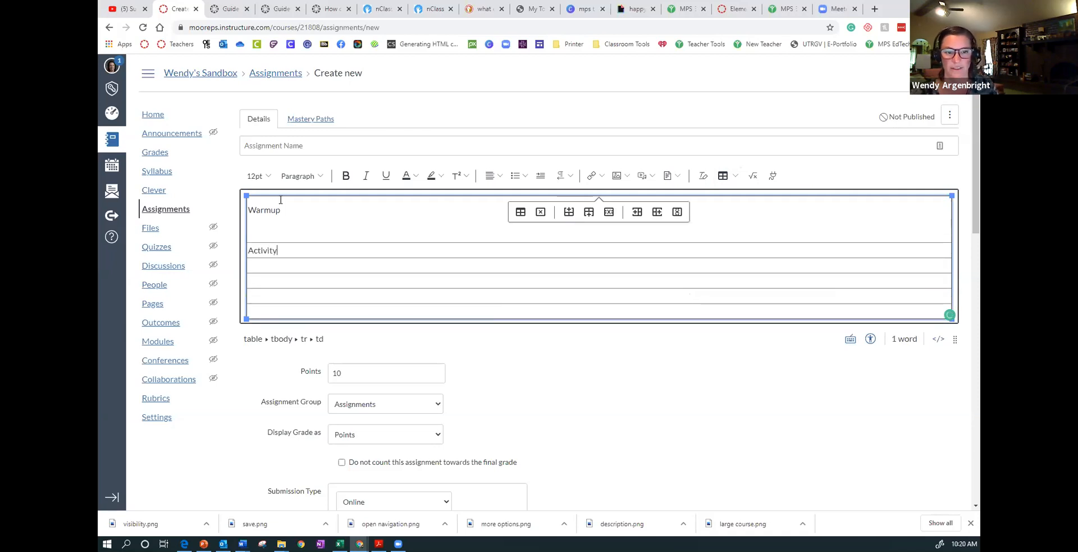
pyautogui.press('Return')
pyautogui.press('Tab')
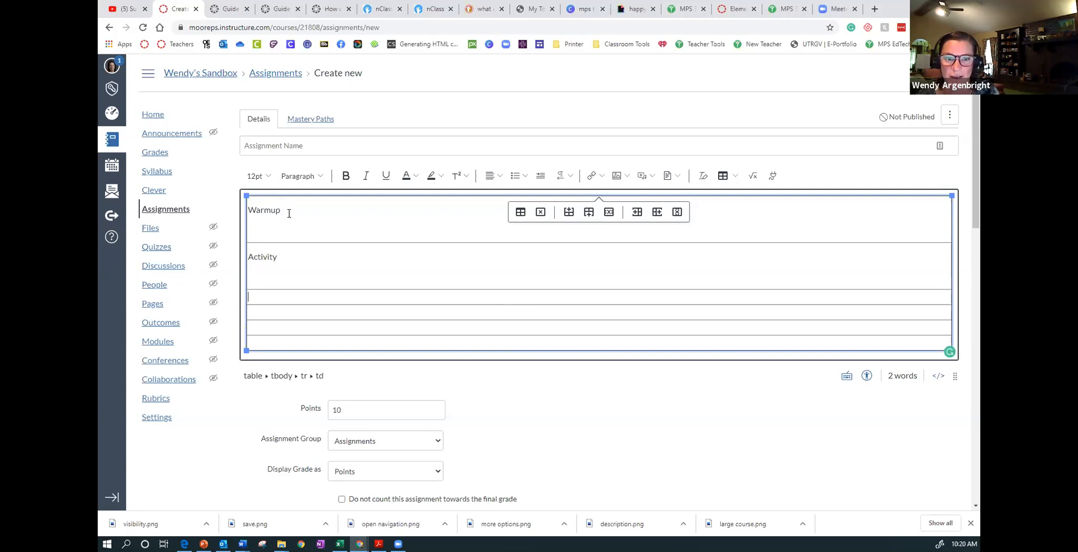
pyautogui.click(289, 213)
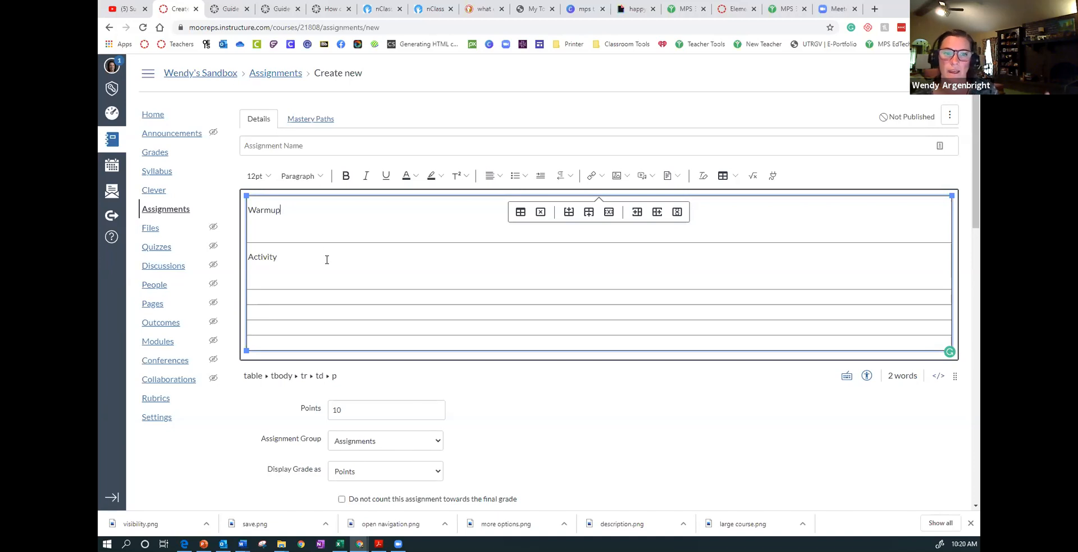
# - Name the assignment Week 1 and go through its submission options to the Assign to settings
pyautogui.click(312, 146)
pyautogui.write('Week 1')
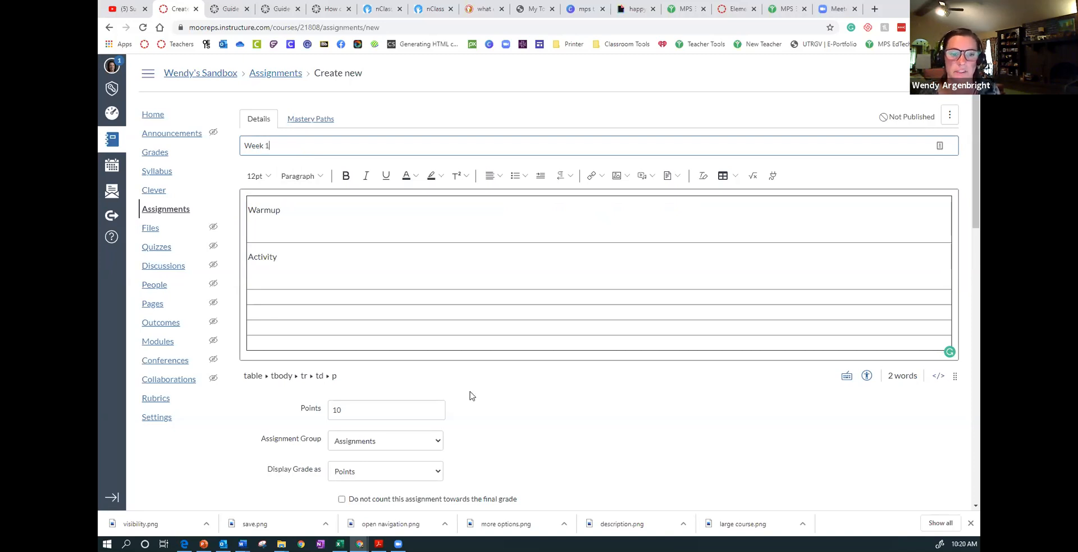
pyautogui.scroll(-3, 481, 402)
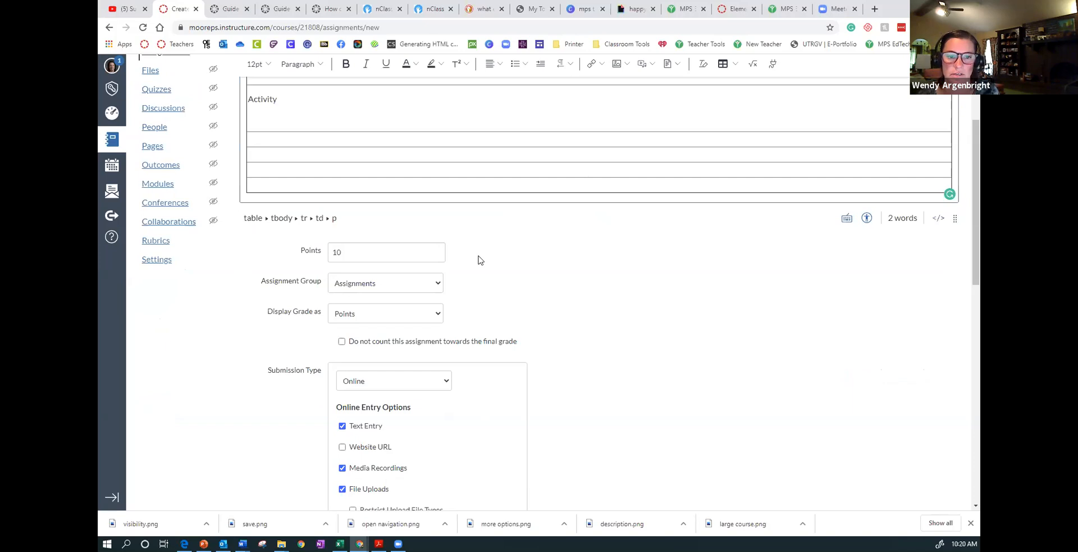
pyautogui.scroll(-2, 480, 259)
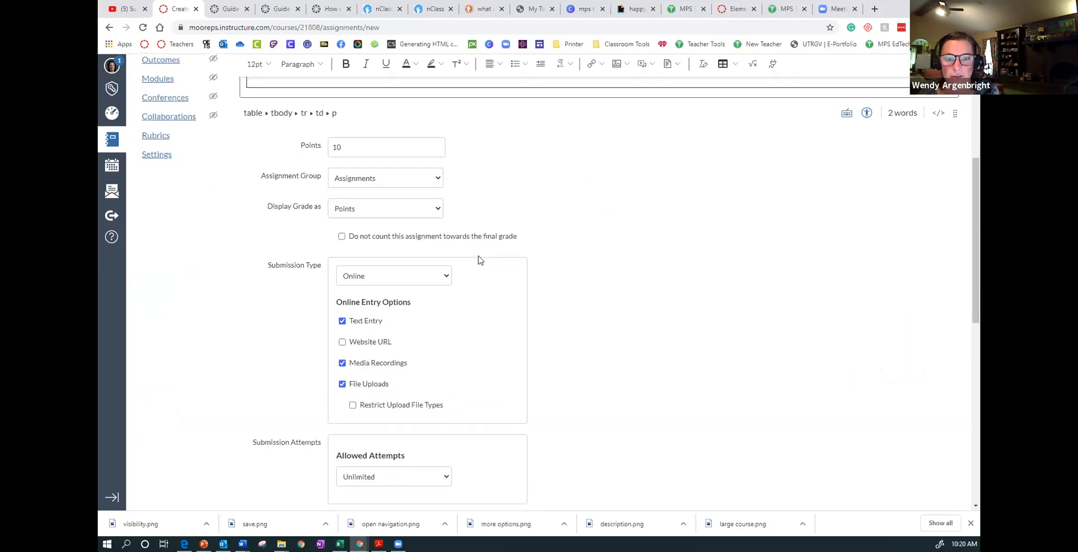
pyautogui.scroll(-10, 479, 259)
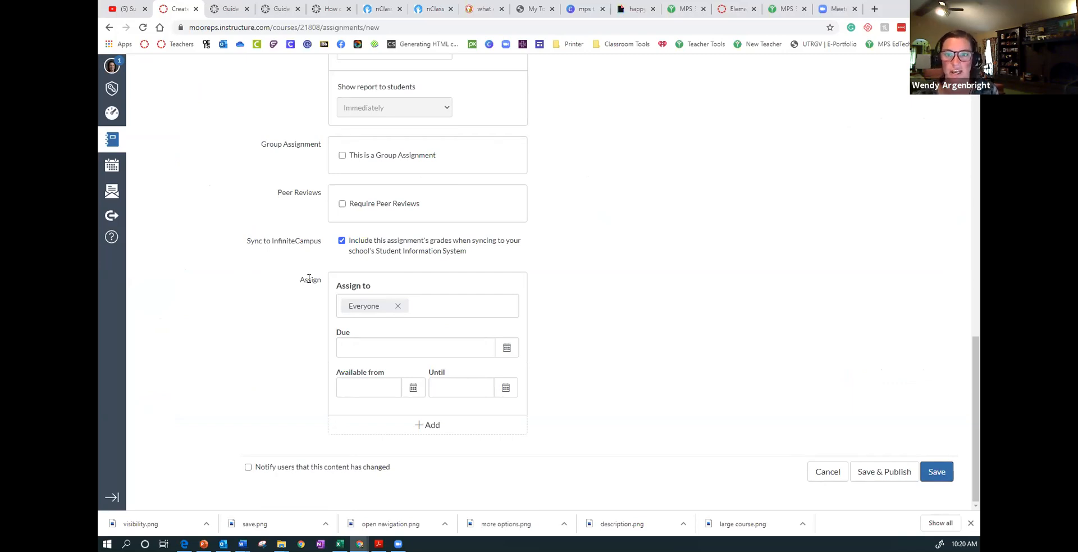
# - Remove Everyone from the assignment's Assign to field and review the sections and students it can be assigned to
pyautogui.click(398, 308)
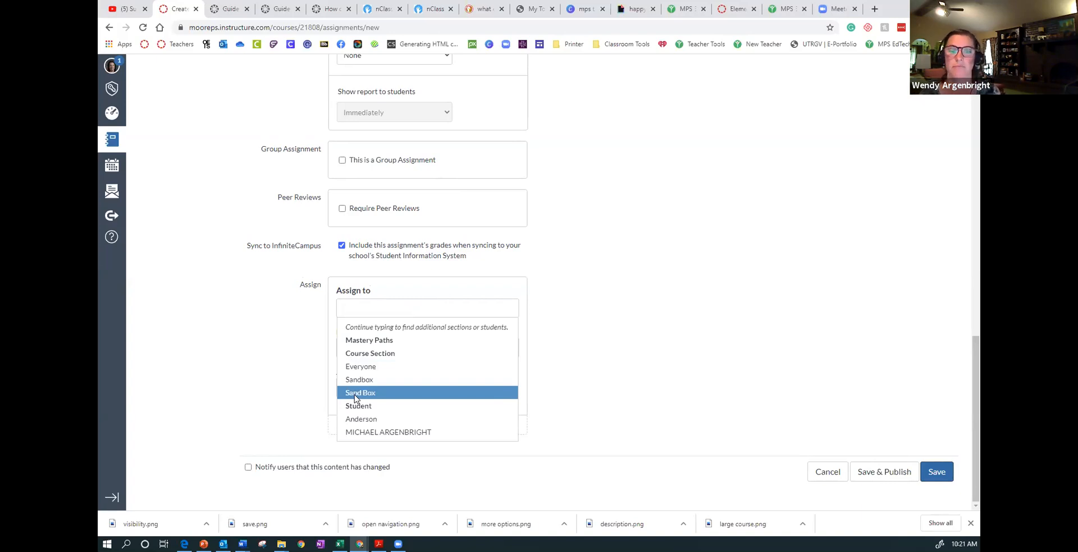
pyautogui.click(602, 301)
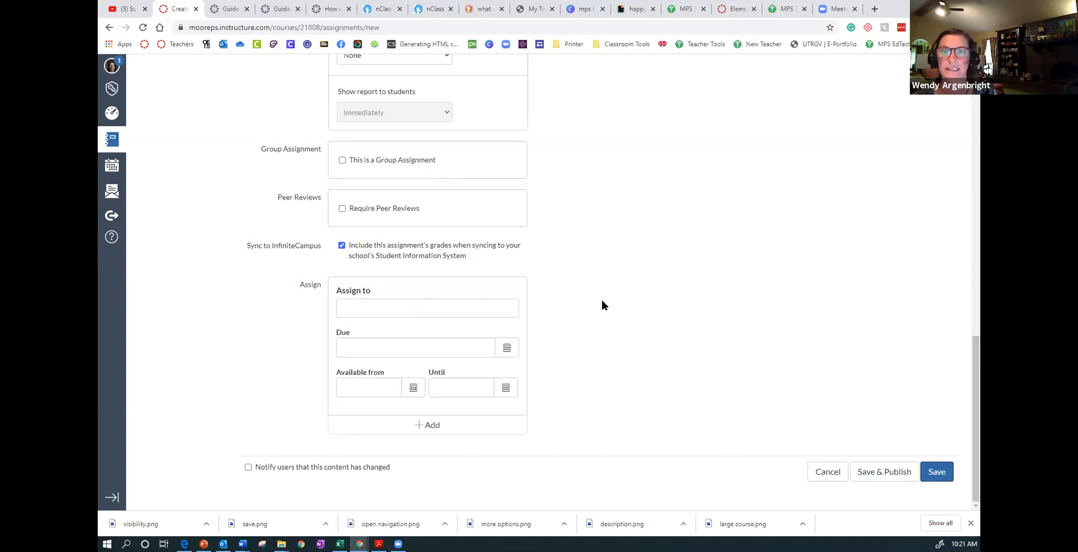
pyautogui.scroll(15, 610, 335)
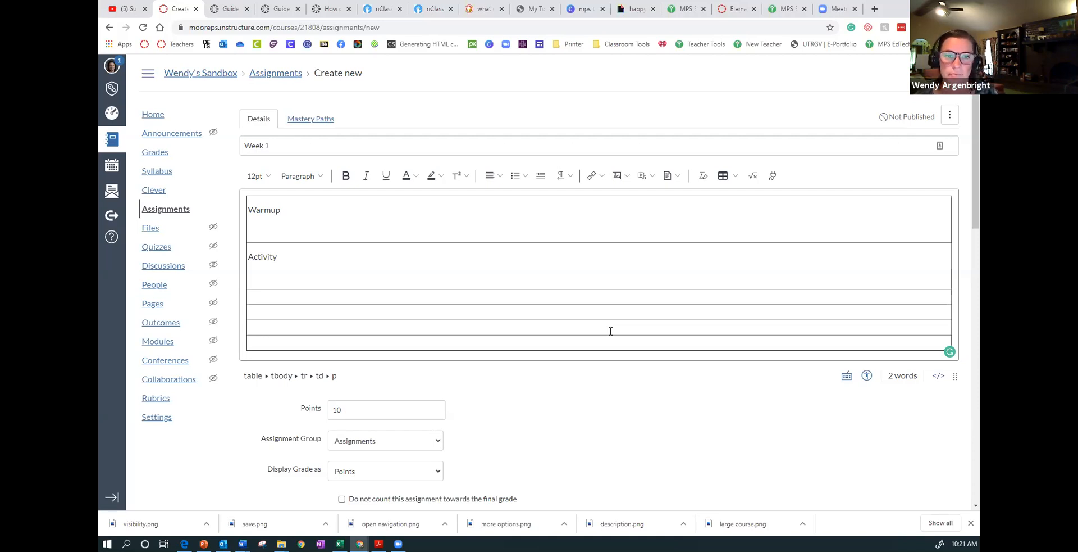
pyautogui.scroll(-15, 606, 348)
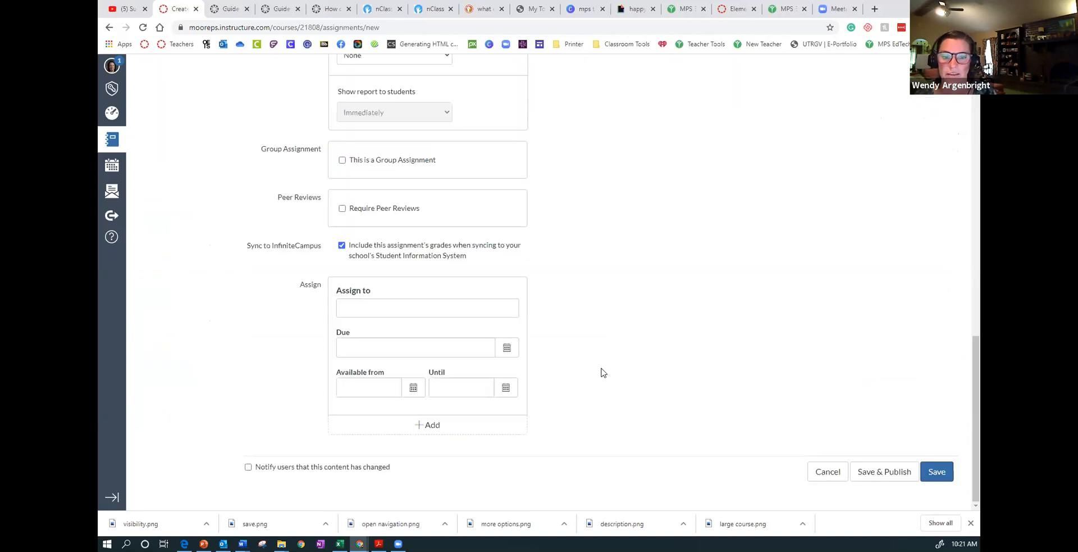
pyautogui.click(385, 307)
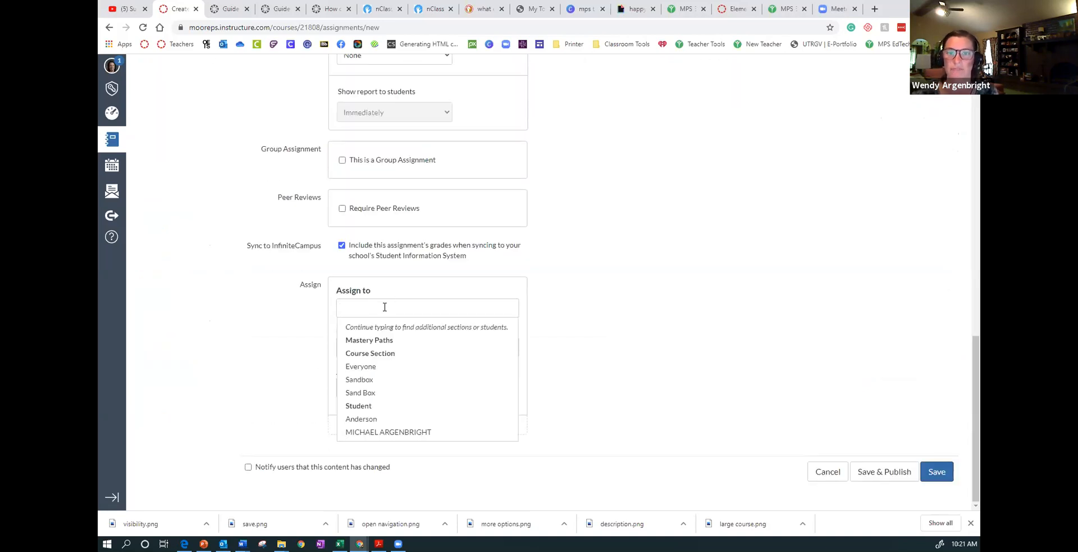
# - Clear the Warmup label from the first table row and browse the external apps available for the description
pyautogui.scroll(15, 691, 194)
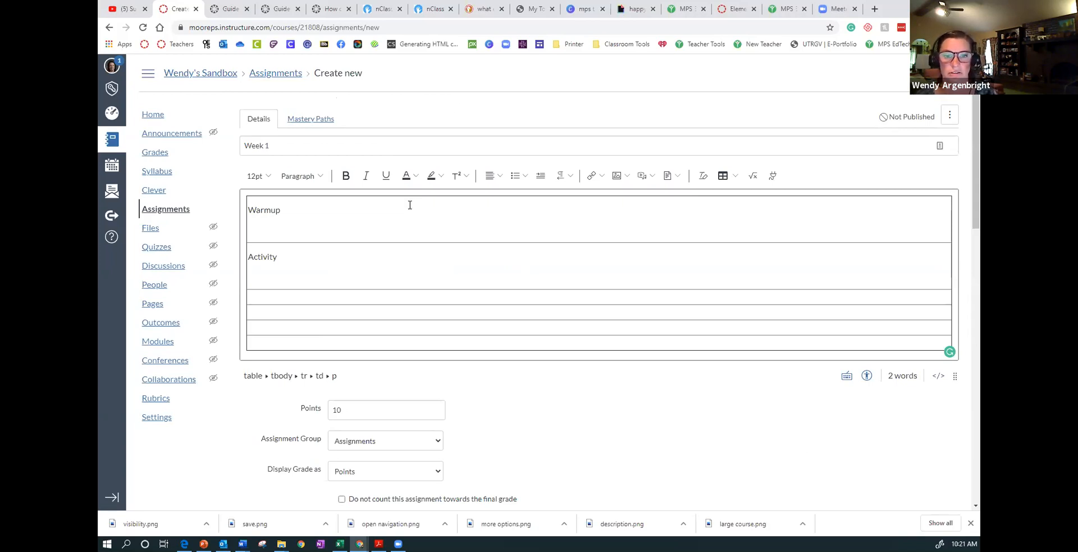
pyautogui.click(410, 205)
pyautogui.press('BackSpace')
pyautogui.press('BackSpace')
pyautogui.press('BackSpace')
pyautogui.press('BackSpace')
pyautogui.press('BackSpace')
pyautogui.press('BackSpace')
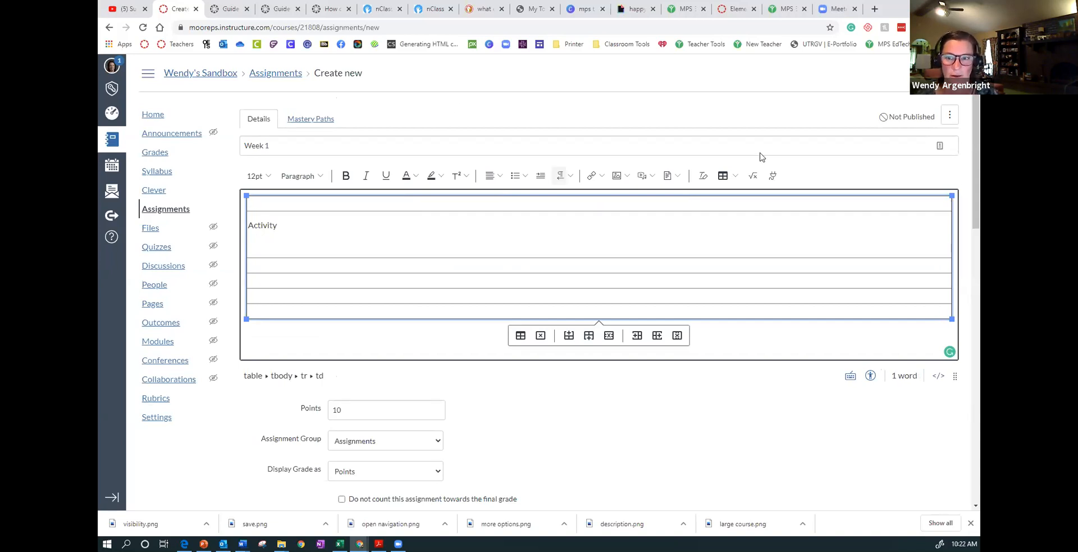
pyautogui.click(772, 177)
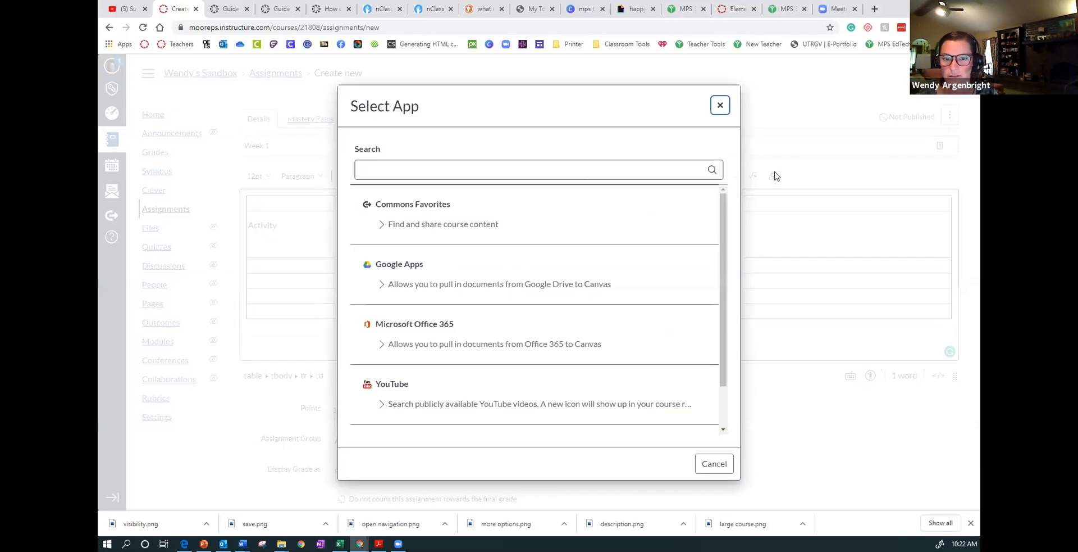
pyautogui.scroll(-1, 651, 246)
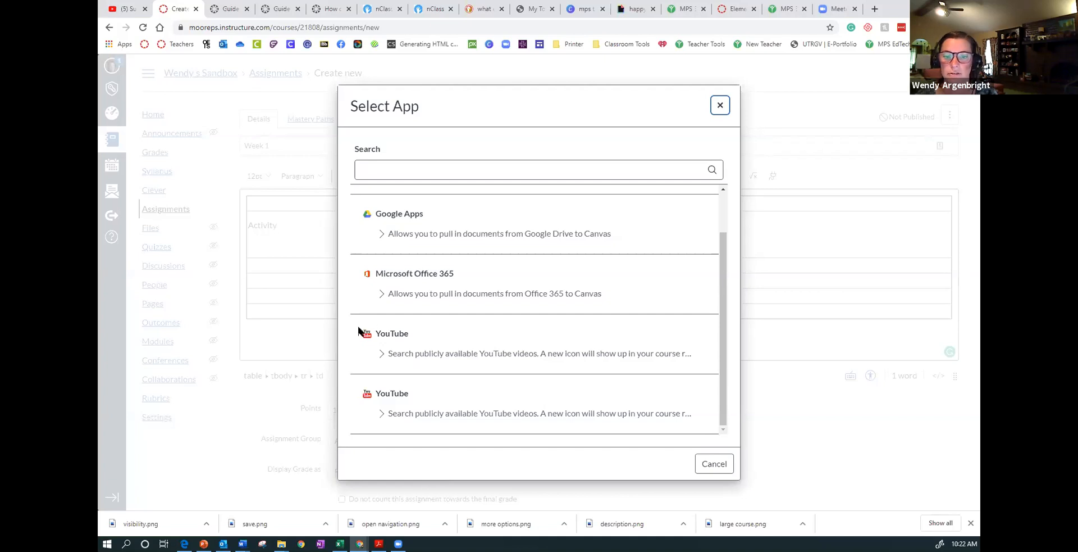
pyautogui.click(719, 107)
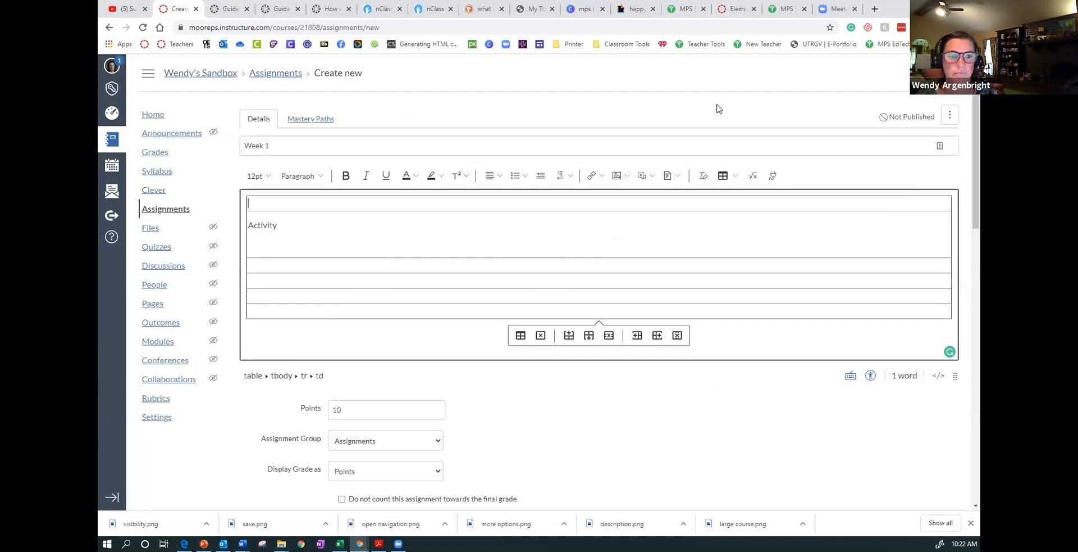
# - Open the Sandbox course's settings and look through its catalogue of external apps
pyautogui.click(162, 424)
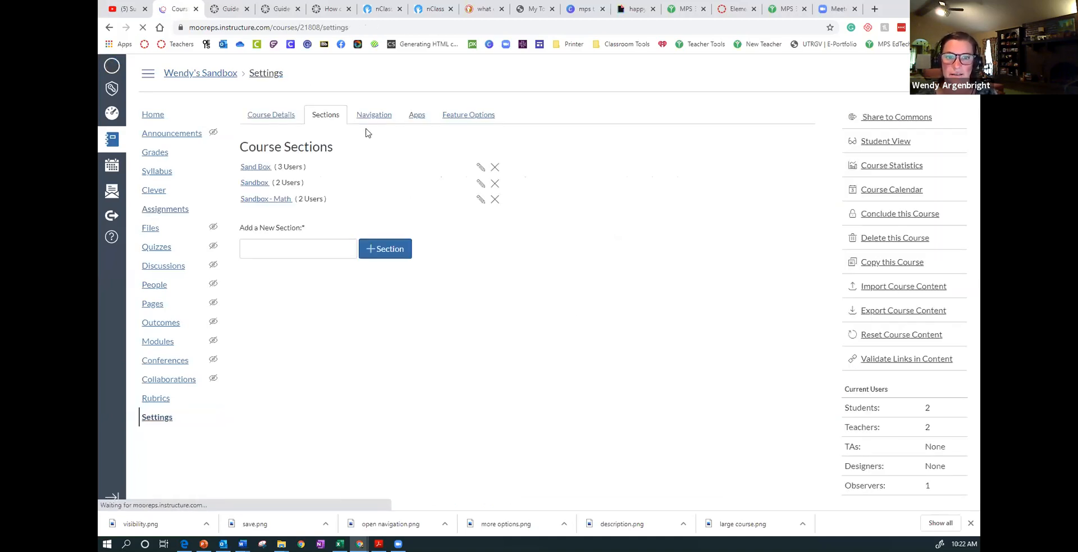
pyautogui.click(416, 119)
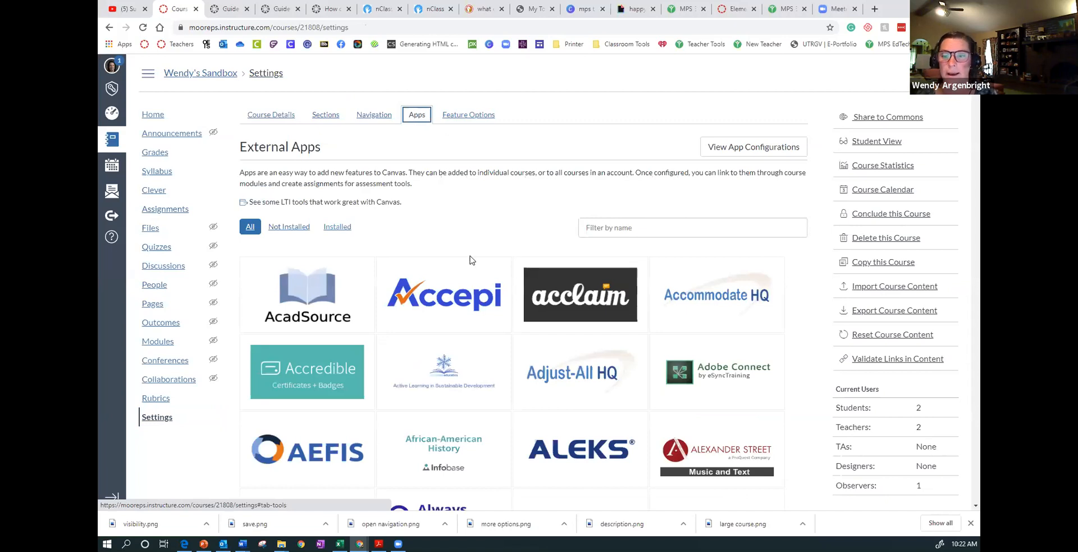
pyautogui.scroll(-1, 471, 260)
pyautogui.scroll(1, 471, 260)
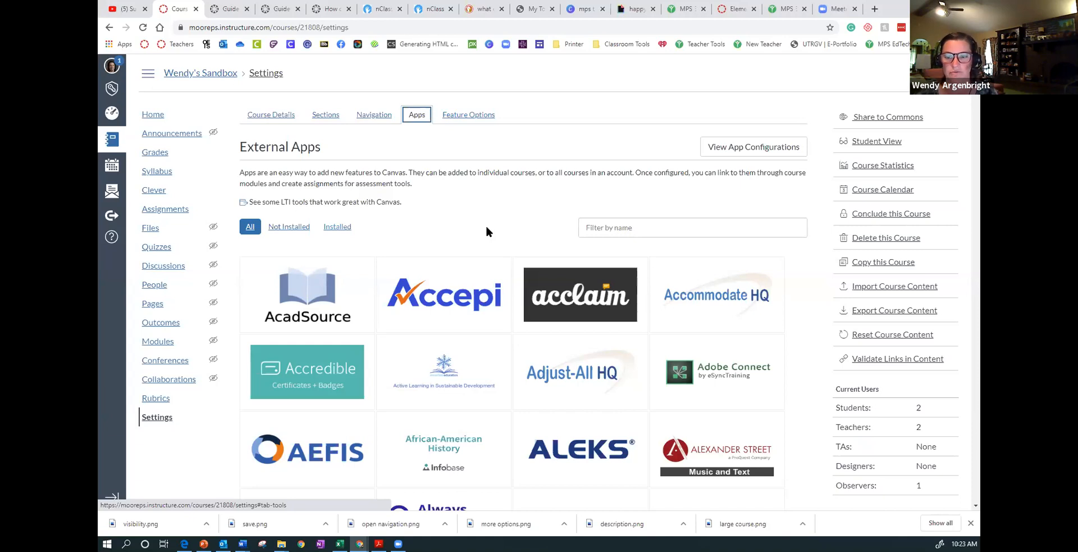
# - Filter the external apps by "you" and open the YouTube app's details with its option for adding the app
pyautogui.click(619, 229)
pyautogui.write('you')
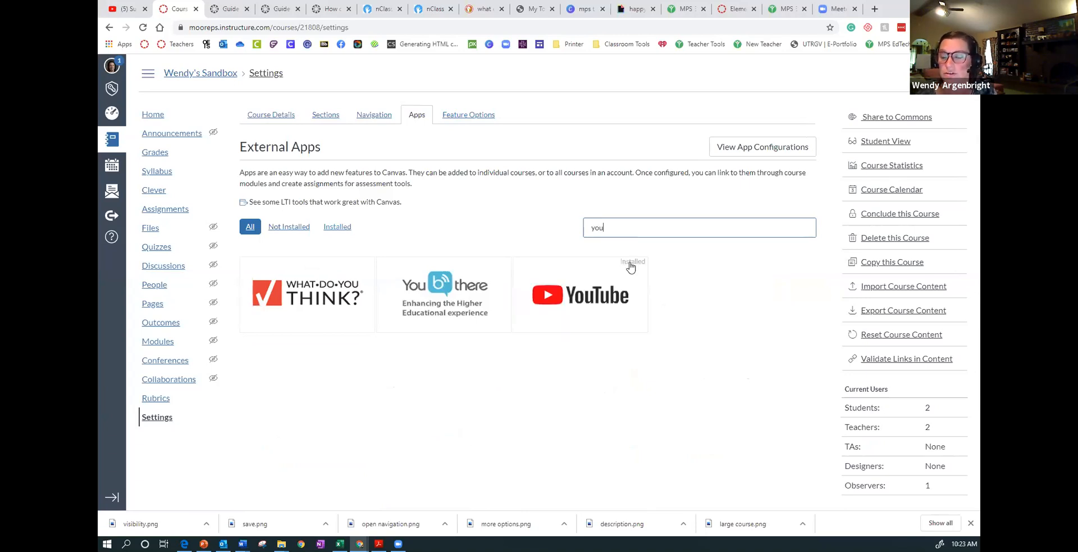
pyautogui.click(592, 305)
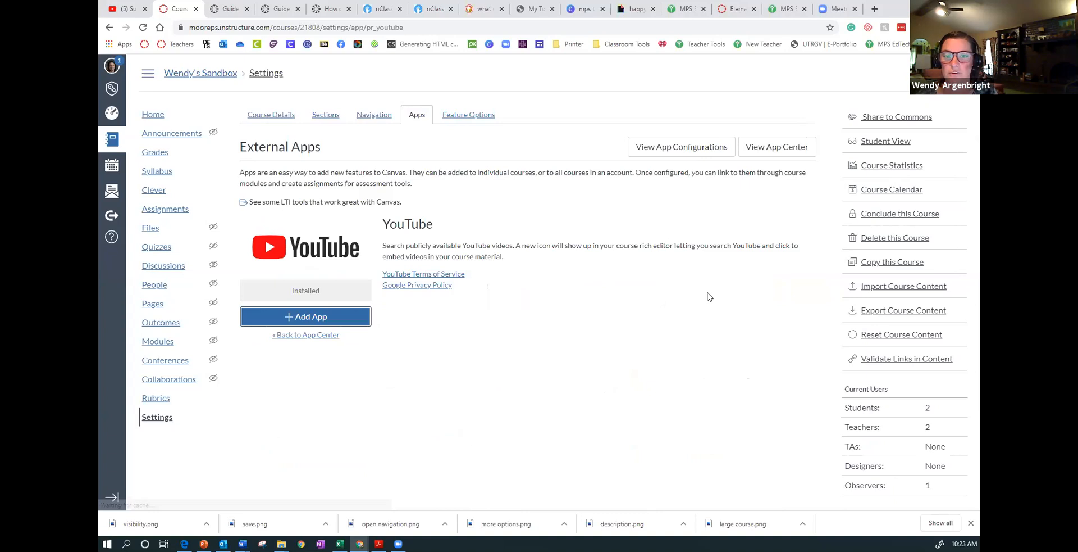
pyautogui.click(350, 318)
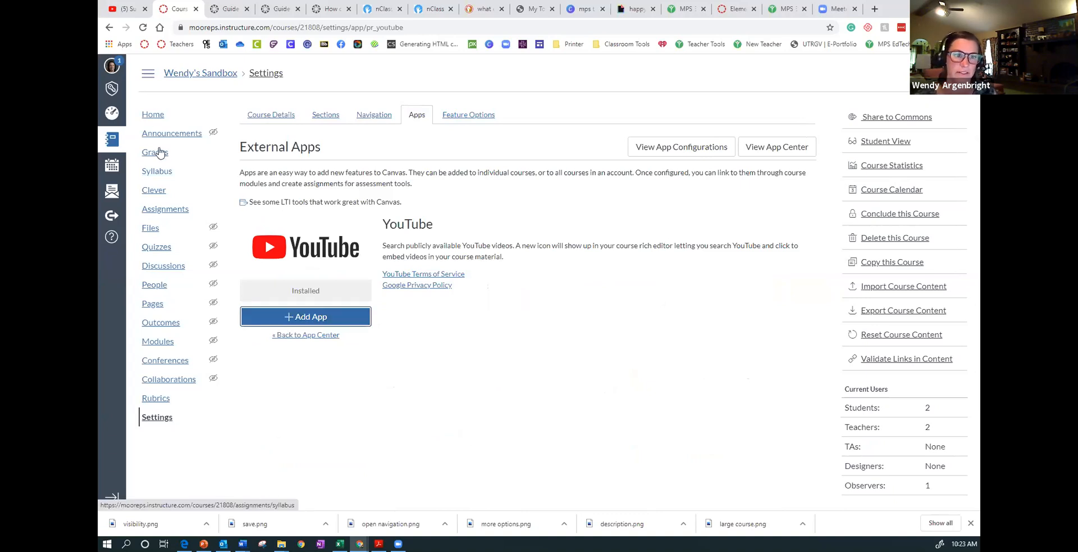
# - View the Week 1 Pk-3rd assignment as an example with an embedded video and return to the course's assignments list
pyautogui.click(146, 209)
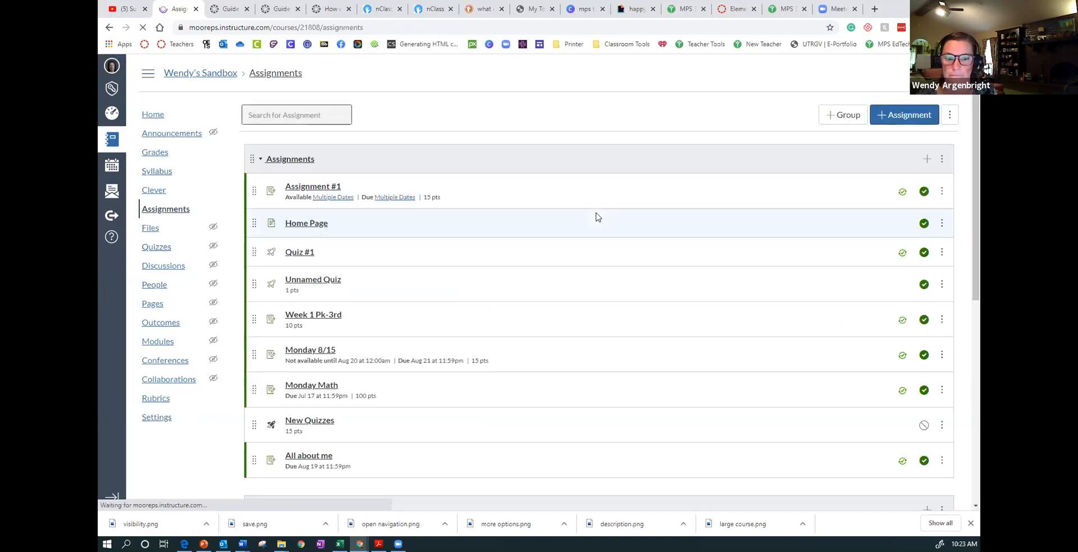
pyautogui.scroll(-3, 604, 260)
pyautogui.scroll(3, 605, 260)
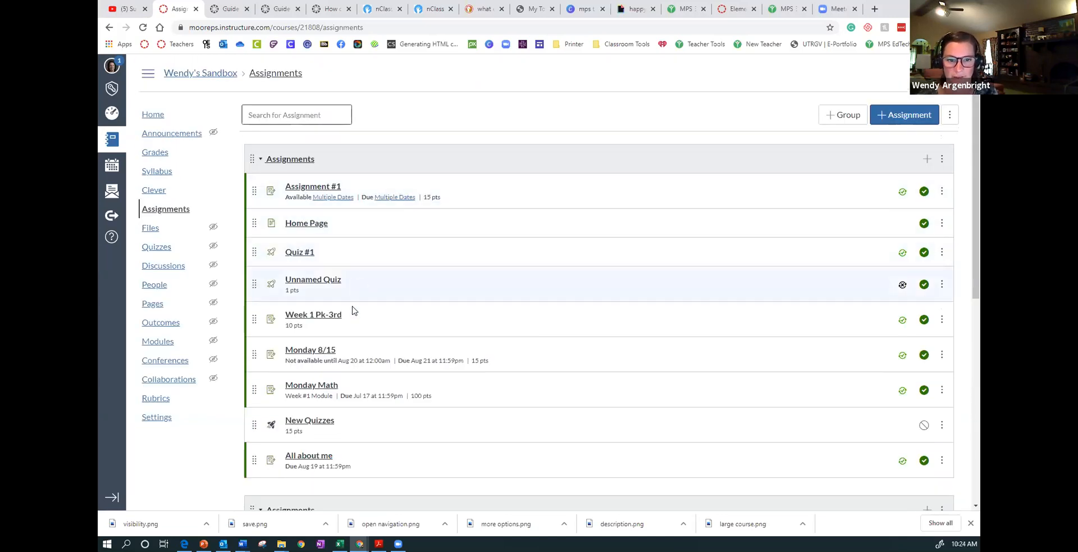
pyautogui.click(331, 318)
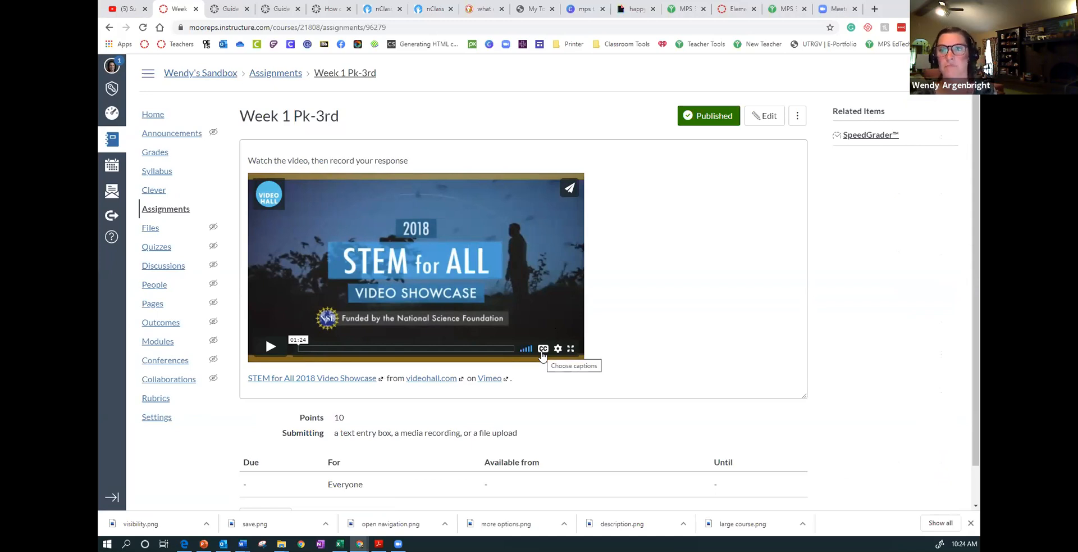
pyautogui.click(167, 210)
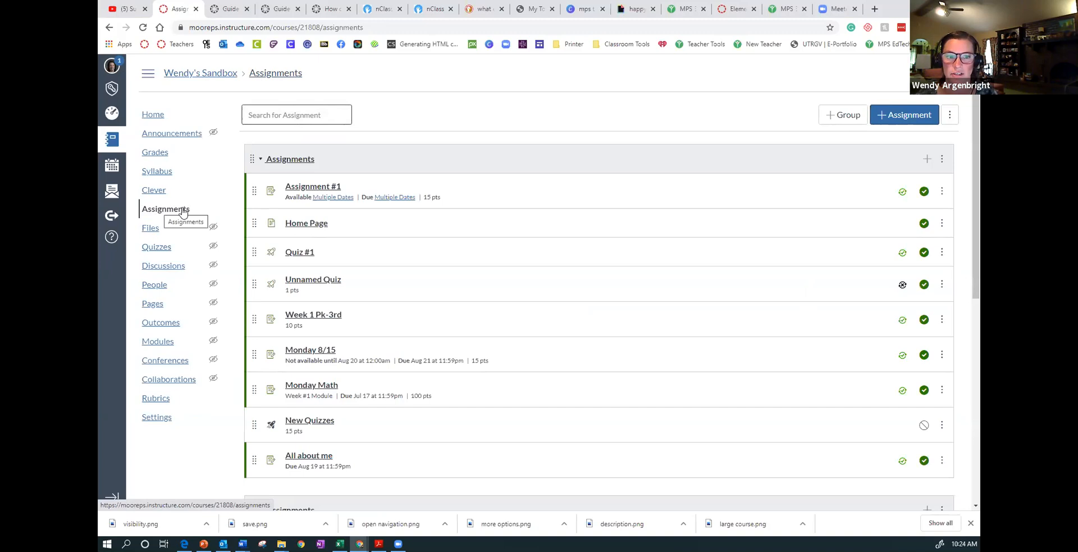
# - Create a new assignment named Video Week 1, previewing and declining the auto-saved content
pyautogui.click(908, 115)
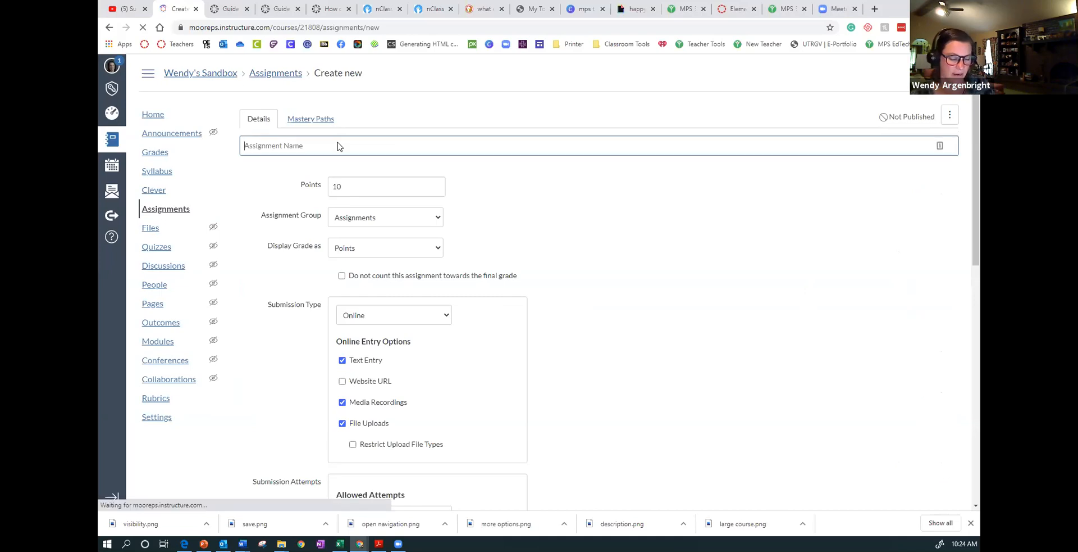
pyautogui.write('Video')
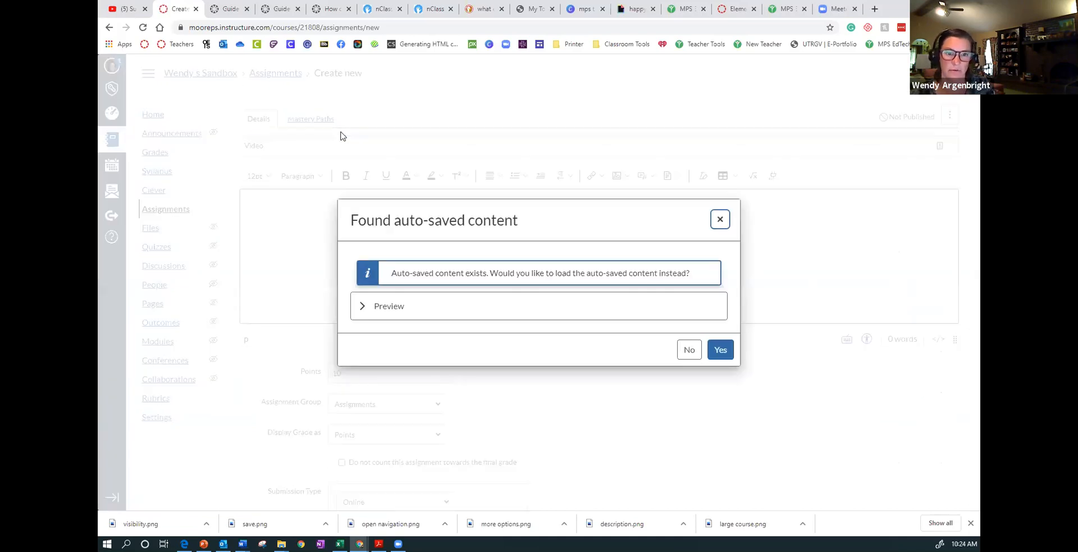
pyautogui.click(361, 308)
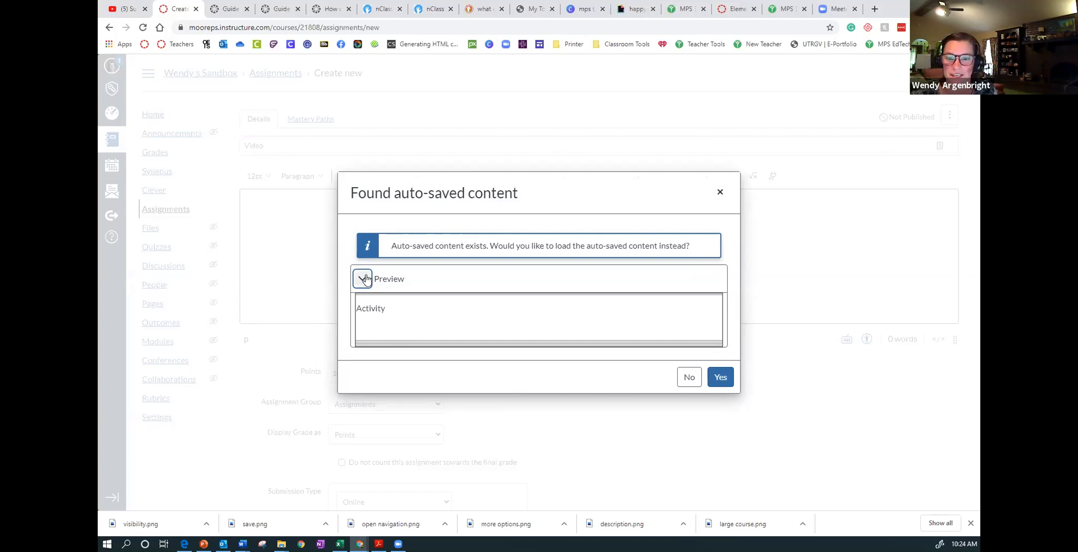
pyautogui.click(690, 379)
pyautogui.click(283, 146)
pyautogui.write('Video Week 1')
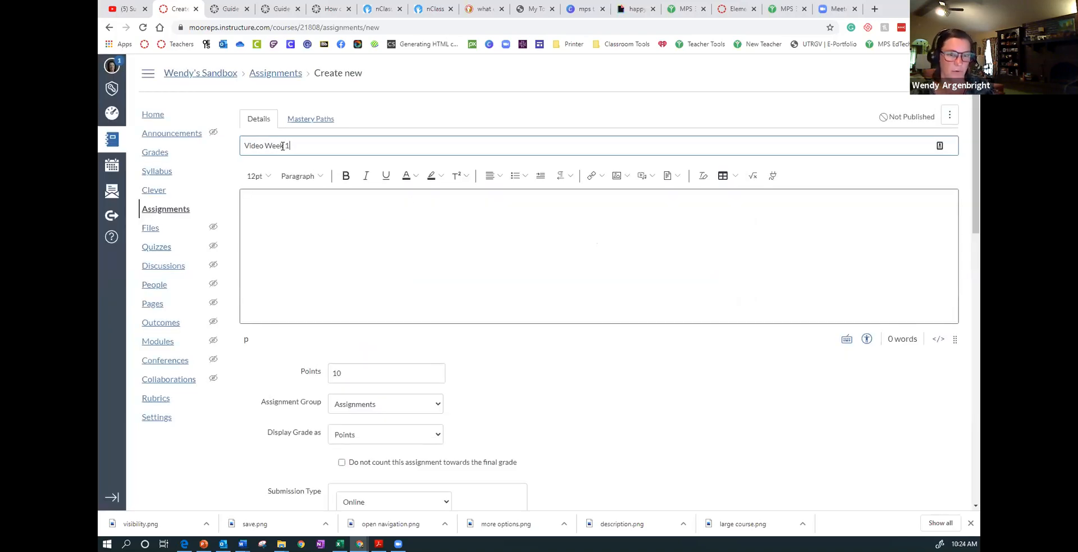
# - Search the YouTube app for "jack hannah" and embed the video "Jack Hanna's 40 years at the Columbus Zoo" in the description
pyautogui.click(290, 210)
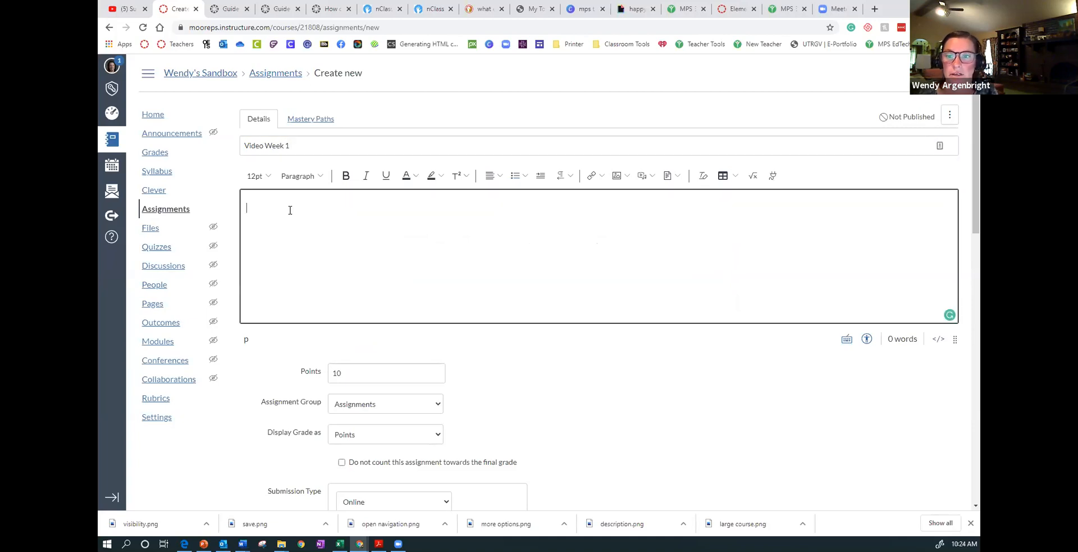
pyautogui.click(773, 175)
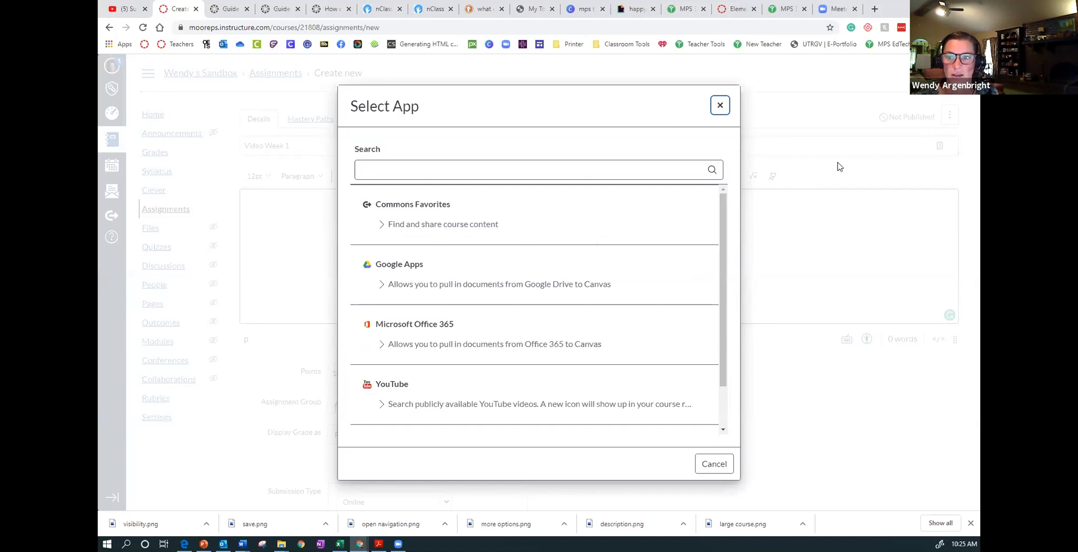
pyautogui.click(369, 387)
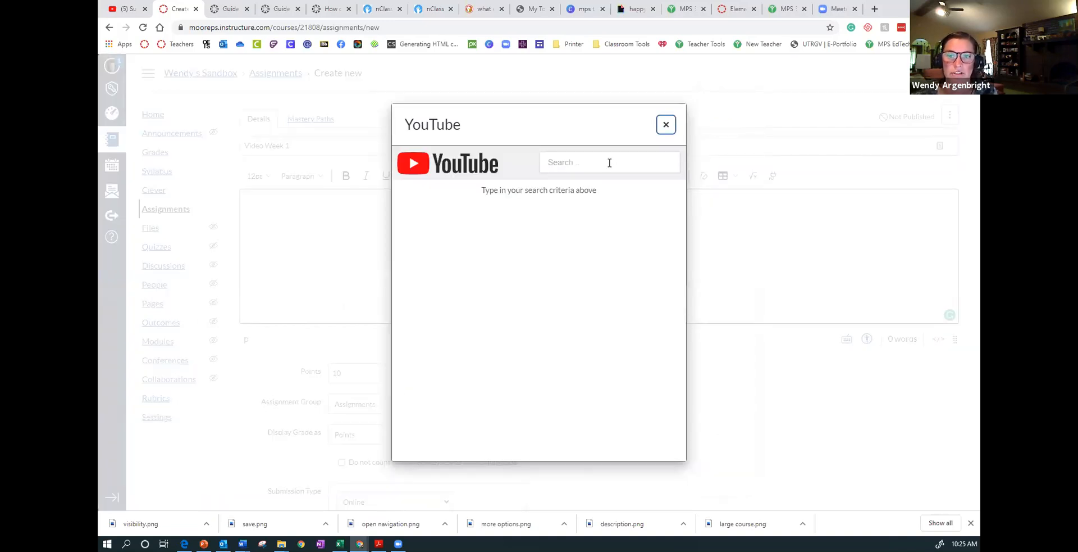
pyautogui.click(609, 164)
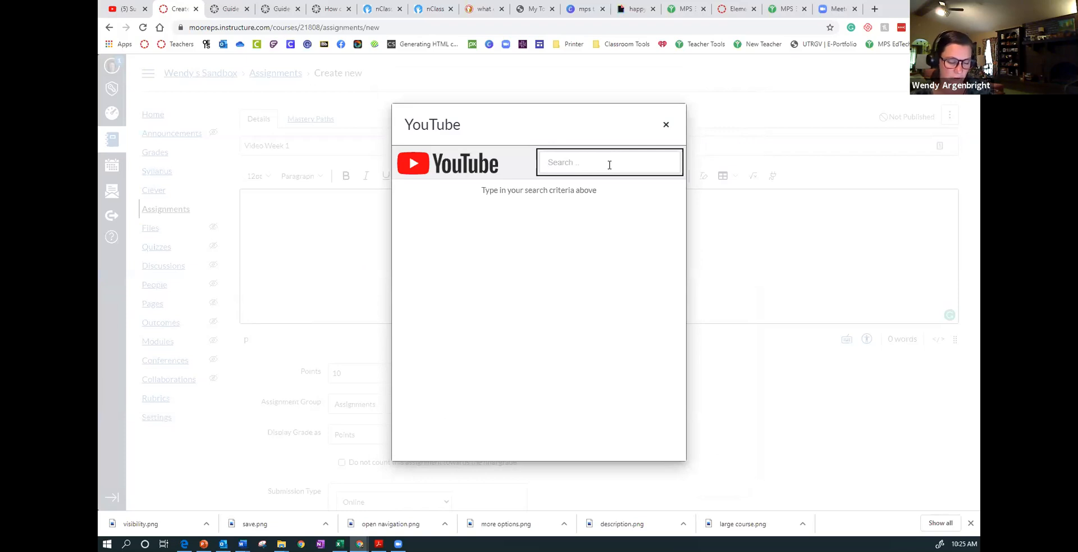
pyautogui.write('ck hannah')
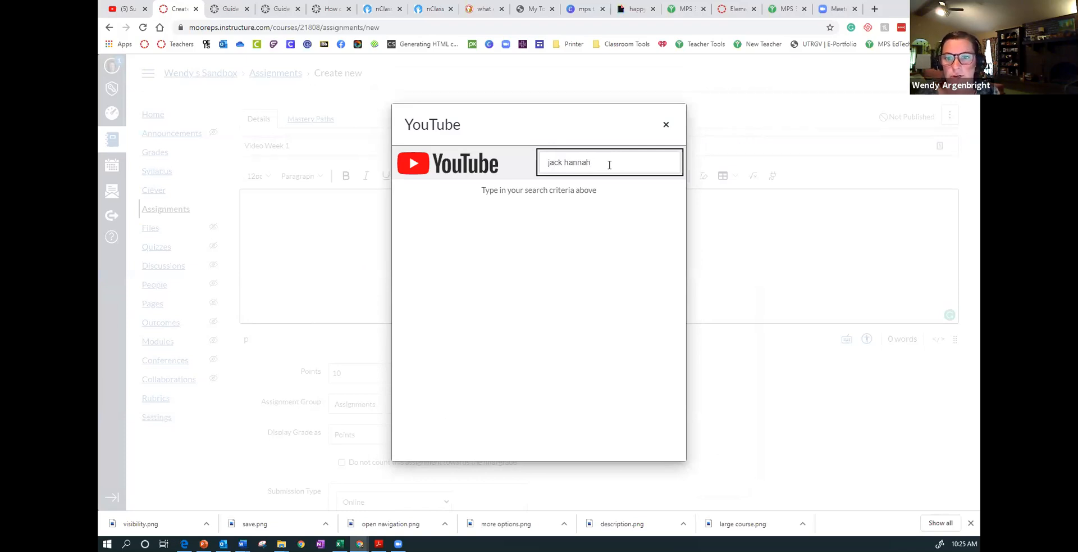
pyautogui.press('Return')
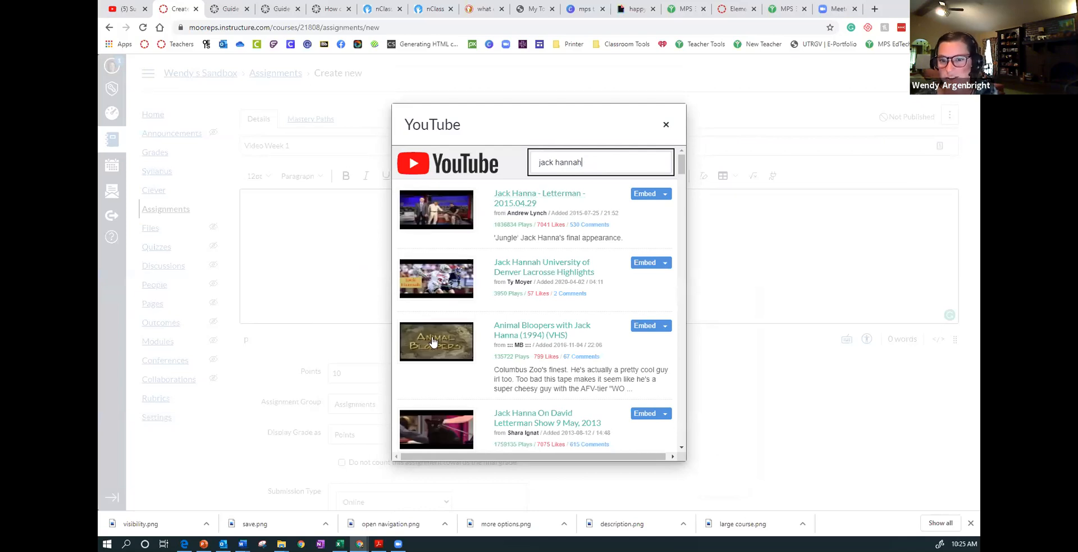
pyautogui.moveTo(679, 167); pyautogui.dragTo(658, 220)
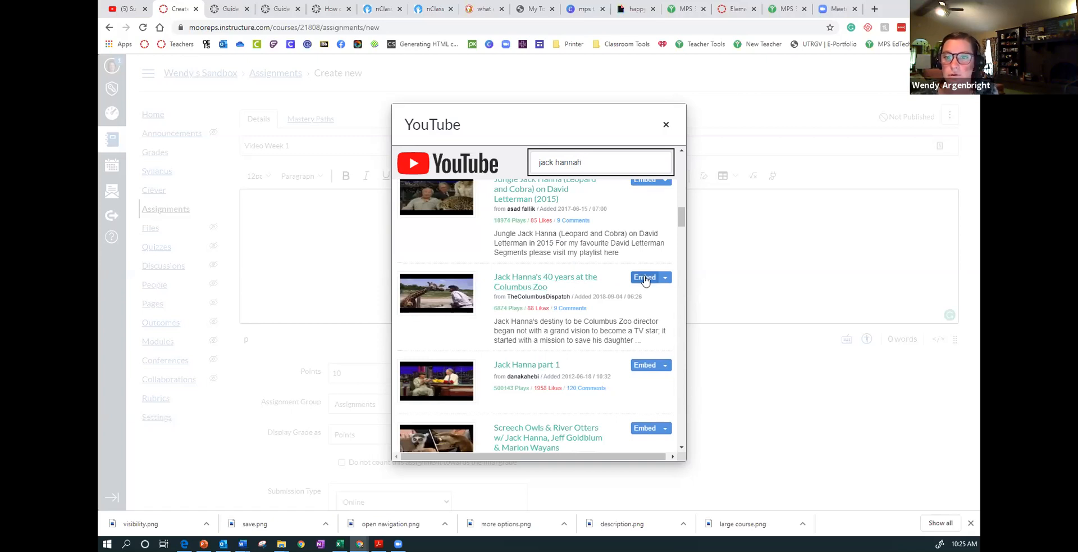
pyautogui.click(645, 278)
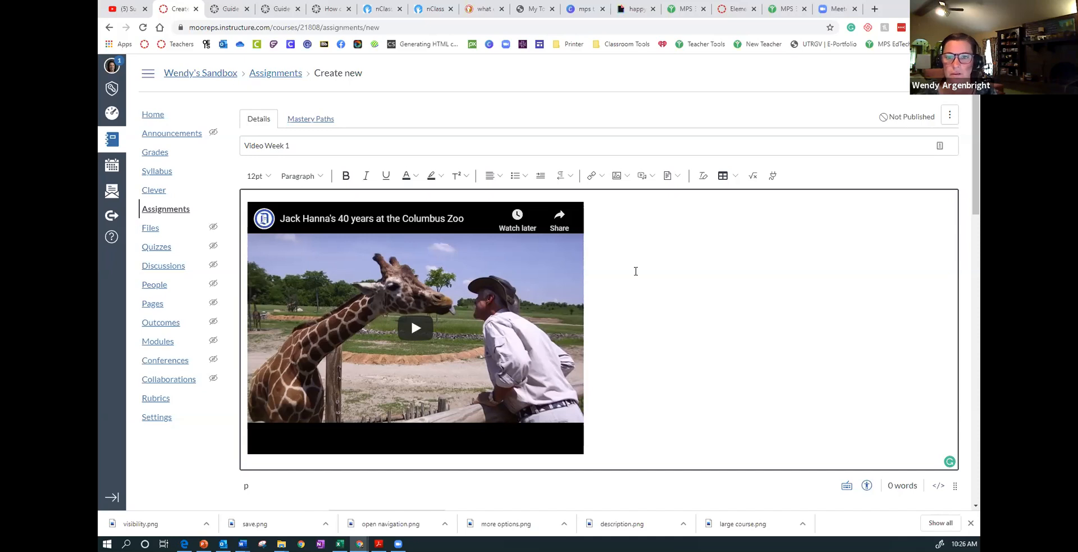
# - Add the instruction "Watch the video, write three things you learned." on a new line below the embedded video
pyautogui.scroll(-2, 673, 277)
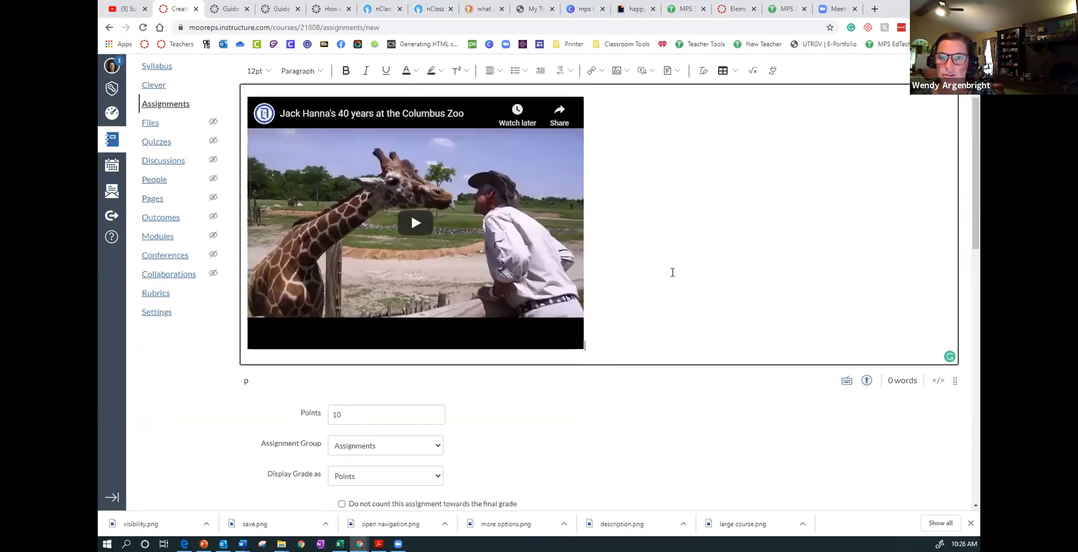
pyautogui.press('Return')
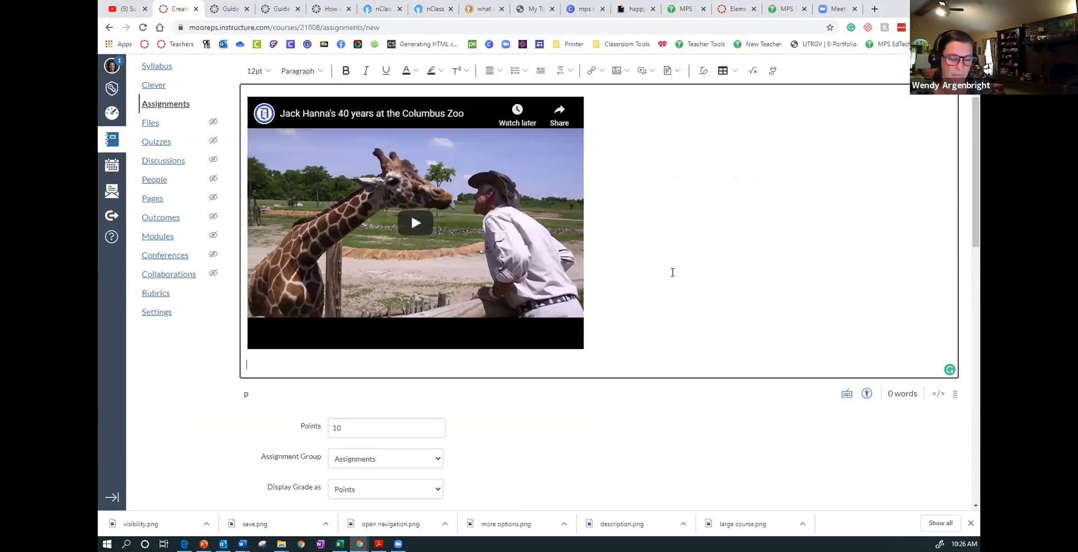
pyautogui.write('Watch the fv')
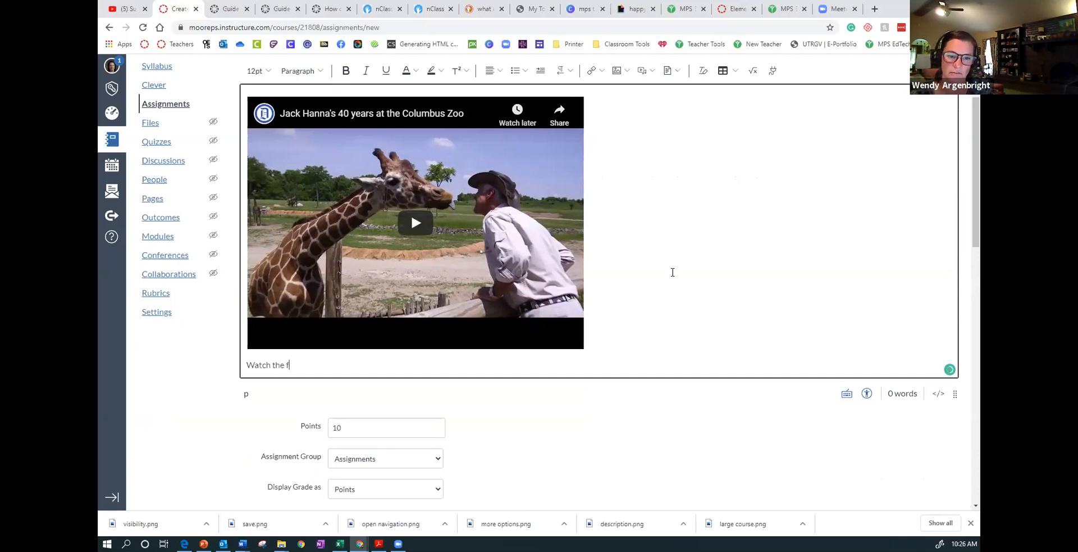
pyautogui.press('BackSpace')
pyautogui.press('BackSpace')
pyautogui.write('video, write')
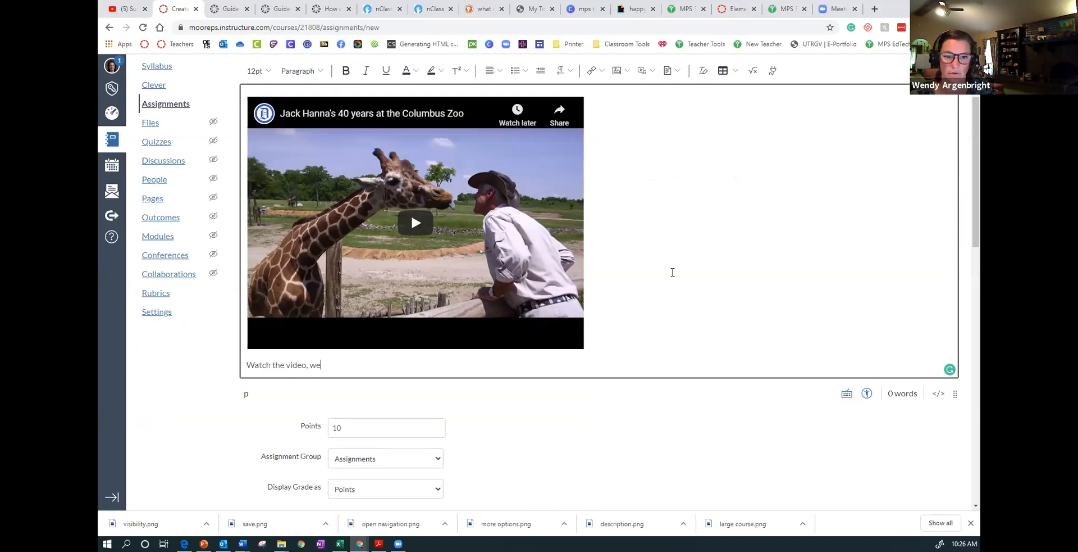
pyautogui.write(' three thin')
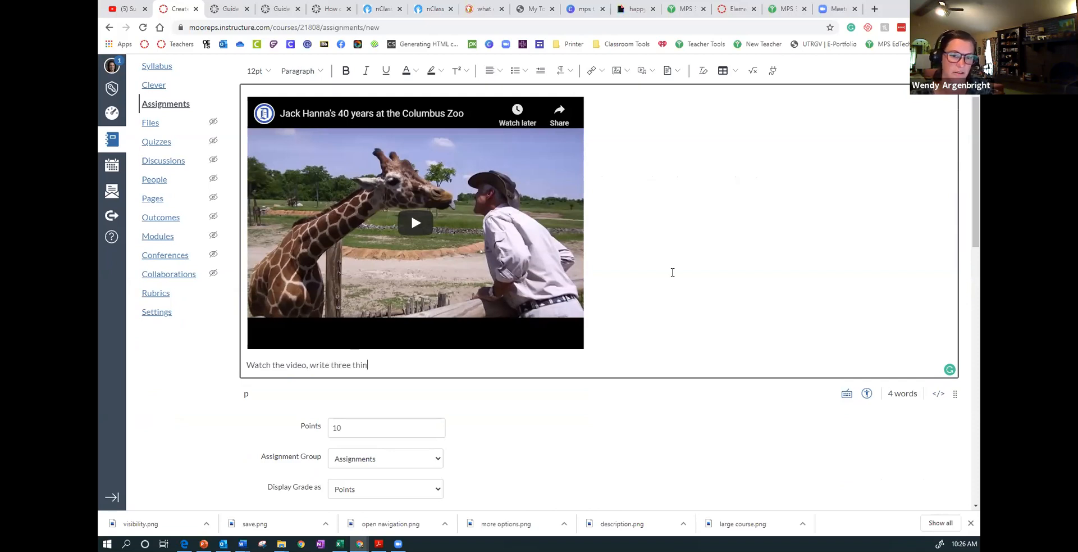
pyautogui.write('gs you le')
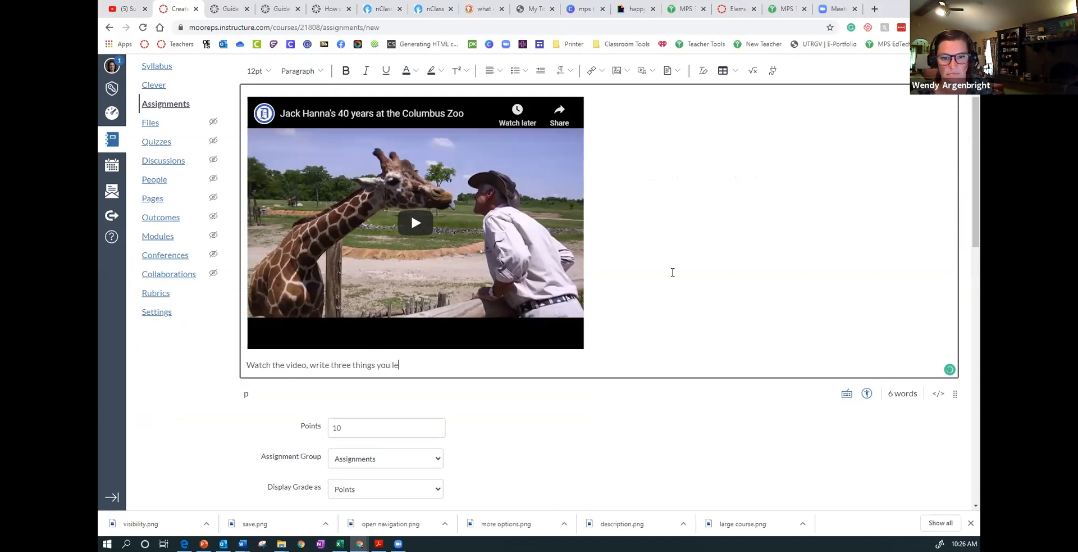
pyautogui.write('arned.')
# - Add a second instruction line reading "Watch the video, record yourself doing a jumping jack" in the description
pyautogui.press('Return')
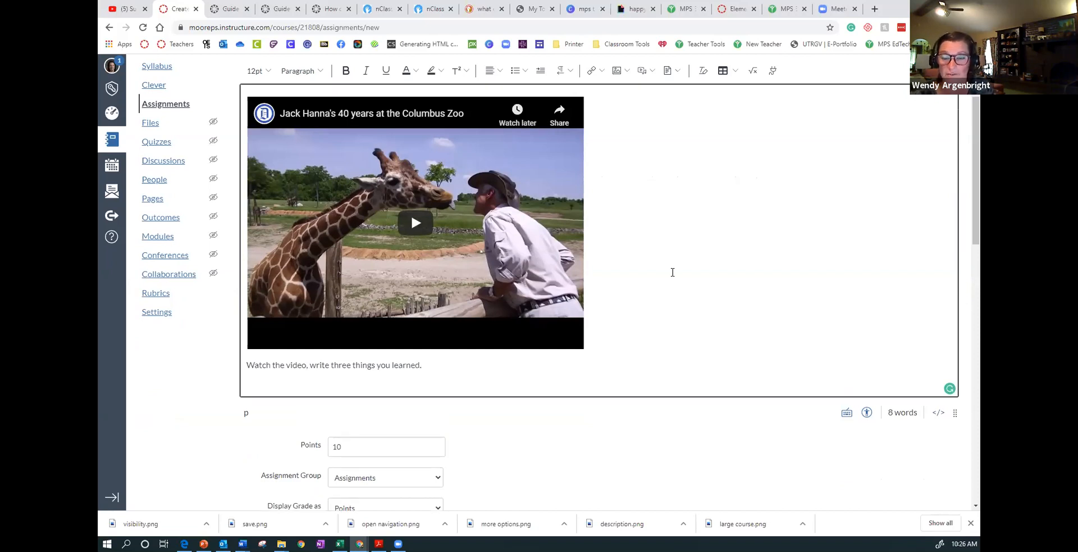
pyautogui.write('Watc')
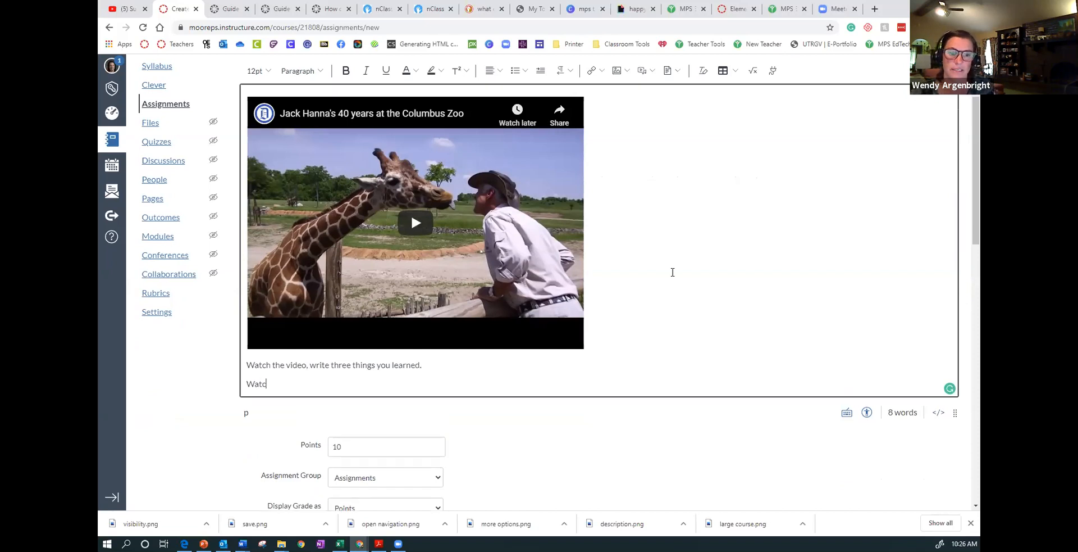
pyautogui.write('h the video, re')
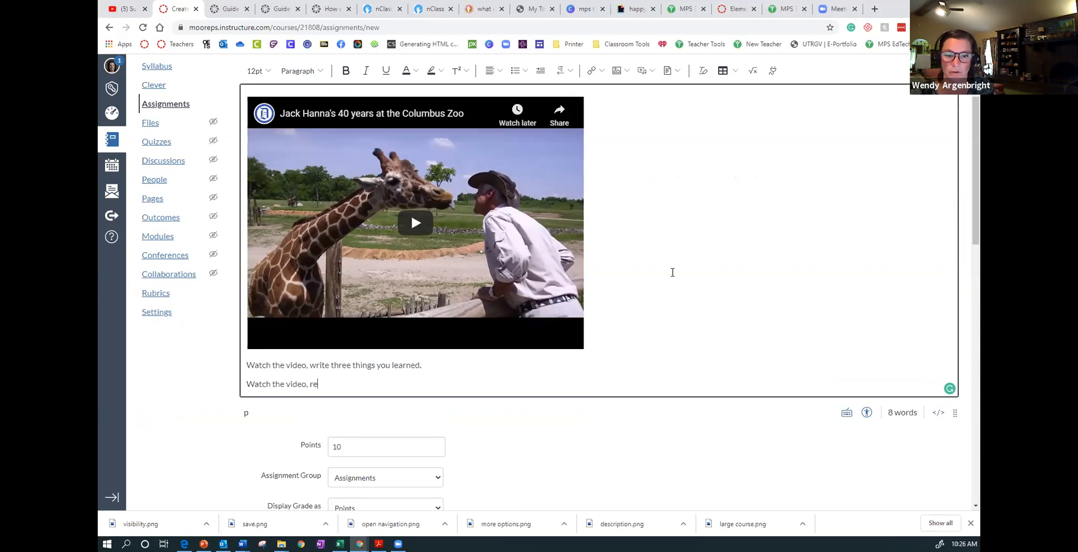
pyautogui.write('cord yourse')
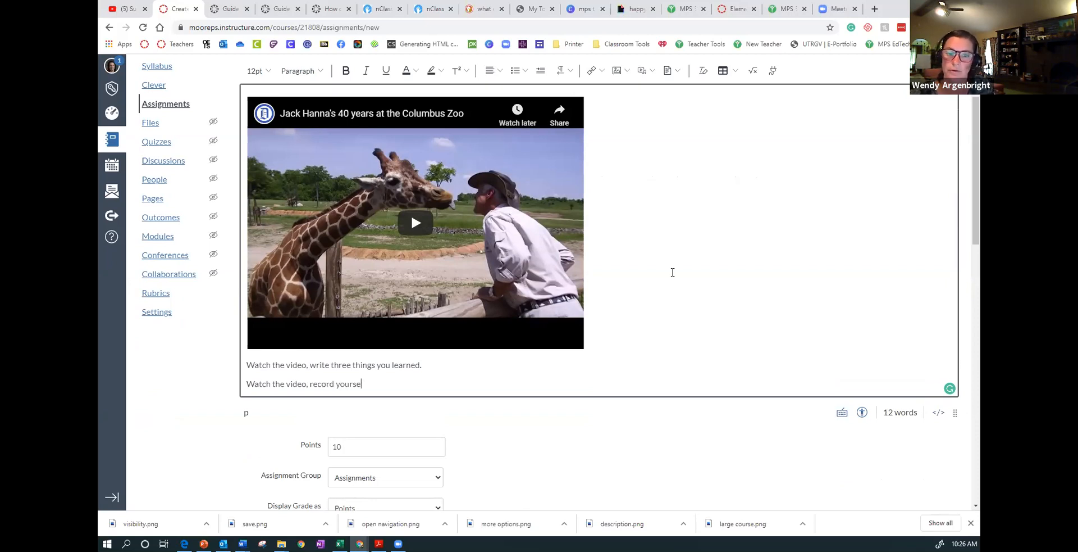
pyautogui.write('lf doin')
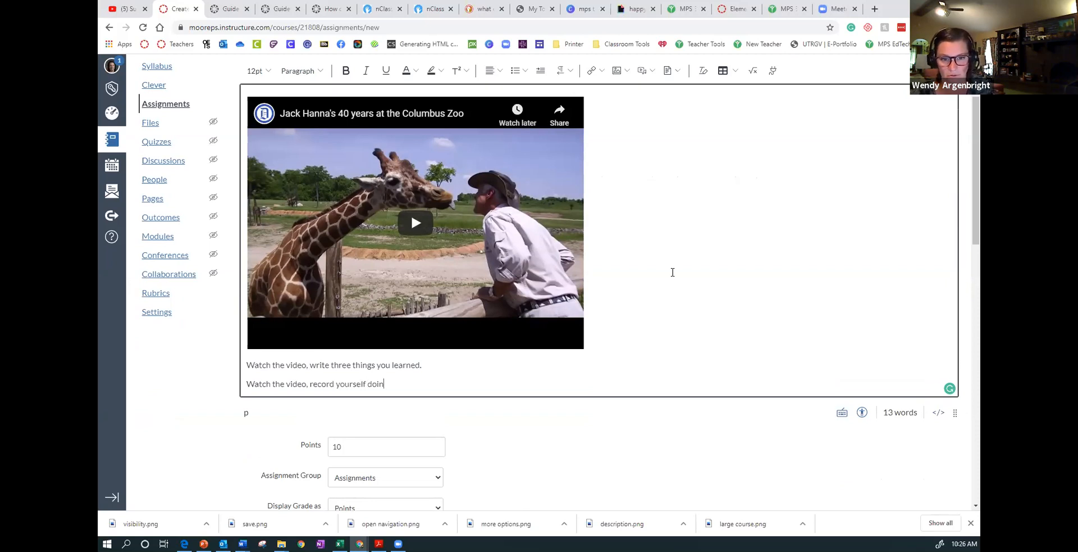
pyautogui.write('g a jumping jack')
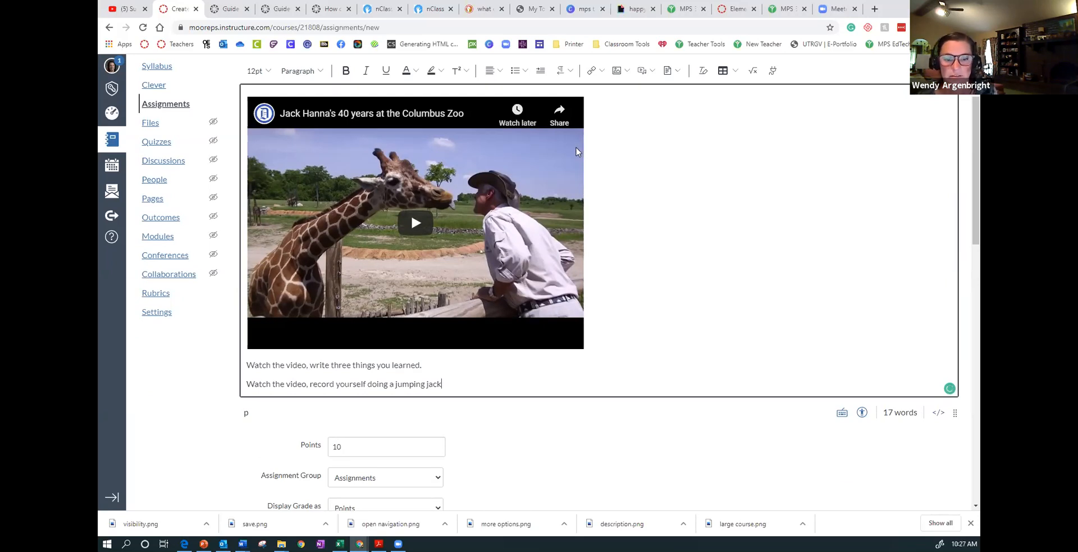
# - Review the submission type choices, keeping Online, and look over the online entry options
pyautogui.scroll(-4, 587, 343)
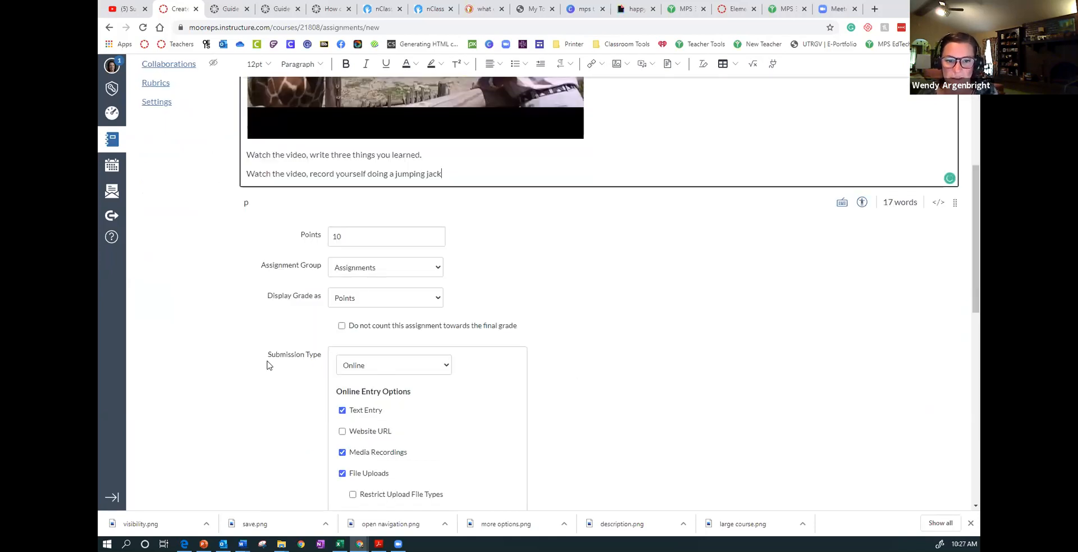
pyautogui.click(353, 369)
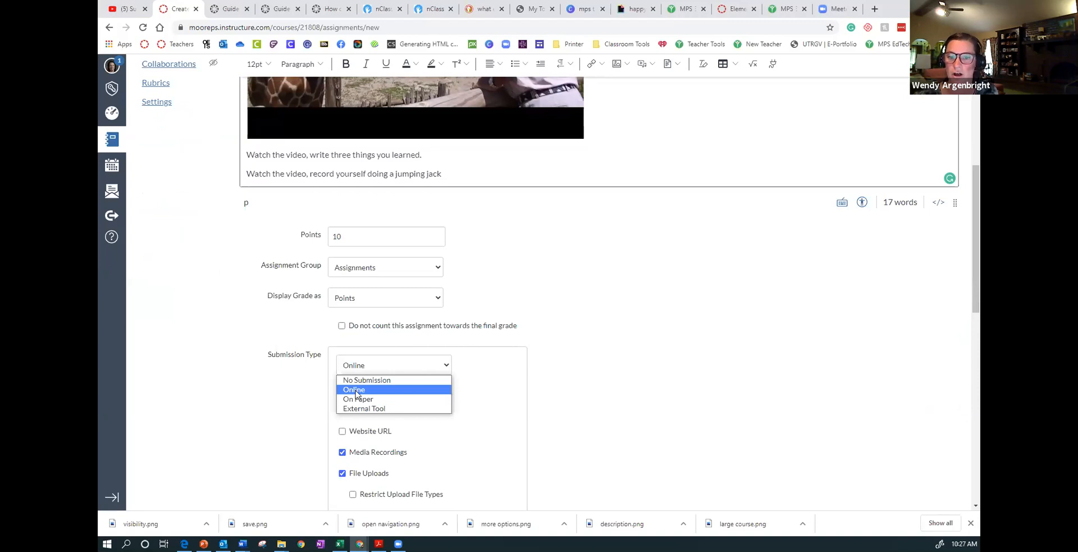
pyautogui.click(463, 370)
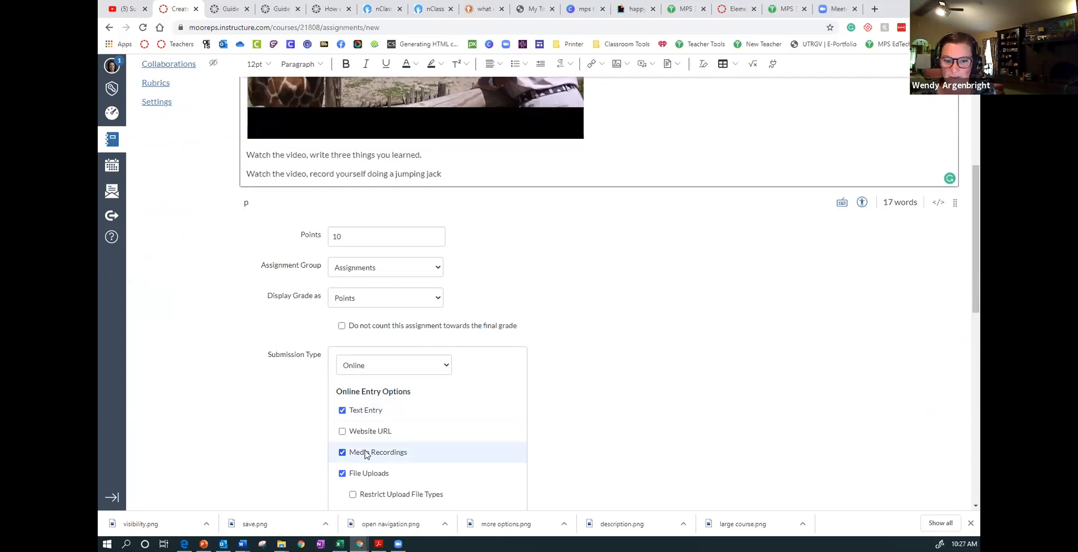
pyautogui.scroll(-1, 365, 454)
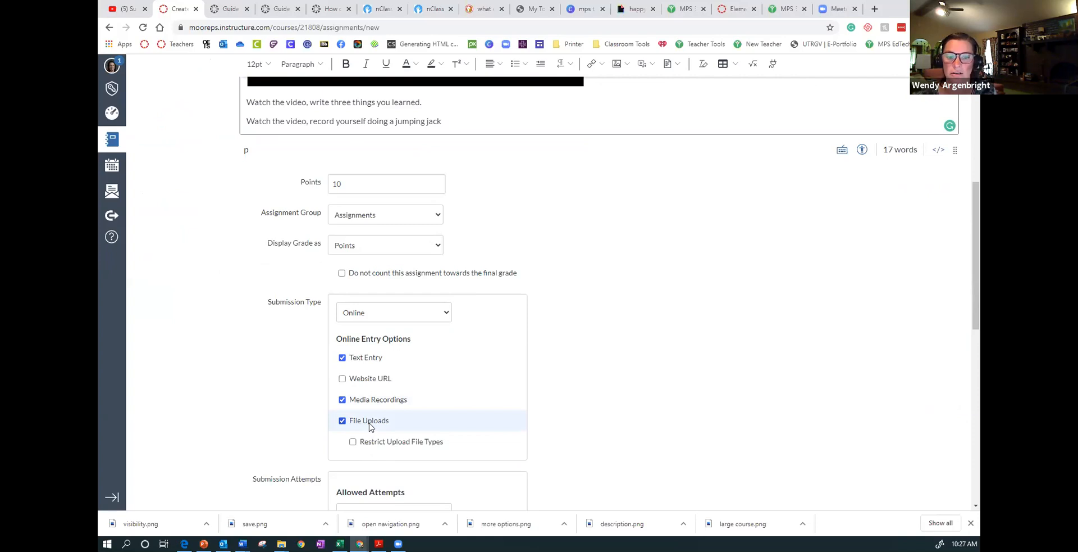
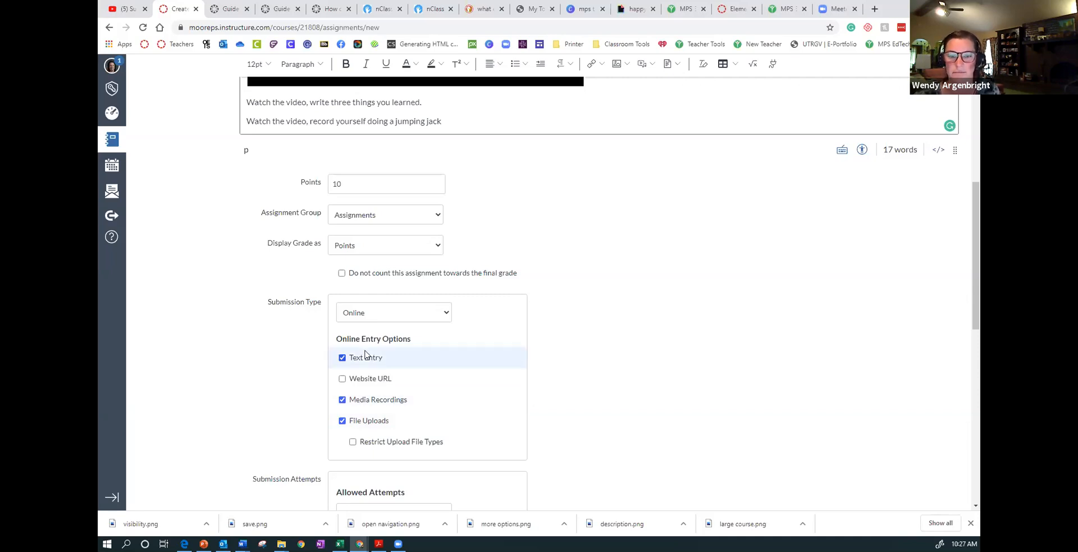
# - Switch the submission type to External Tool and look through the list of available external tools without selecting one
pyautogui.click(382, 314)
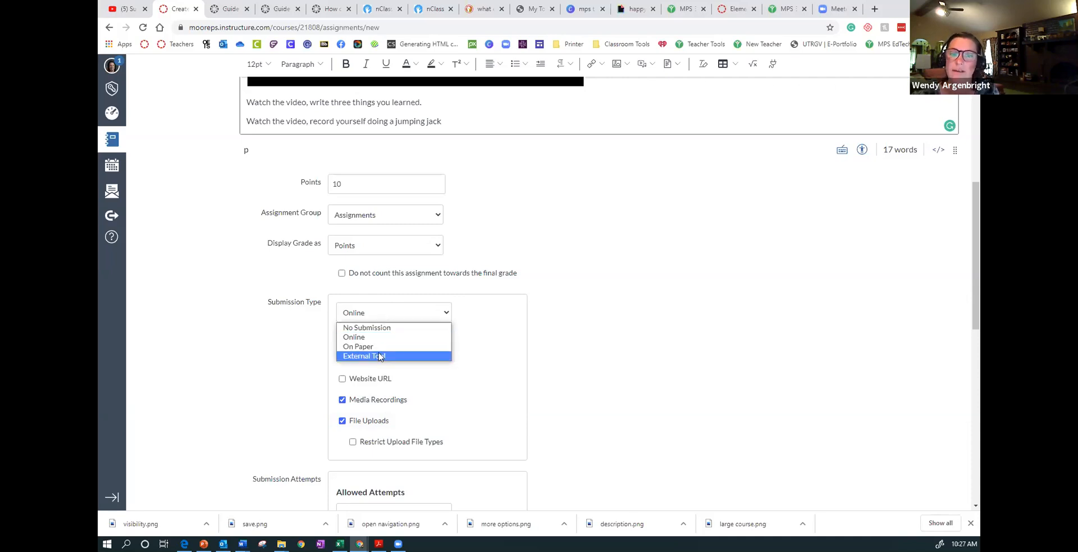
pyautogui.click(381, 356)
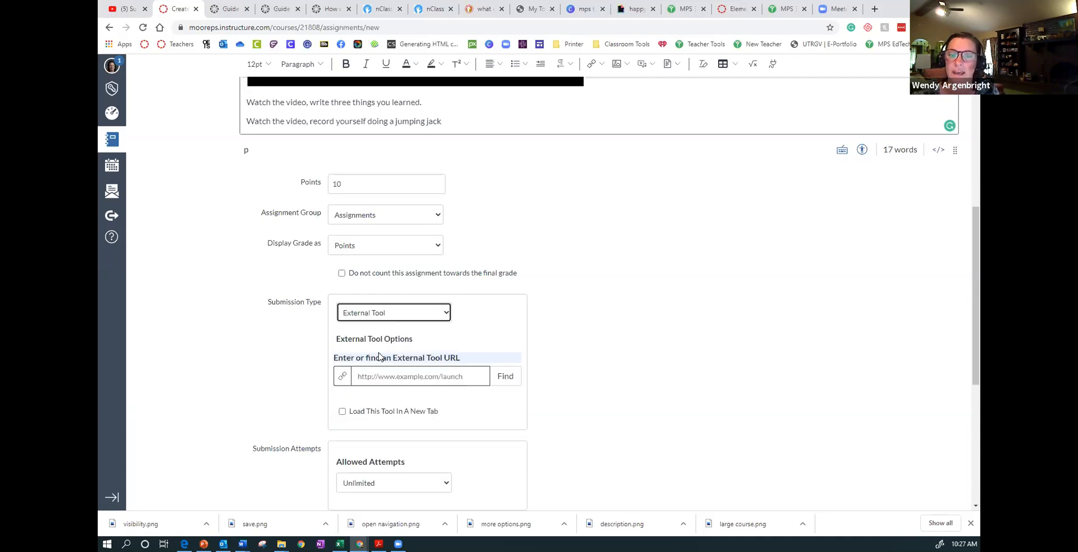
pyautogui.click(506, 377)
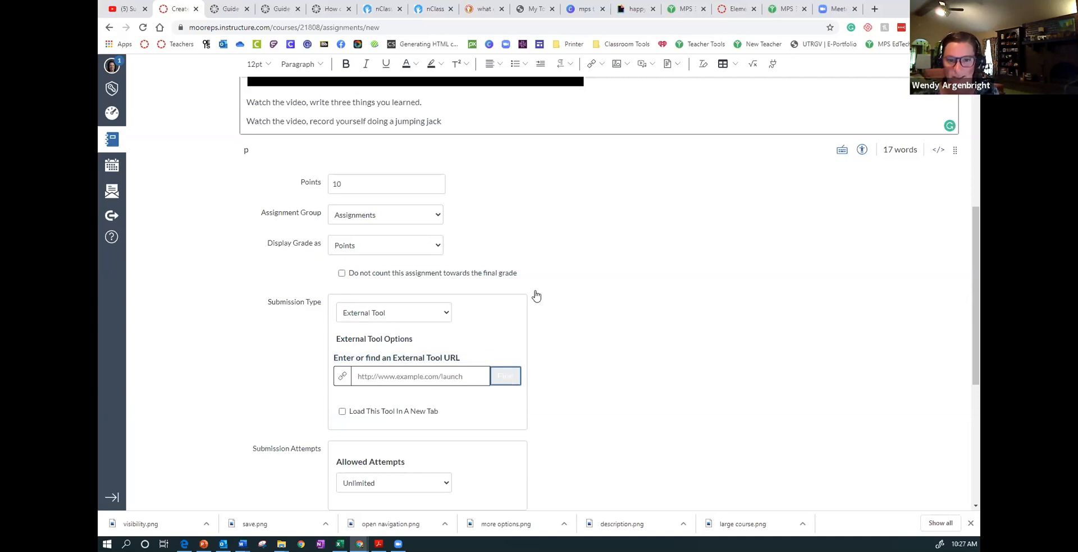
pyautogui.scroll(-2, 550, 291)
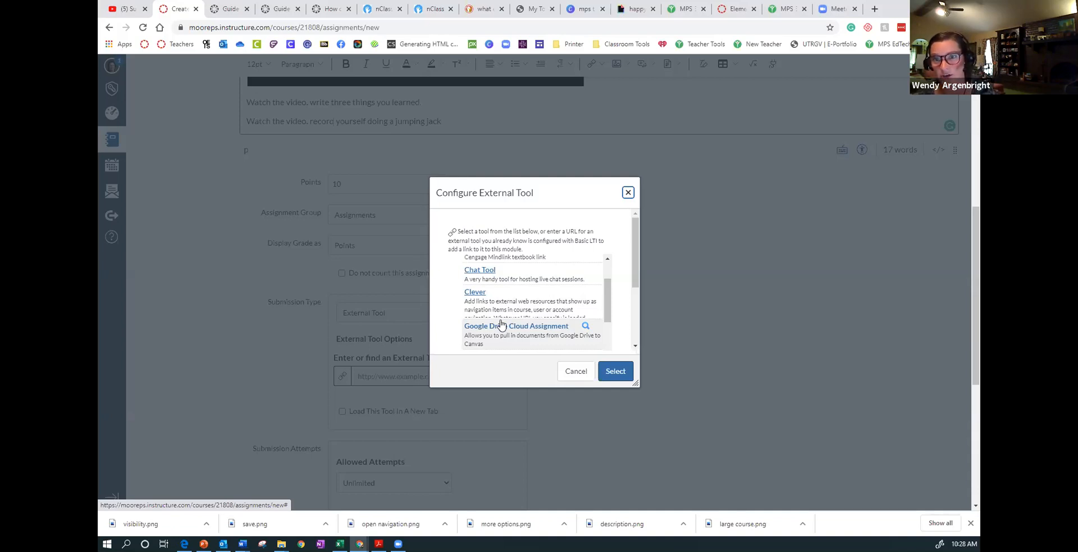
pyautogui.scroll(-4, 502, 325)
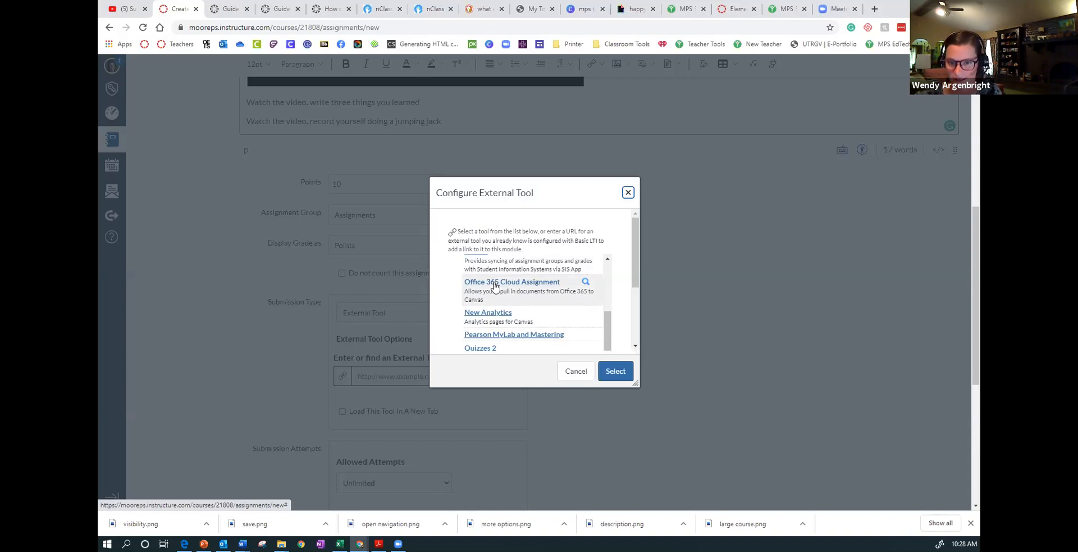
pyautogui.scroll(-3, 495, 286)
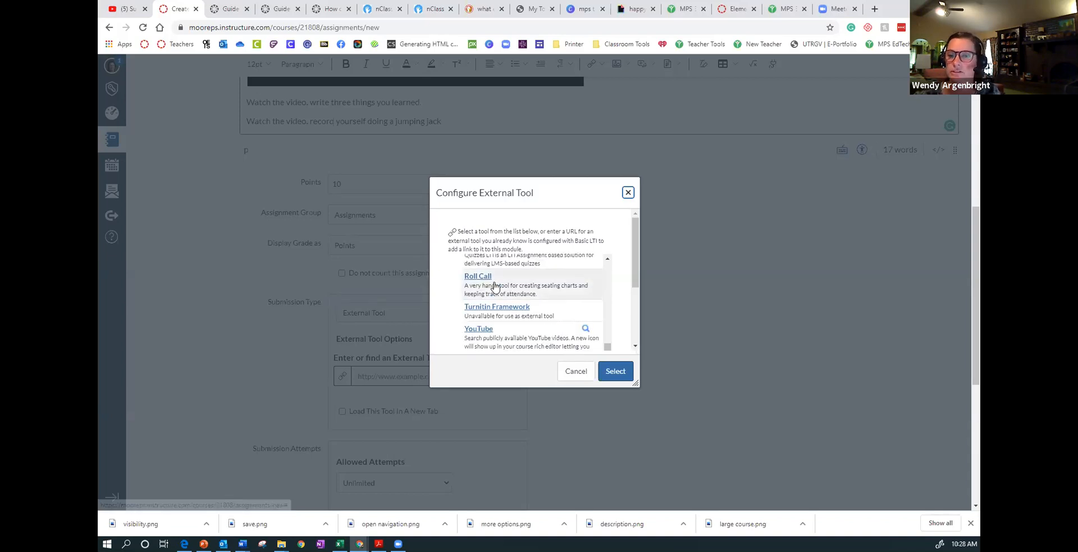
pyautogui.scroll(-5, 495, 286)
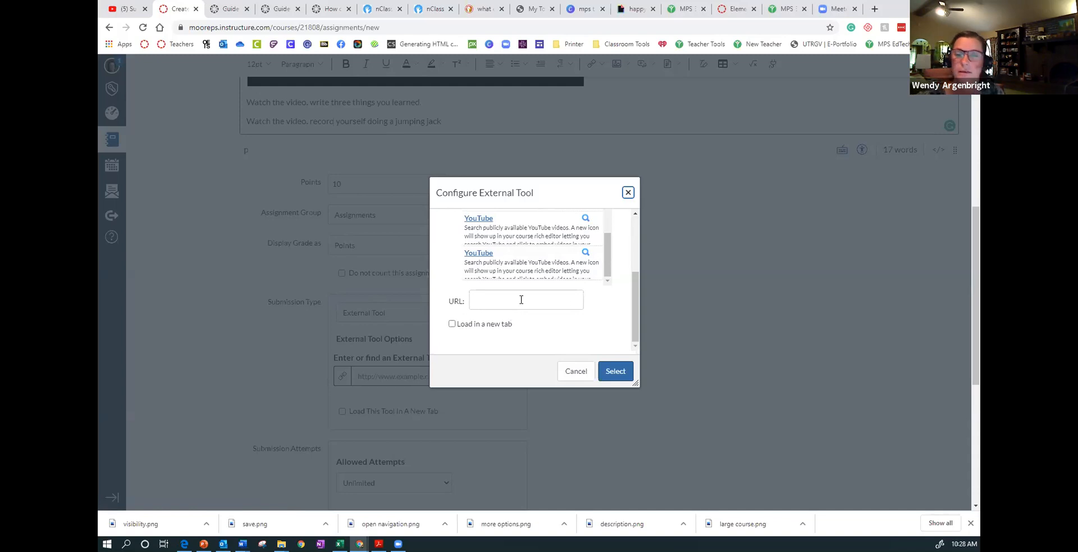
pyautogui.click(579, 372)
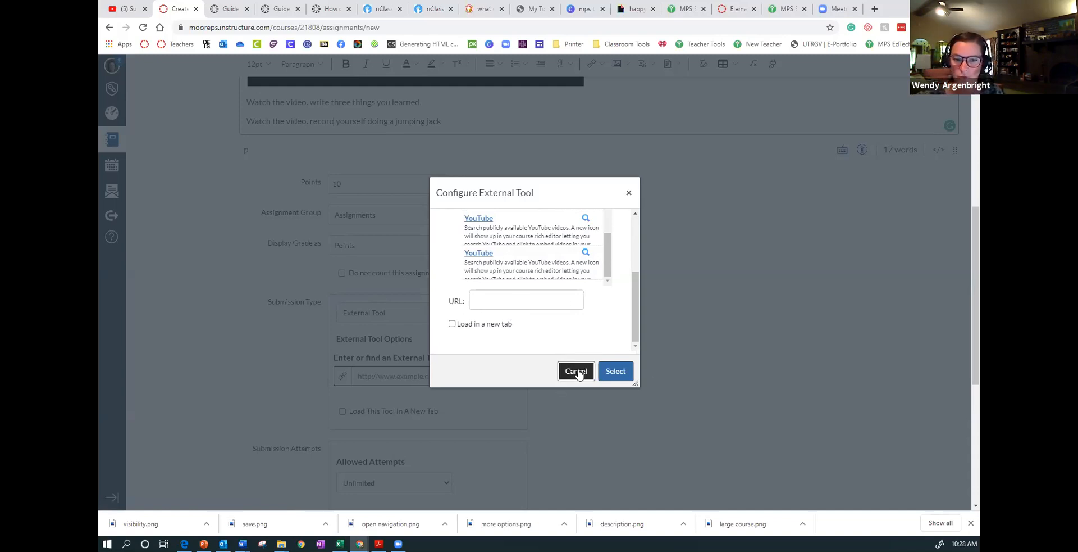
pyautogui.scroll(-3, 668, 306)
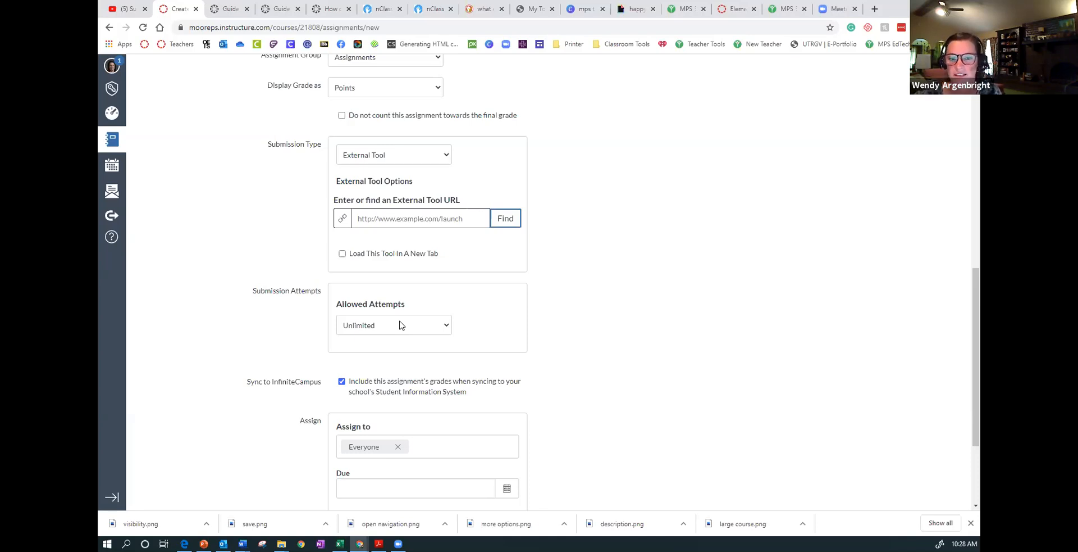
pyautogui.scroll(3, 526, 272)
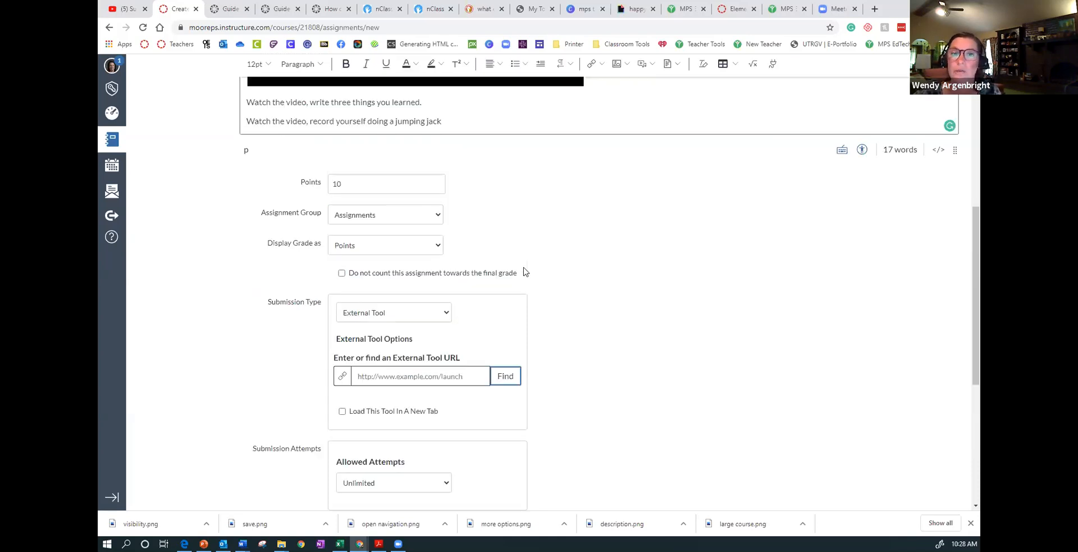
# - Set the submission type back to Online, then save and publish the assignment
pyautogui.click(416, 312)
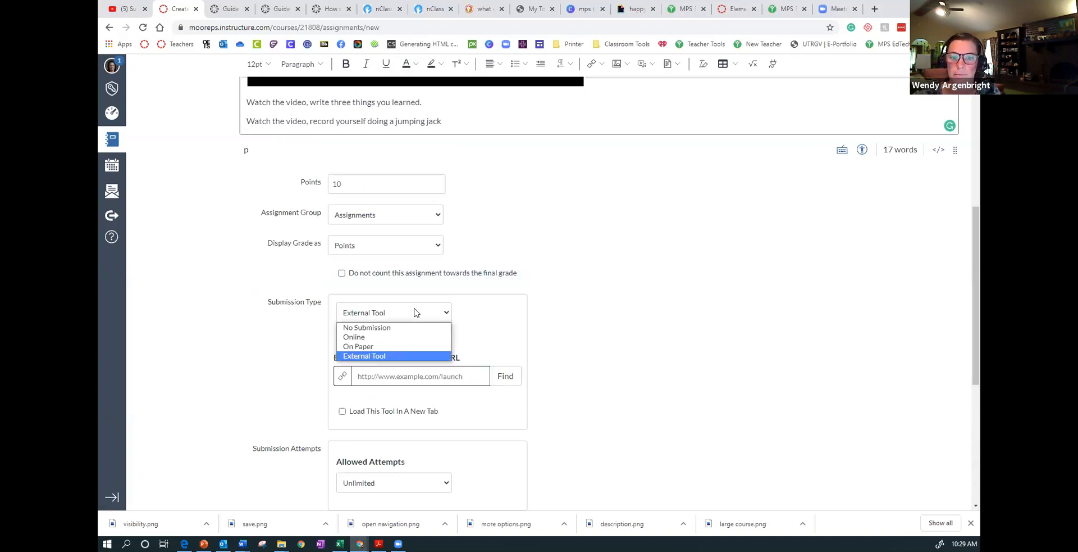
pyautogui.click(395, 337)
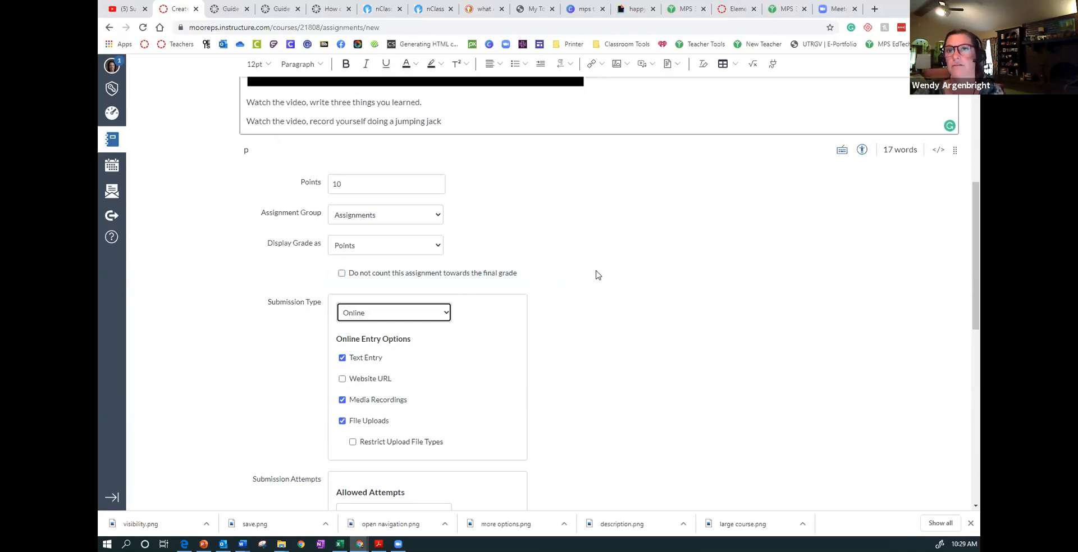
pyautogui.scroll(-6, 598, 275)
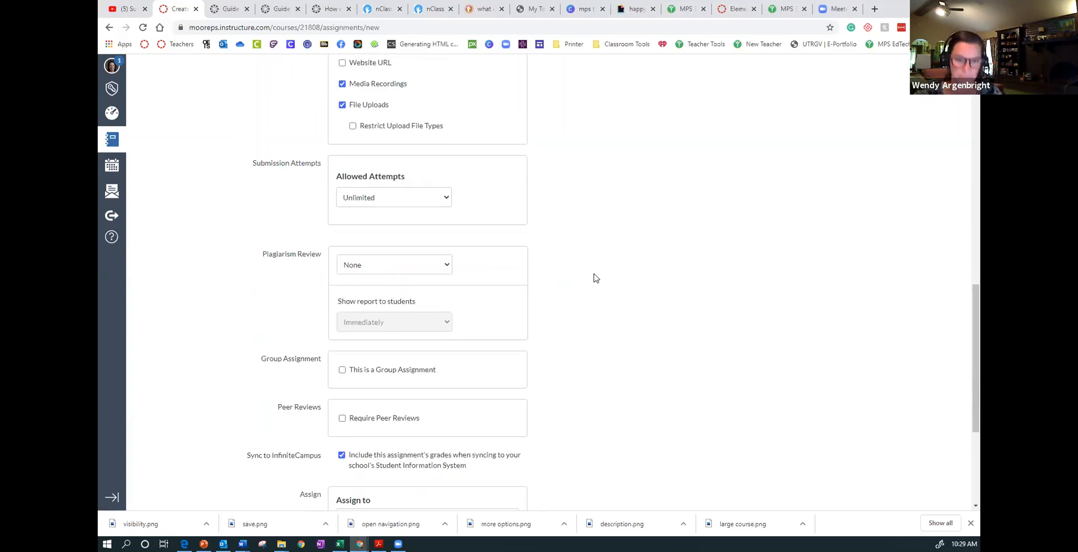
pyautogui.scroll(-2, 595, 278)
pyautogui.scroll(-2, 595, 278)
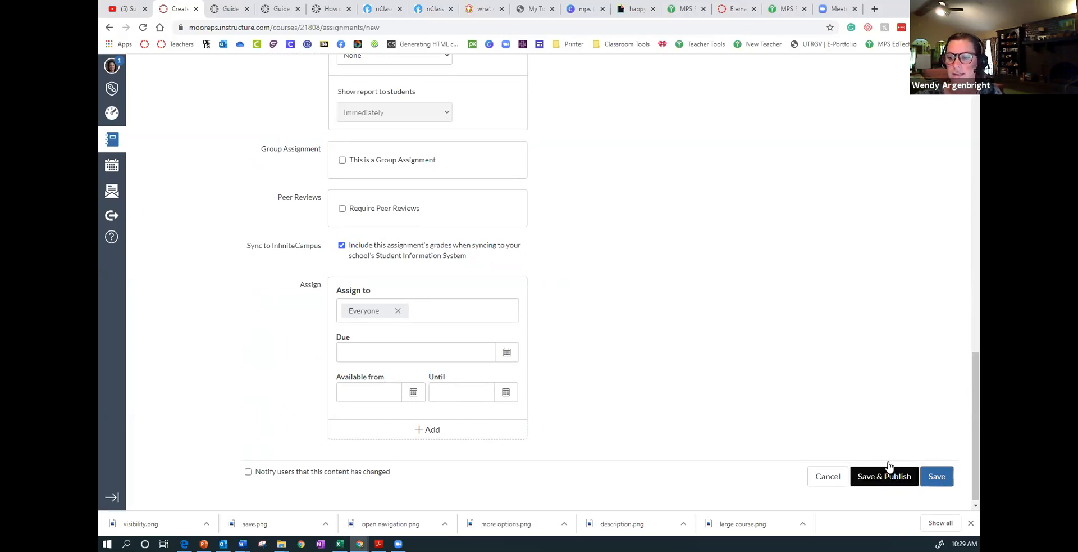
pyautogui.click(868, 482)
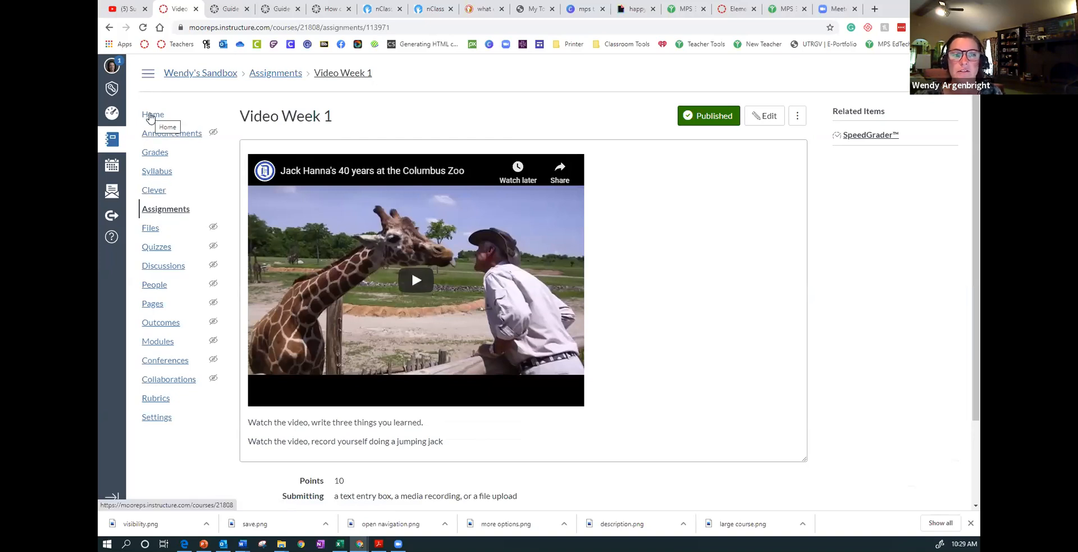
# - Enter Student View from the course home page and open the "Video Week 1" assignment
pyautogui.click(151, 115)
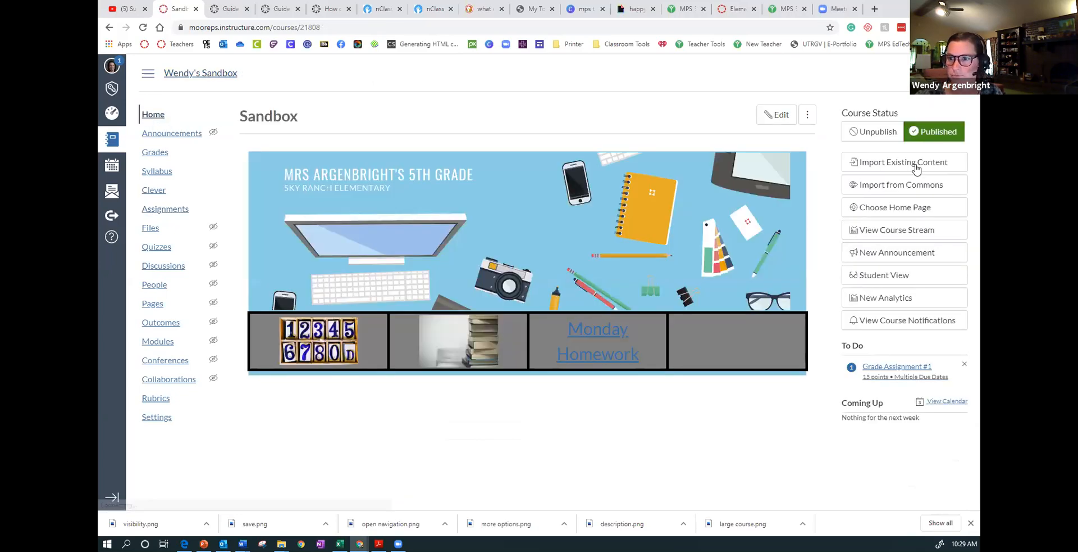
pyautogui.click(924, 277)
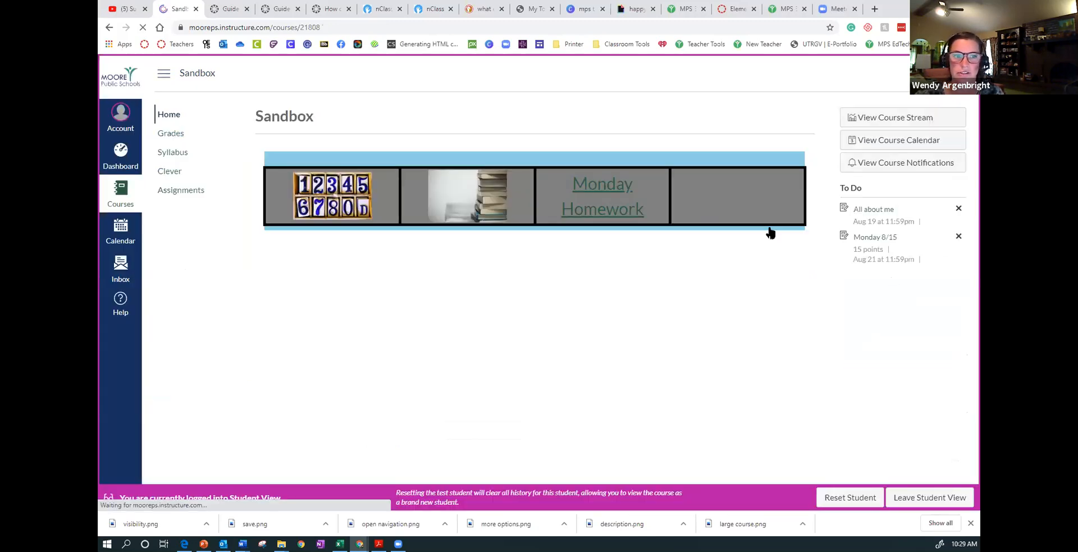
pyautogui.click(185, 191)
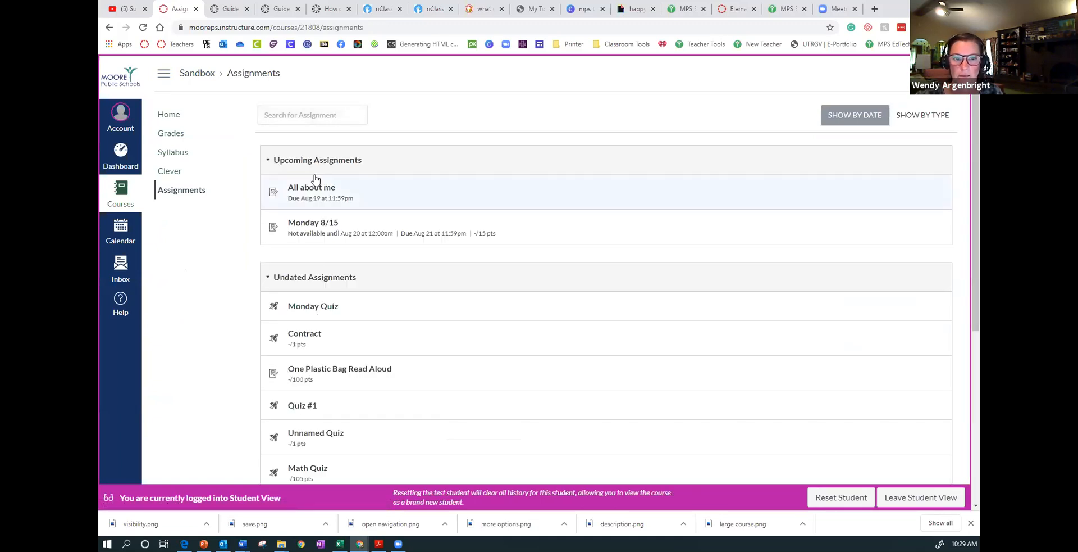
pyautogui.scroll(-5, 360, 329)
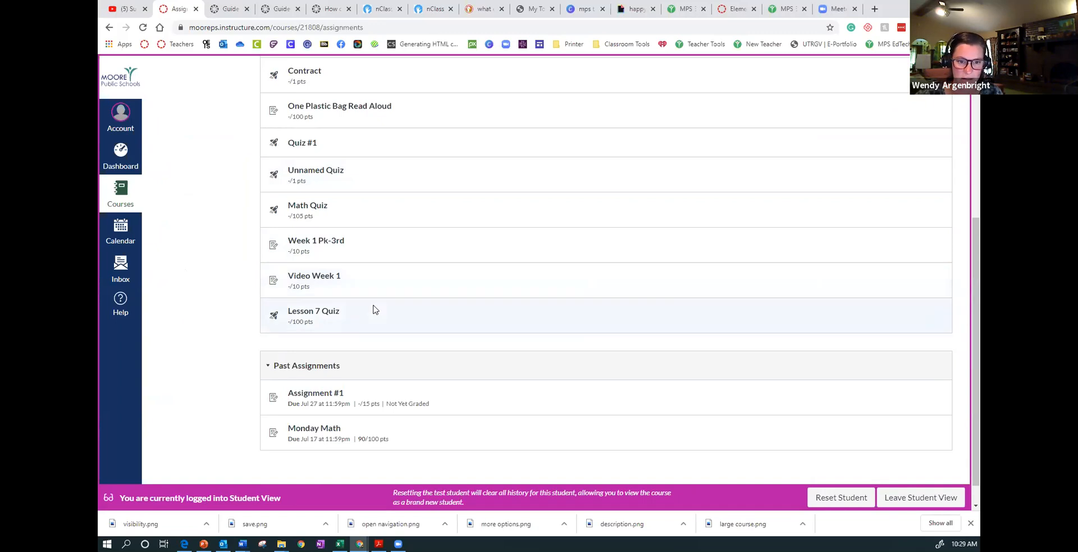
pyautogui.scroll(-1, 374, 309)
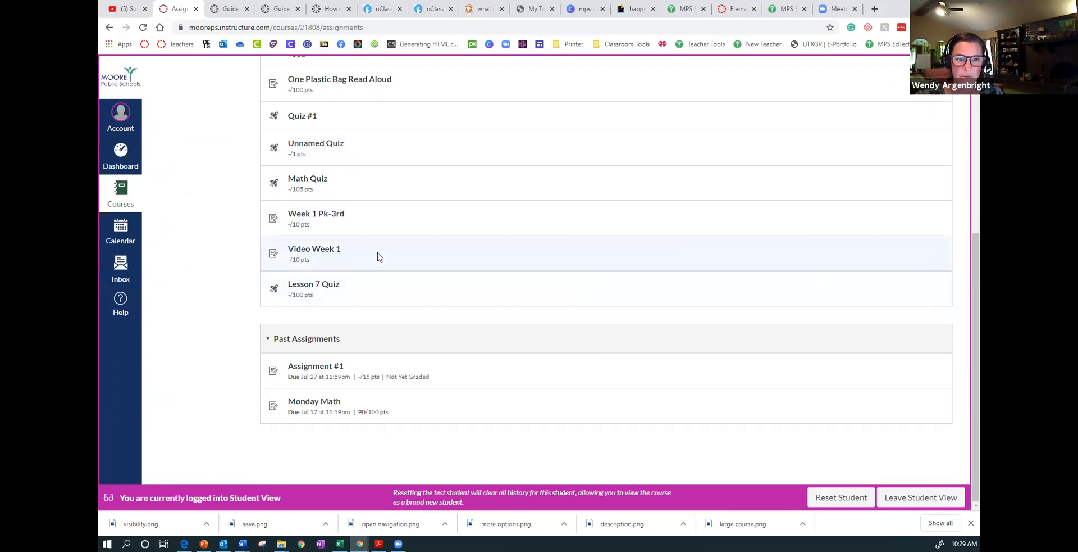
pyautogui.click(333, 253)
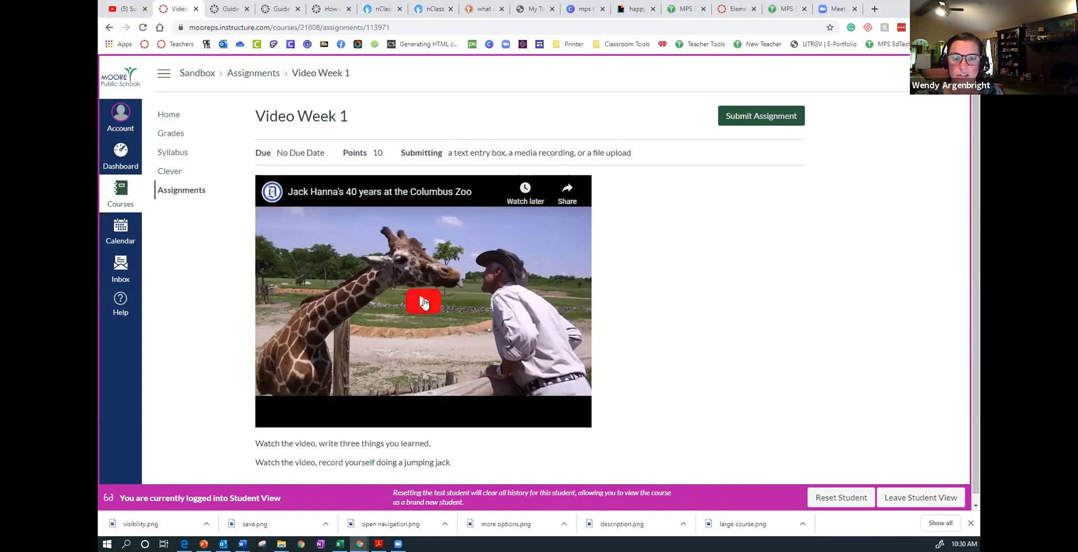
# - Start a text entry submission for the assignment and write the spaced, numbered lines "1.", "2." and "3."
pyautogui.scroll(-1, 424, 302)
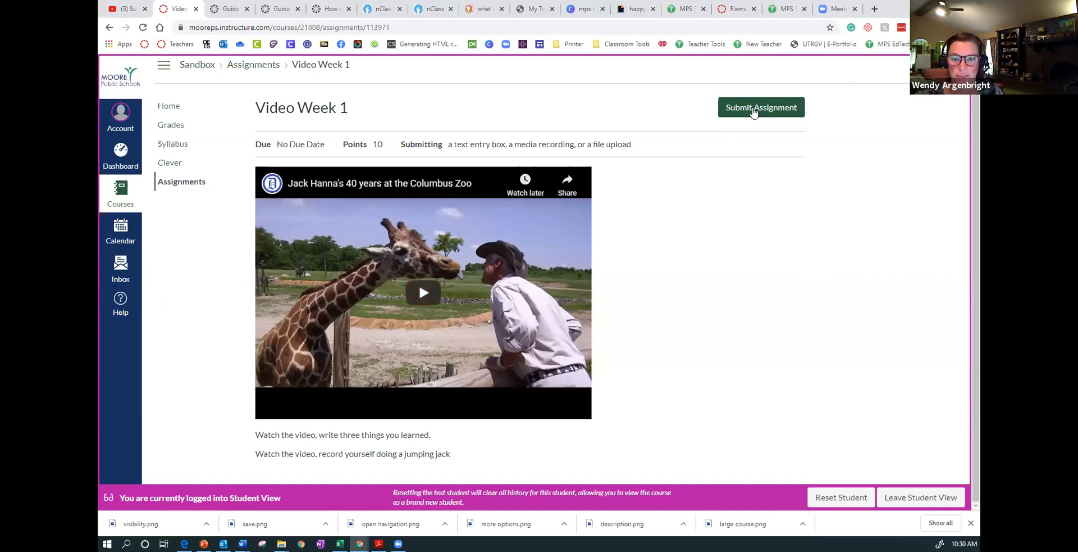
pyautogui.click(754, 110)
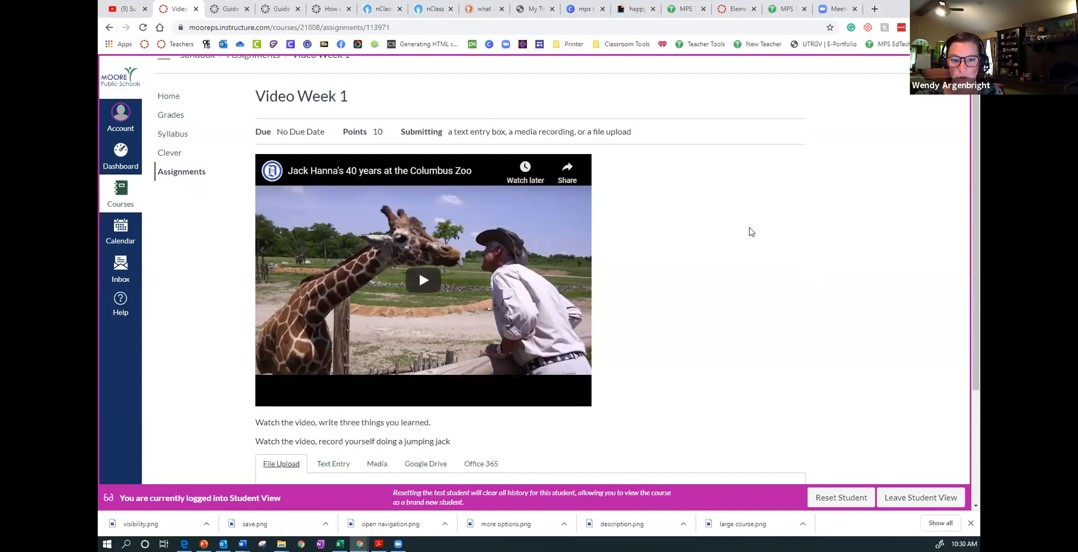
pyautogui.scroll(-3, 752, 232)
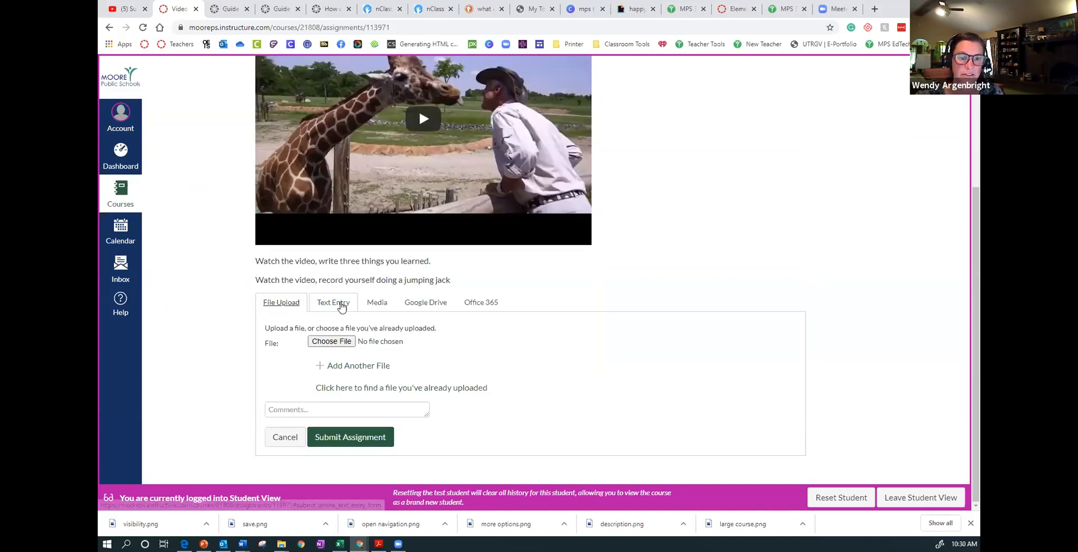
pyautogui.click(341, 305)
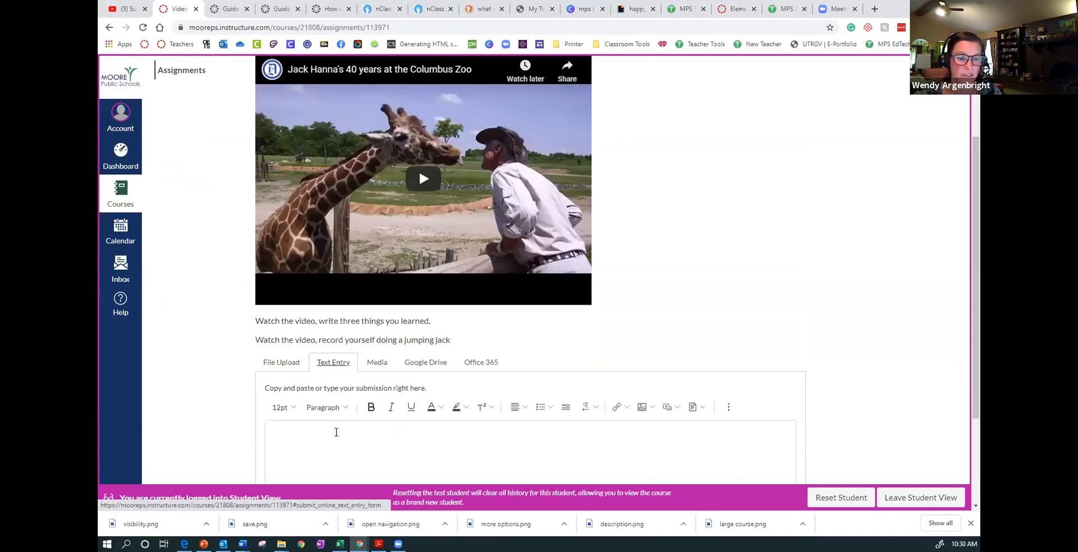
pyautogui.click(337, 433)
pyautogui.write('1.  ')
pyautogui.write('2')
pyautogui.write('.')
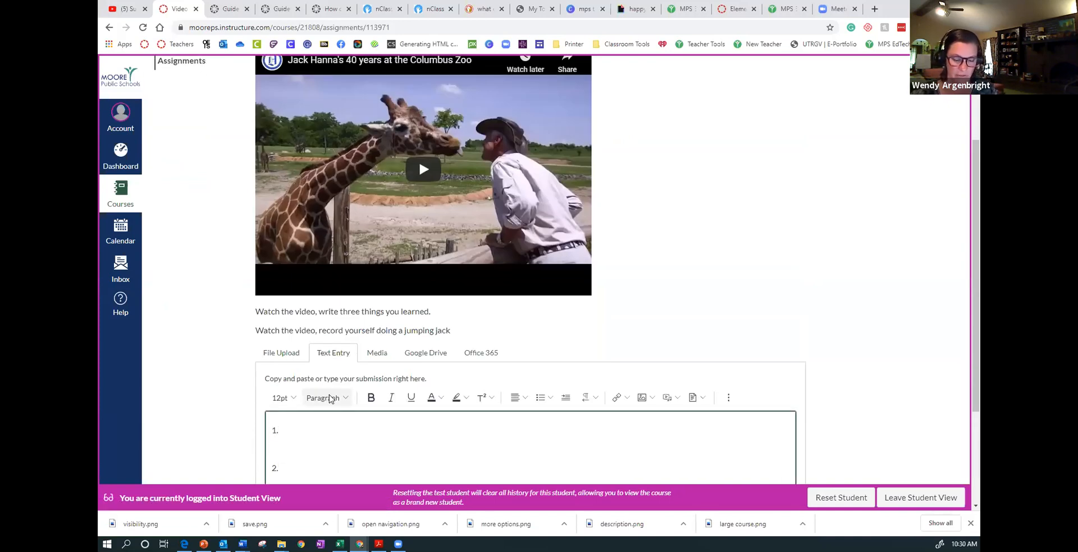
pyautogui.press('Return')
pyautogui.press('Return')
pyautogui.write('3.')
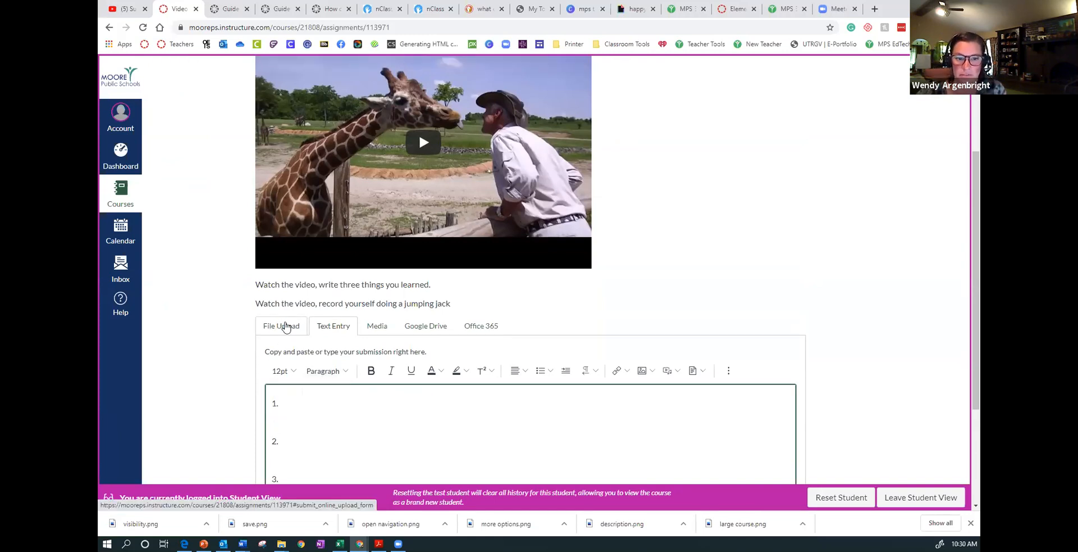
# - Look over the File Upload, Media, Google Drive and Office 365 submission options, including the media recording dialog
pyautogui.click(286, 326)
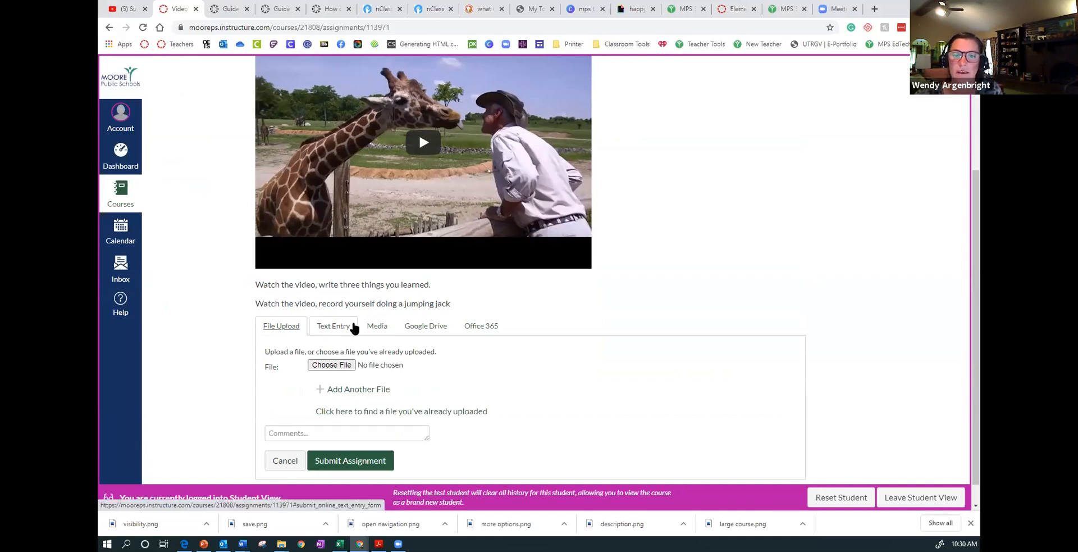
pyautogui.click(373, 330)
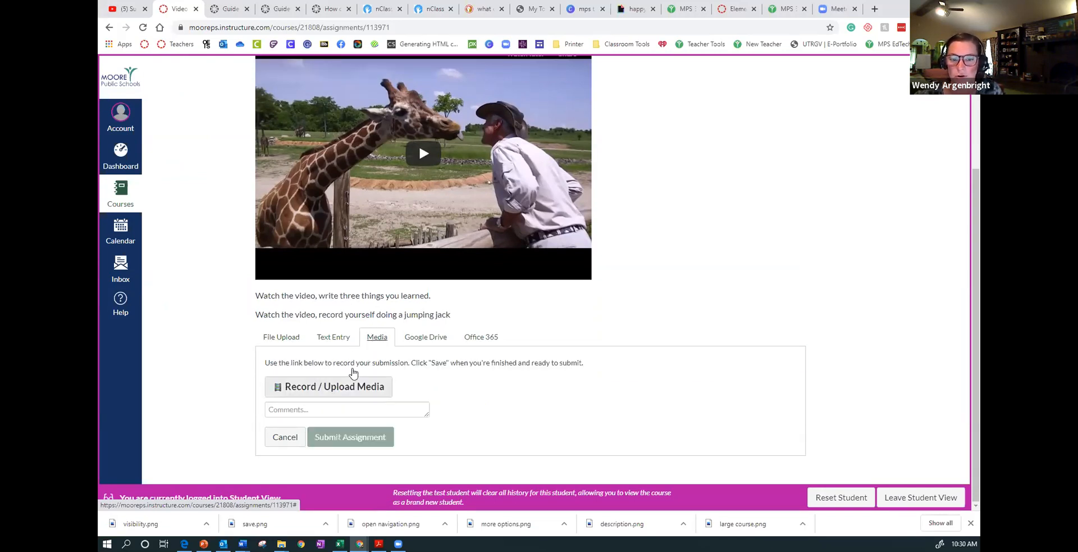
pyautogui.click(354, 385)
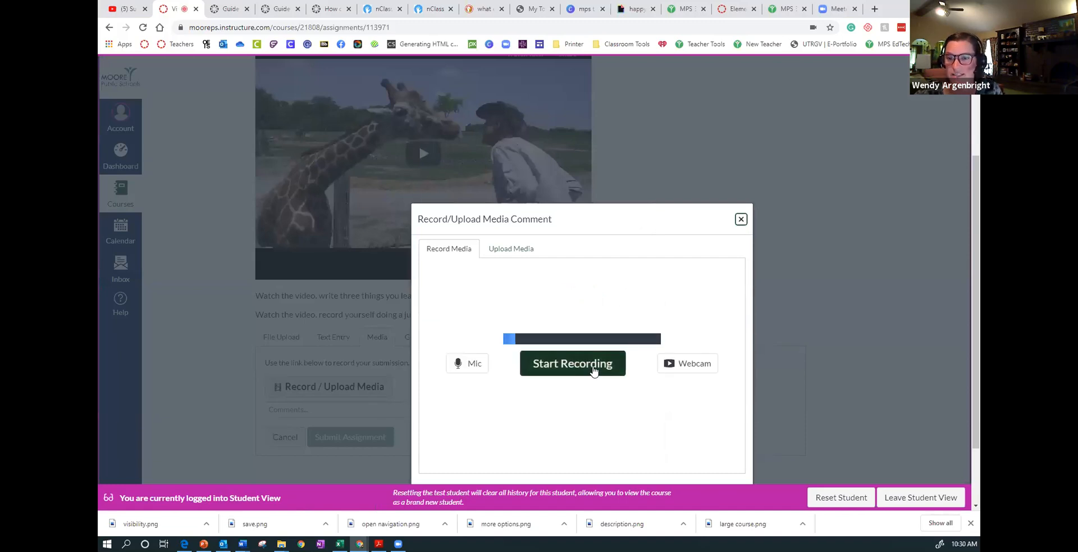
pyautogui.click(741, 220)
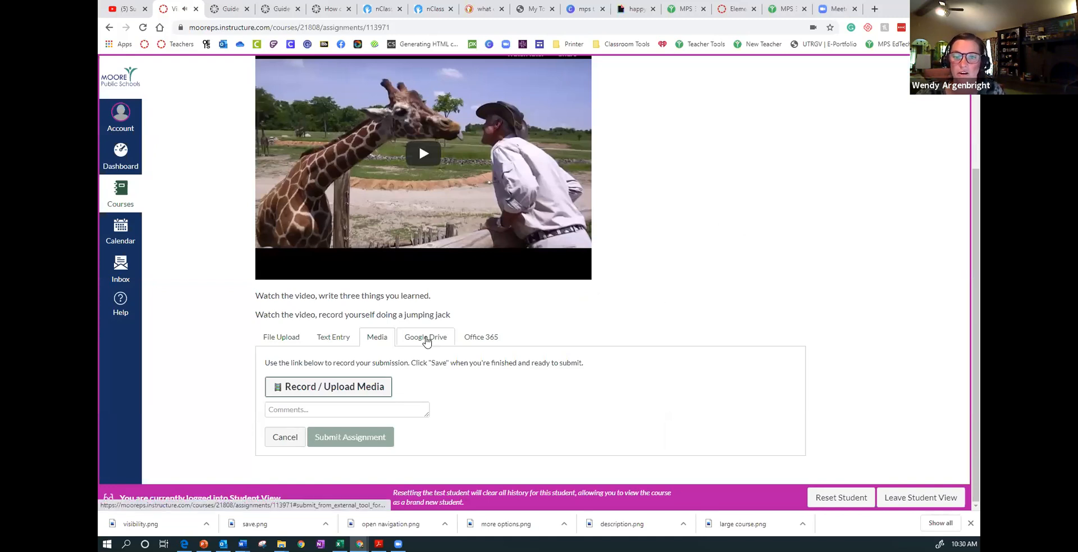
pyautogui.click(427, 339)
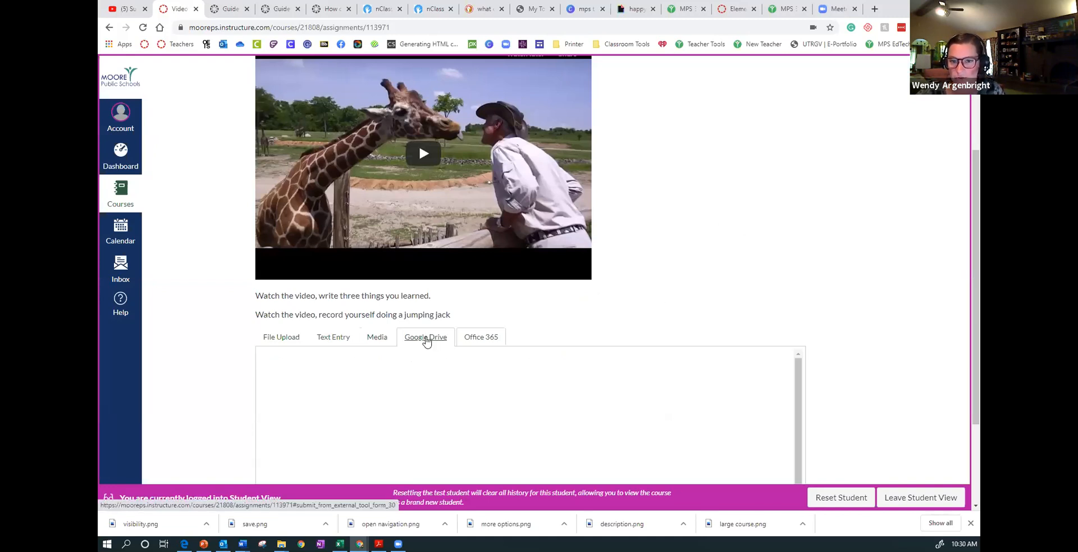
pyautogui.click(483, 340)
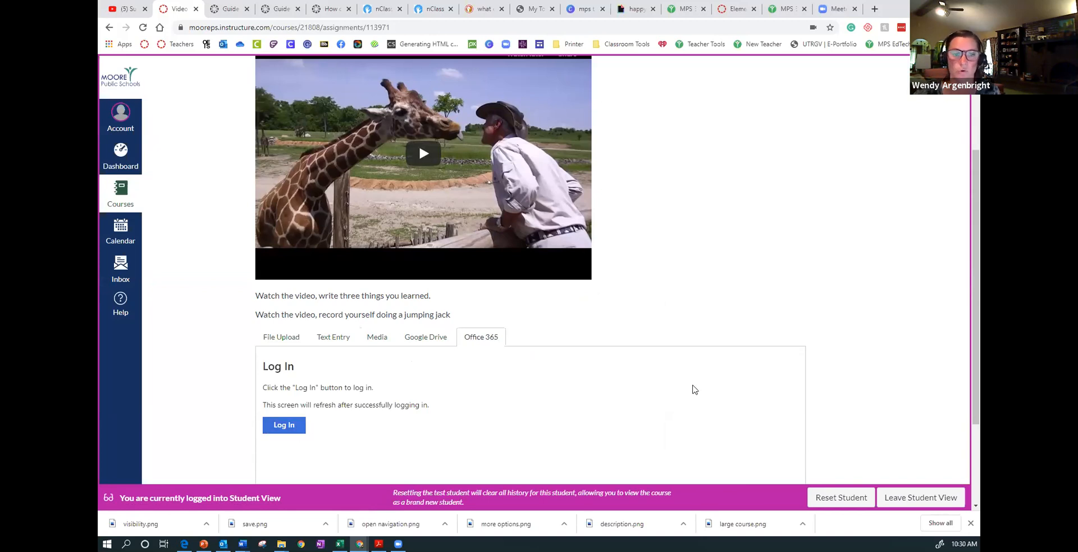
# - Fill the text entry submission's first two numbered lines with "one" and "two", and submit the assignment
pyautogui.click(334, 337)
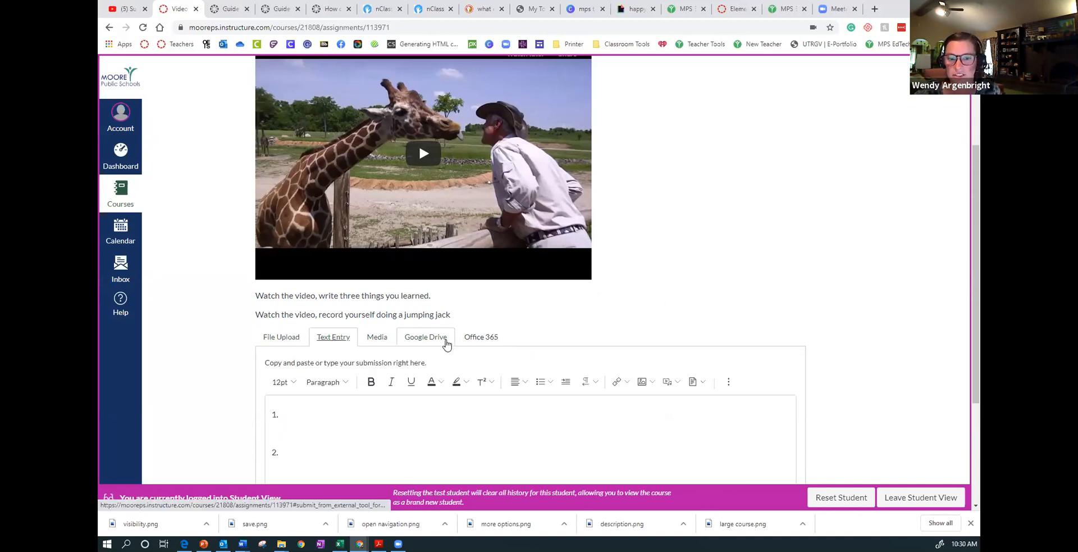
pyautogui.click(319, 410)
pyautogui.write('one  2. ')
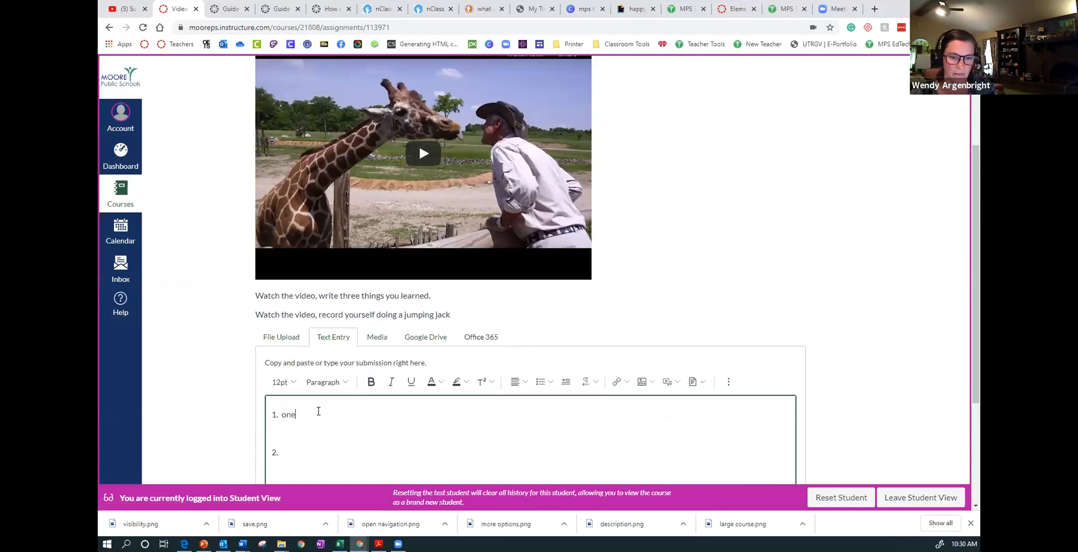
pyautogui.write('tw')
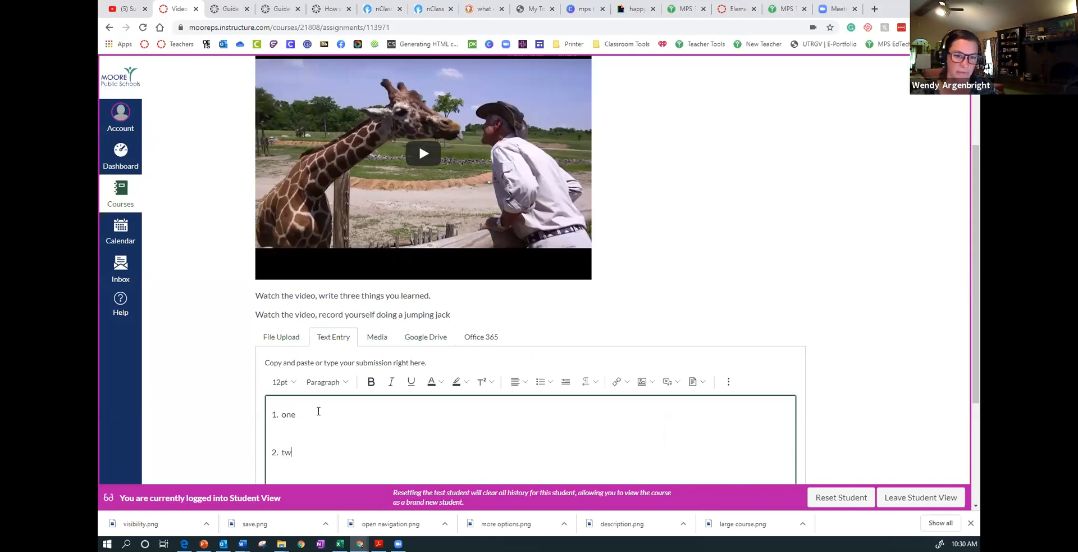
pyautogui.click(883, 267)
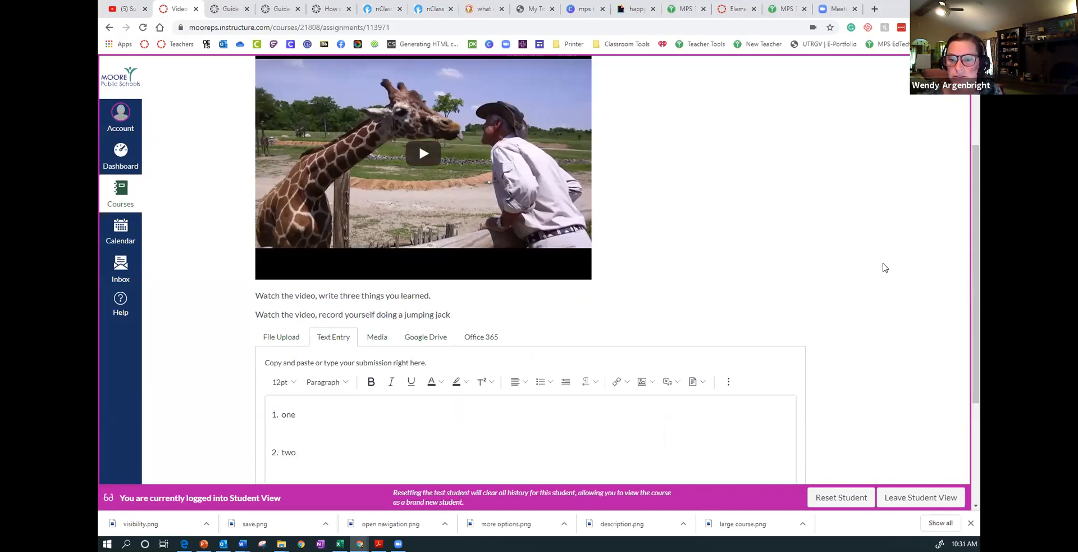
pyautogui.scroll(3, 885, 267)
pyautogui.scroll(-5, 885, 267)
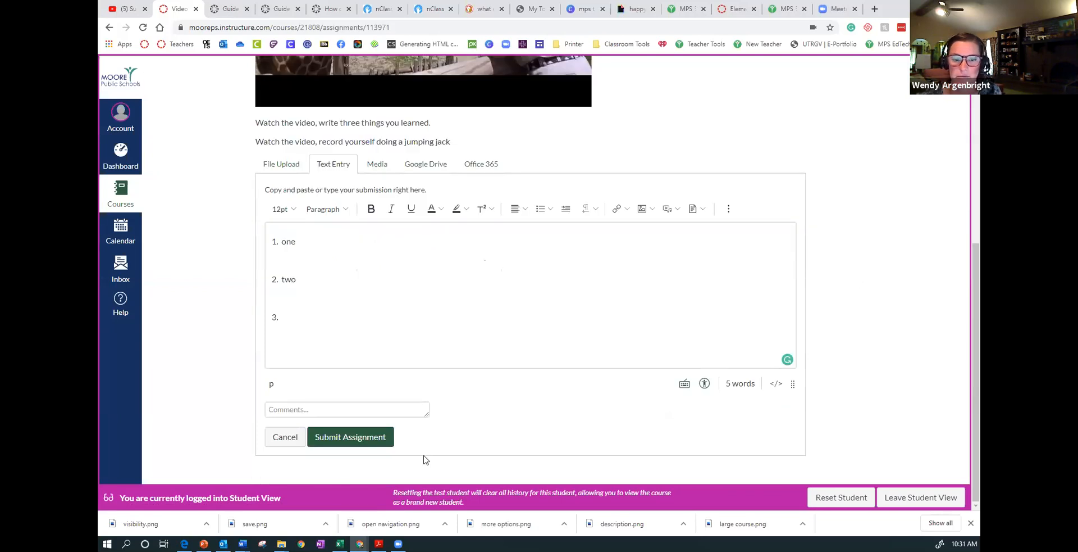
pyautogui.click(338, 441)
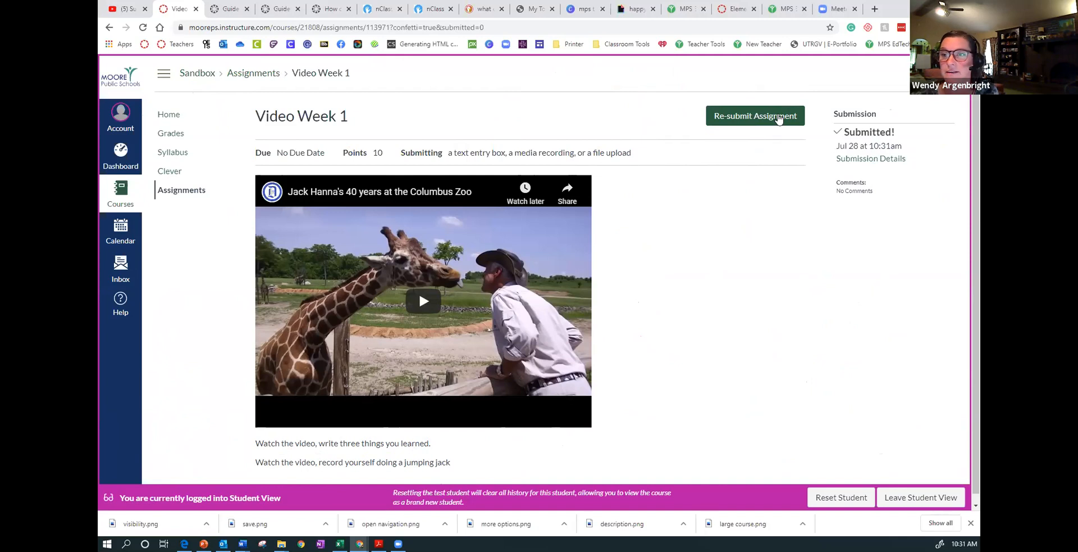
# - Resubmit the assignment as a file upload using "course sections.JPG" from the Downloads folder
pyautogui.click(778, 118)
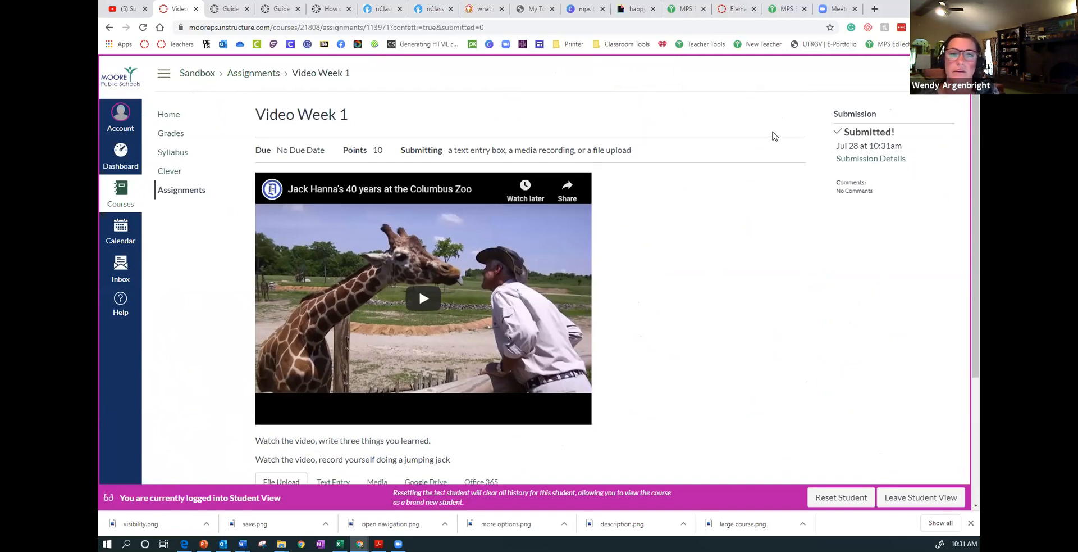
pyautogui.scroll(-3, 747, 216)
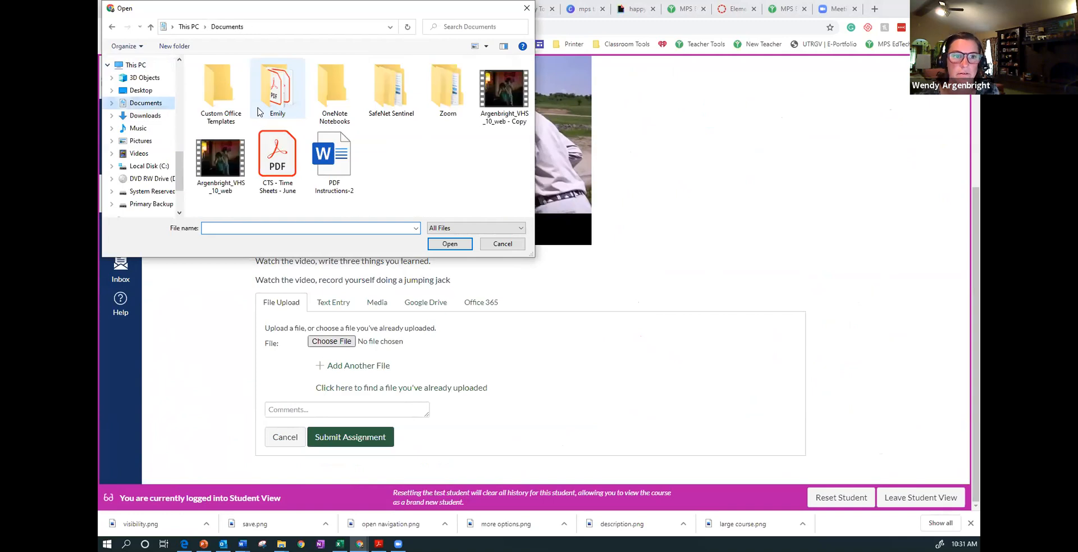
pyautogui.click(144, 116)
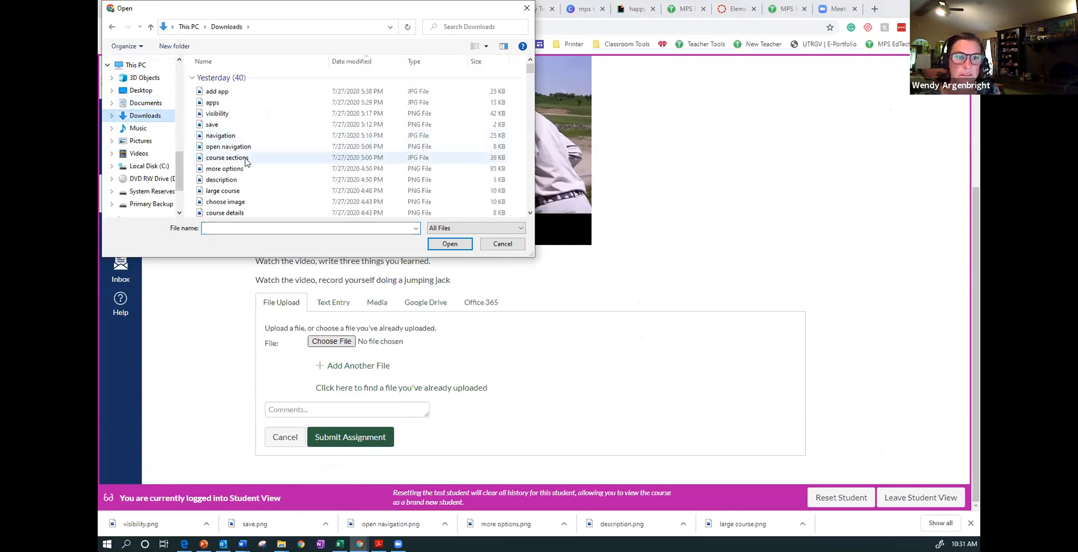
pyautogui.click(227, 157)
pyautogui.click(450, 243)
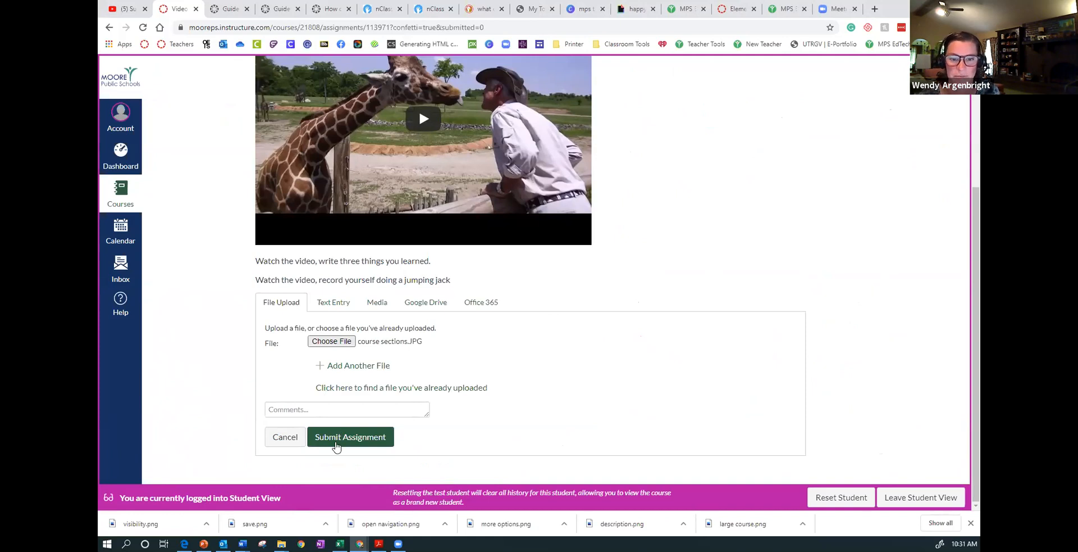
pyautogui.click(337, 444)
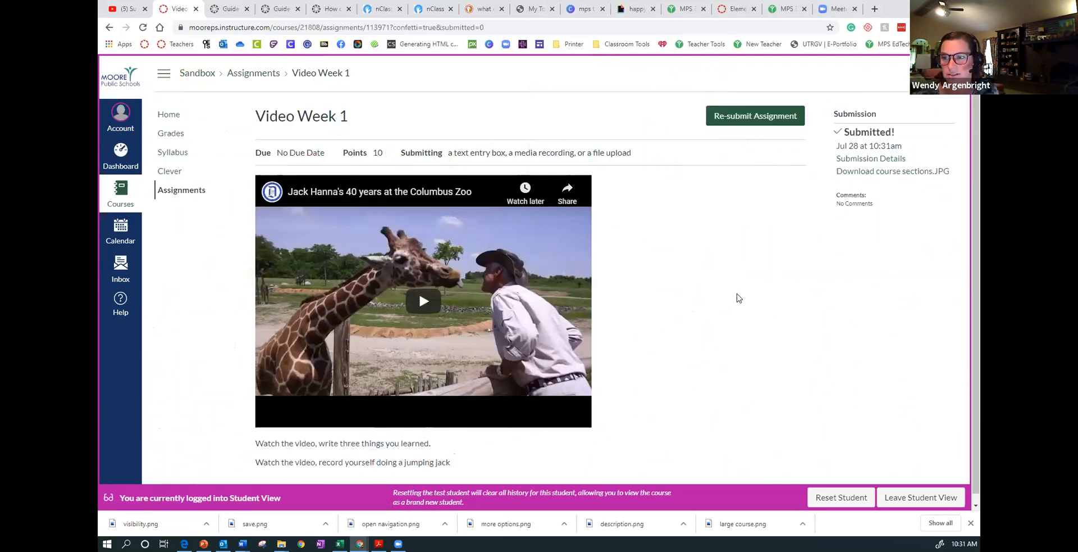
# - Leave Student View, open the assignment in SpeedGrader, and view the test student's earlier text entry submission
pyautogui.click(891, 498)
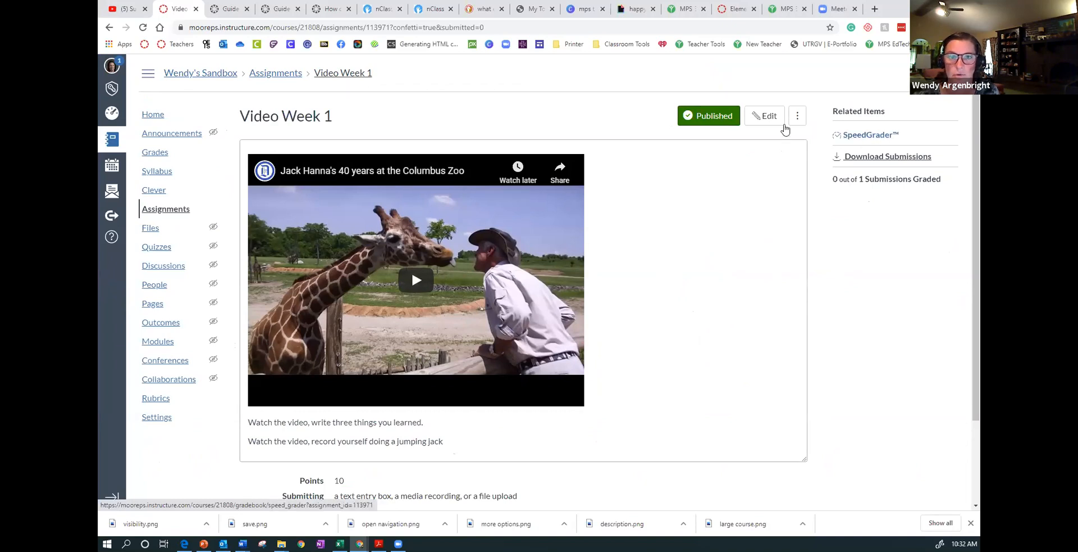
pyautogui.click(853, 139)
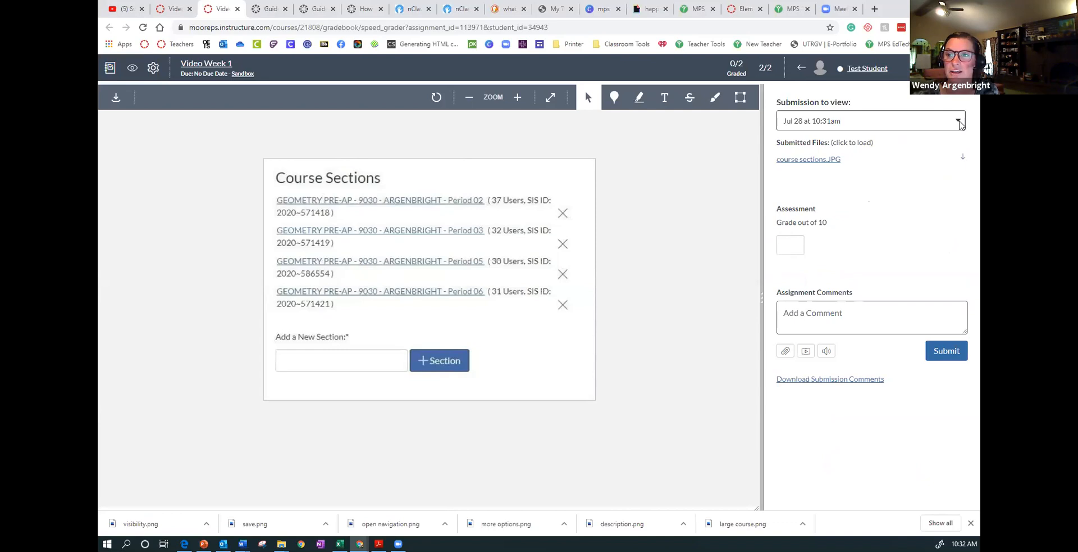
pyautogui.click(960, 125)
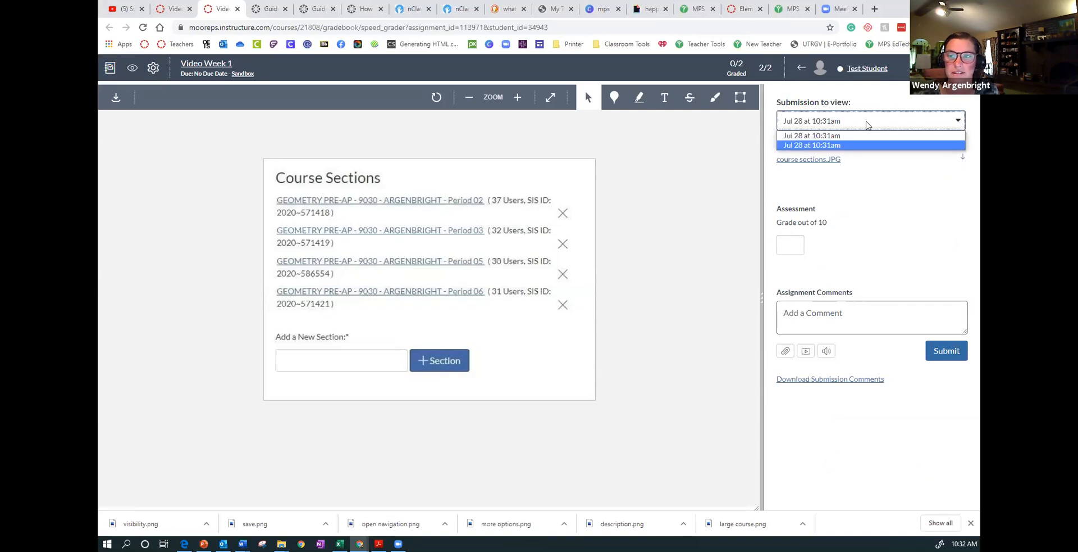
pyautogui.click(855, 144)
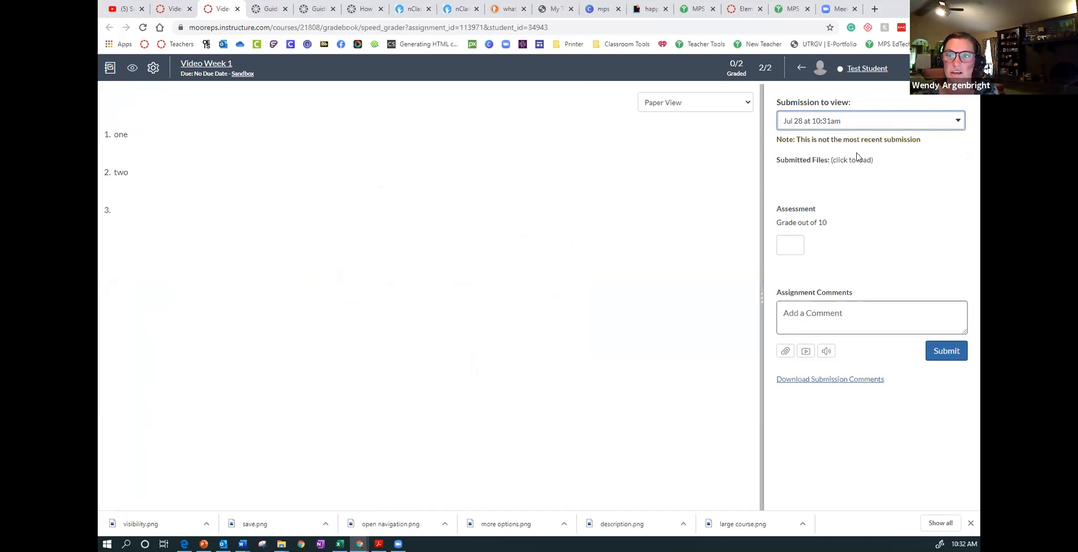
pyautogui.click(919, 121)
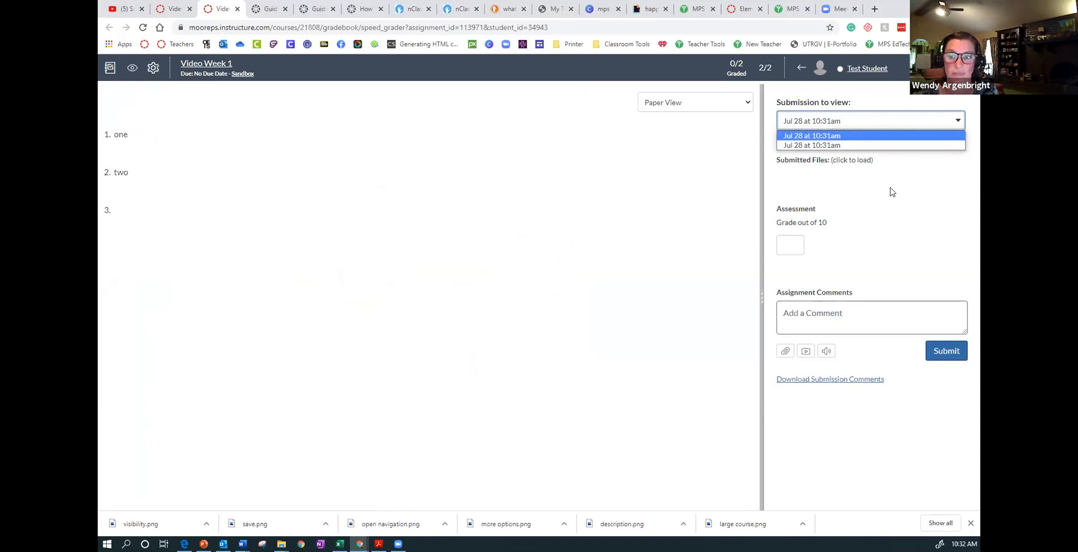
# - Try a grade of 10 for the test student's submission, clear it again, and move to the comment field
pyautogui.click(798, 251)
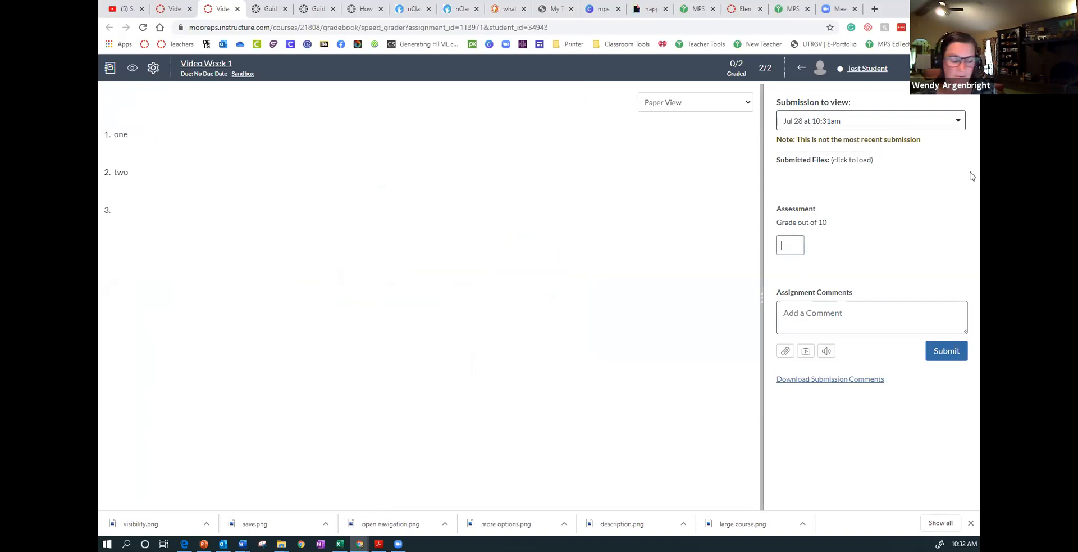
pyautogui.write('10')
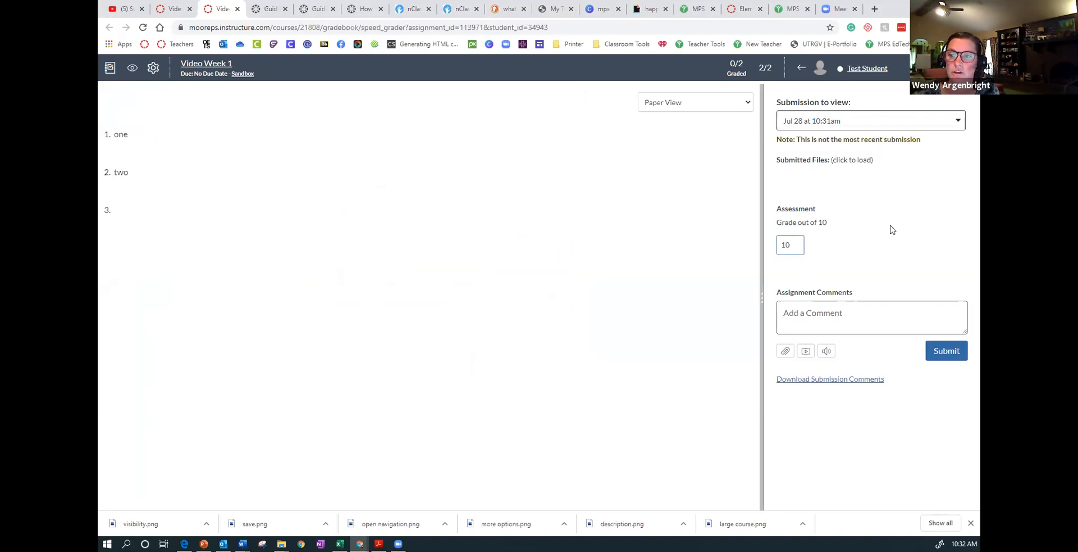
pyautogui.press('BackSpace')
pyautogui.press('BackSpace')
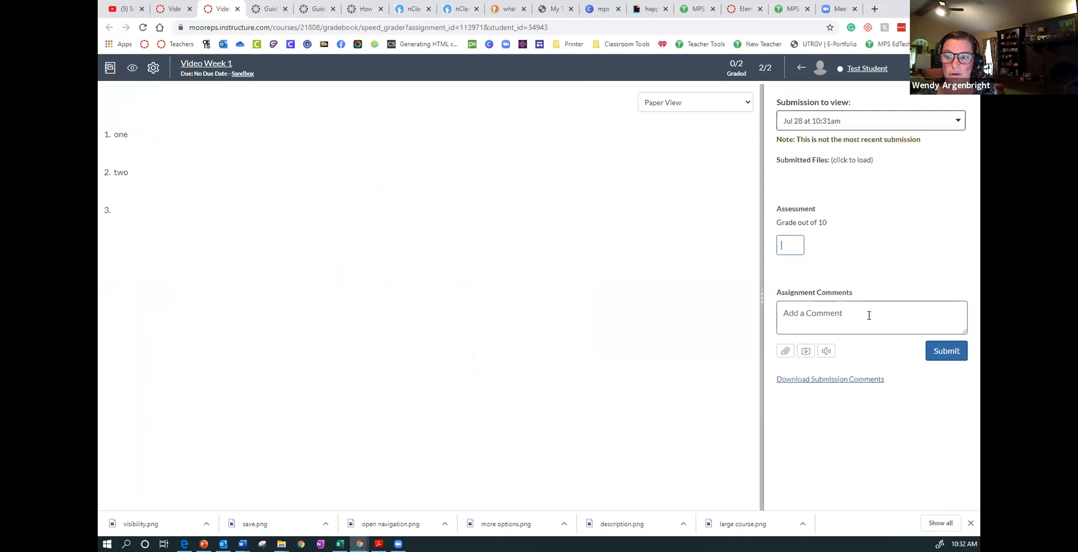
pyautogui.press('Tab')
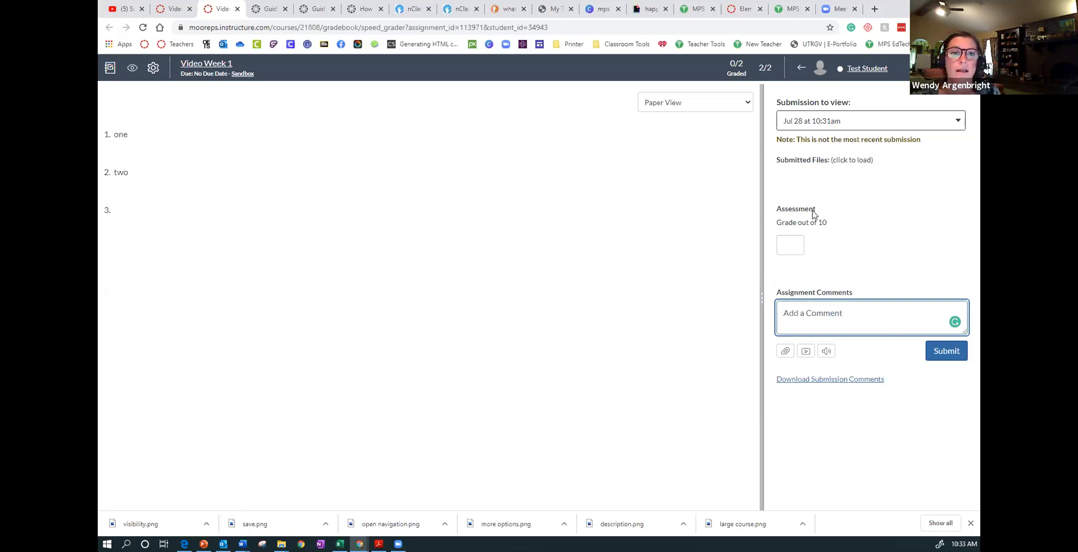
# - Search the web for "video physical education 2nd grade" in the browser tab showing the Canvas guides
pyautogui.click(176, 10)
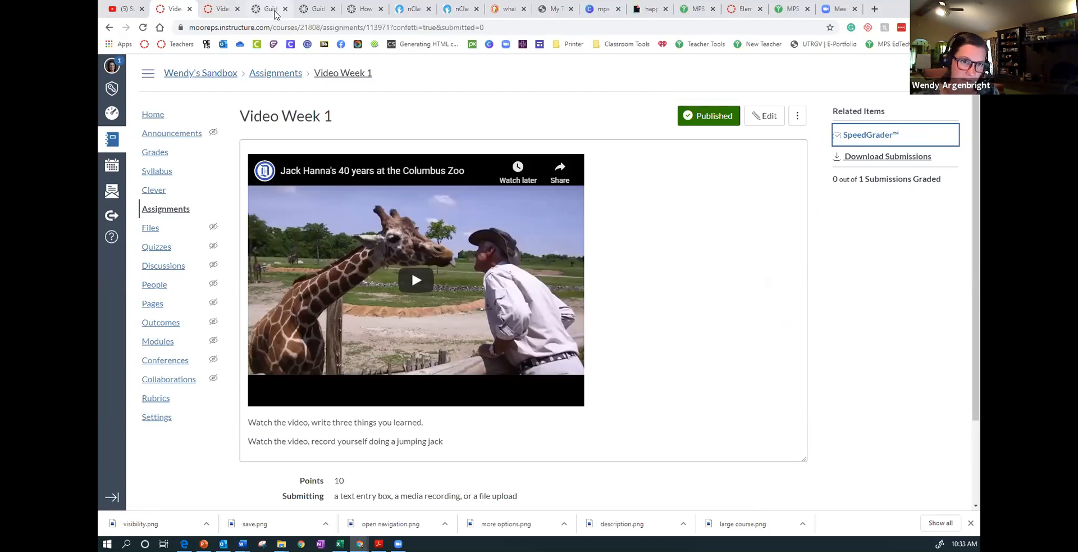
pyautogui.click(275, 10)
pyautogui.click(281, 28)
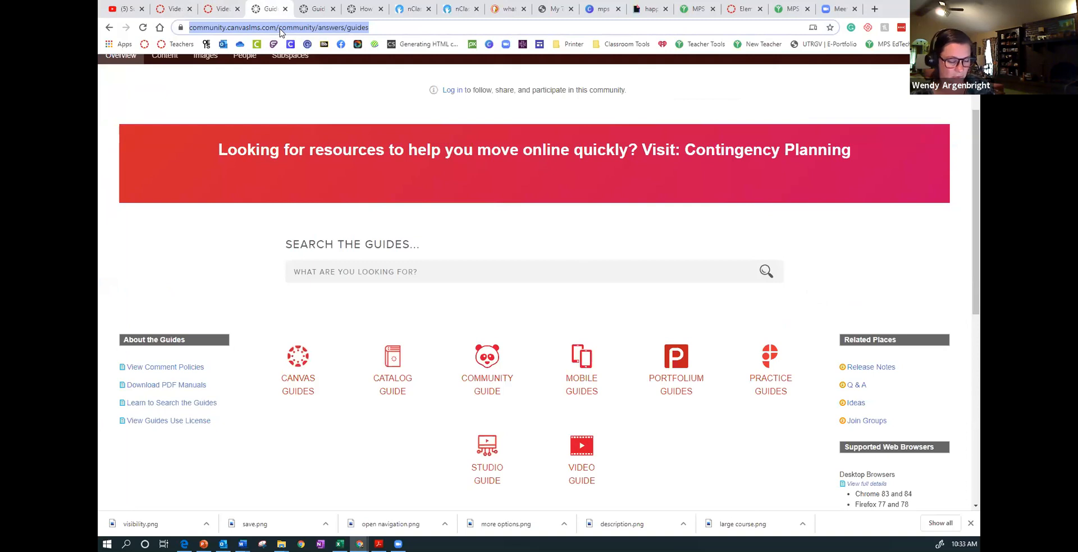
pyautogui.write('video')
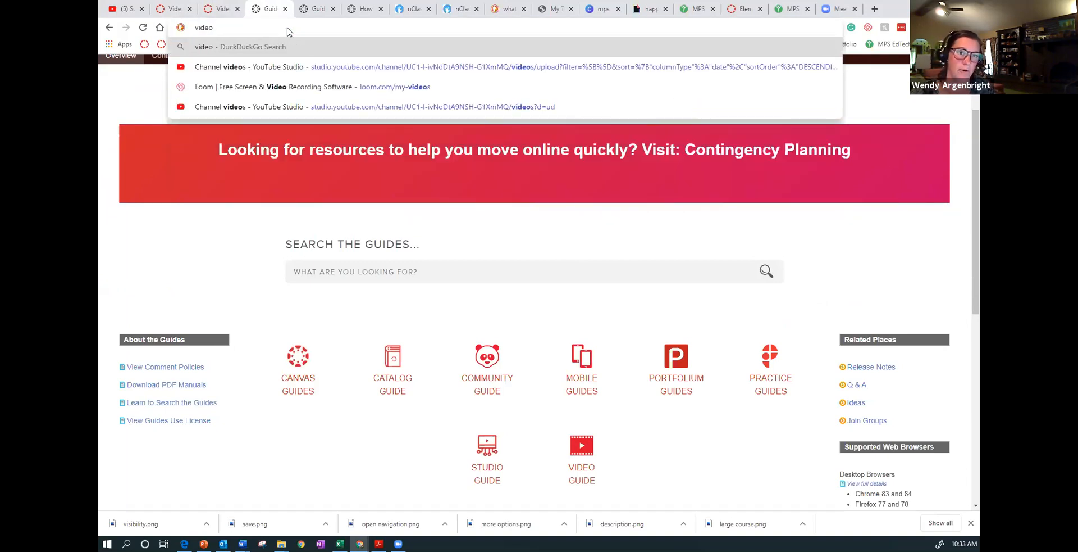
pyautogui.write(' physical education 2nd grade')
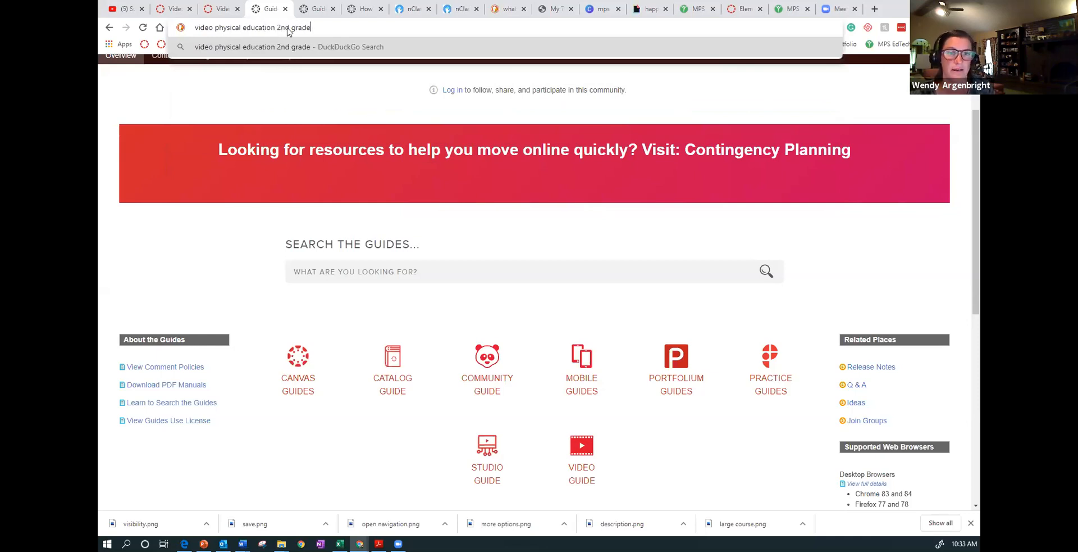
pyautogui.press('Return')
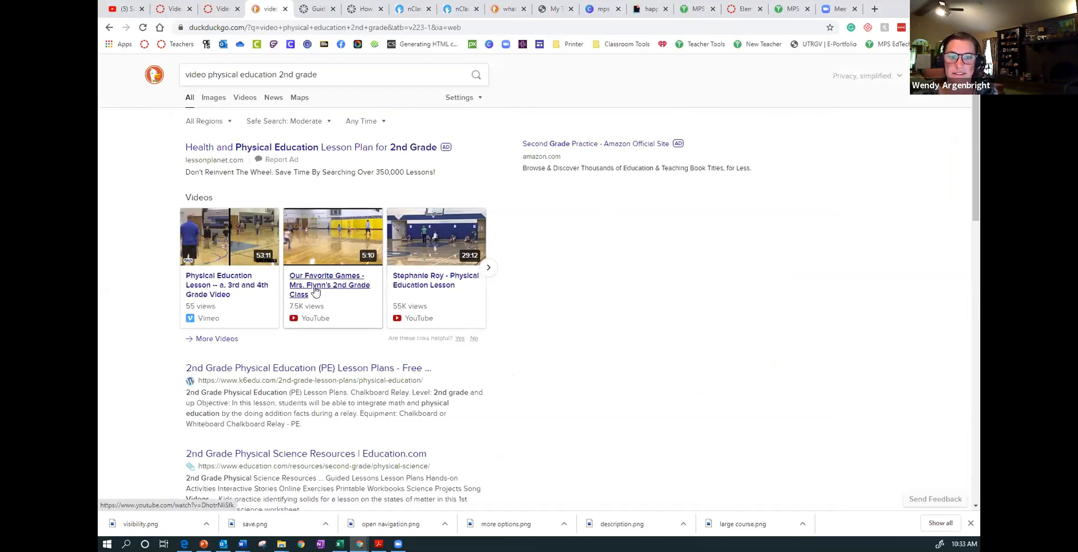
# - Open the Vimeo result "Physical Education Lesson -- a. 3rd and 4th Grade Video" and bring up its sharing options
pyautogui.click(222, 297)
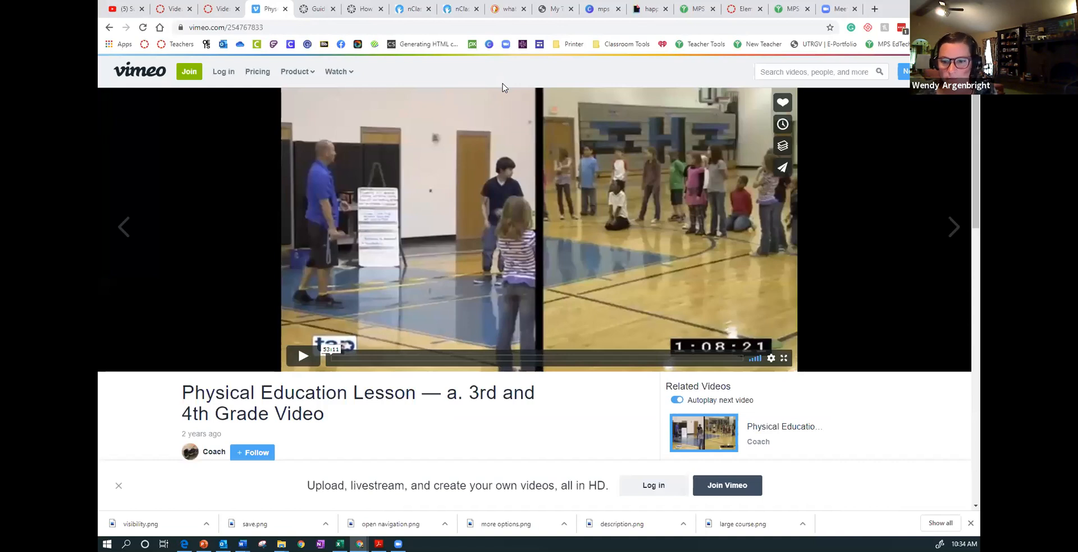
pyautogui.scroll(-3, 817, 188)
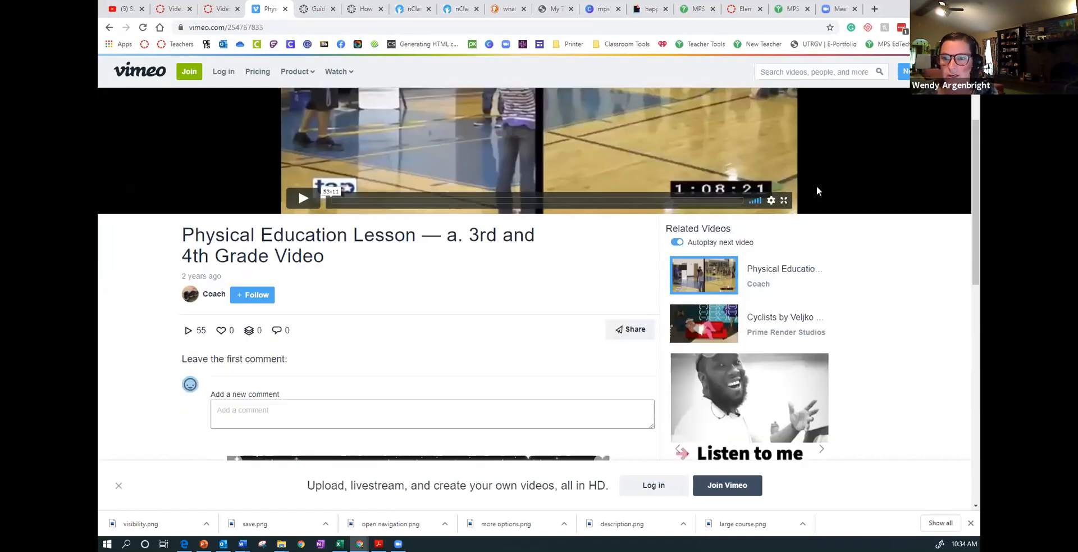
pyautogui.click(619, 334)
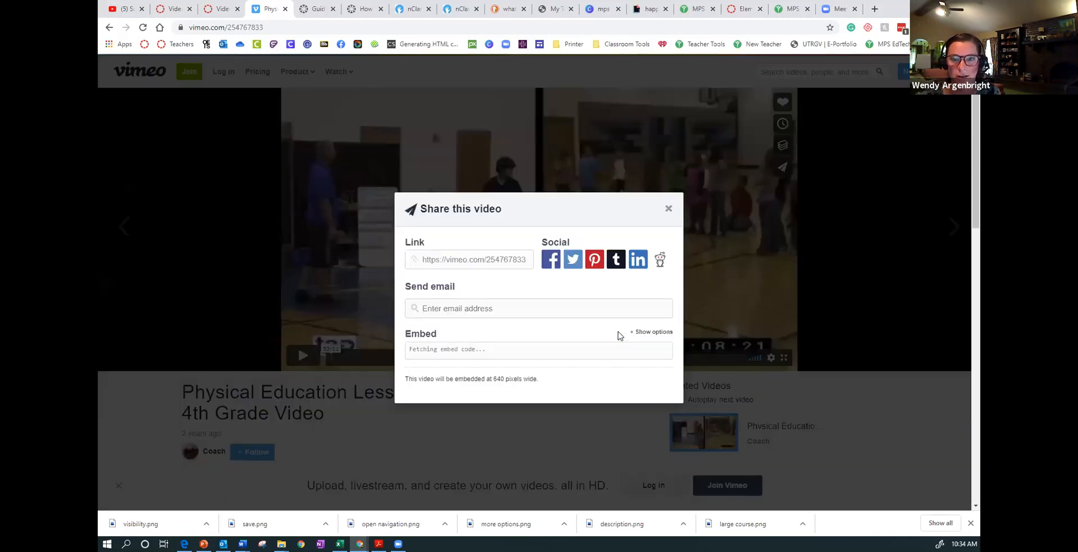
# - Select the video's entire embed code in the sharing dialog
pyautogui.scroll(-1, 448, 344)
pyautogui.scroll(1, 448, 344)
pyautogui.moveTo(394, 336); pyautogui.dragTo(443, 342)
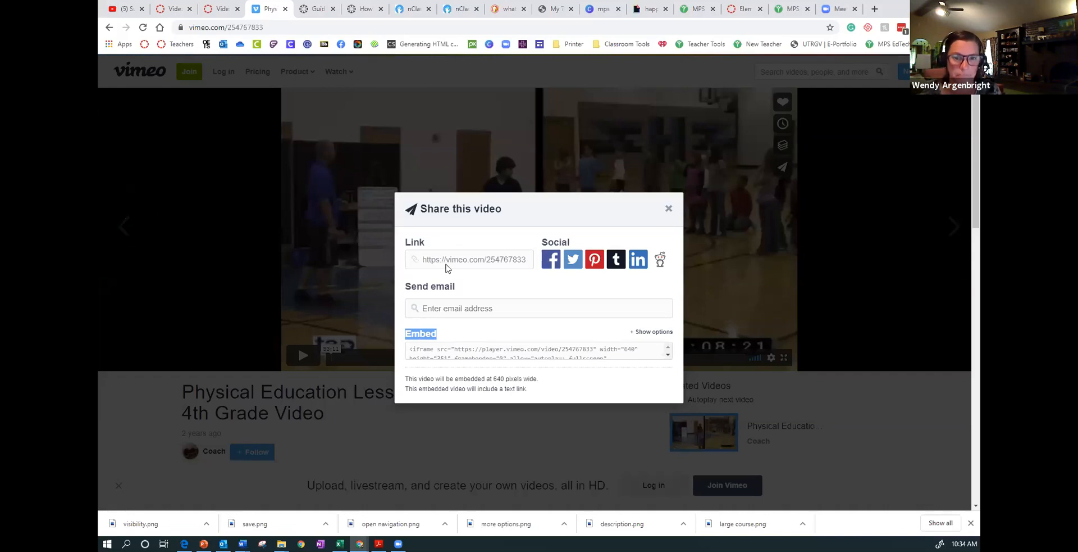
pyautogui.click(474, 308)
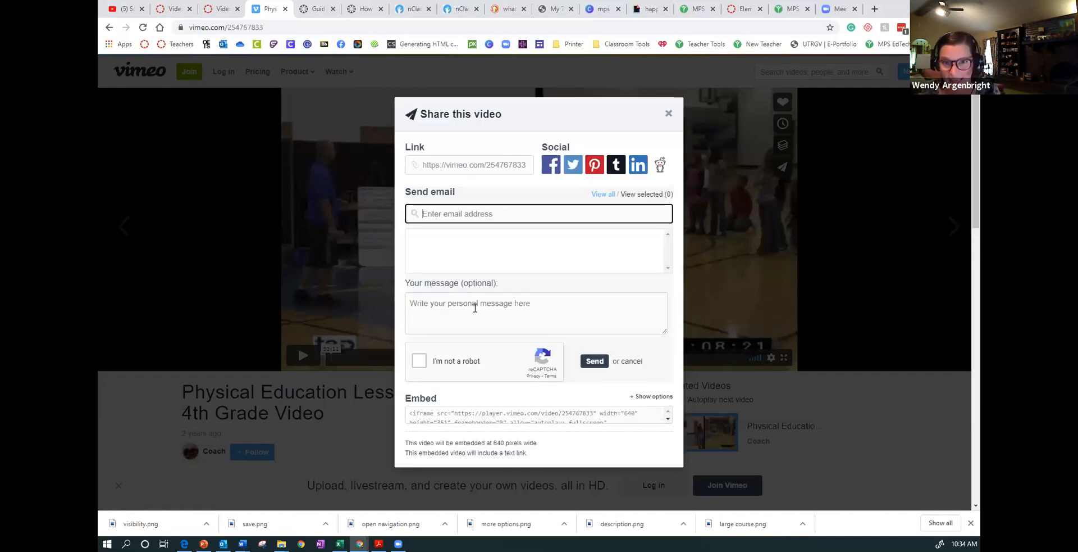
pyautogui.scroll(-1, 458, 405)
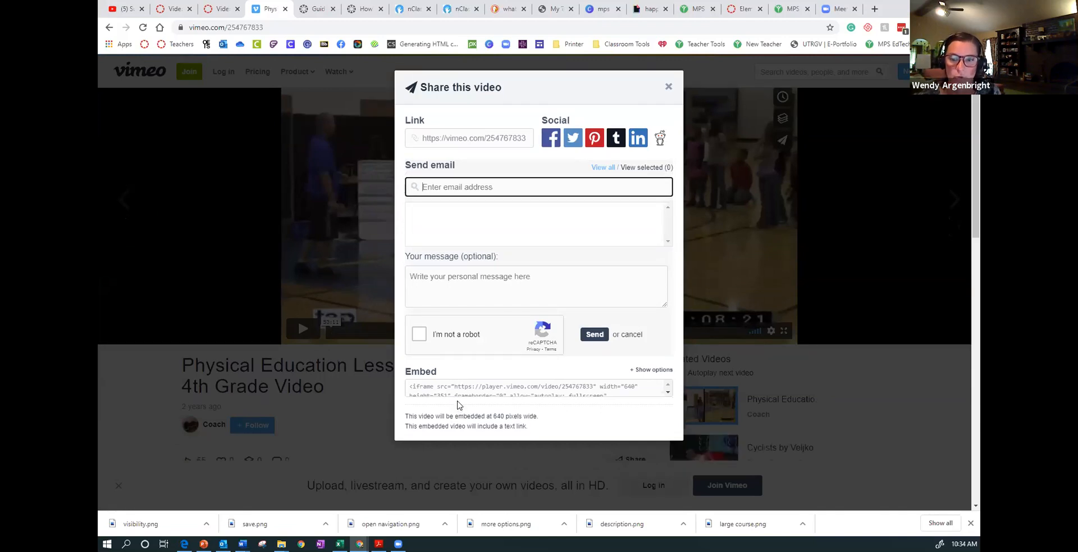
pyautogui.scroll(-3, 458, 405)
pyautogui.click(438, 313)
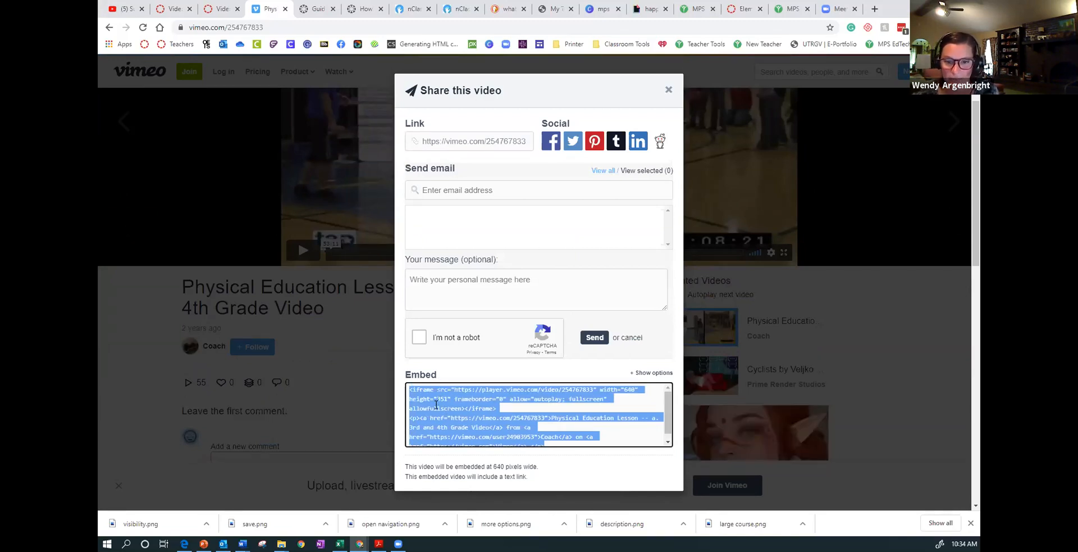
pyautogui.click(619, 397)
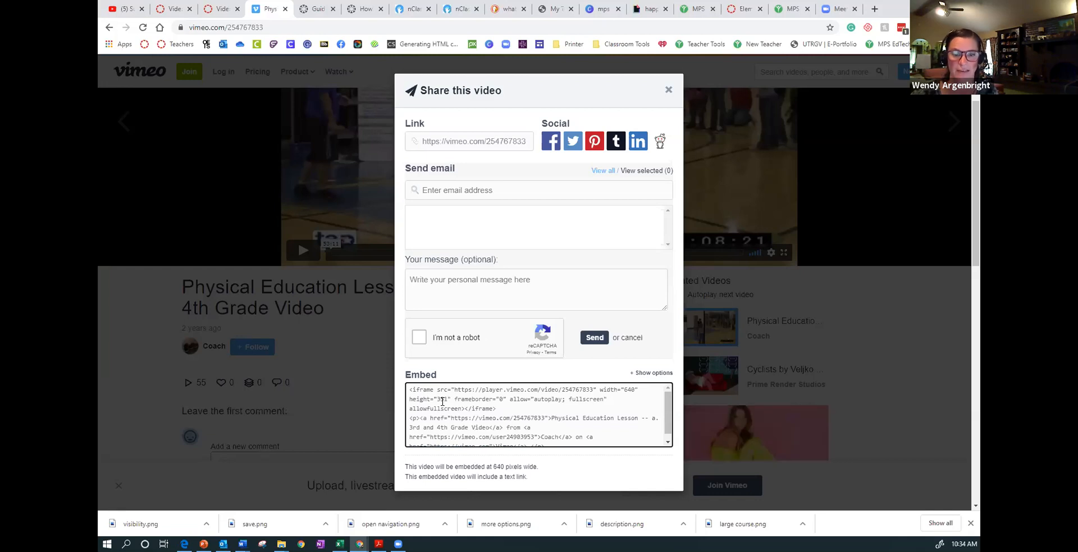
pyautogui.scroll(-1, 443, 401)
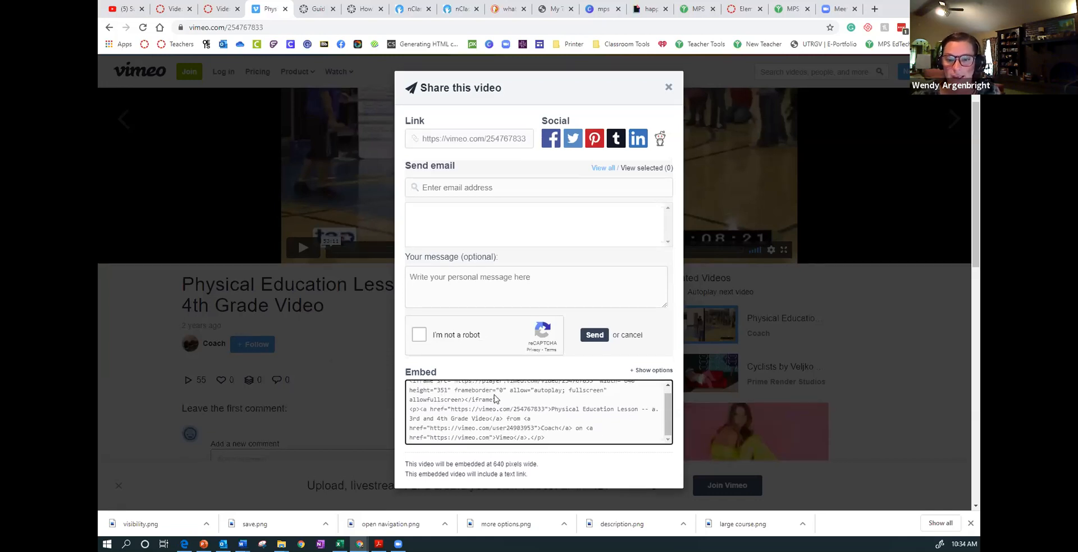
pyautogui.scroll(-1, 497, 398)
pyautogui.moveTo(550, 388); pyautogui.dragTo(410, 332)
pyautogui.hotkey('ctrl', 'c')
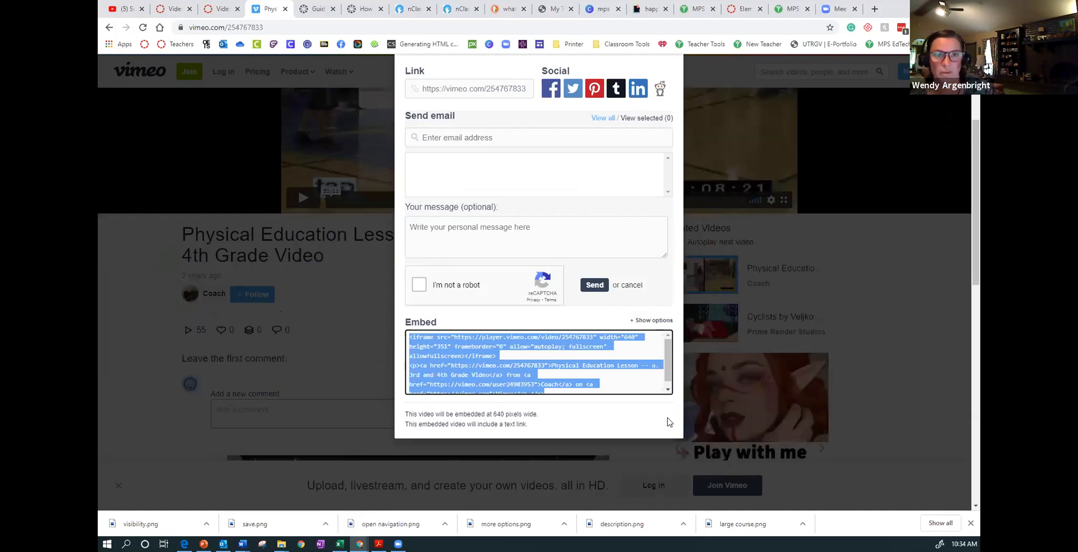
# - Return to the Canvas assignment Video Week 1, start editing it, and bring up uploading or recording media for its description
pyautogui.click(163, 10)
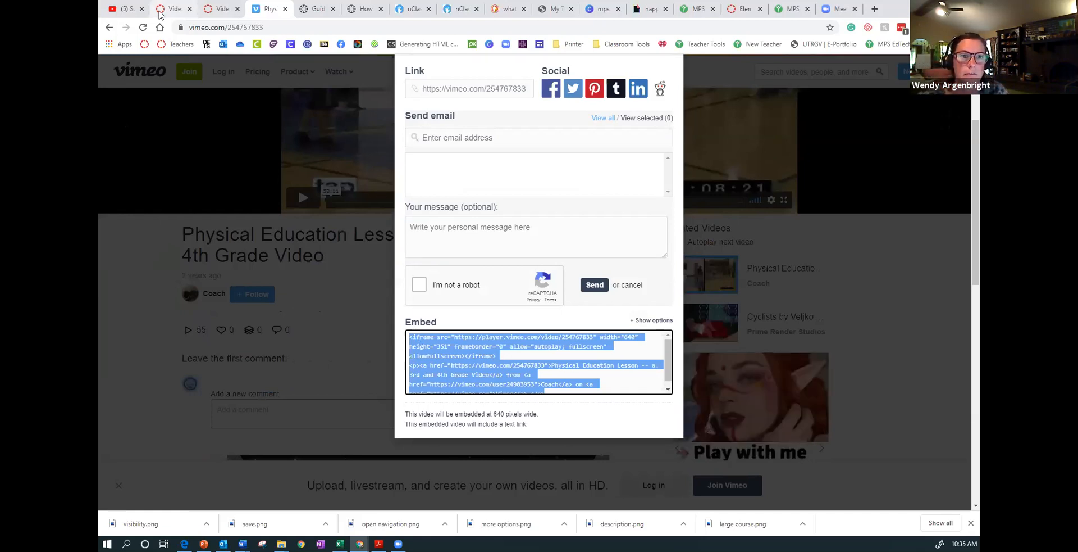
pyautogui.click(765, 117)
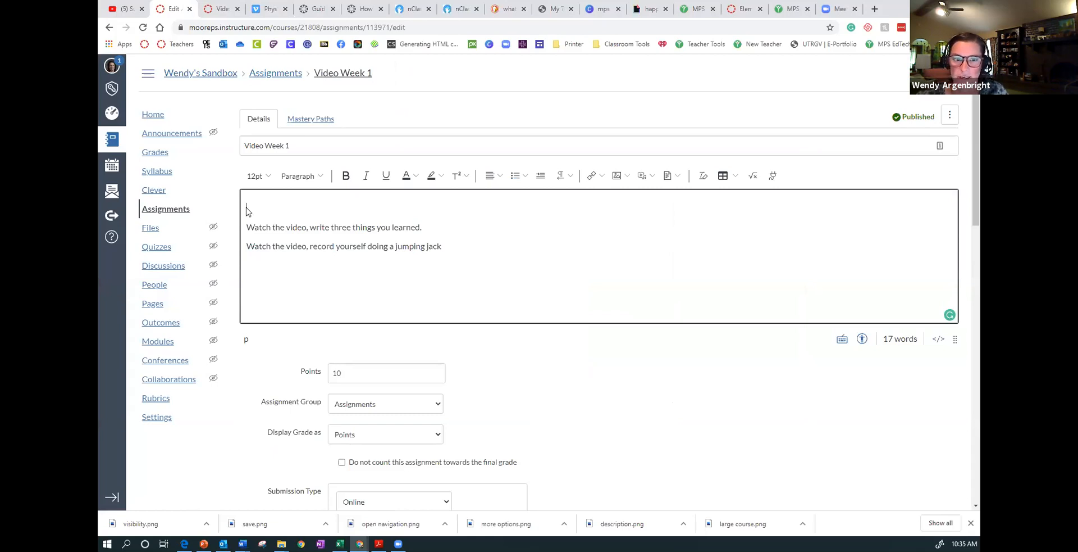
pyautogui.click(653, 176)
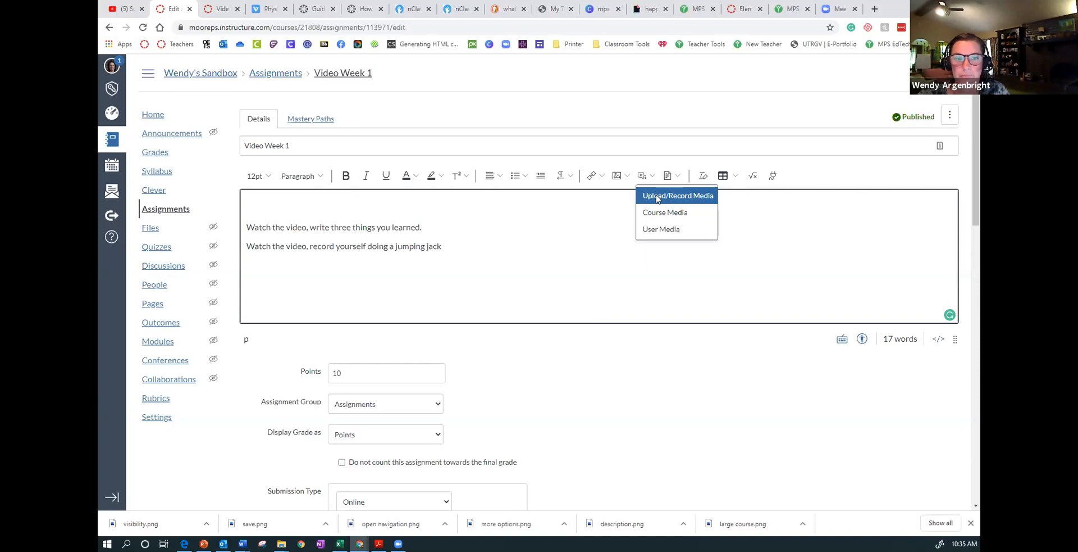
pyautogui.click(657, 197)
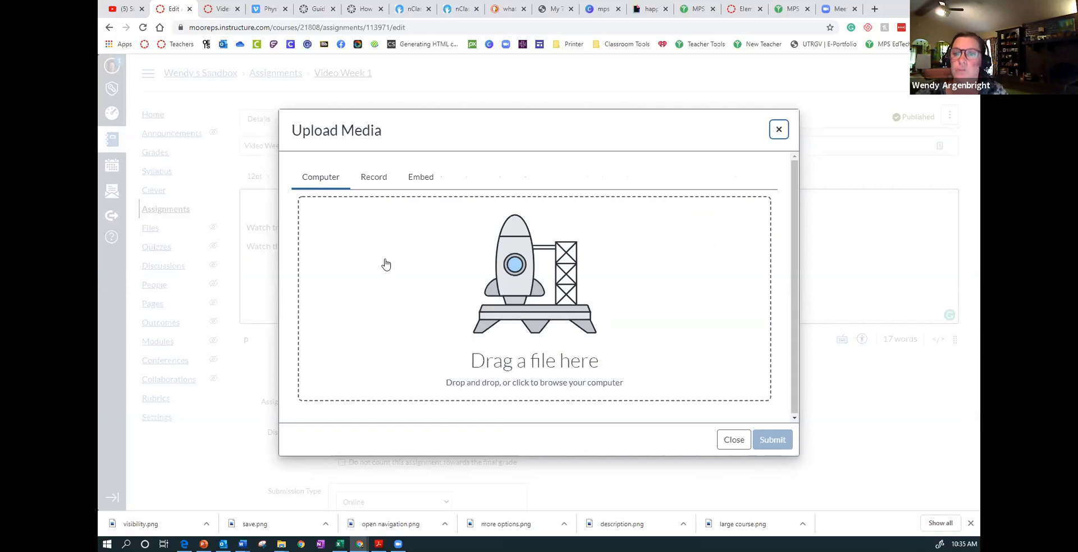
pyautogui.click(563, 312)
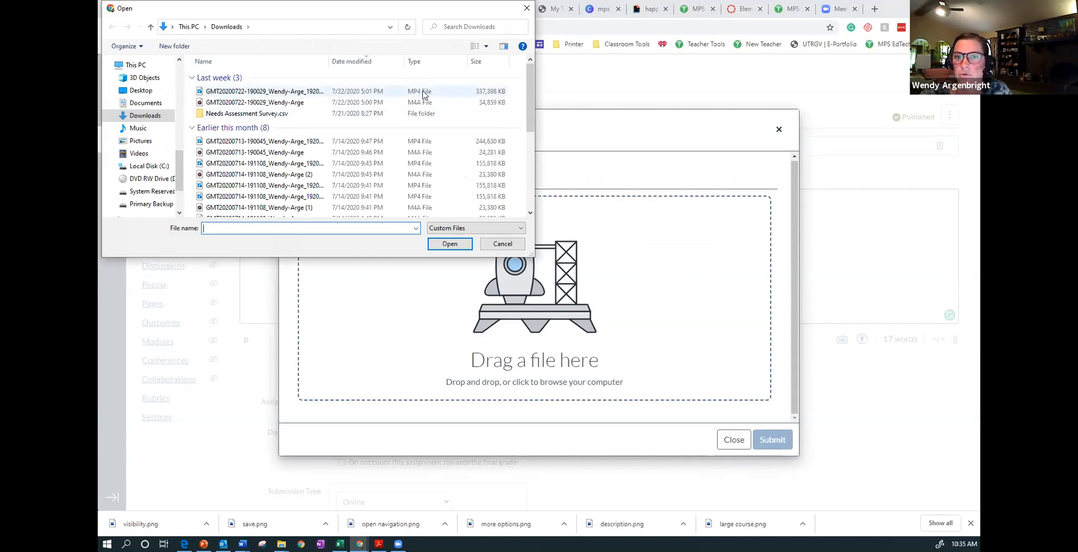
pyautogui.click(503, 244)
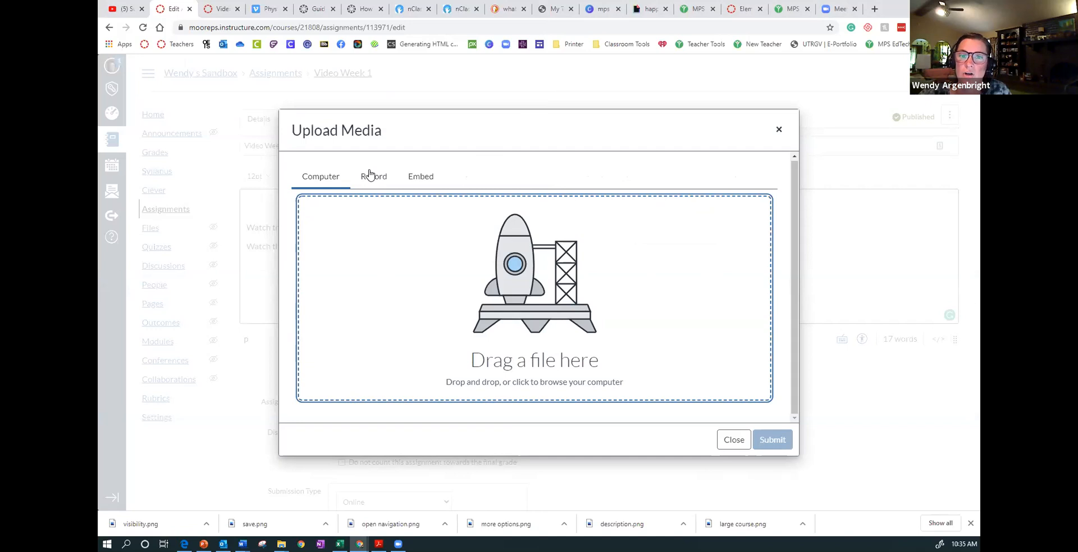
pyautogui.click(371, 175)
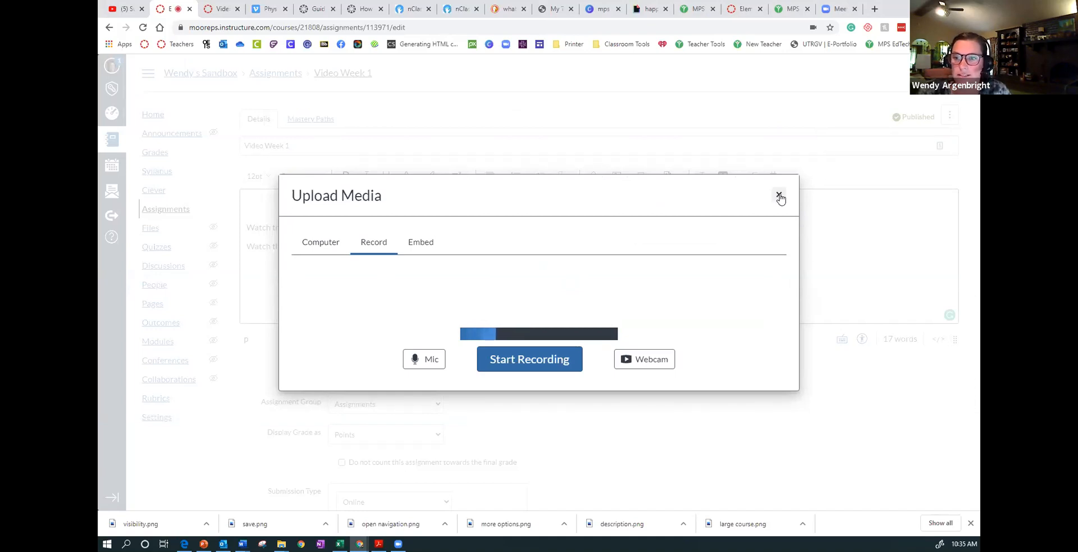
# - Embed the Vimeo physical education video above the assignment's instructions using the copied embed code
pyautogui.click(423, 245)
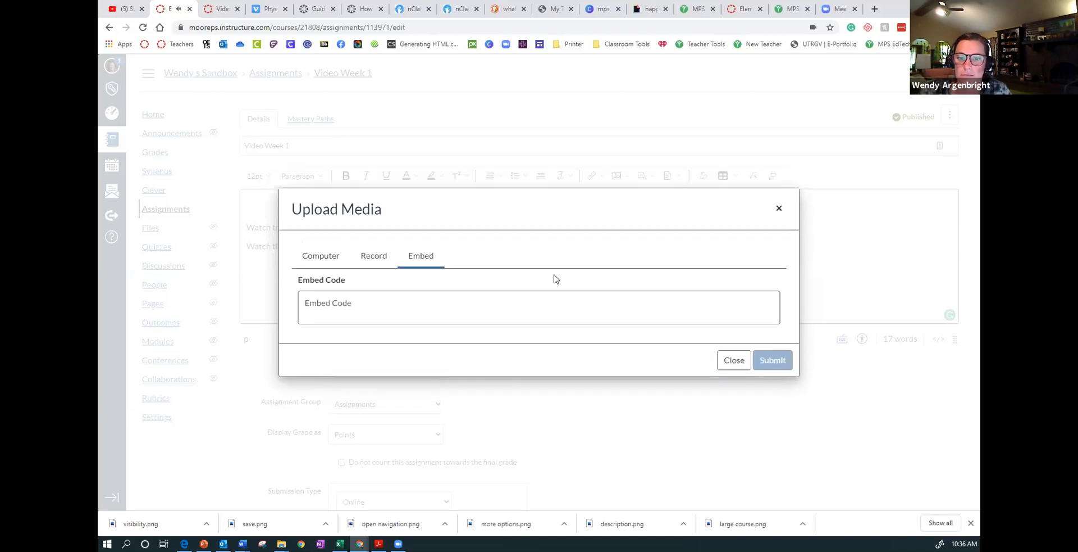
pyautogui.click(541, 304)
pyautogui.hotkey('ctrl', 'v')
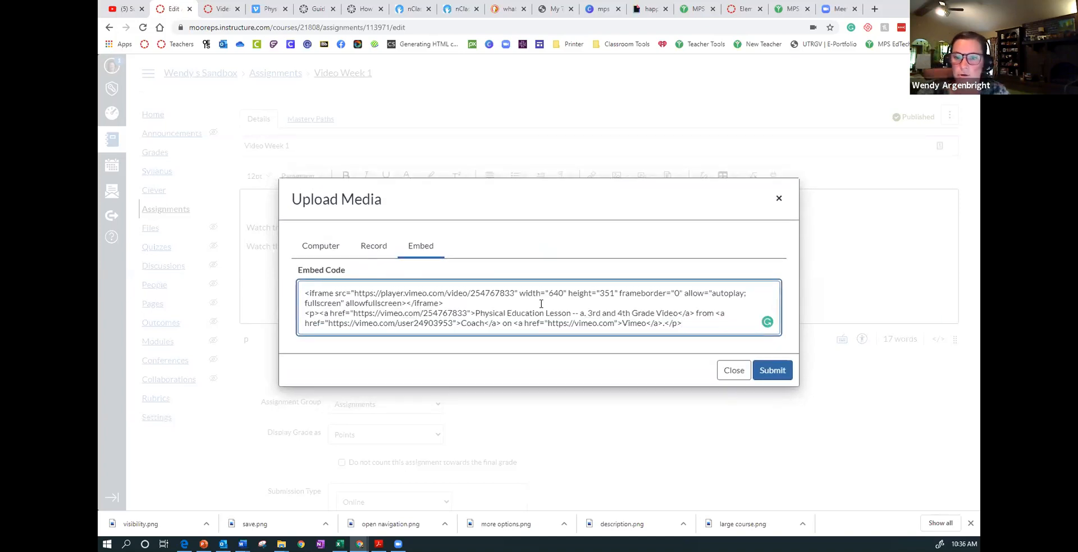
pyautogui.click(773, 369)
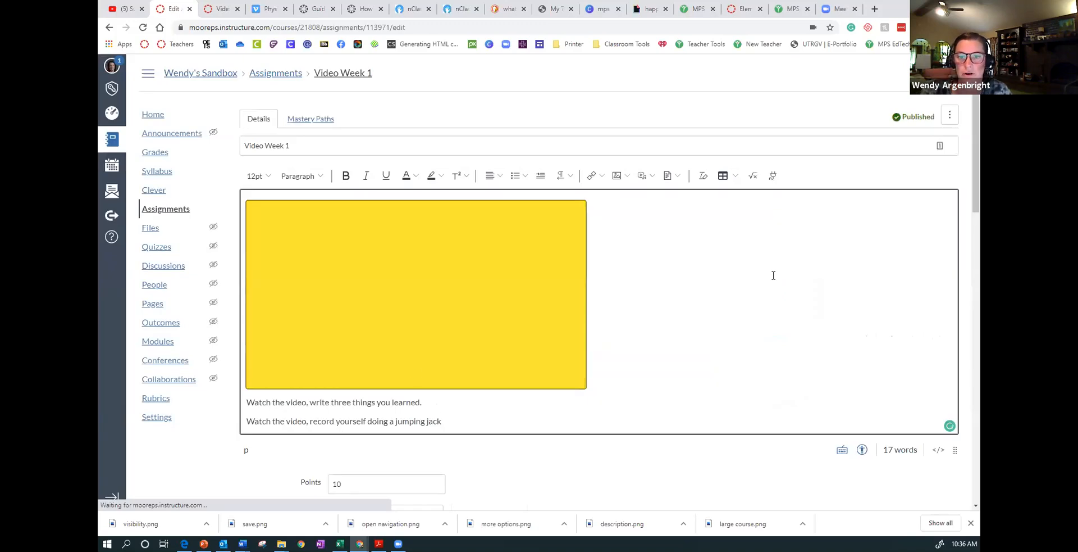
pyautogui.click(594, 296)
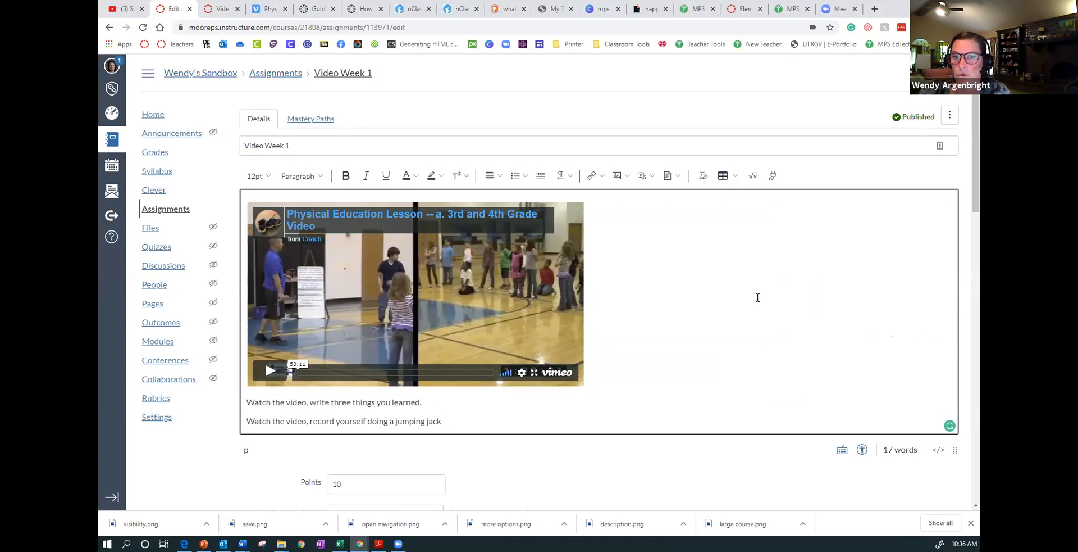
# - Review the remaining settings of the Video Week 1 assignment and save it
pyautogui.scroll(-3, 758, 297)
pyautogui.scroll(2, 723, 191)
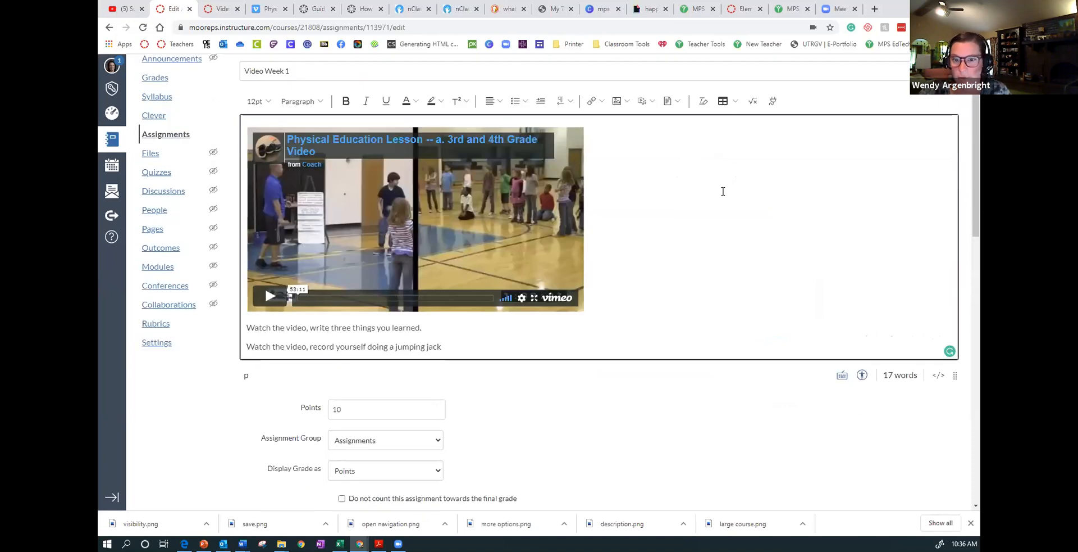
pyautogui.scroll(2, 724, 191)
pyautogui.scroll(-8, 818, 281)
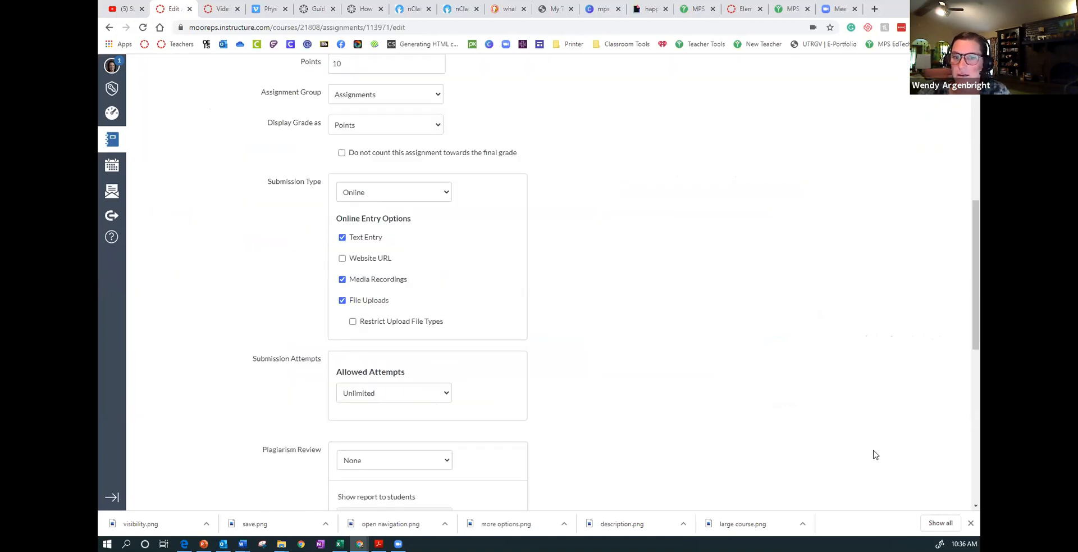
pyautogui.scroll(-8, 874, 454)
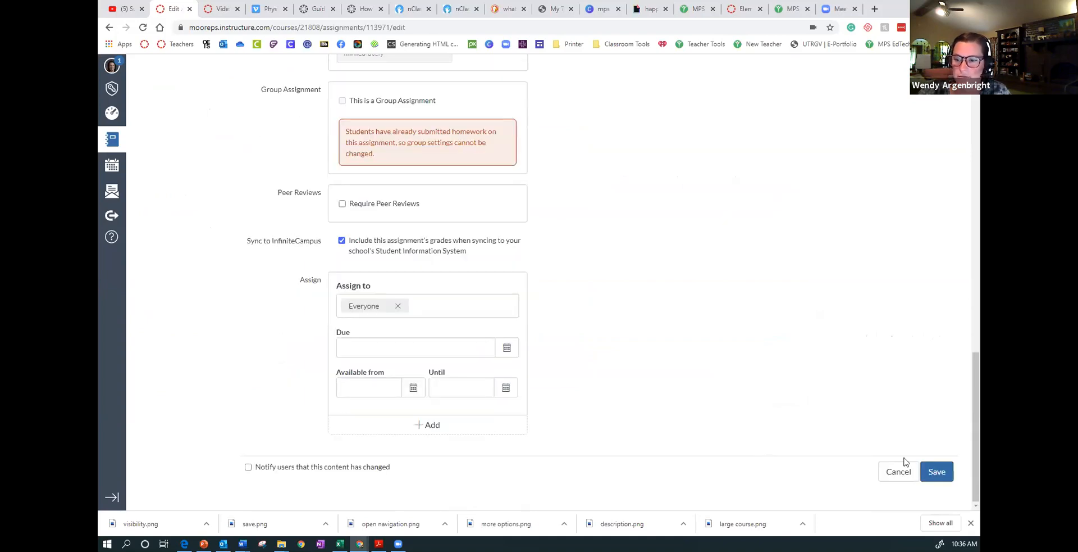
pyautogui.click(934, 470)
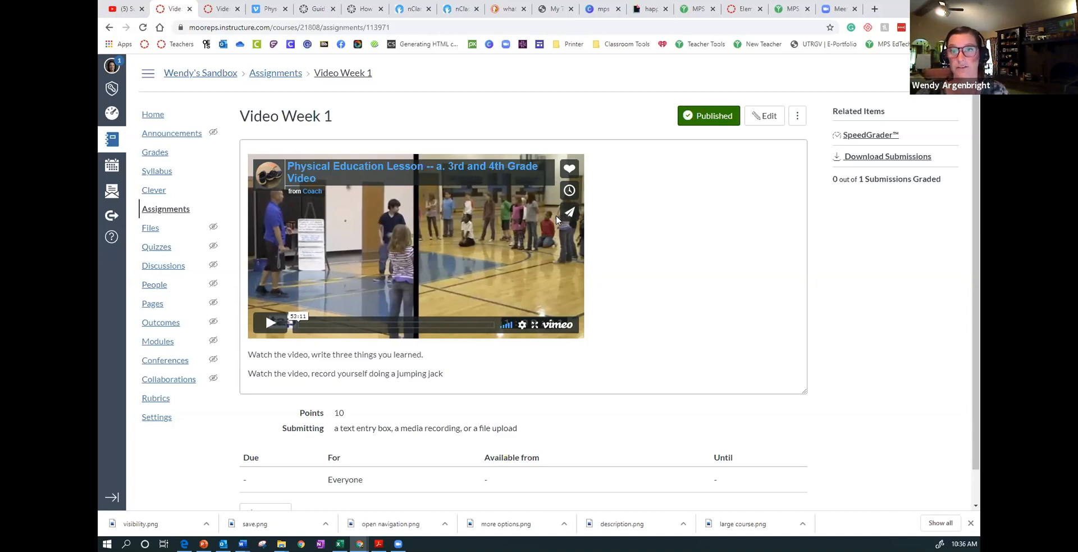
# - Go to the sandbox course's home page and open the full list of its pages
pyautogui.click(154, 115)
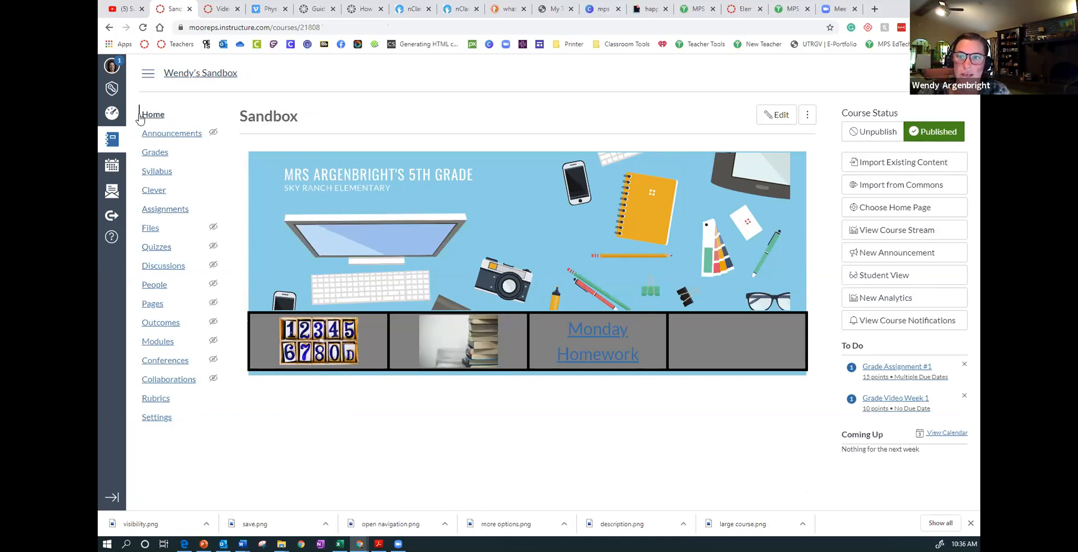
pyautogui.click(157, 305)
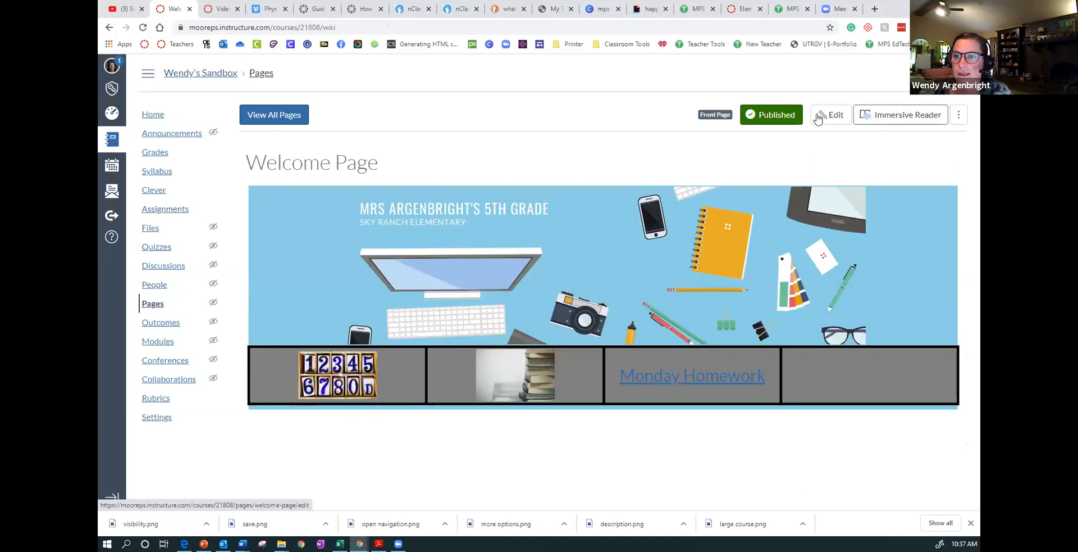
pyautogui.click(821, 119)
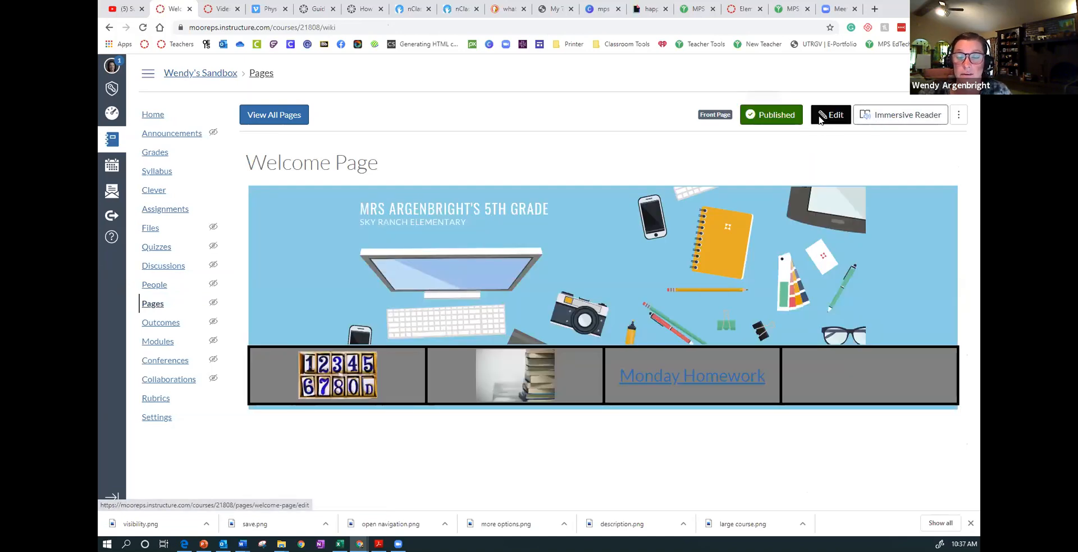
pyautogui.click(289, 115)
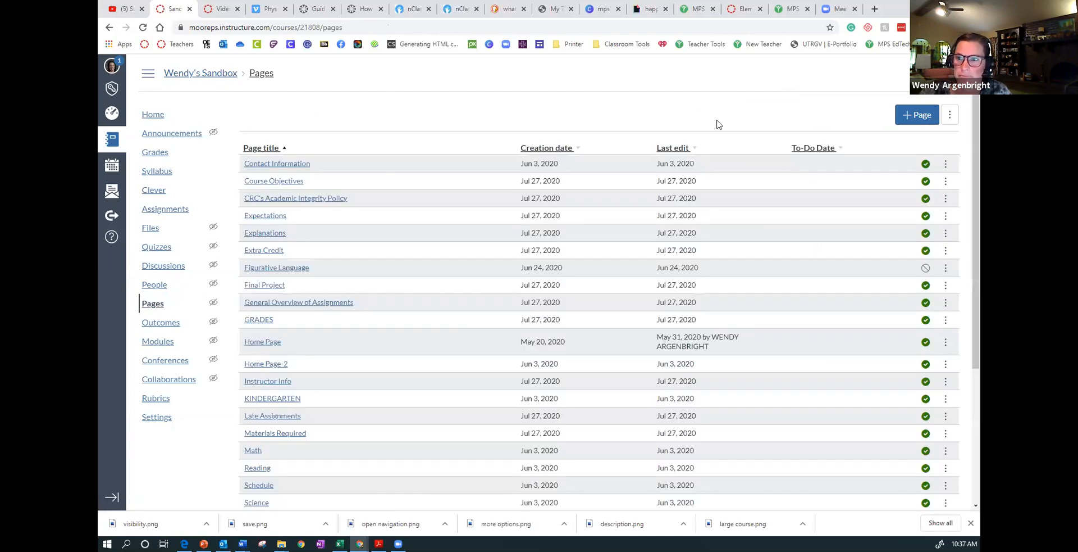
# - Create a new page titled "Home Page" and keep it open for editing
pyautogui.click(911, 116)
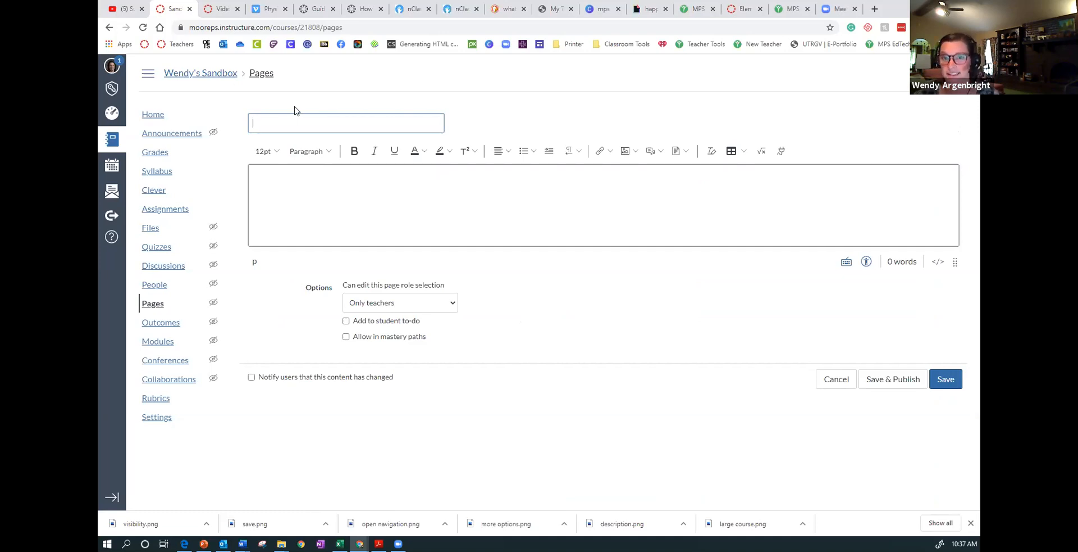
pyautogui.write('me Page')
pyautogui.press('Tab')
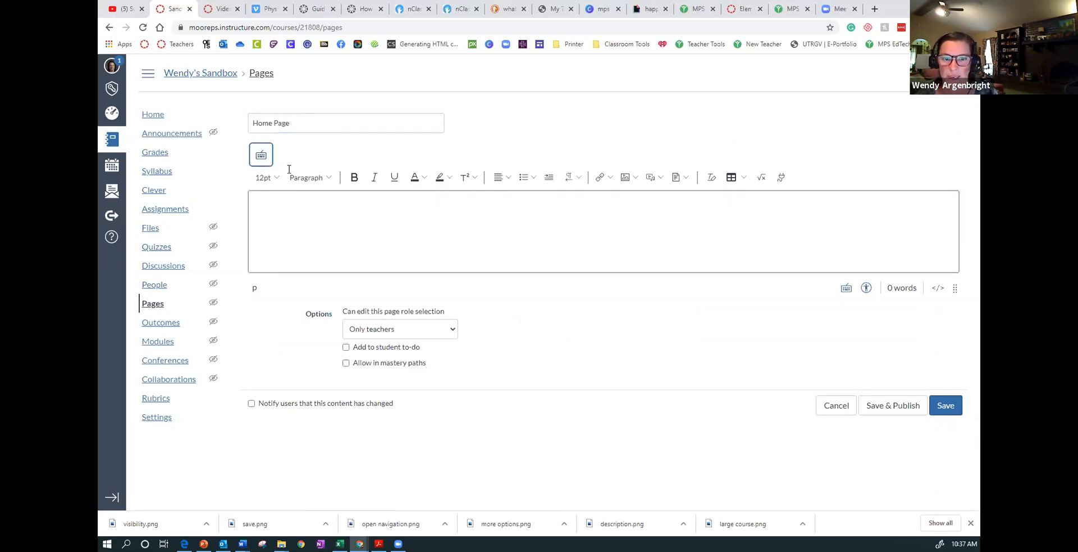
pyautogui.click(573, 197)
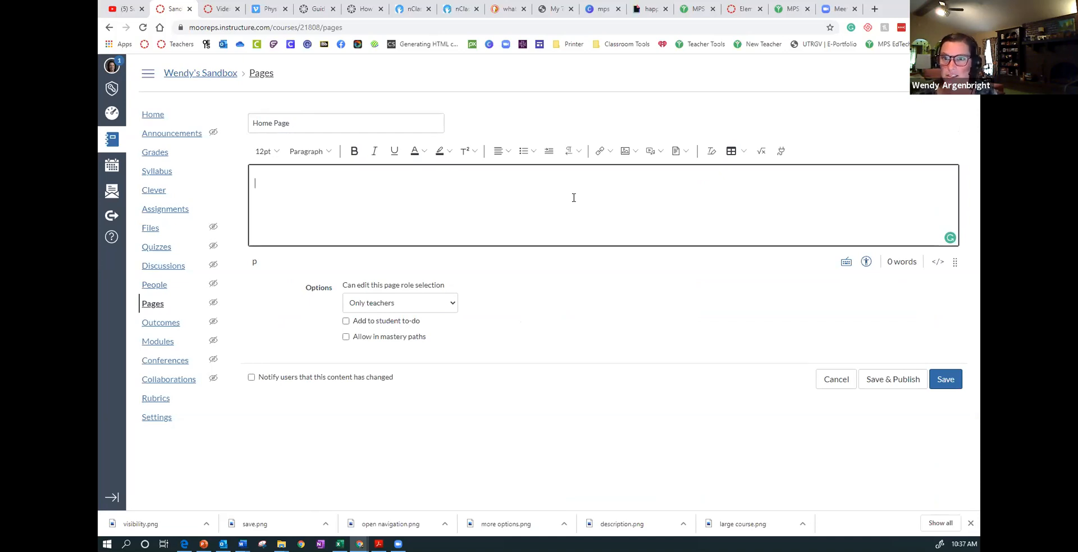
pyautogui.click(113, 116)
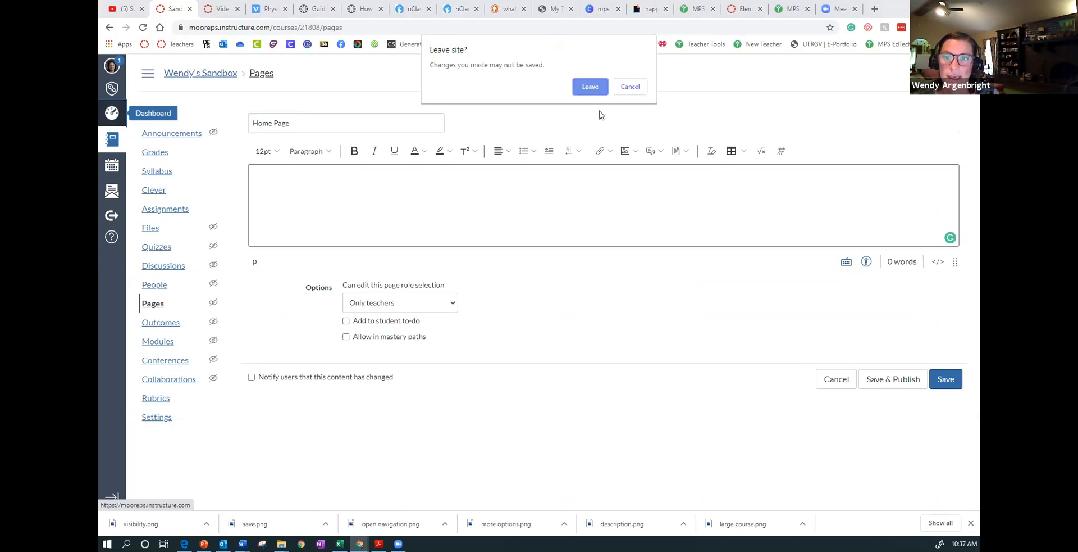
pyautogui.click(628, 88)
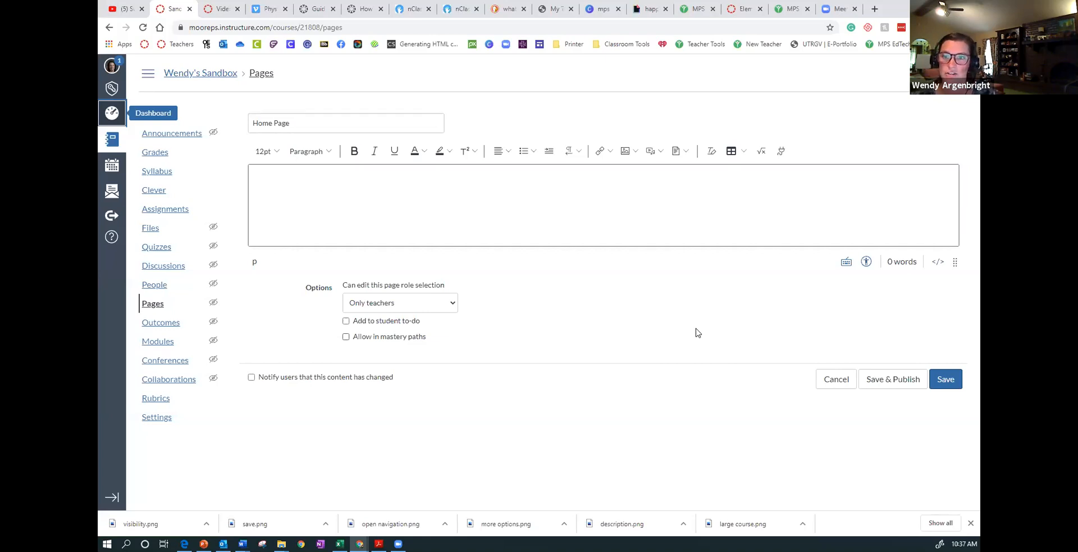
# - Insert a table with three columns and three rows into the new page's body
pyautogui.click(732, 153)
pyautogui.moveTo(753, 171)
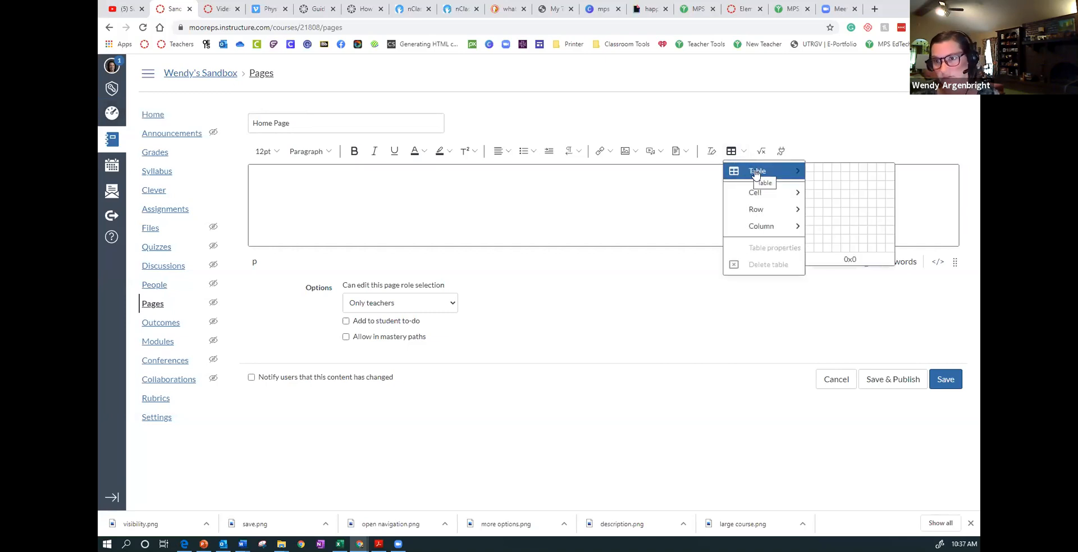
pyautogui.click(826, 183)
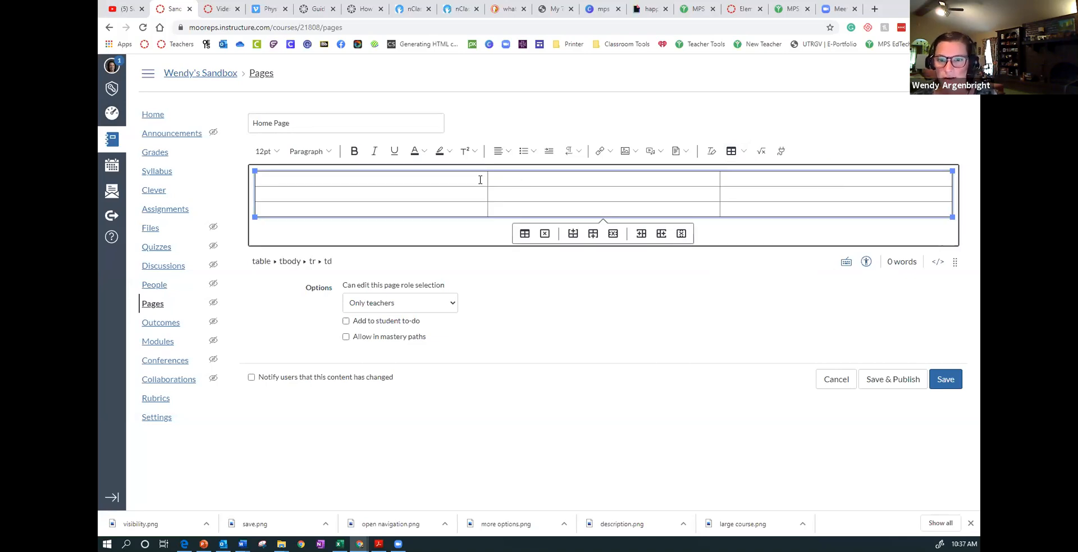
# - Merge the three cells of the table's first row into one cell
pyautogui.moveTo(481, 179); pyautogui.dragTo(691, 174)
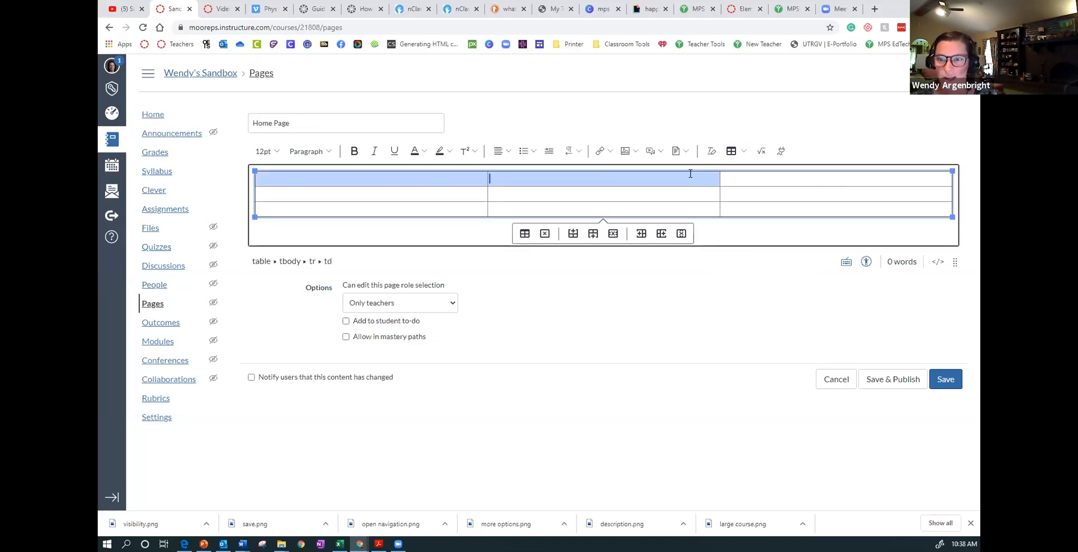
pyautogui.moveTo(759, 175); pyautogui.dragTo(759, 175)
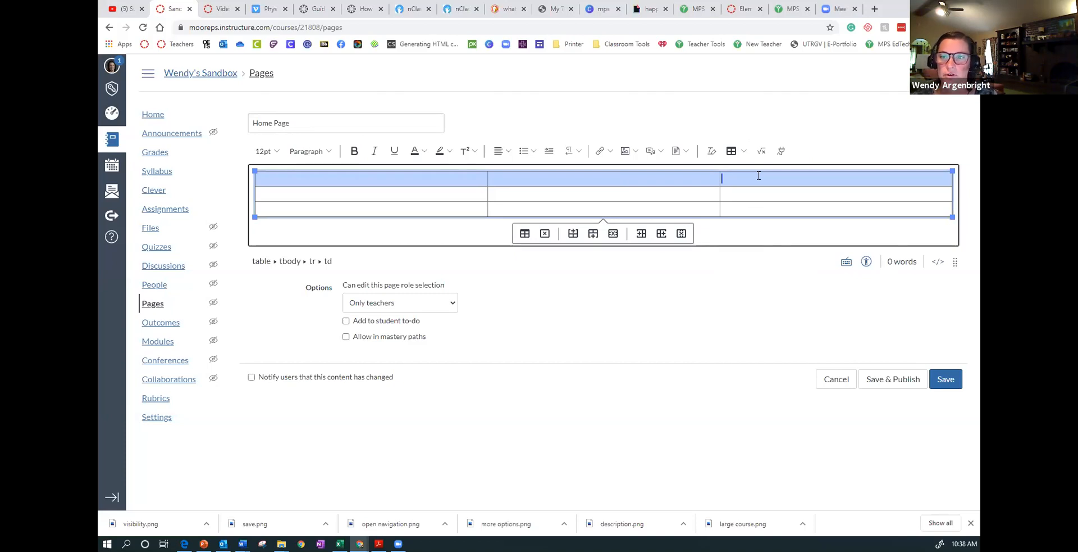
pyautogui.click(743, 151)
pyautogui.moveTo(757, 197)
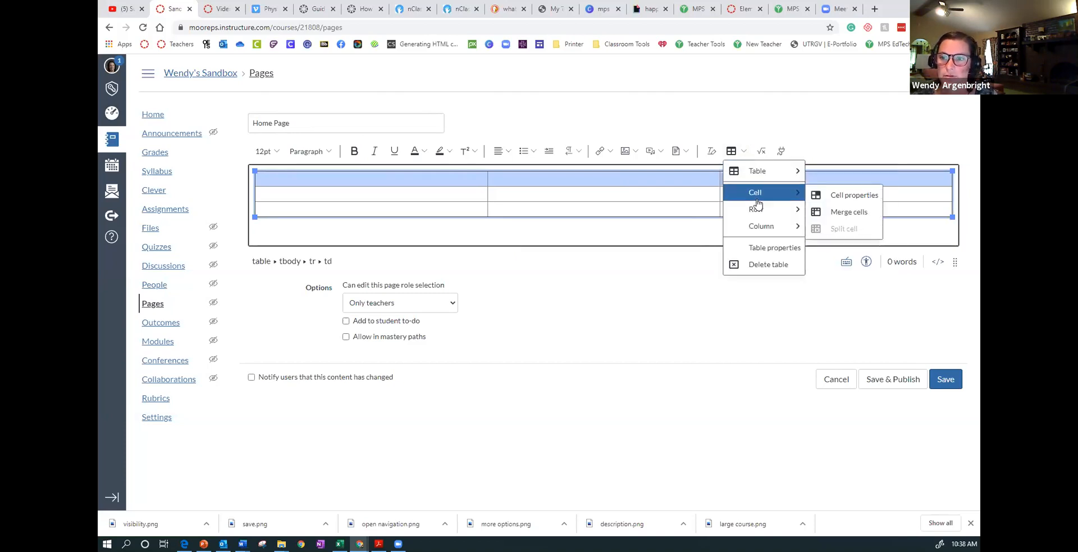
pyautogui.click(845, 212)
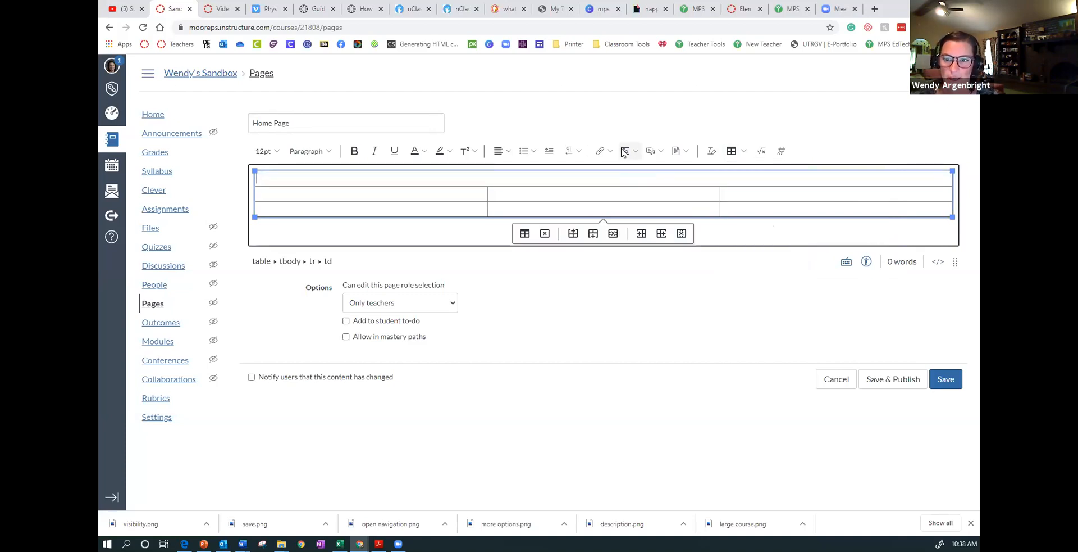
# - Upload the "Insert You Own Banner" PNG from the Downloads folder into the table's merged first row
pyautogui.click(628, 151)
pyautogui.click(643, 177)
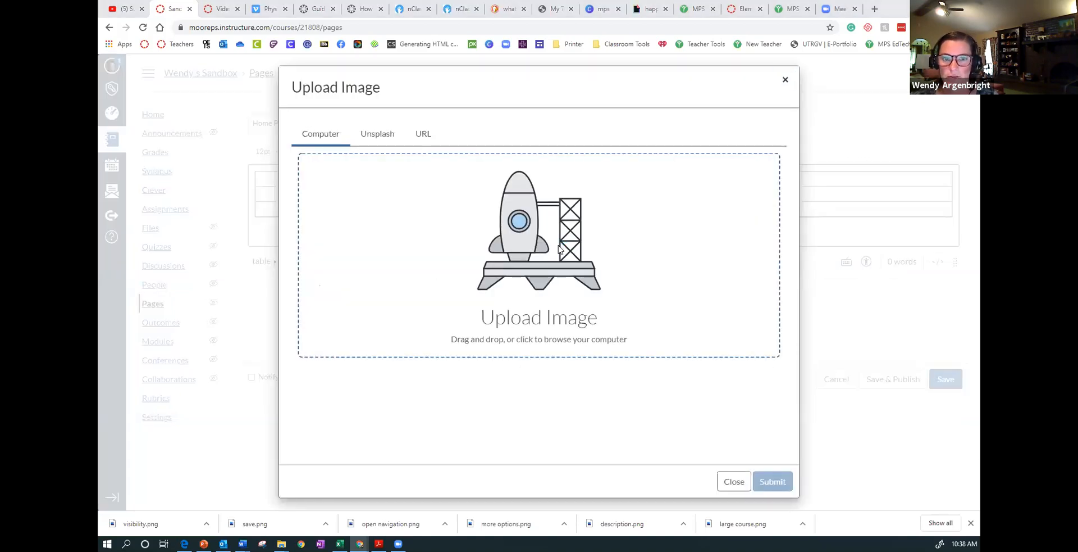
pyautogui.click(542, 277)
pyautogui.scroll(-4, 264, 145)
pyautogui.scroll(-1, 264, 145)
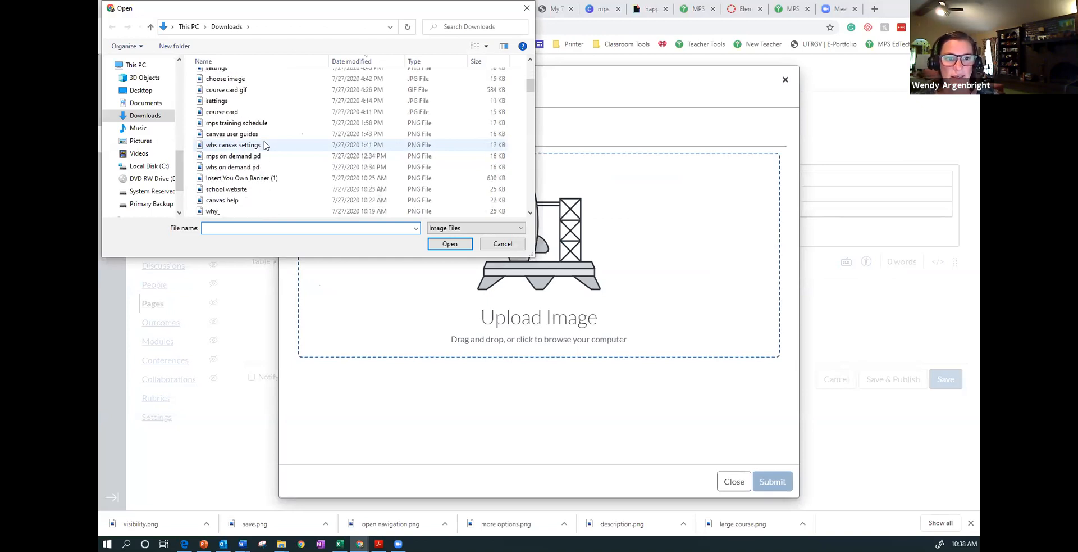
pyautogui.scroll(-1, 264, 145)
pyautogui.scroll(-2, 257, 177)
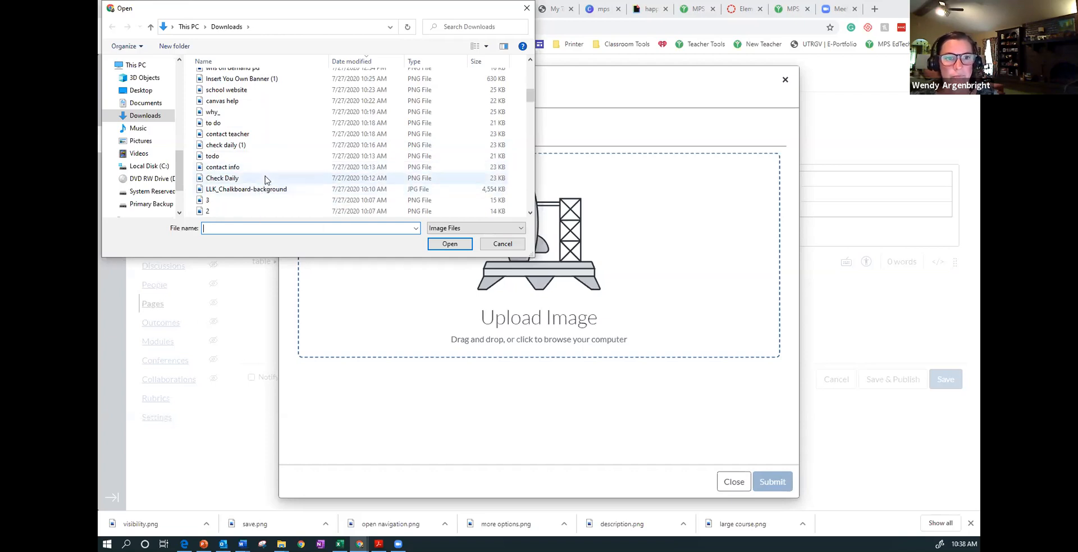
pyautogui.scroll(-2, 264, 182)
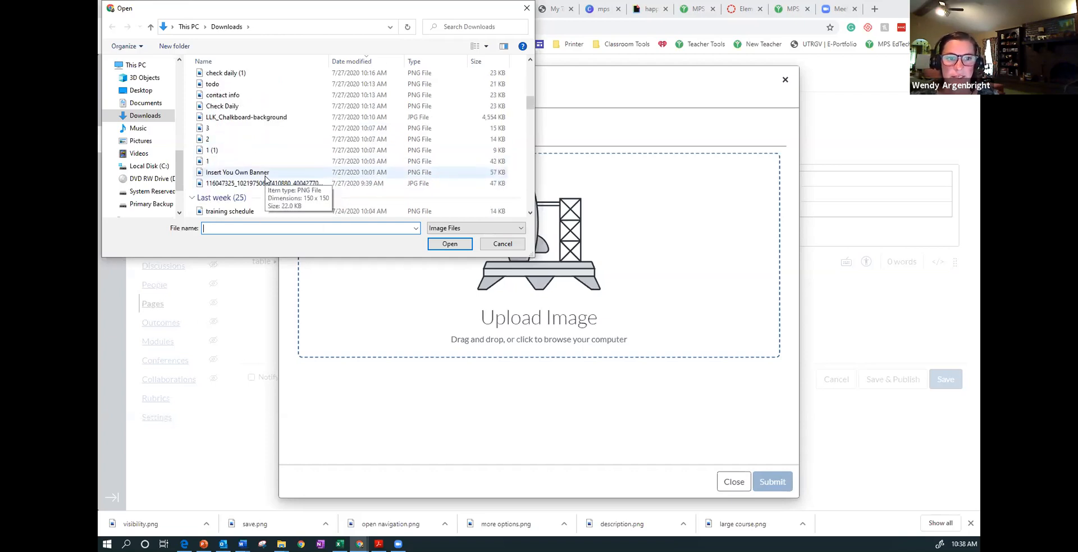
pyautogui.click(264, 171)
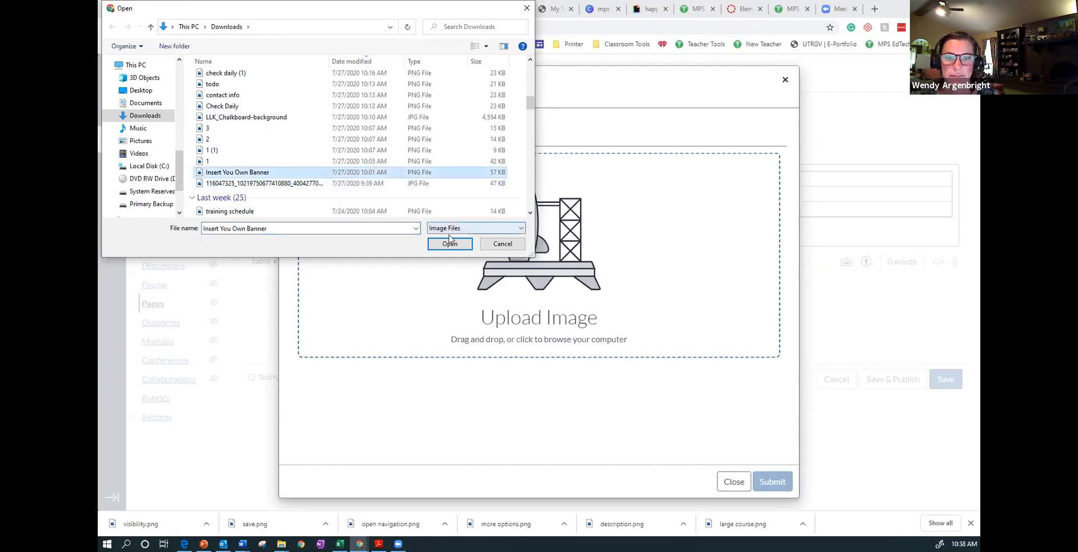
pyautogui.press('Return')
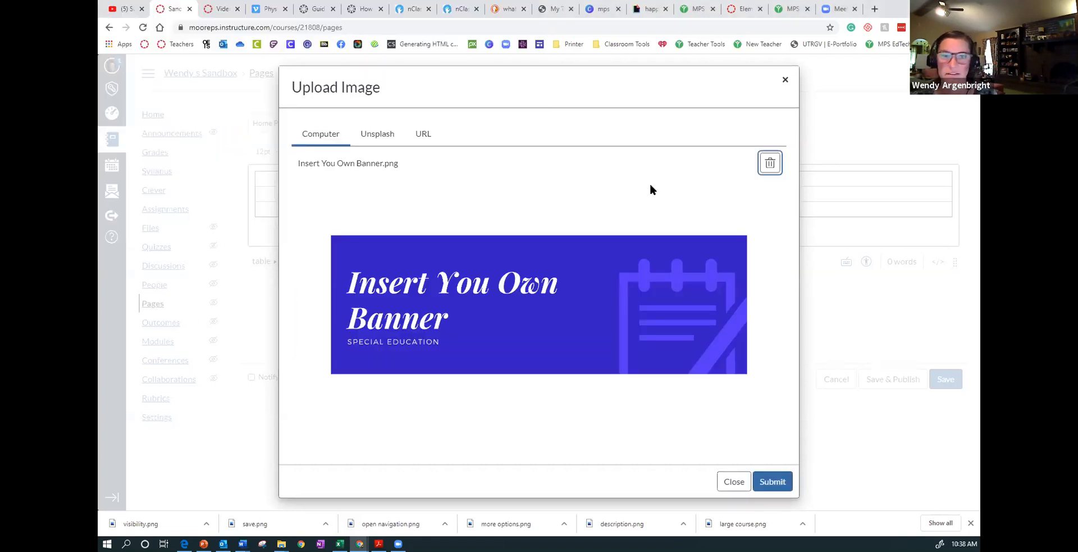
pyautogui.click(772, 480)
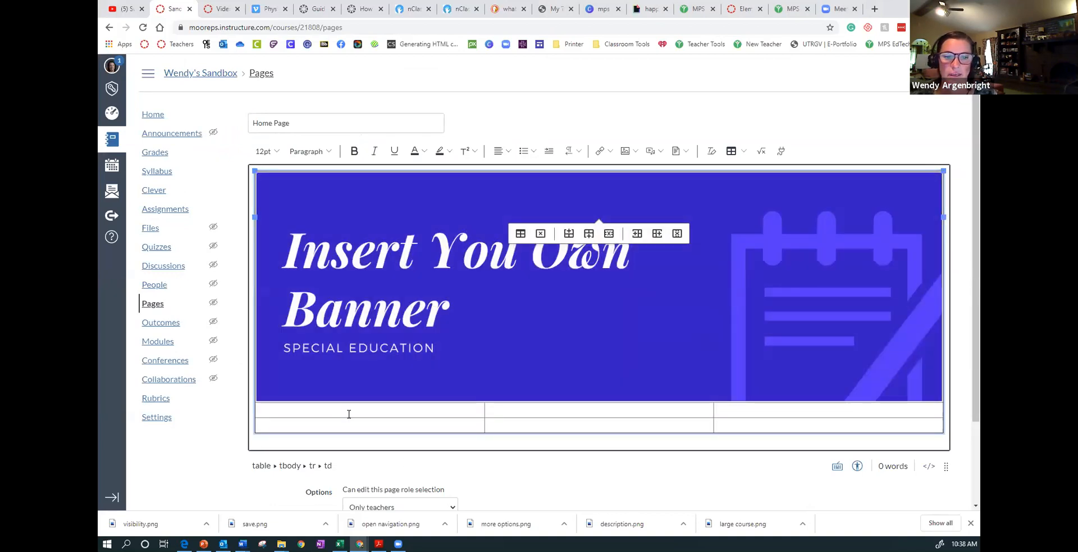
# - Search Unsplash for "art" and insert the multicolored cyclops painting into the first cell of the table's second row
pyautogui.click(348, 414)
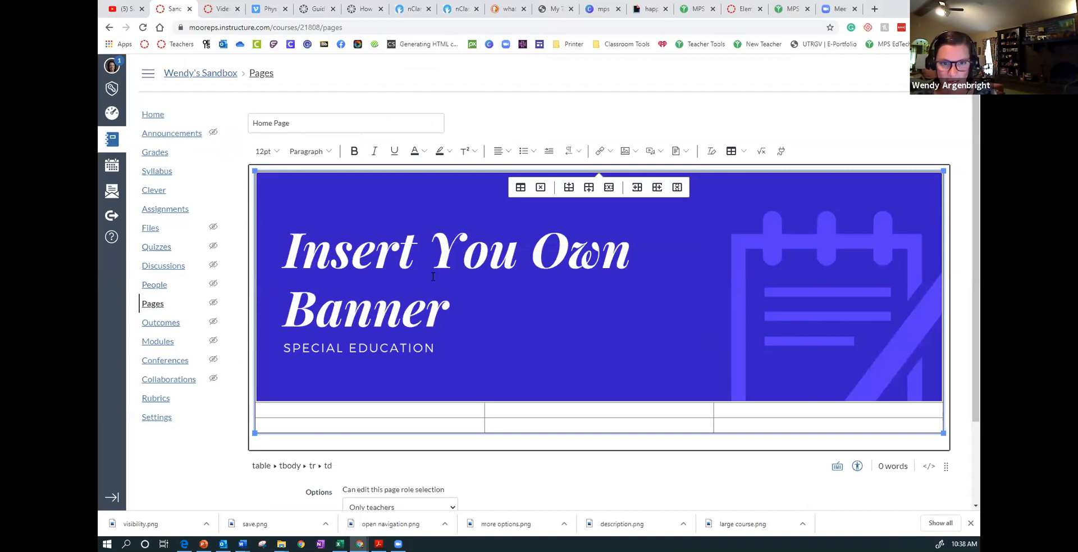
pyautogui.click(637, 152)
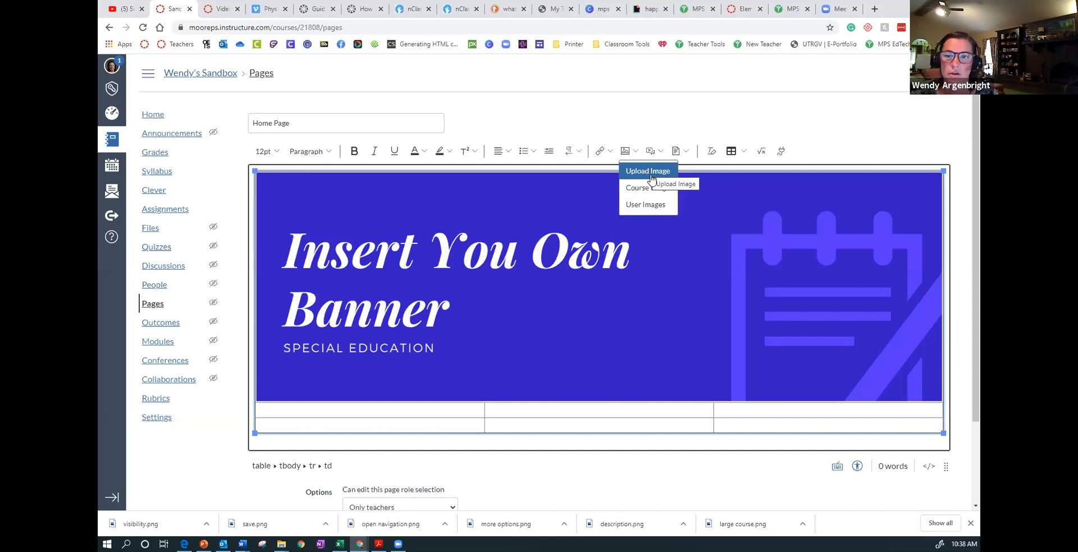
pyautogui.click(647, 172)
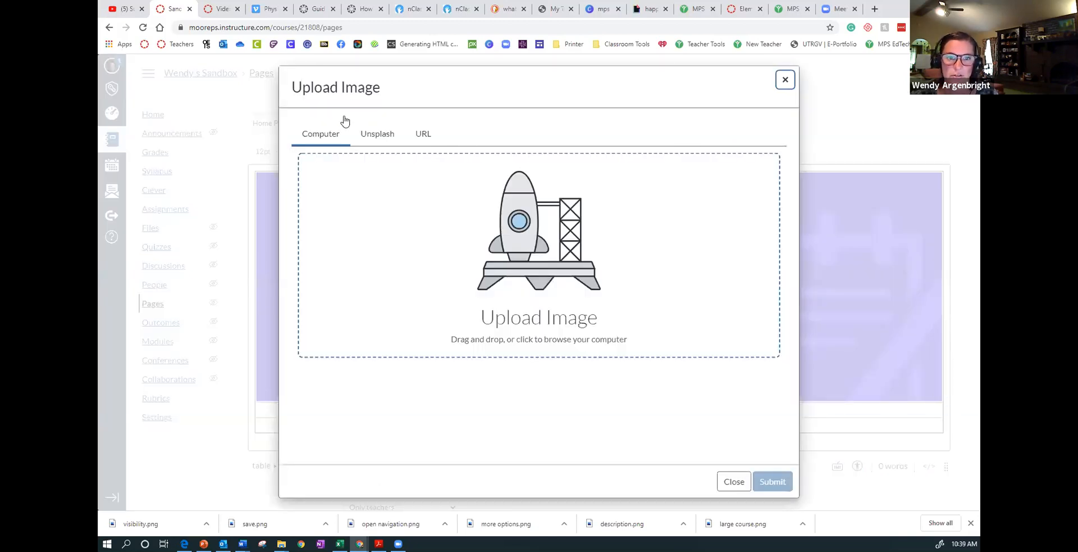
pyautogui.click(378, 133)
pyautogui.click(449, 203)
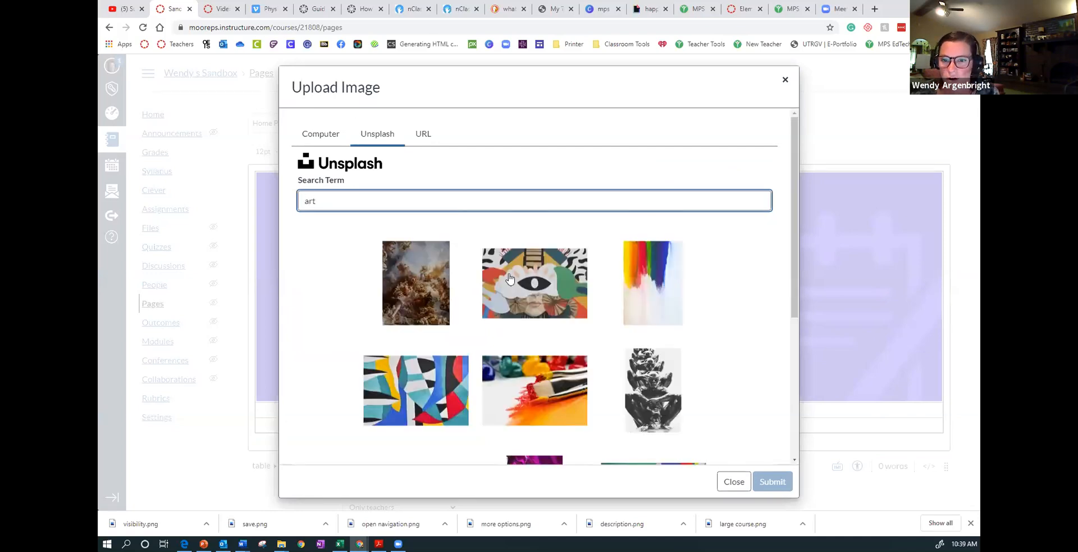
pyautogui.click(510, 278)
pyautogui.click(772, 485)
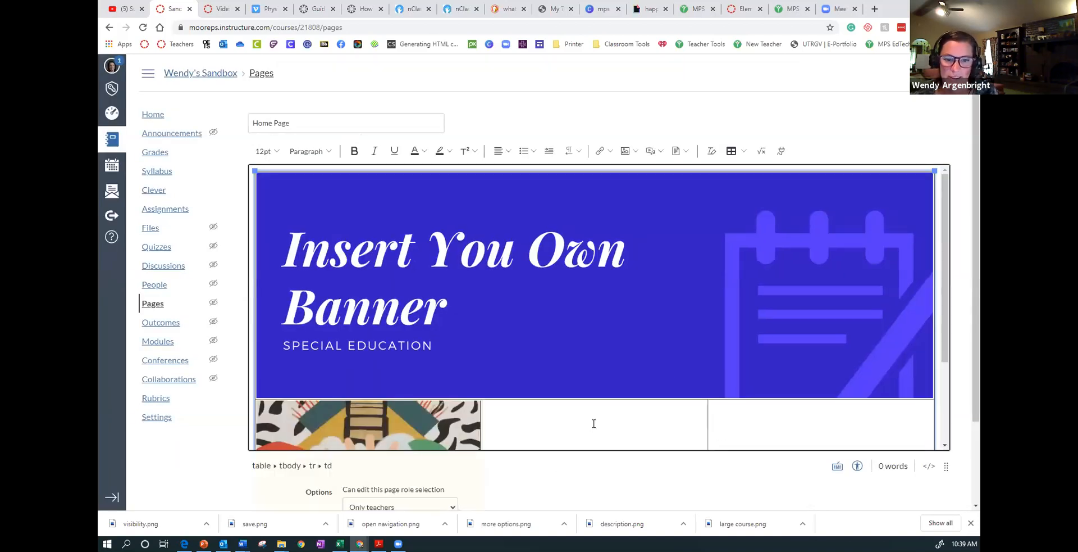
# - Search Unsplash for "art" and insert the paintbrush picture into the middle cell of the table's second row
pyautogui.click(594, 422)
pyautogui.scroll(-2, 608, 411)
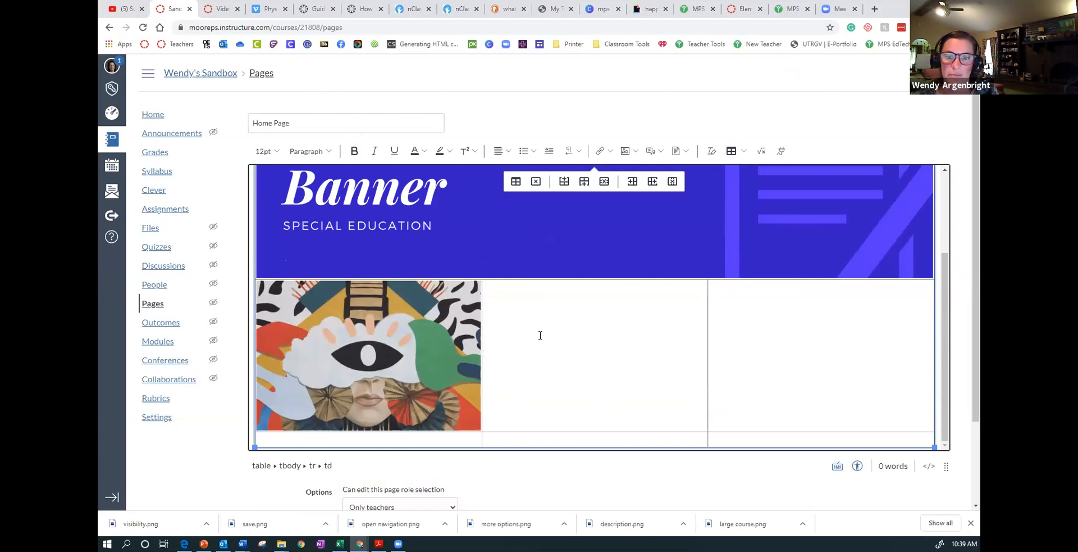
pyautogui.click(637, 151)
pyautogui.click(640, 171)
pyautogui.click(380, 134)
pyautogui.click(382, 210)
pyautogui.write('art')
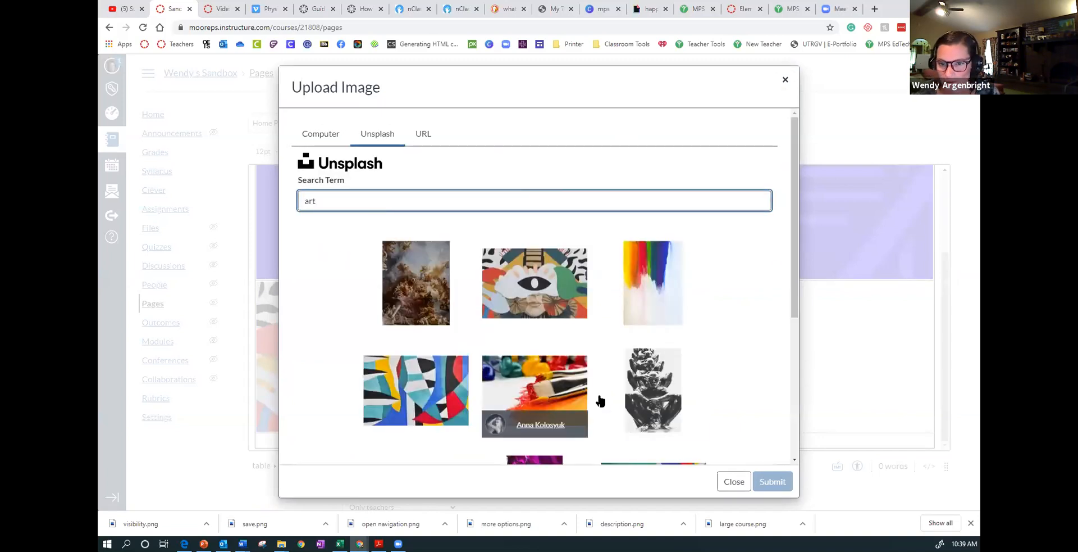
pyautogui.click(773, 481)
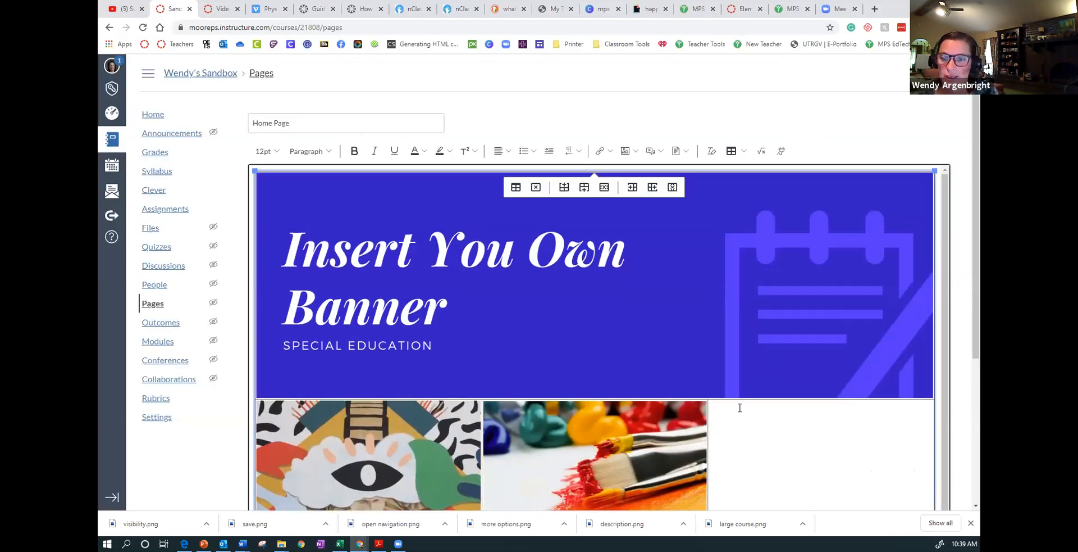
# - Search Unsplash for "art" and insert the blue, red and yellow abstract painting into the third cell of the second row
pyautogui.click(630, 150)
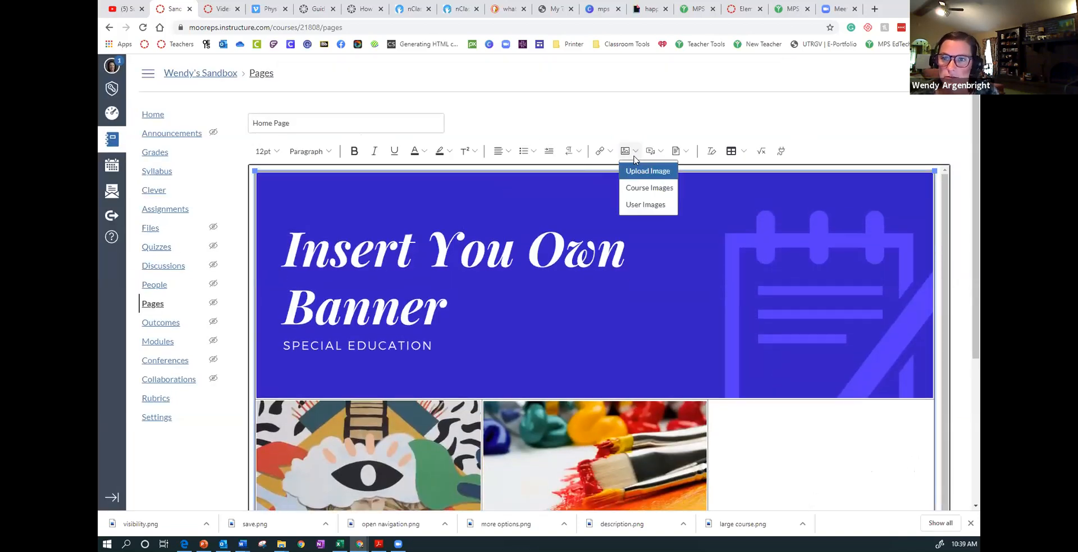
pyautogui.click(638, 178)
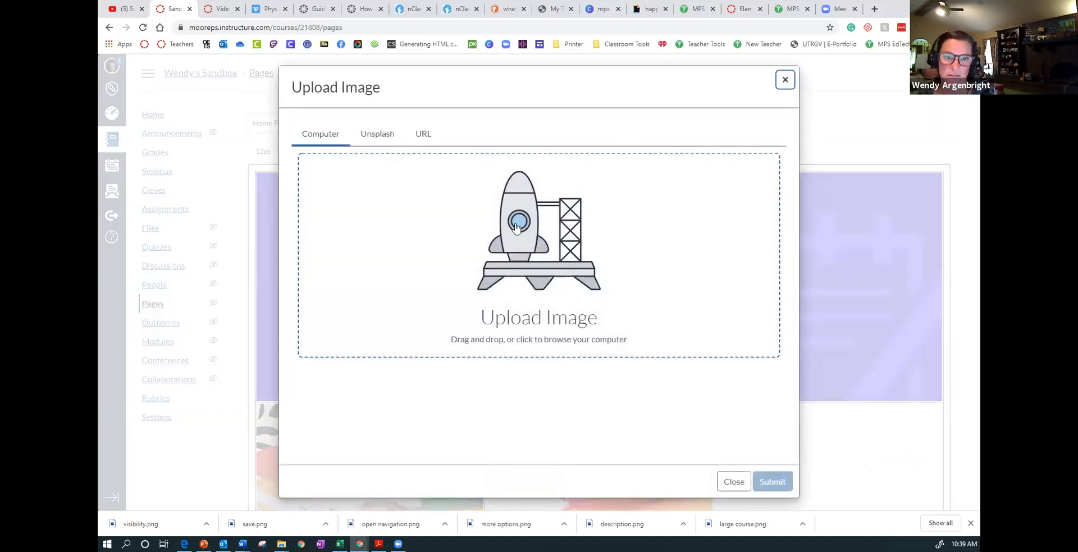
pyautogui.click(372, 138)
pyautogui.click(372, 205)
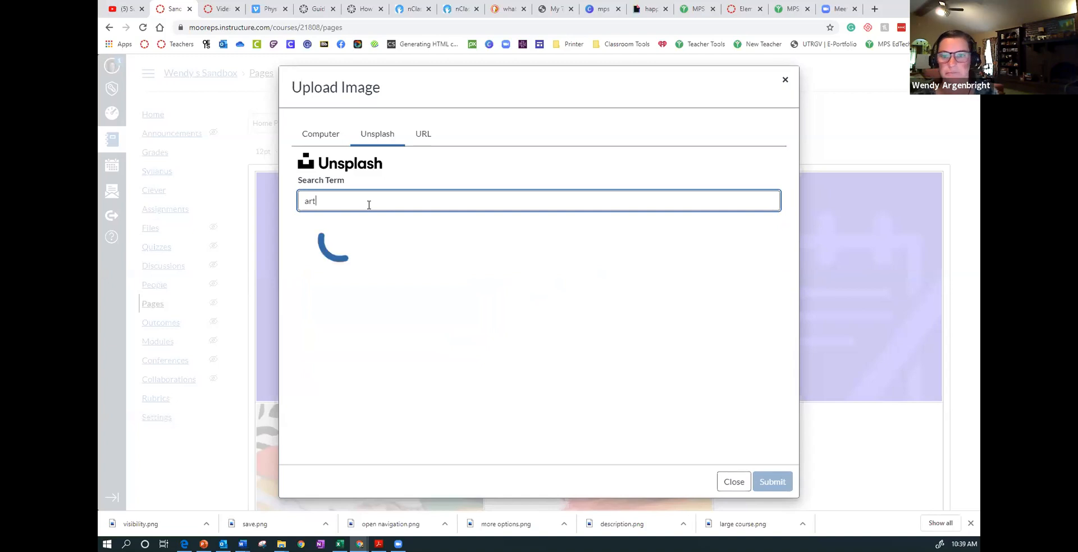
pyautogui.scroll(-3, 477, 281)
pyautogui.click(446, 251)
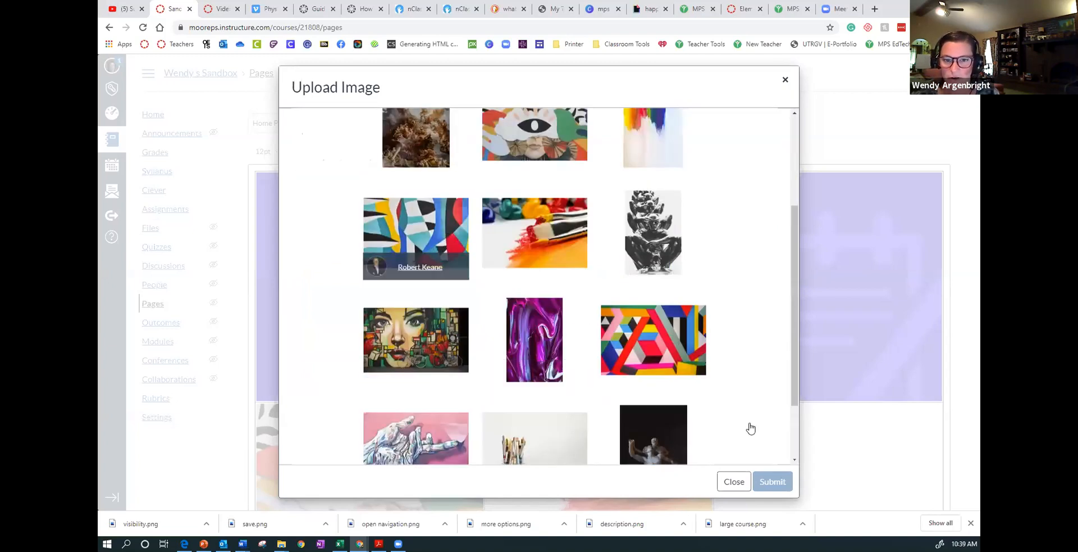
pyautogui.click(773, 481)
# - Open the image options of the cyclops painting and apply the custom size of 427 by 285
pyautogui.scroll(-2, 789, 346)
pyautogui.scroll(-2, 790, 347)
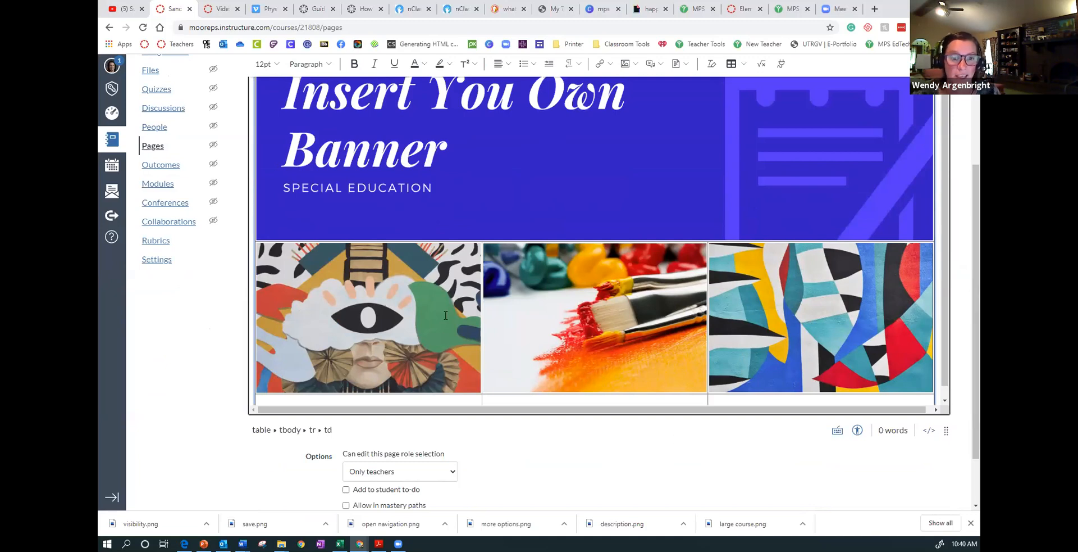
pyautogui.click(367, 344)
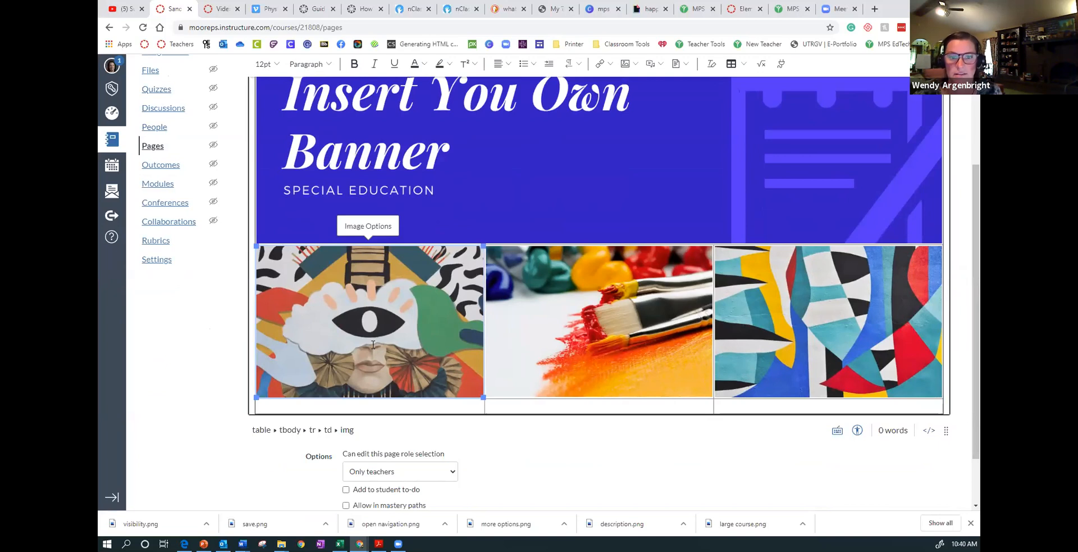
pyautogui.click(376, 227)
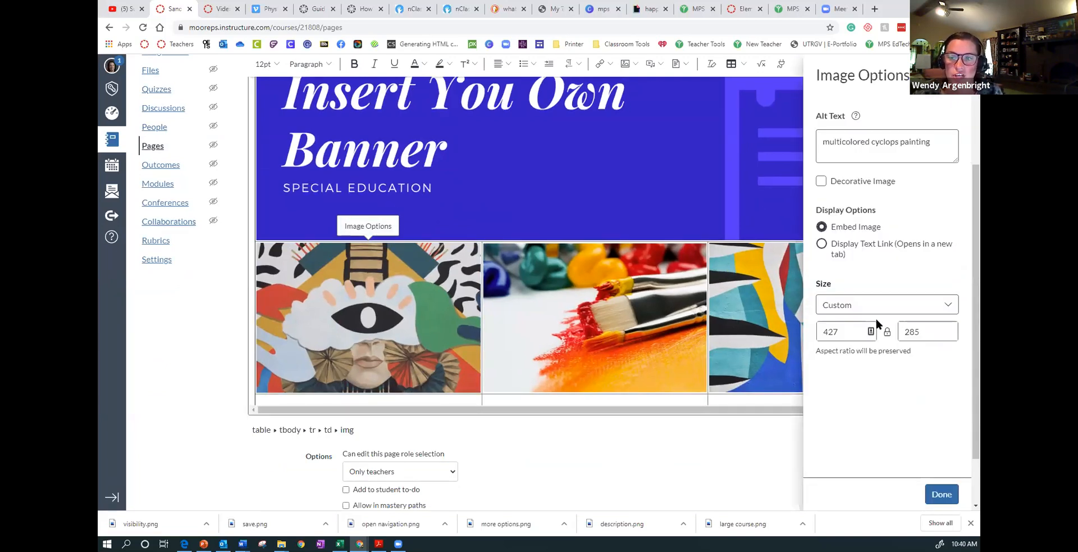
pyautogui.click(956, 497)
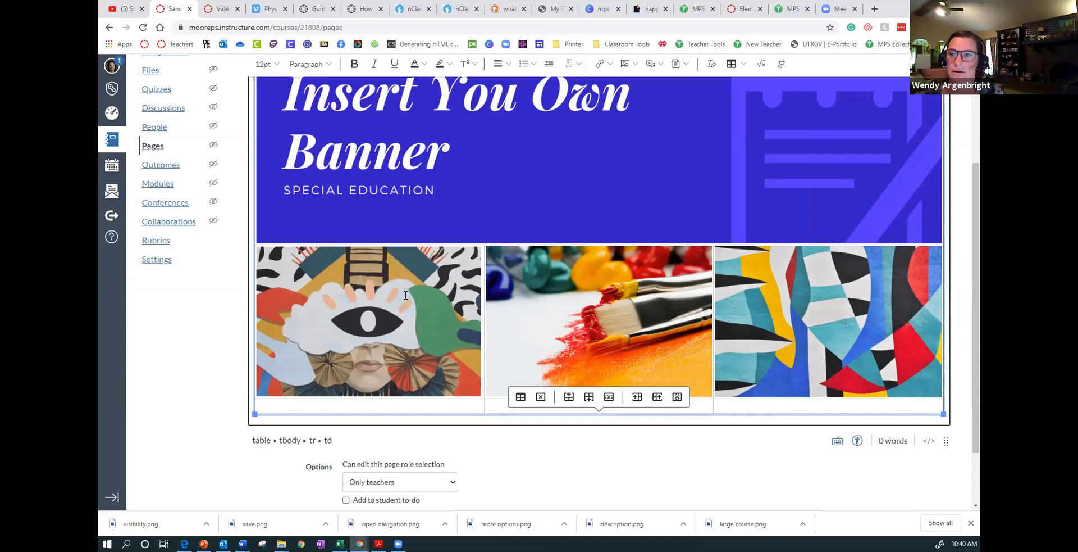
# - Save and publish the page with the banner and the three pictures
pyautogui.scroll(1, 642, 274)
pyautogui.scroll(-3, 642, 274)
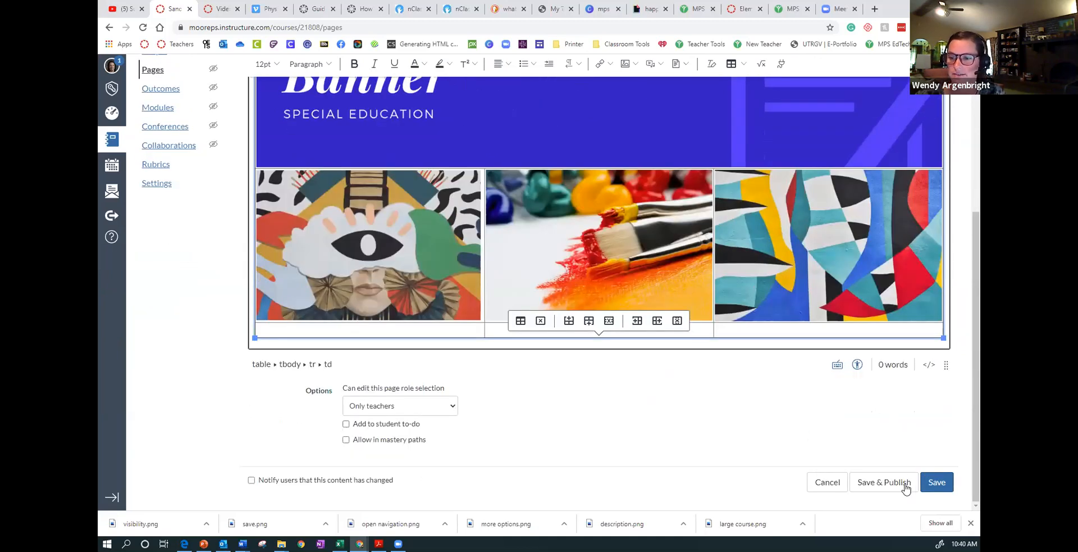
pyautogui.click(906, 484)
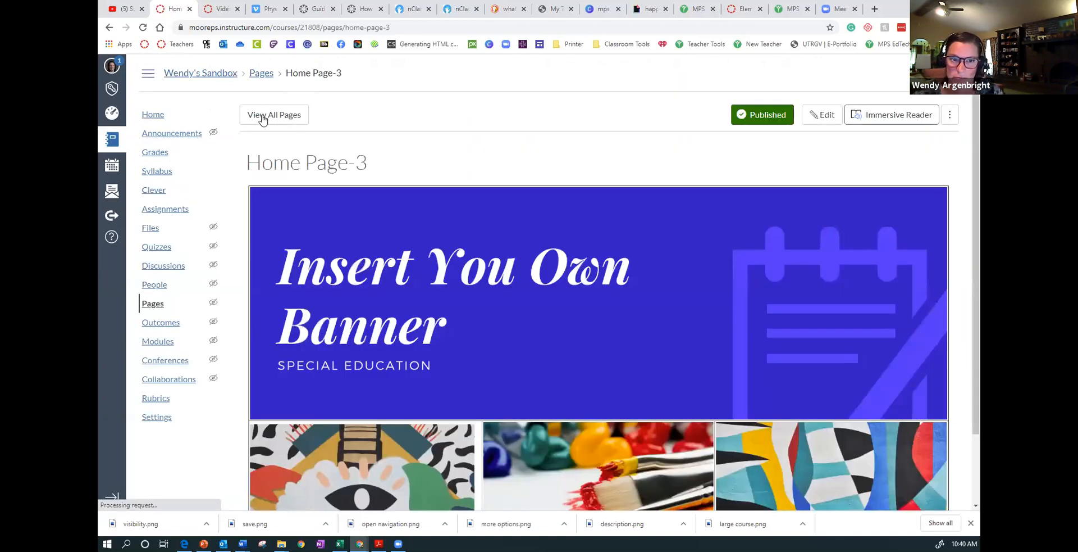
# - Return to the list of all pages and create a new page titled "k-2 Art", declining the auto-saved content
pyautogui.click(258, 114)
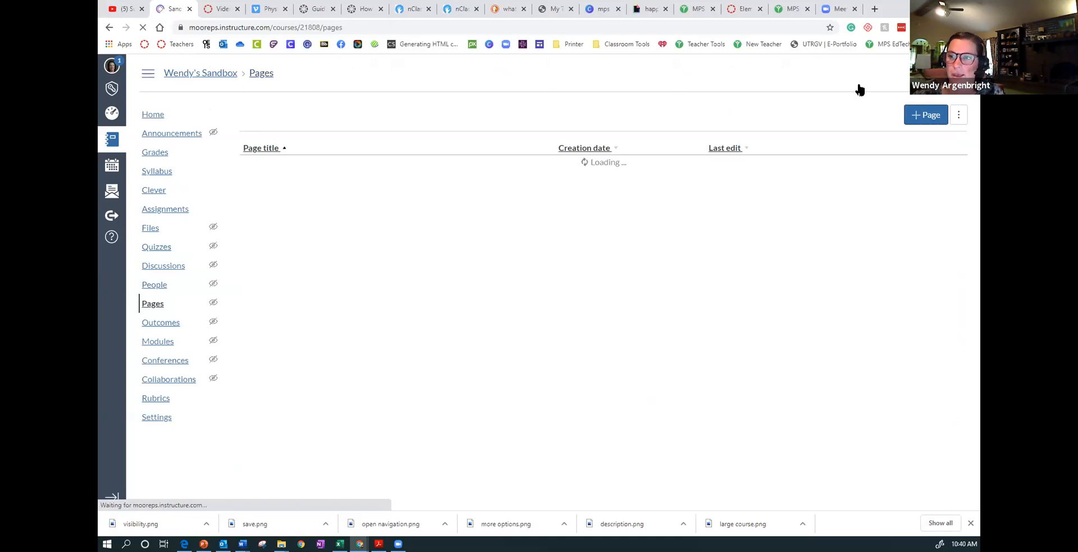
pyautogui.click(918, 116)
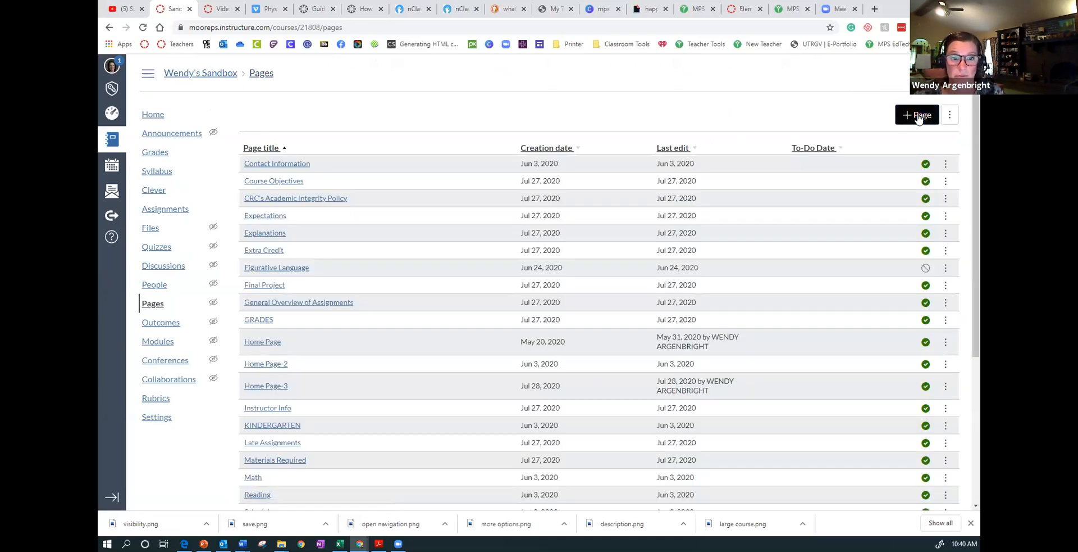
pyautogui.click(919, 118)
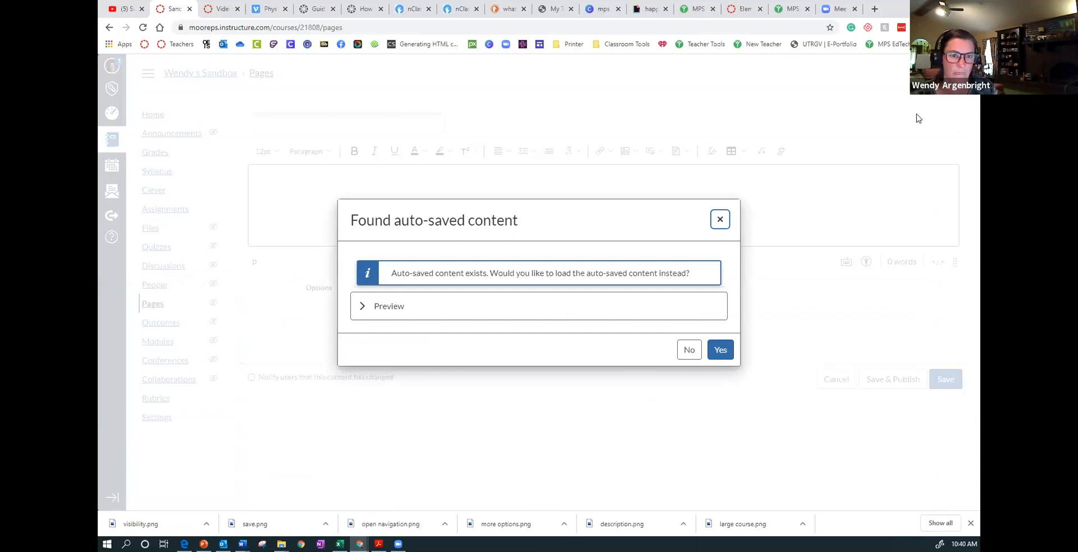
pyautogui.click(689, 350)
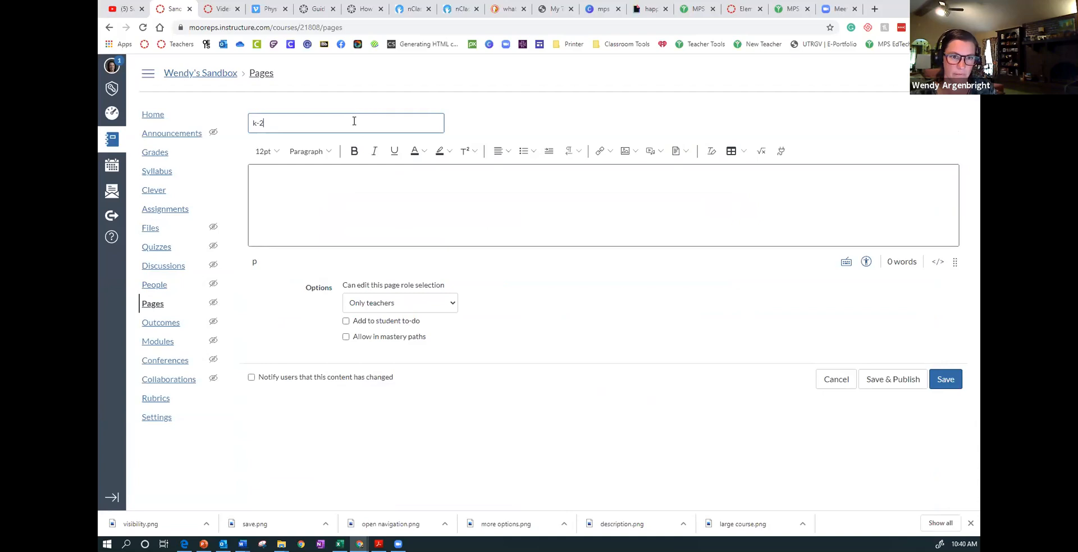
pyautogui.write('k-2 Art')
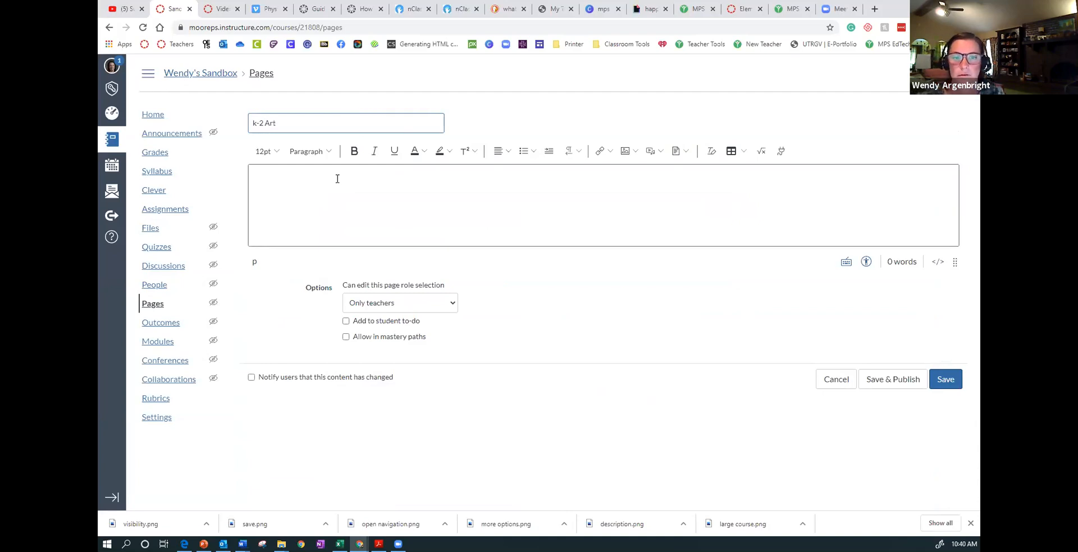
# - Insert a table with three columns and three rows into the body of the "k-2 Art" page
pyautogui.click(303, 180)
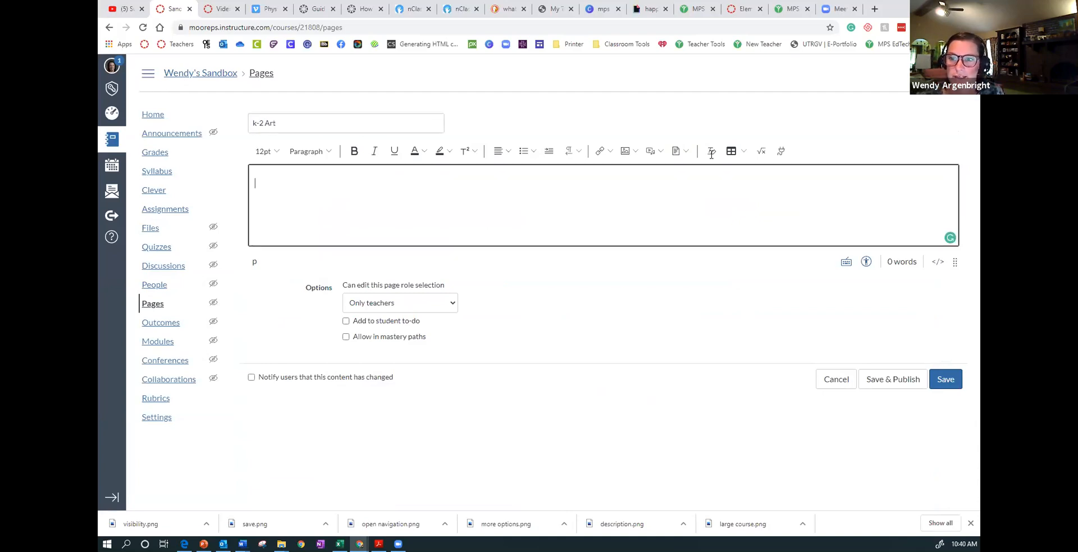
pyautogui.click(733, 150)
pyautogui.moveTo(757, 171)
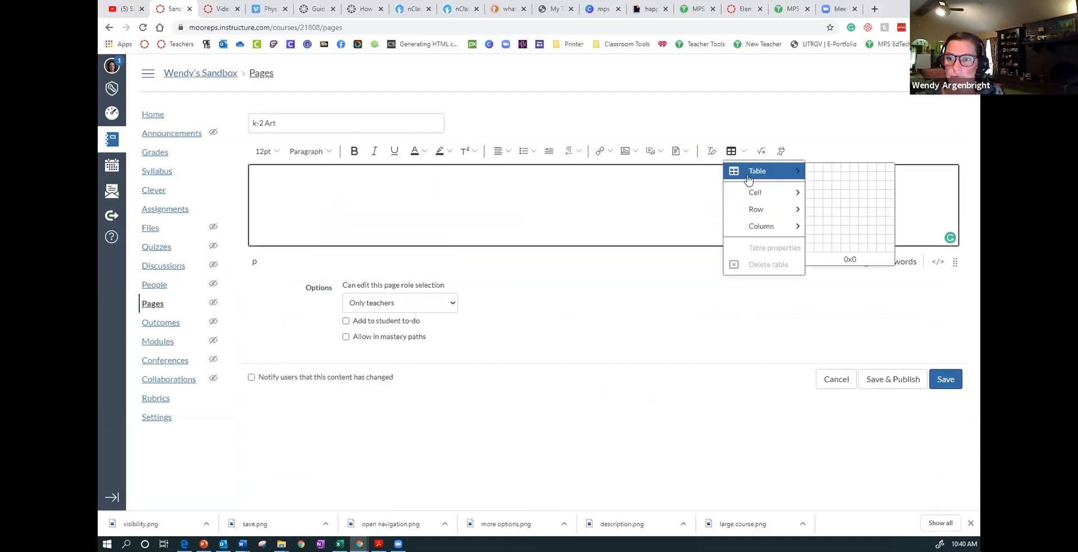
pyautogui.click(828, 190)
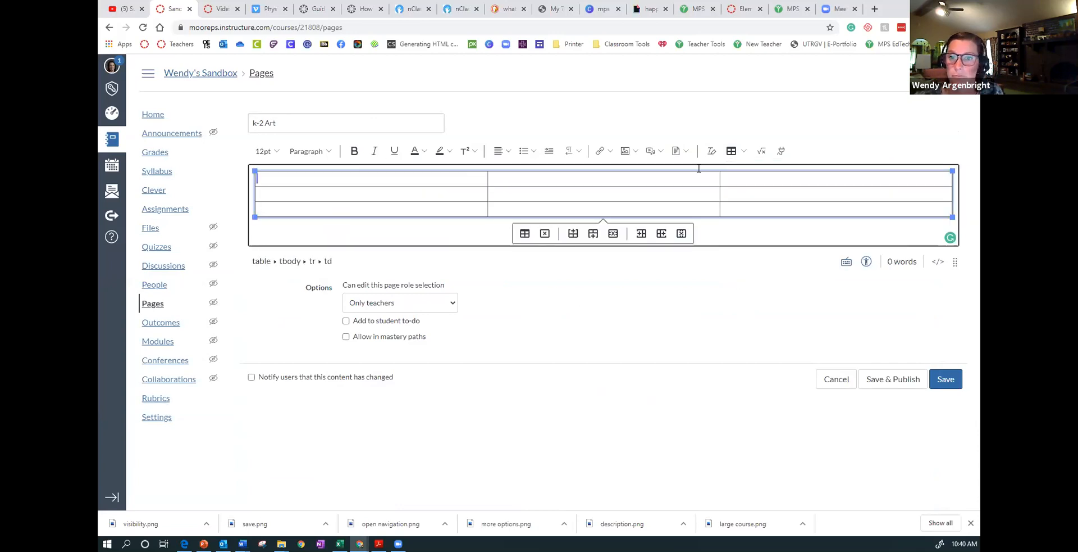
# - Merge the three cells of the table's first row into one
pyautogui.moveTo(699, 169); pyautogui.dragTo(741, 179)
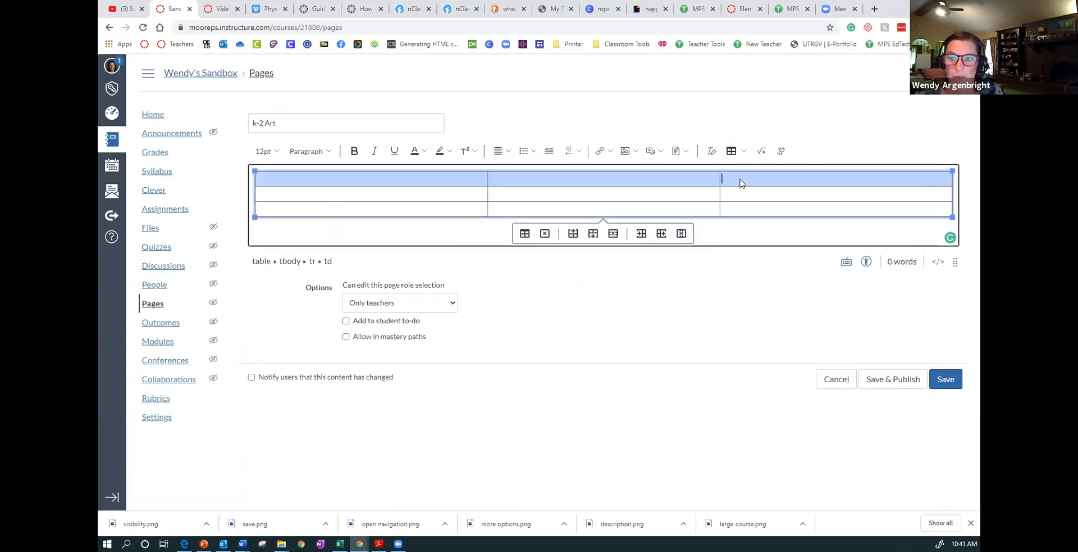
pyautogui.click(733, 151)
pyautogui.moveTo(755, 193)
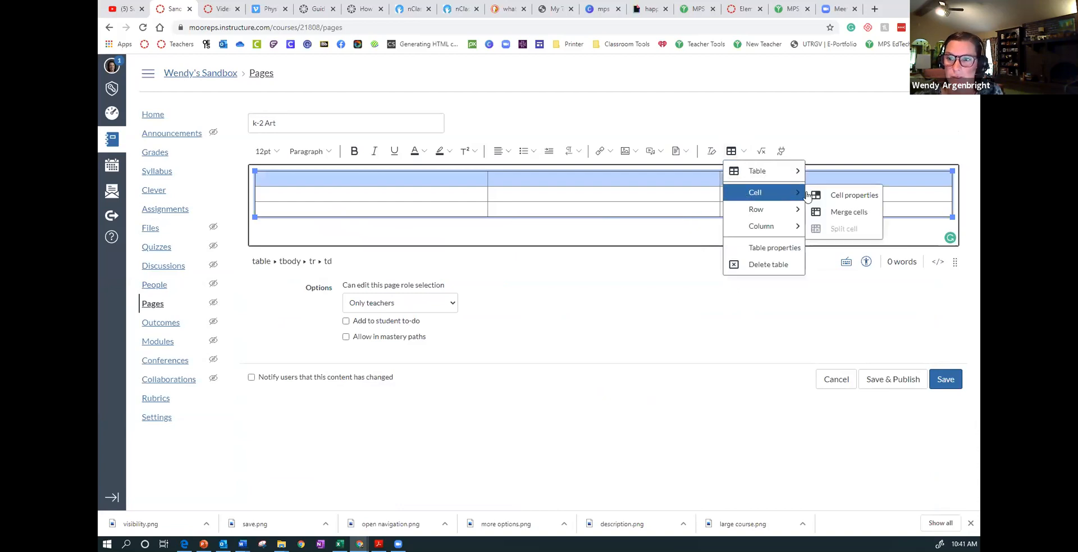
pyautogui.click(831, 212)
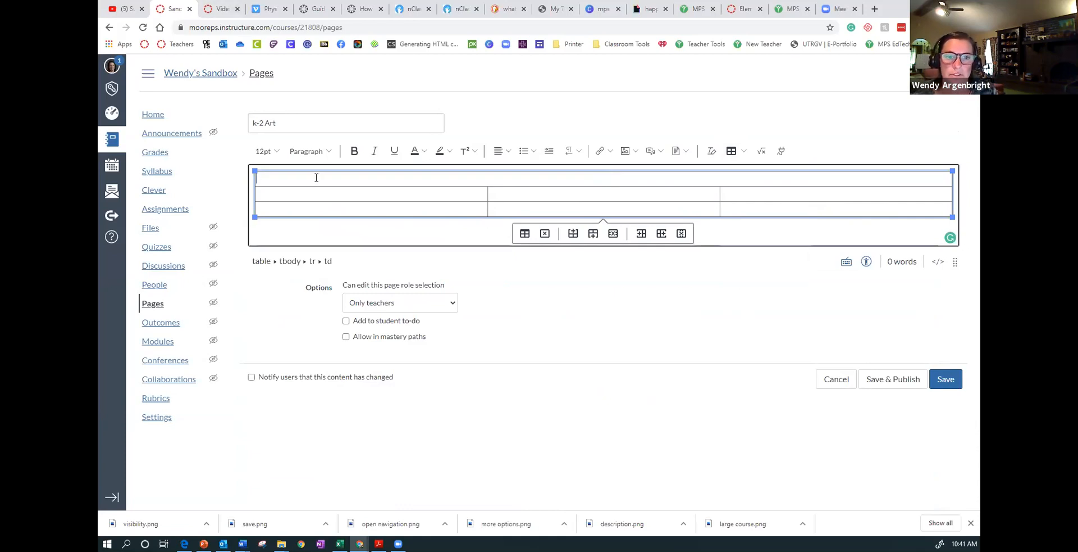
# - Upload the image "Copy of Copy of jolly" from the Downloads folder into the merged first row as a banner
pyautogui.click(637, 151)
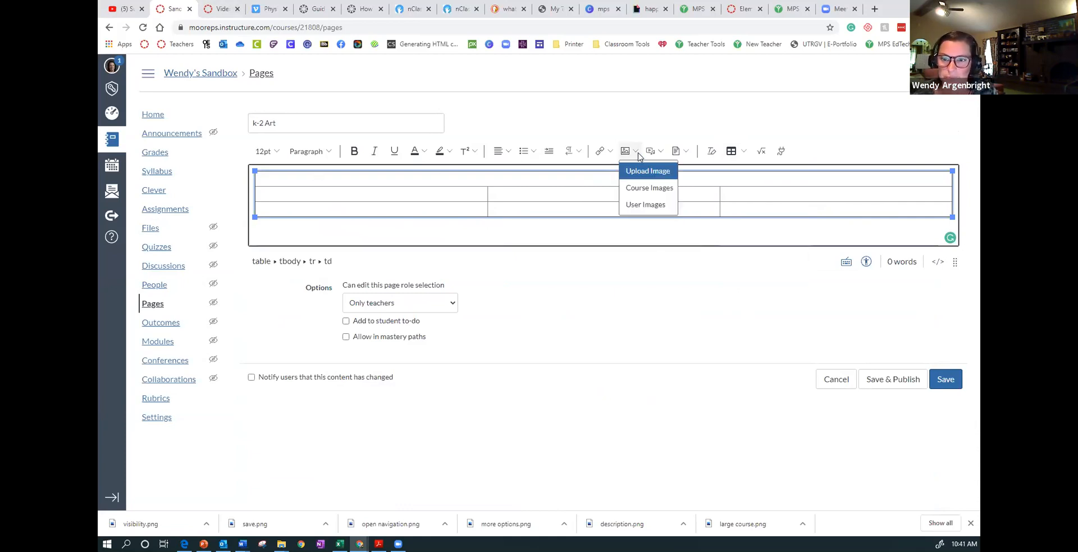
pyautogui.click(644, 171)
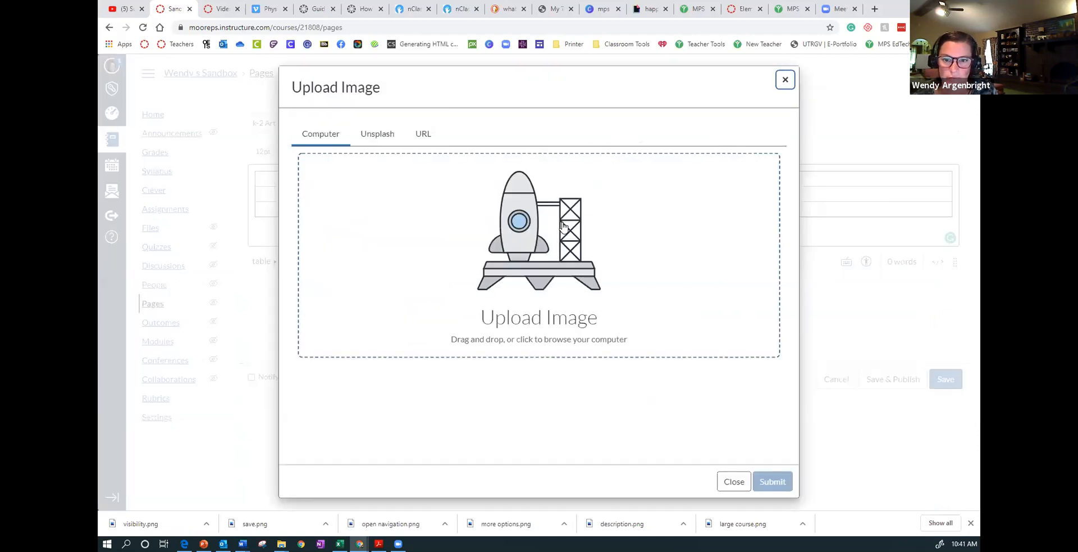
pyautogui.click(411, 276)
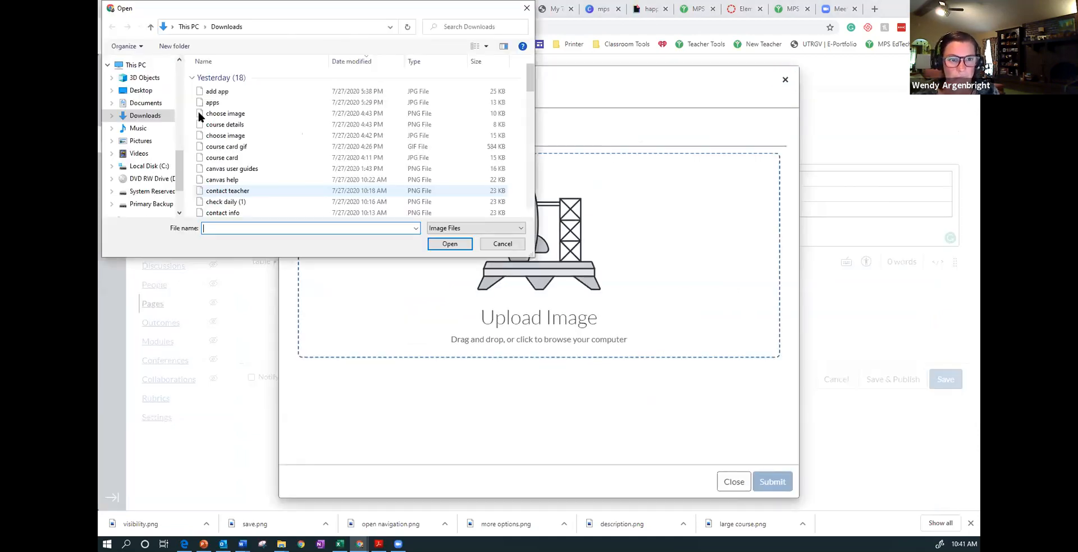
pyautogui.scroll(-1, 221, 159)
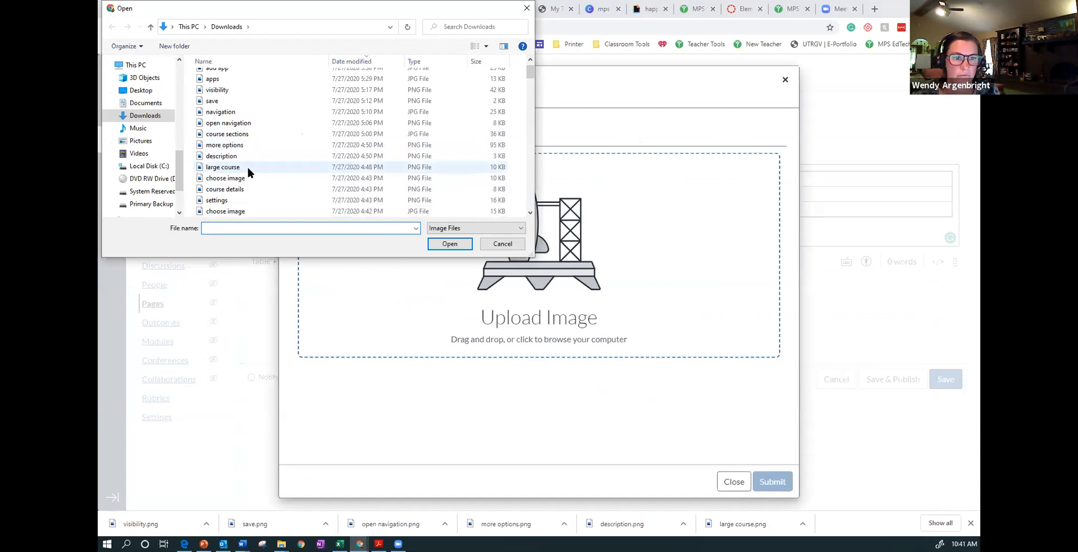
pyautogui.scroll(-5, 249, 172)
pyautogui.scroll(-3, 249, 172)
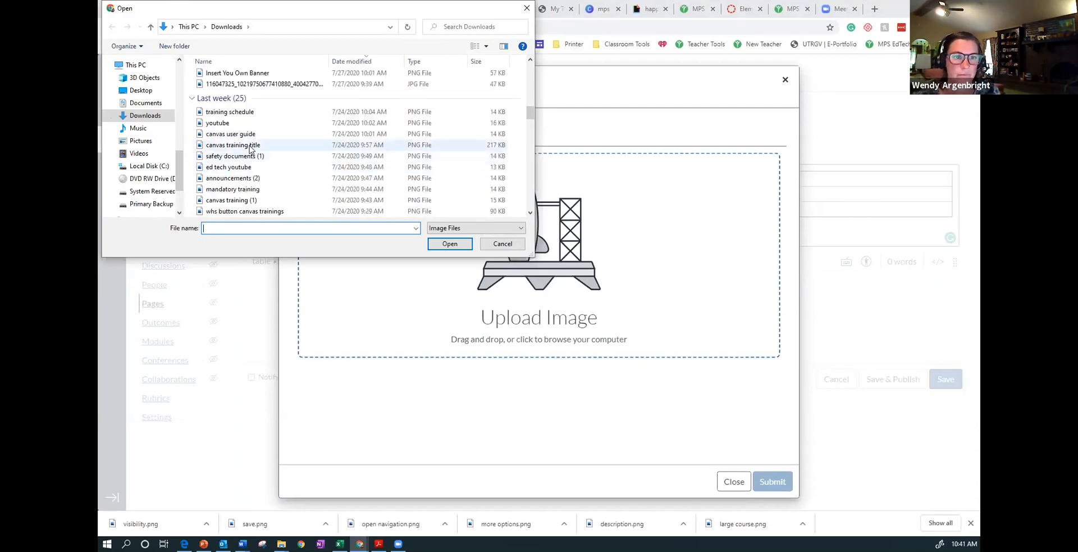
pyautogui.scroll(-4, 250, 148)
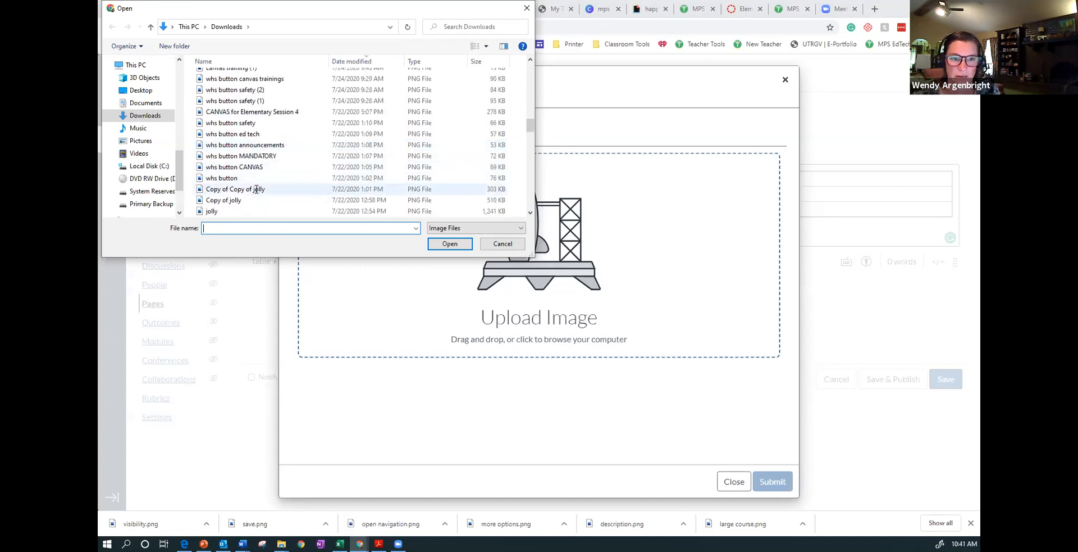
pyautogui.click(258, 188)
pyautogui.click(438, 245)
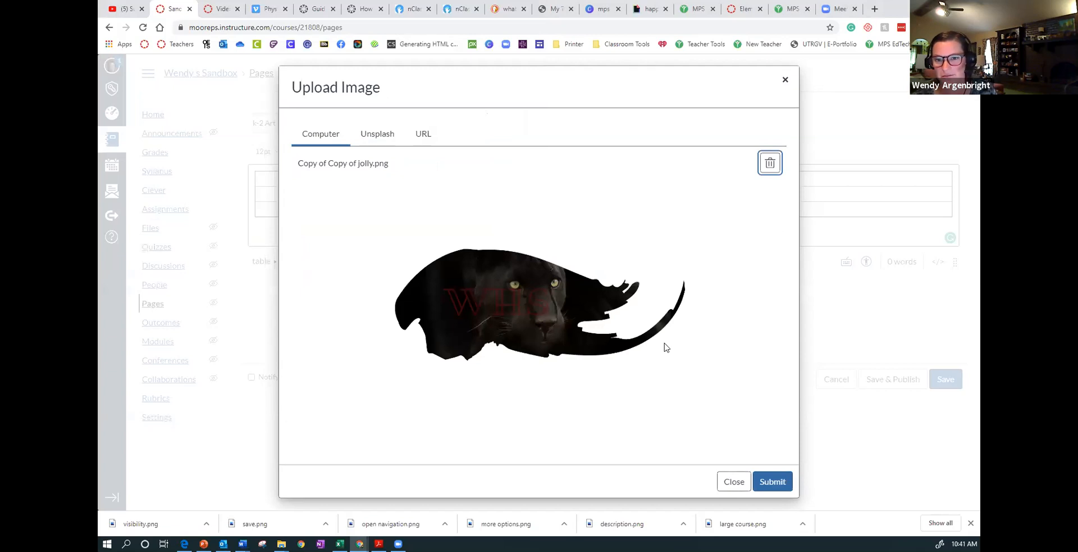
pyautogui.click(773, 482)
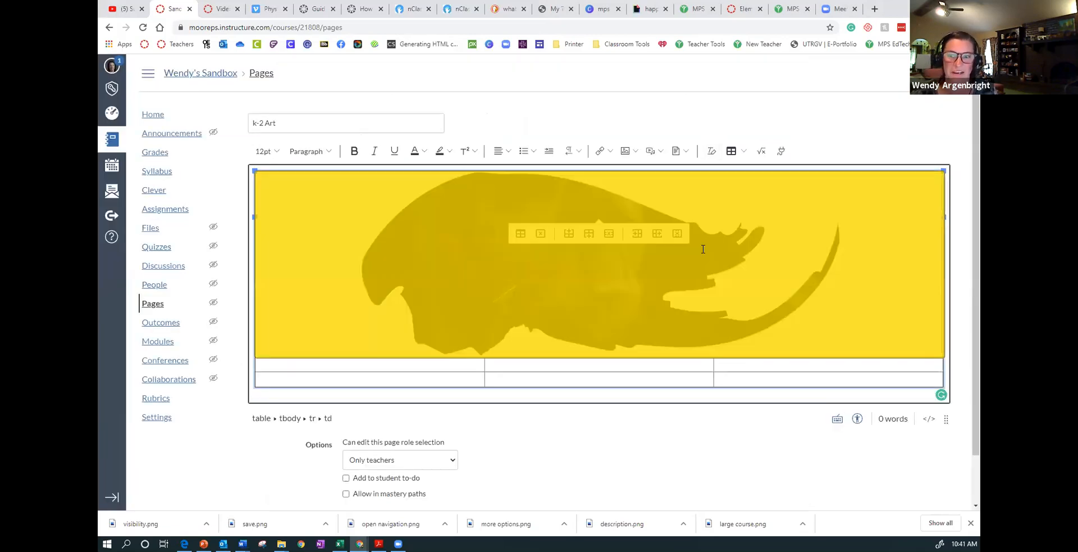
pyautogui.click(840, 214)
# - Insert the streaked blue paint picture from an Unsplash search for "blue" into the first cell of the second row
pyautogui.scroll(-1, 788, 245)
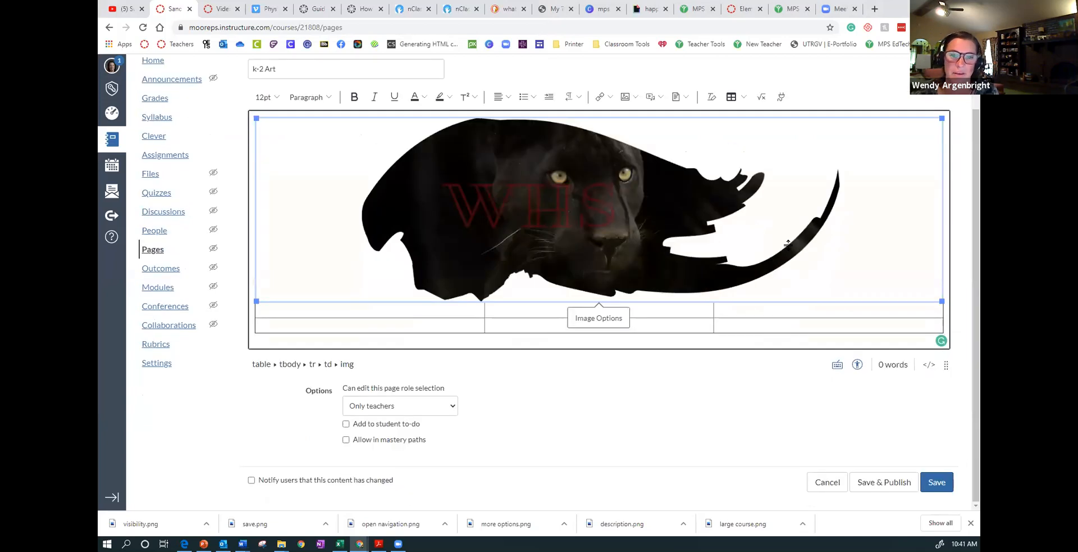
pyautogui.click(454, 317)
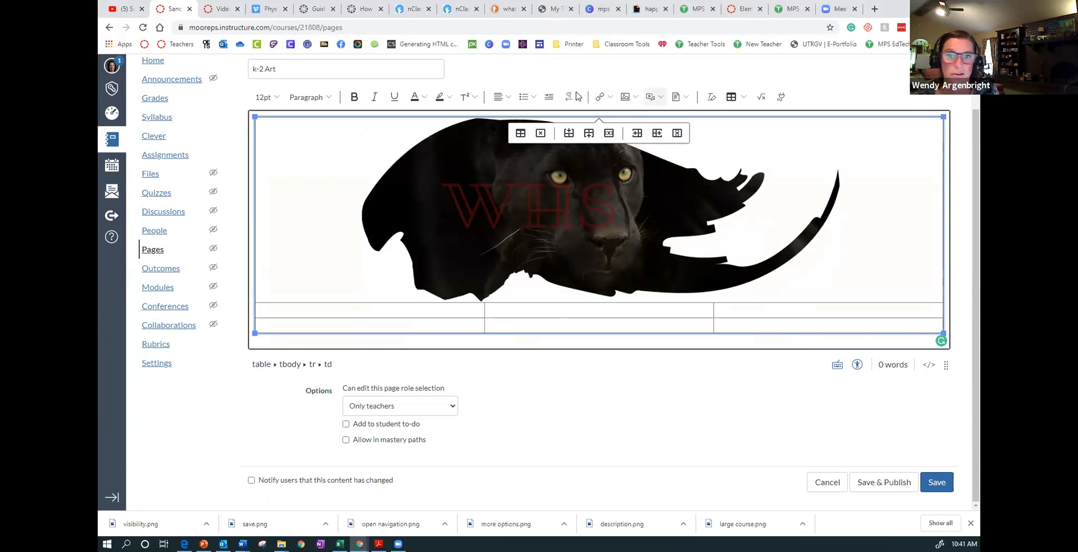
pyautogui.click(631, 97)
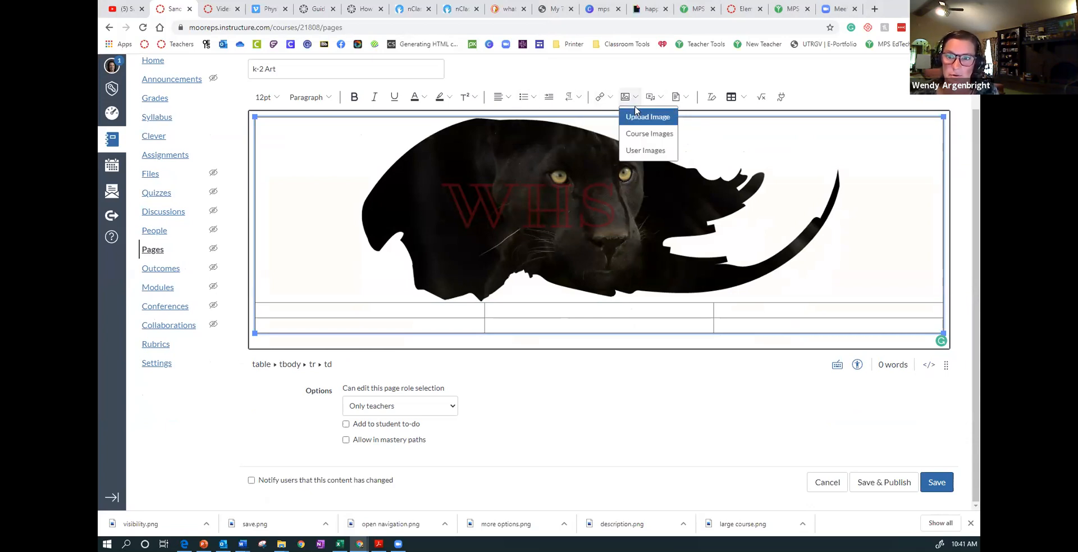
pyautogui.click(639, 118)
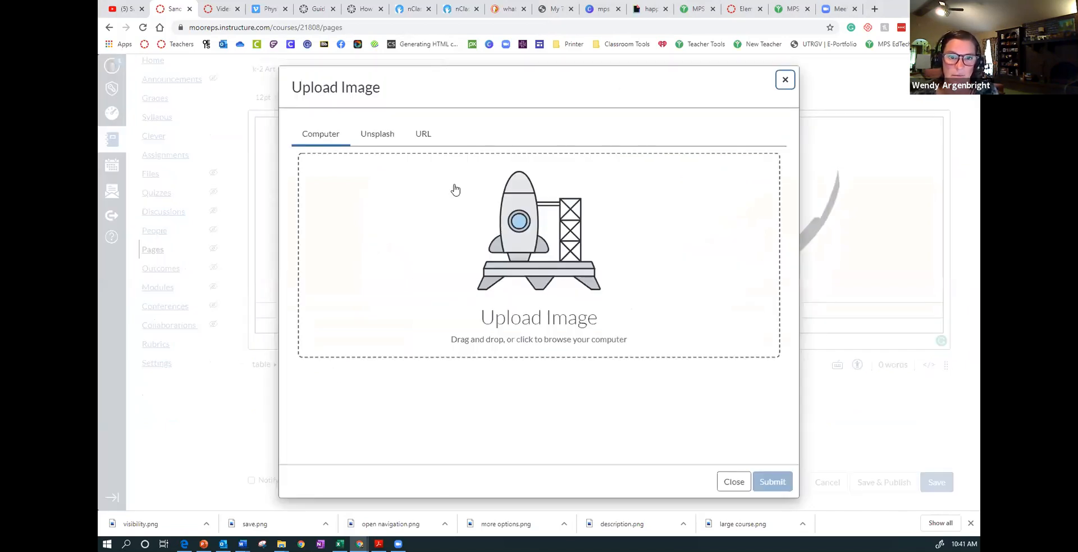
pyautogui.click(358, 138)
pyautogui.click(354, 197)
pyautogui.write('color')
pyautogui.press('BackSpace')
pyautogui.press('BackSpace')
pyautogui.press('BackSpace')
pyautogui.press('BackSpace')
pyautogui.press('BackSpace')
pyautogui.write('blue')
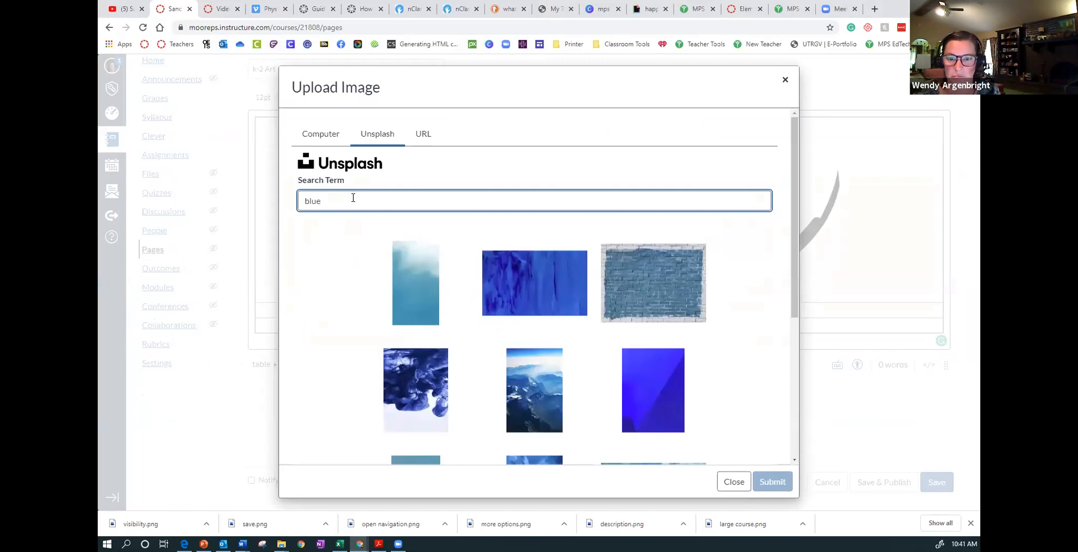
pyautogui.click(545, 289)
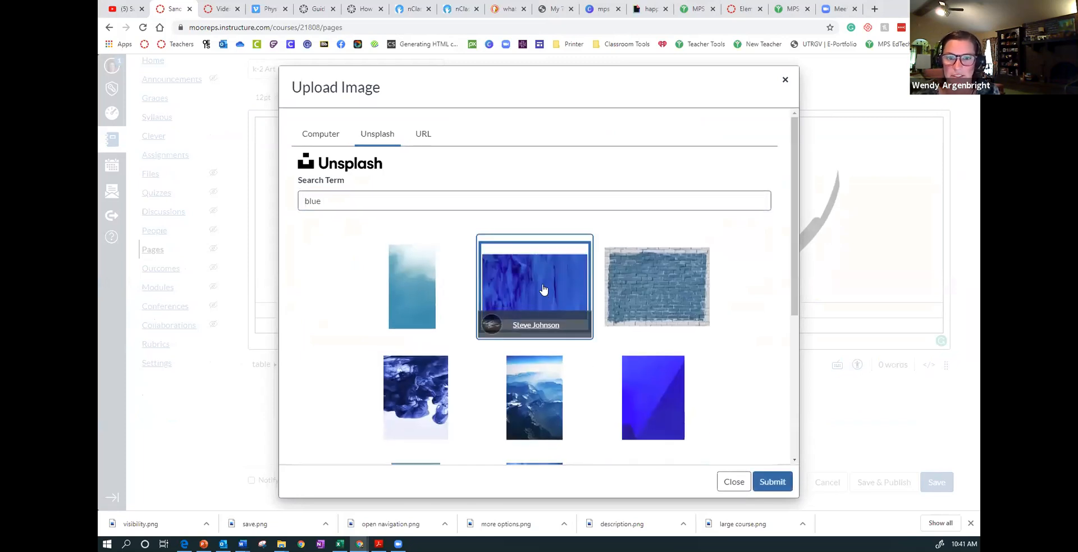
pyautogui.click(773, 481)
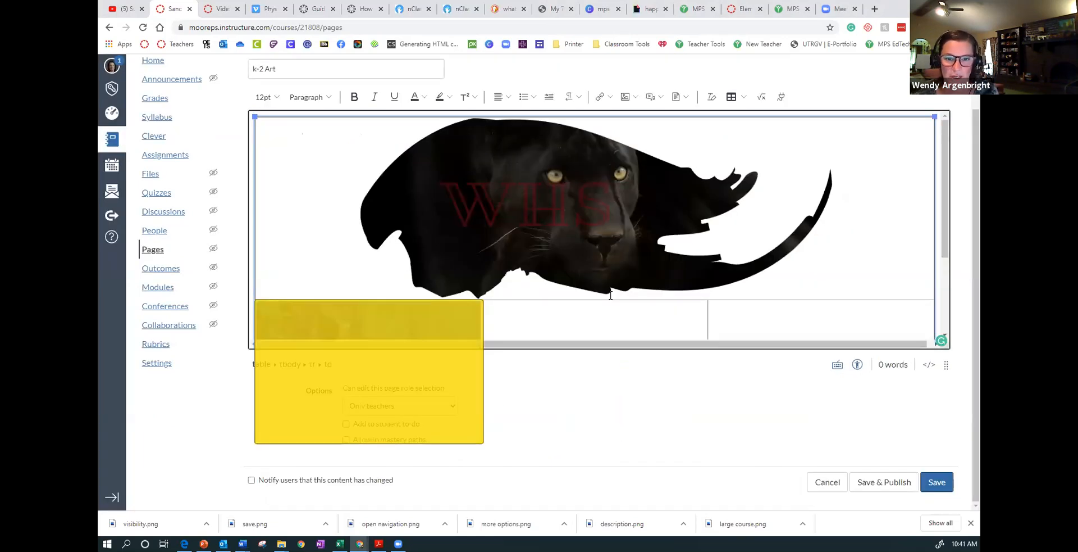
# - Enter the text "Week #1 Assignment" in the middle cell beside the blue picture
pyautogui.scroll(-3, 577, 306)
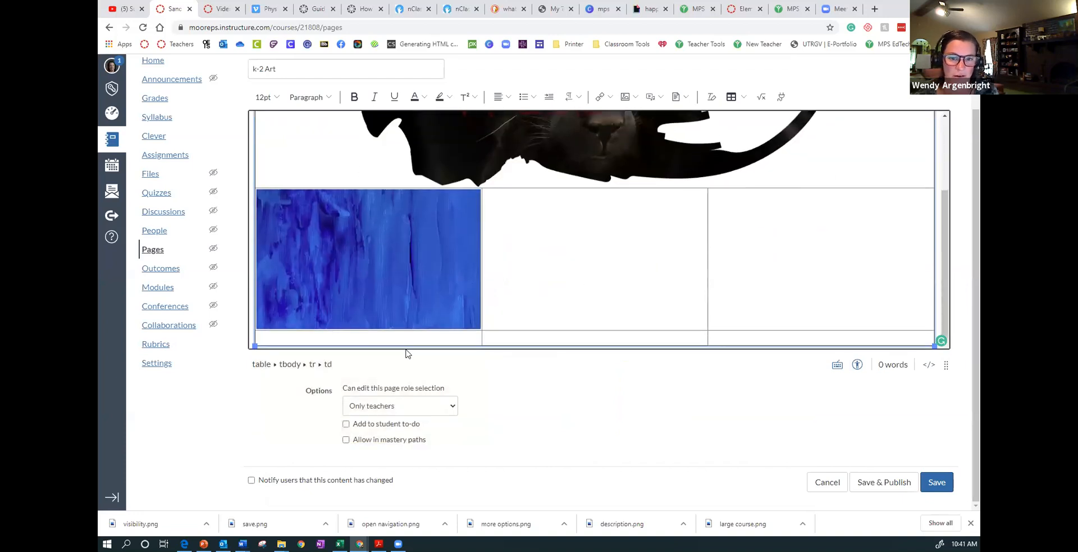
pyautogui.click(428, 268)
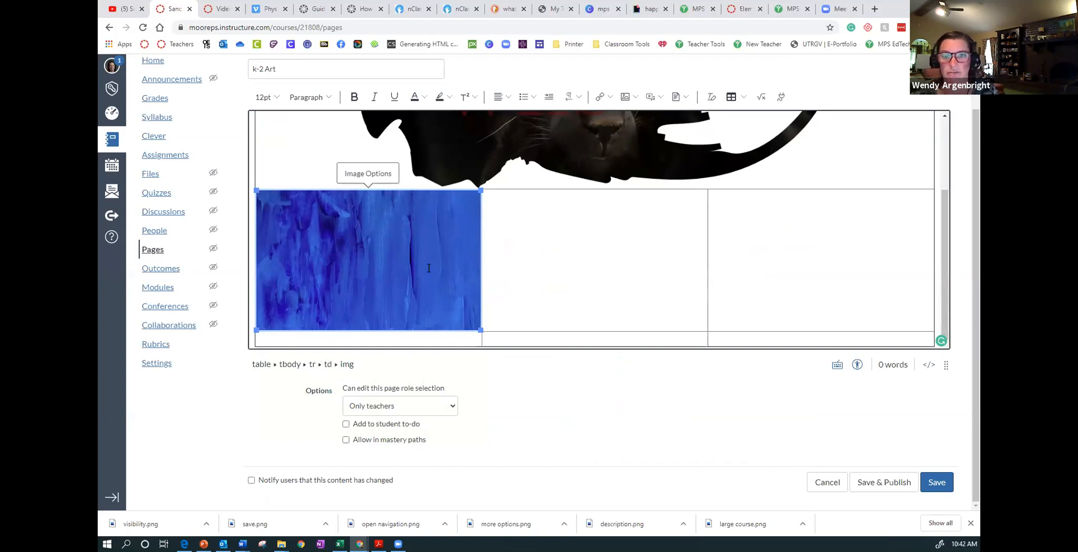
pyautogui.click(516, 252)
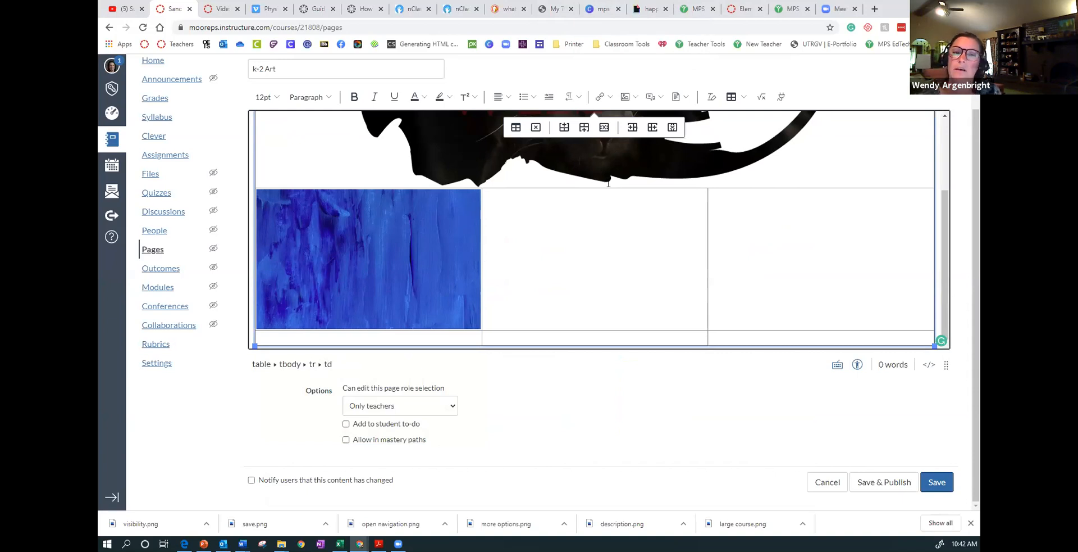
pyautogui.click(417, 253)
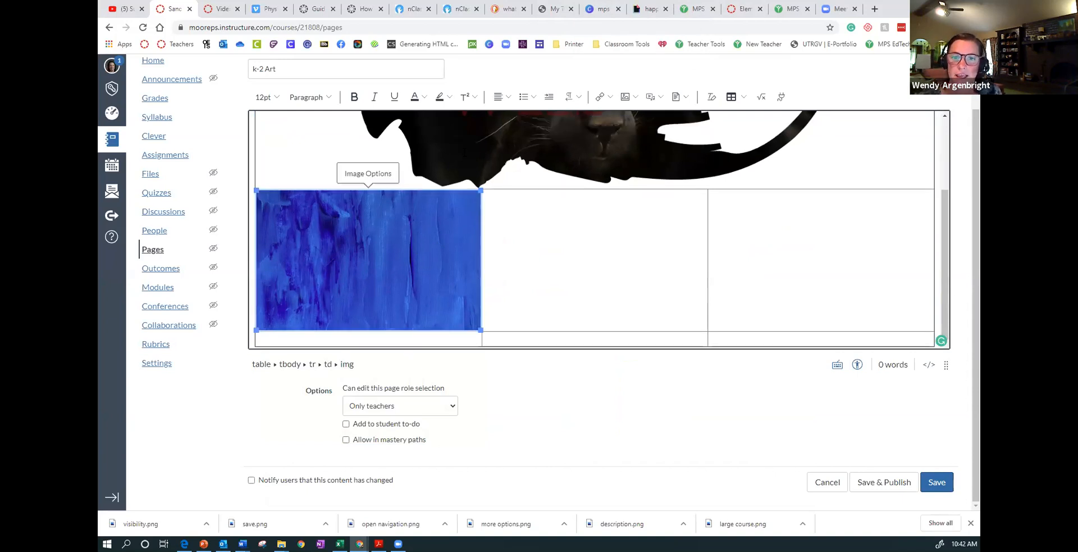
pyautogui.click(543, 251)
pyautogui.write('Week')
pyautogui.press('BackSpace')
pyautogui.press('BackSpace')
pyautogui.press('BackSpace')
pyautogui.press('BackSpace')
pyautogui.write('Week')
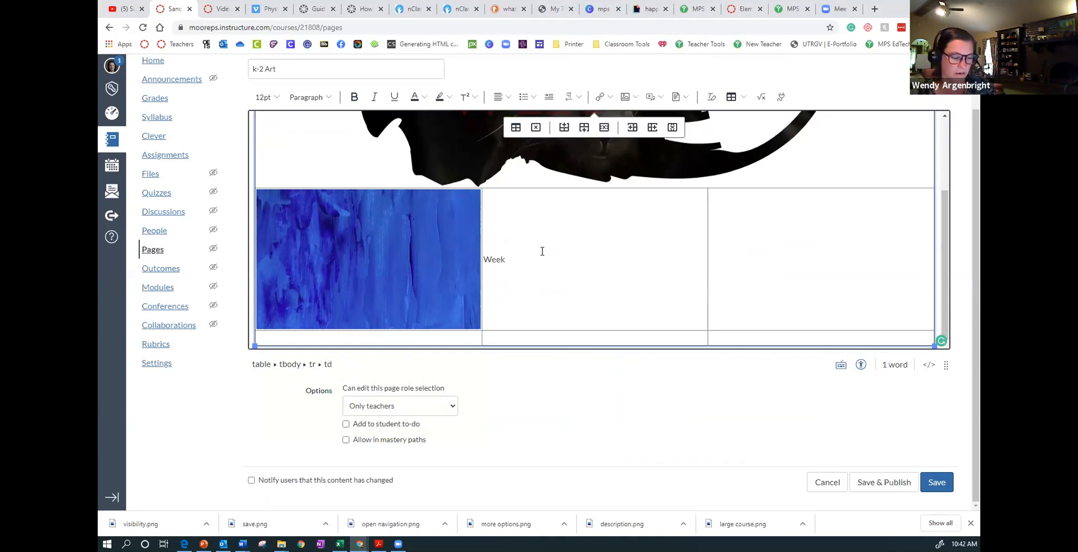
pyautogui.write(' #1 Assign')
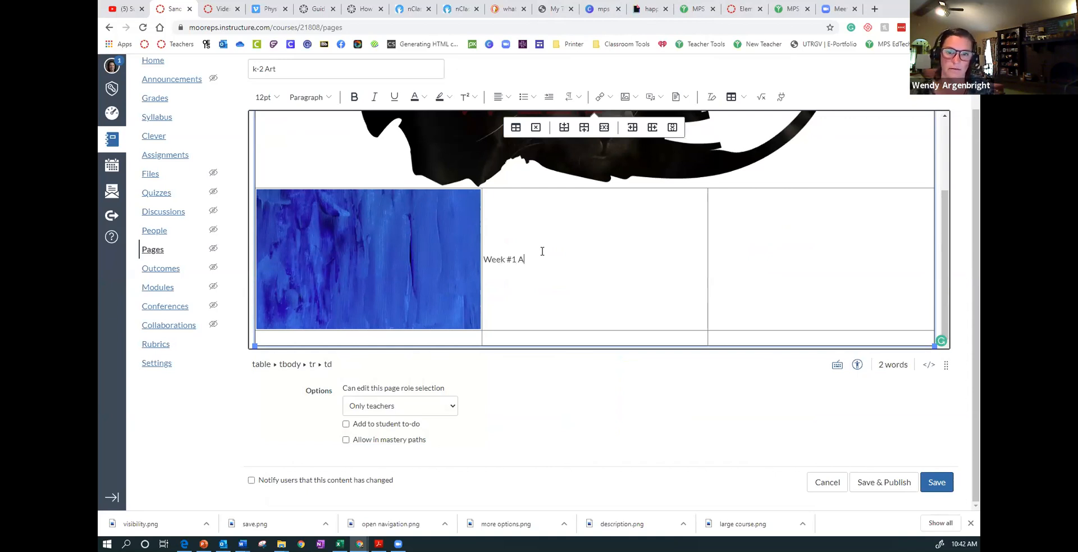
pyautogui.write('ment')
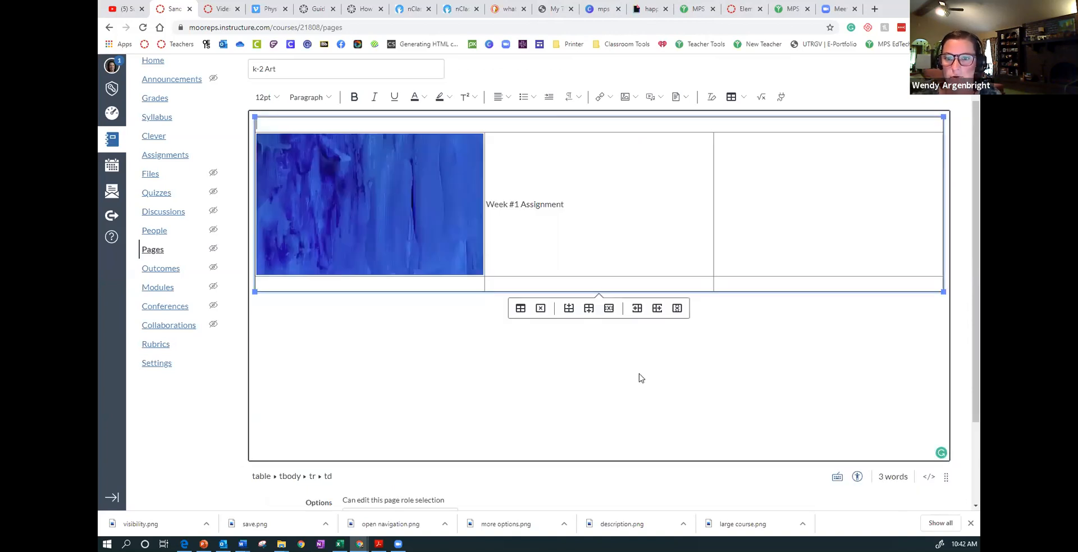
# - Save and publish the "k-2 Art" page
pyautogui.click(580, 209)
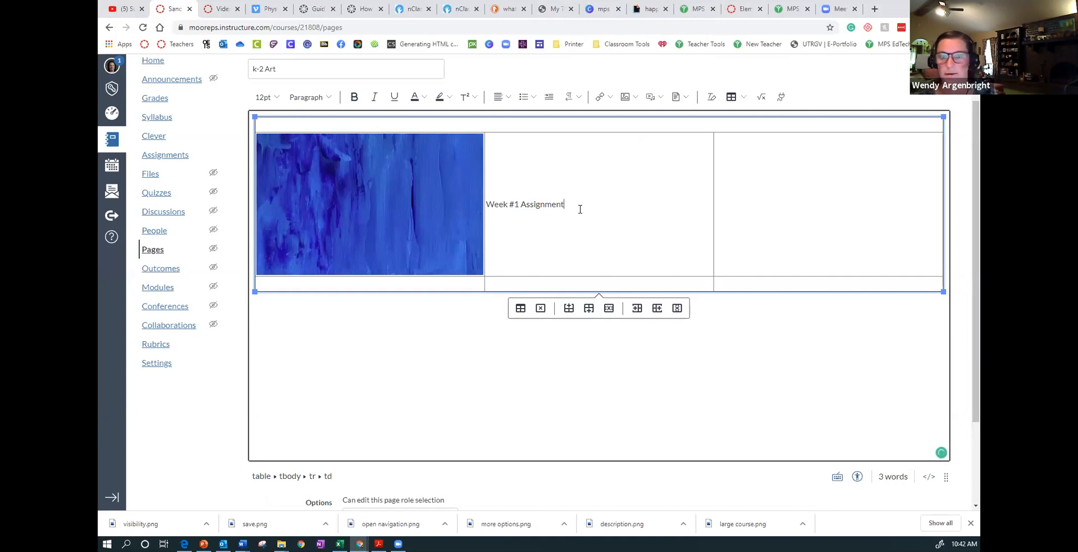
pyautogui.scroll(-1, 967, 352)
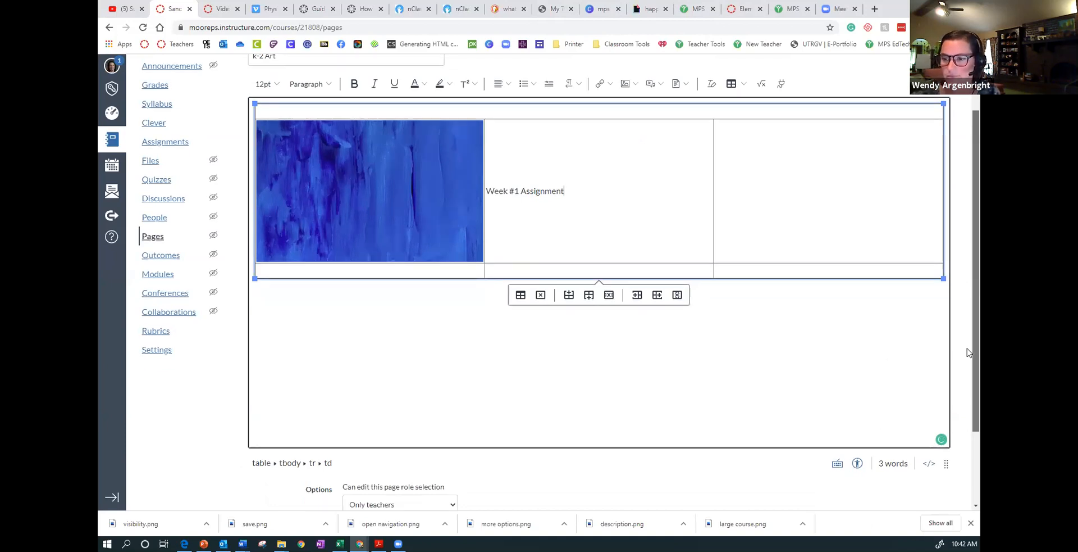
pyautogui.scroll(-2, 967, 352)
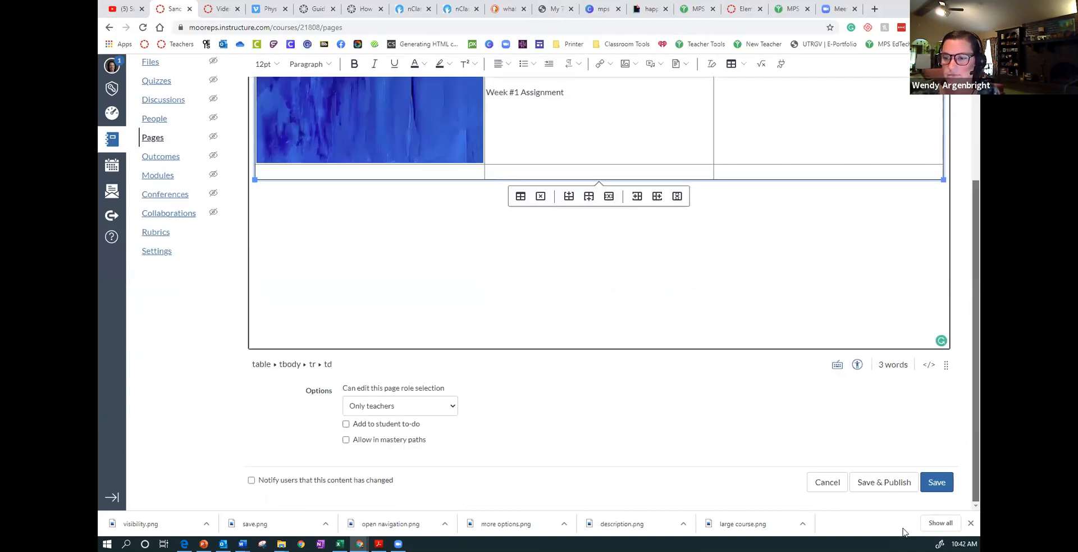
pyautogui.click(871, 488)
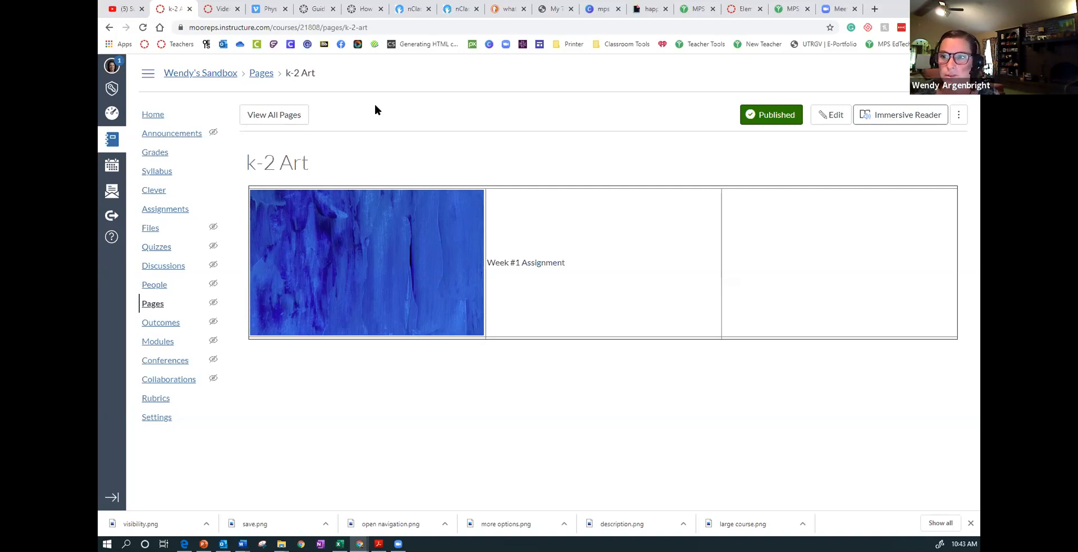
# - Edit the page and link the text "Week #1 Assignment" to the course assignment "Video Week 1"
pyautogui.click(842, 120)
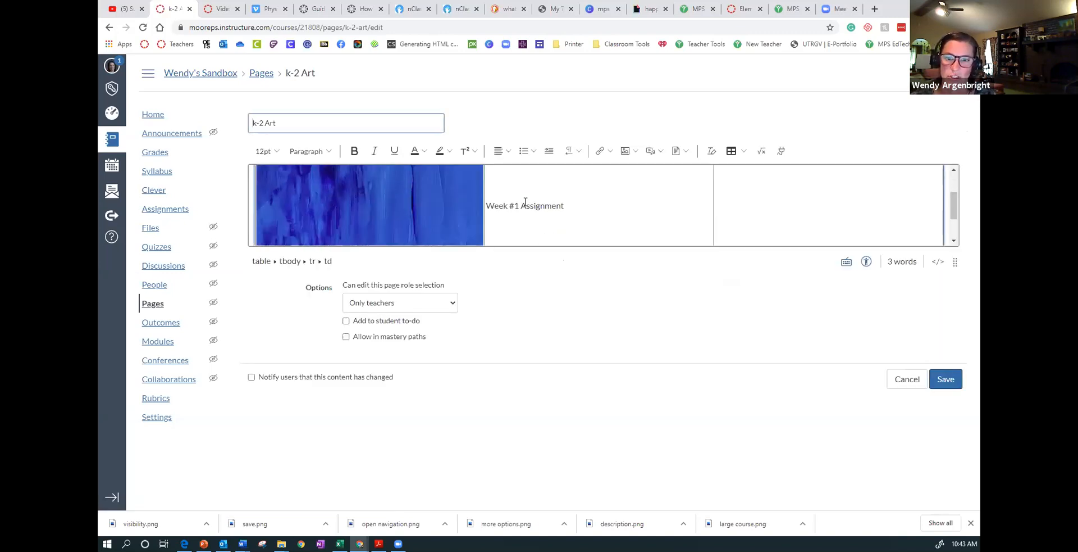
pyautogui.moveTo(564, 206); pyautogui.dragTo(487, 206)
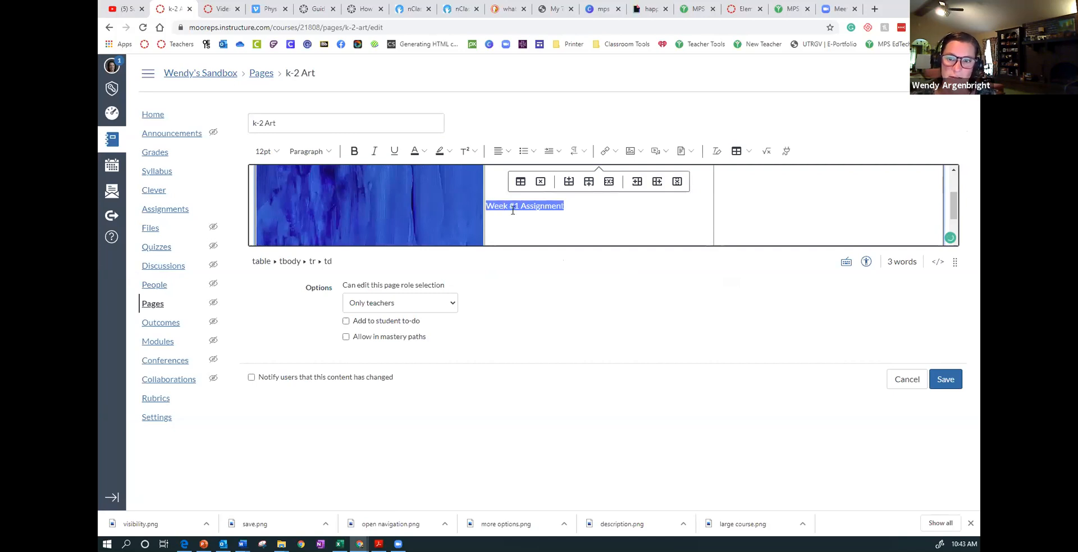
pyautogui.click(616, 153)
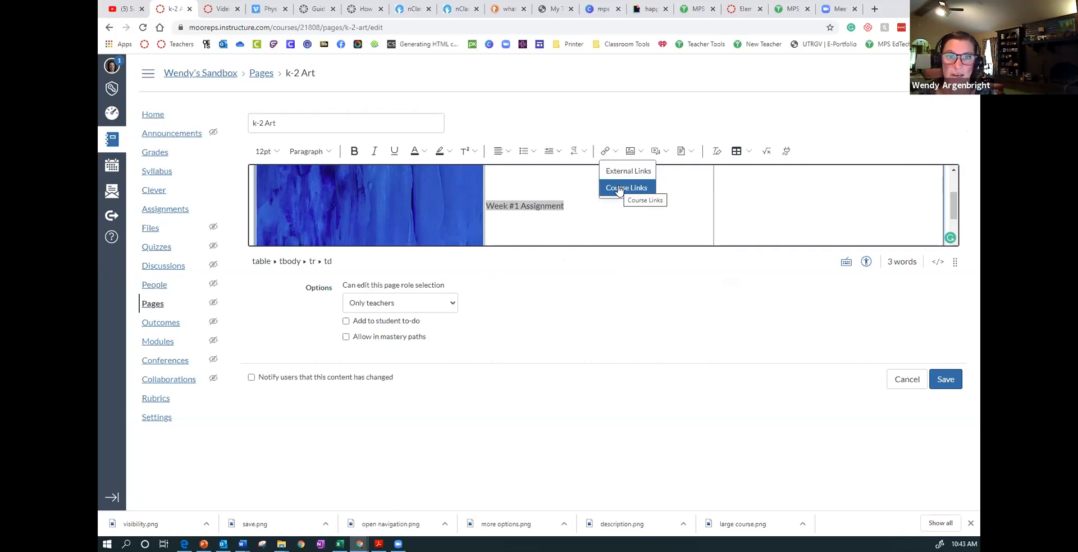
pyautogui.click(619, 188)
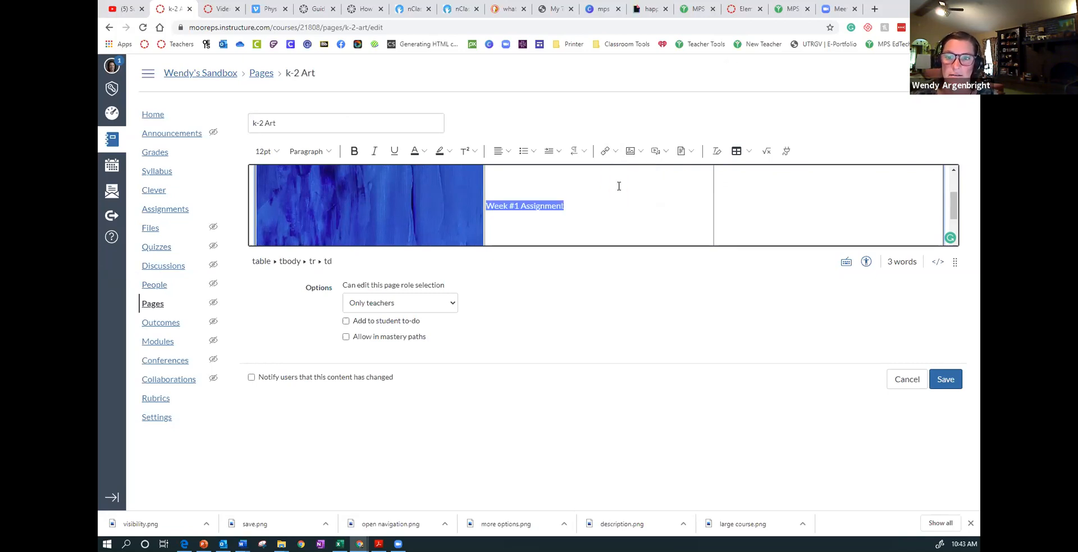
pyautogui.click(740, 174)
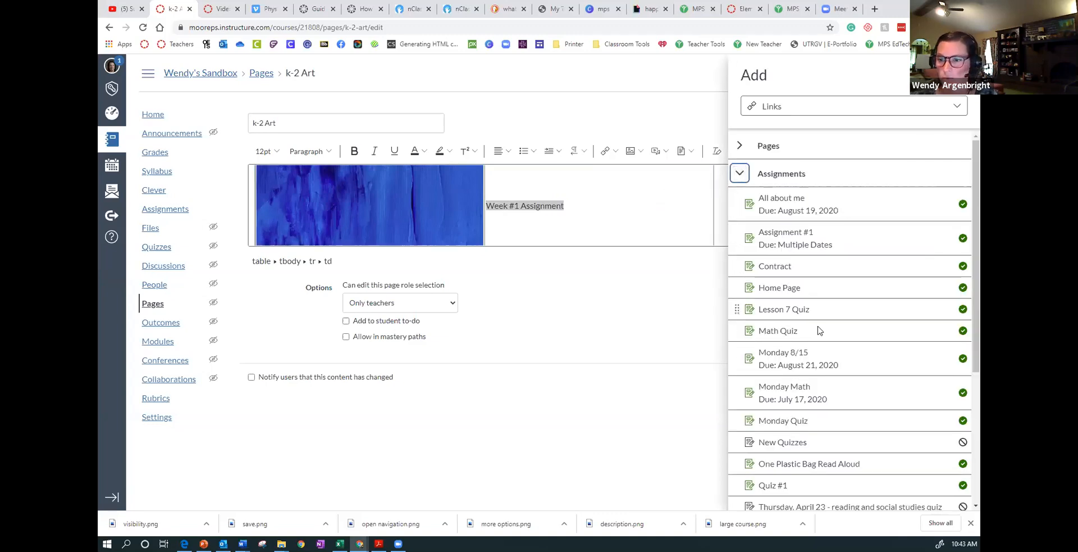
pyautogui.scroll(-3, 828, 453)
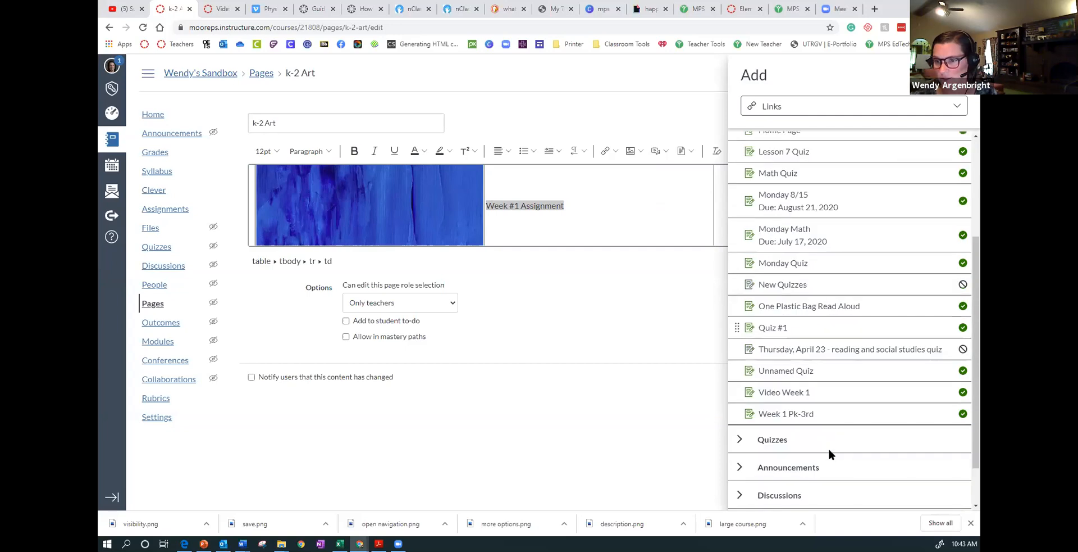
pyautogui.click(827, 391)
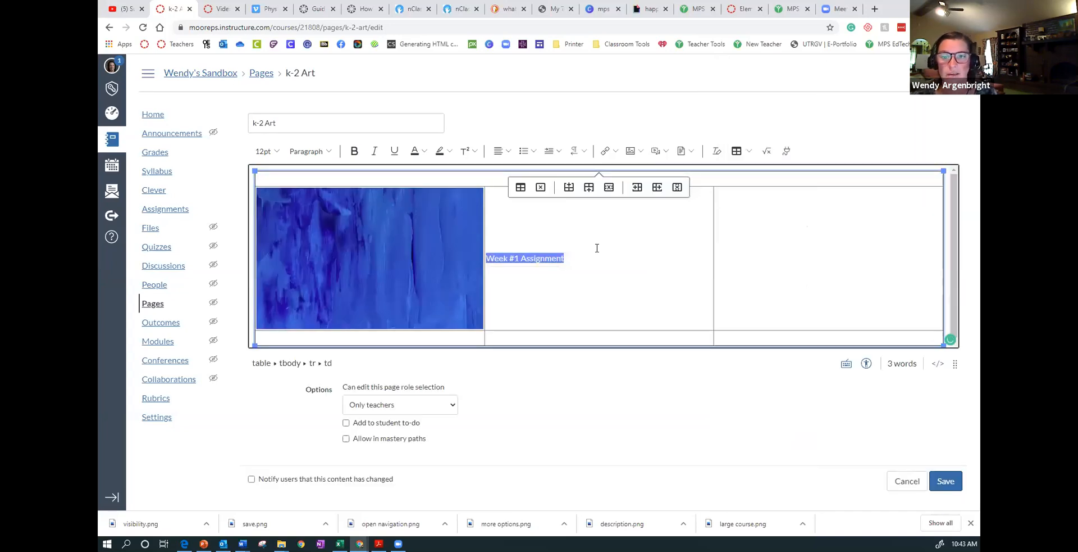
# - Link the blue paint picture to the same course assignment, "Video Week 1"
pyautogui.click(378, 243)
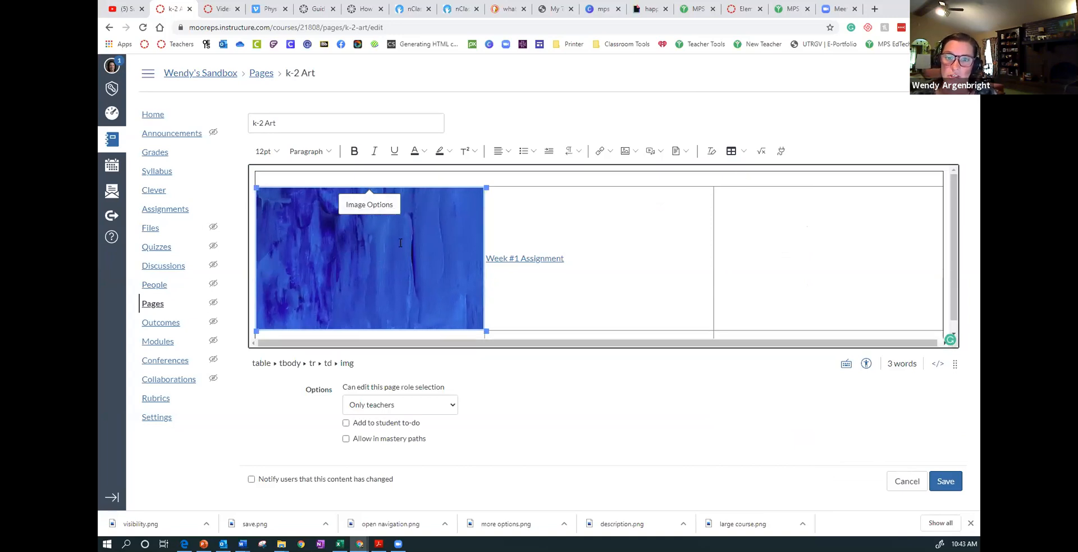
pyautogui.click(610, 151)
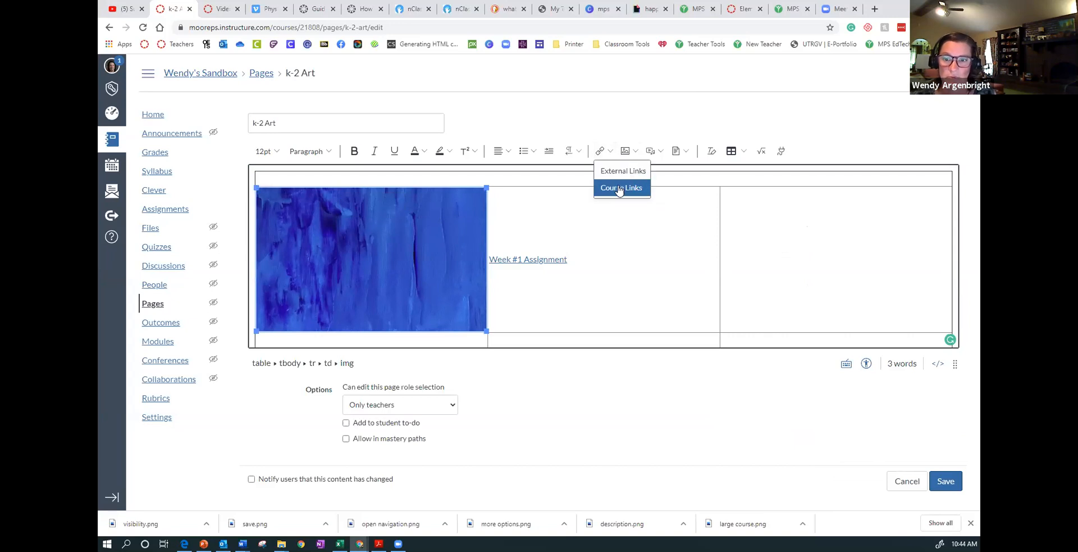
pyautogui.click(619, 187)
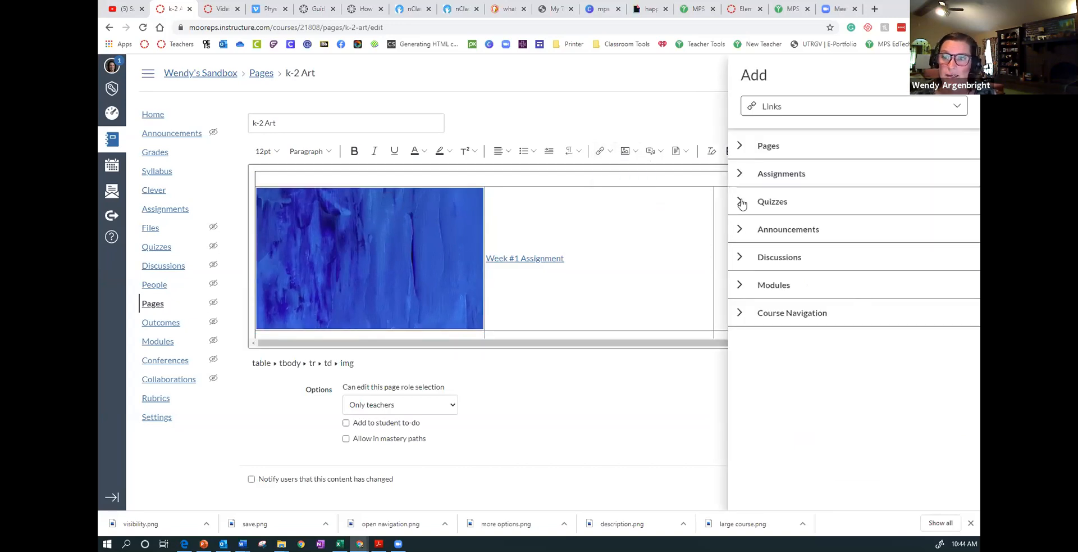
pyautogui.click(740, 174)
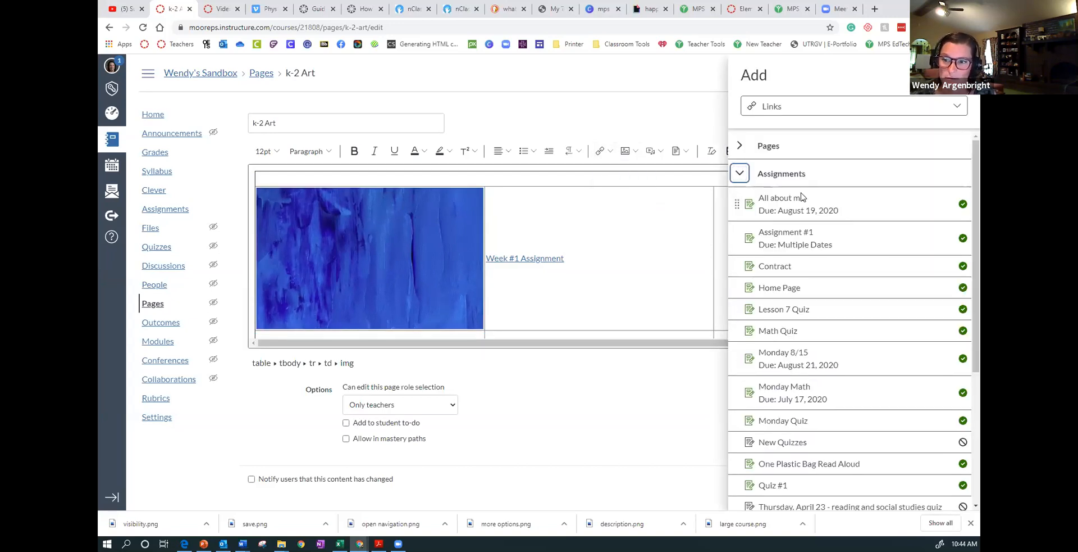
pyautogui.scroll(-3, 805, 416)
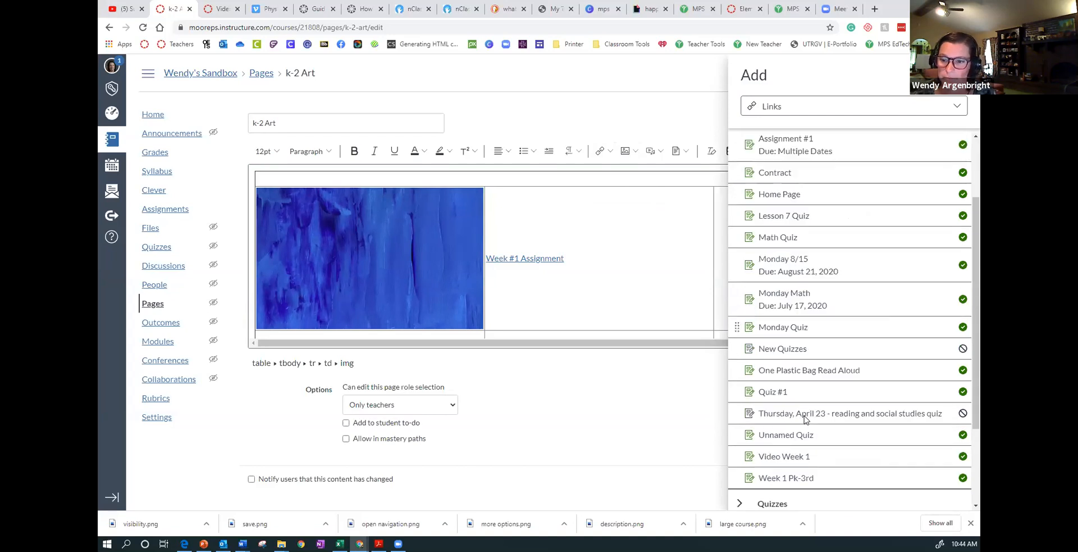
pyautogui.click(761, 446)
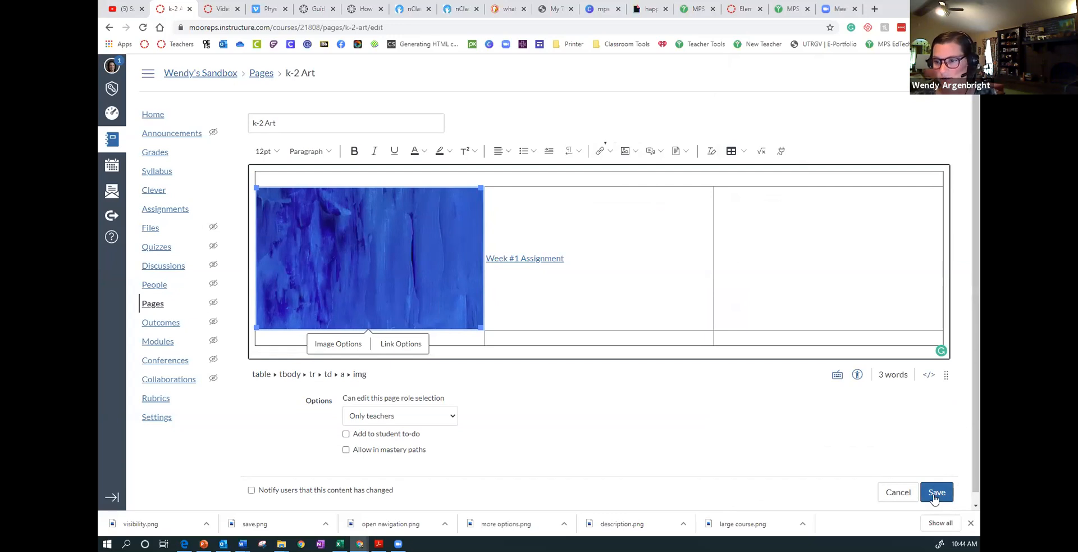
# - Change the page title to "k-2 Art Week #1" and save the page
pyautogui.click(314, 124)
pyautogui.write('Week #1')
pyautogui.click(946, 492)
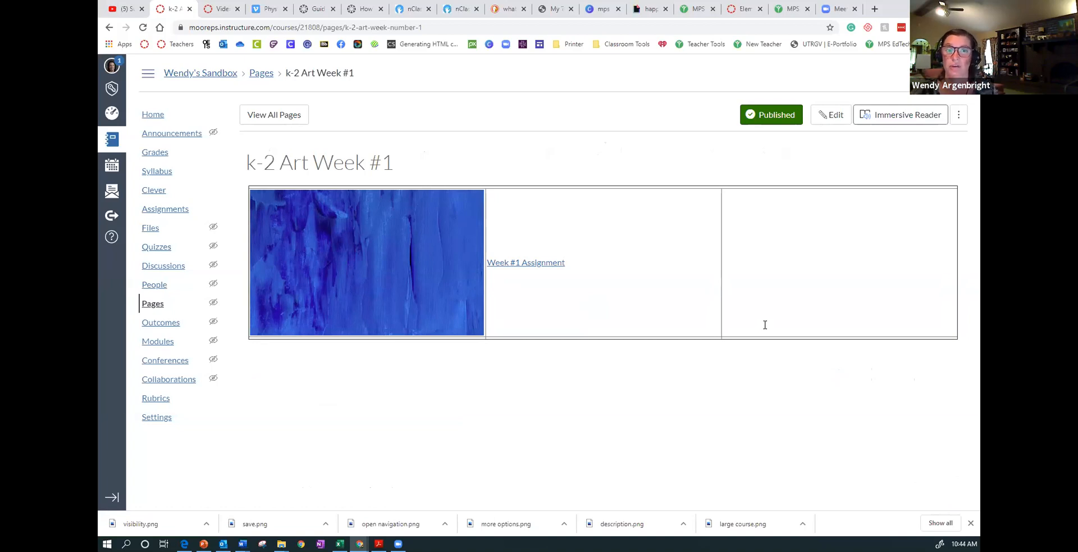
# - Duplicate the "k-2 Art Week #1" page from the list of all course pages
pyautogui.click(263, 73)
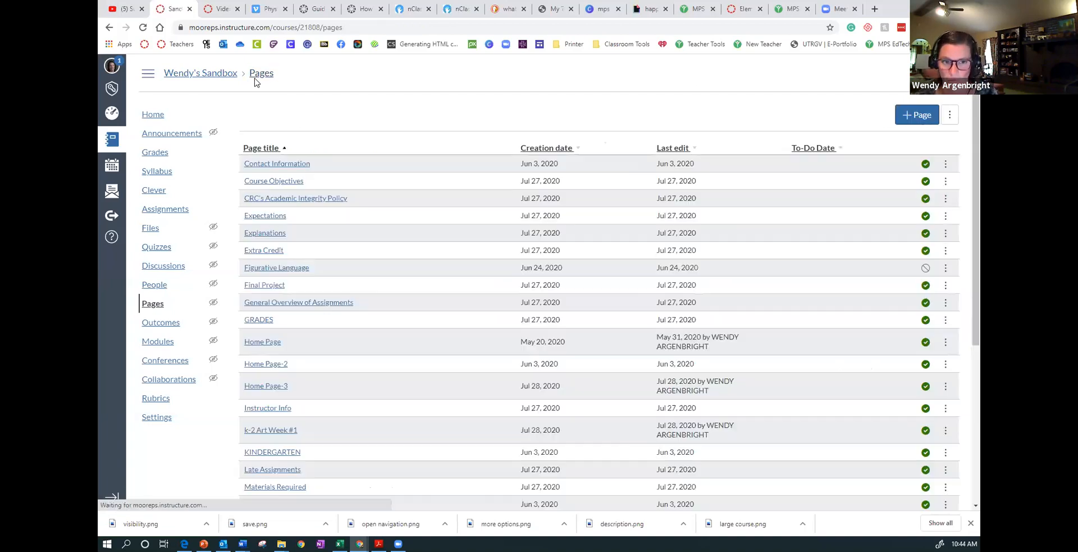
pyautogui.scroll(-3, 270, 284)
pyautogui.scroll(3, 260, 298)
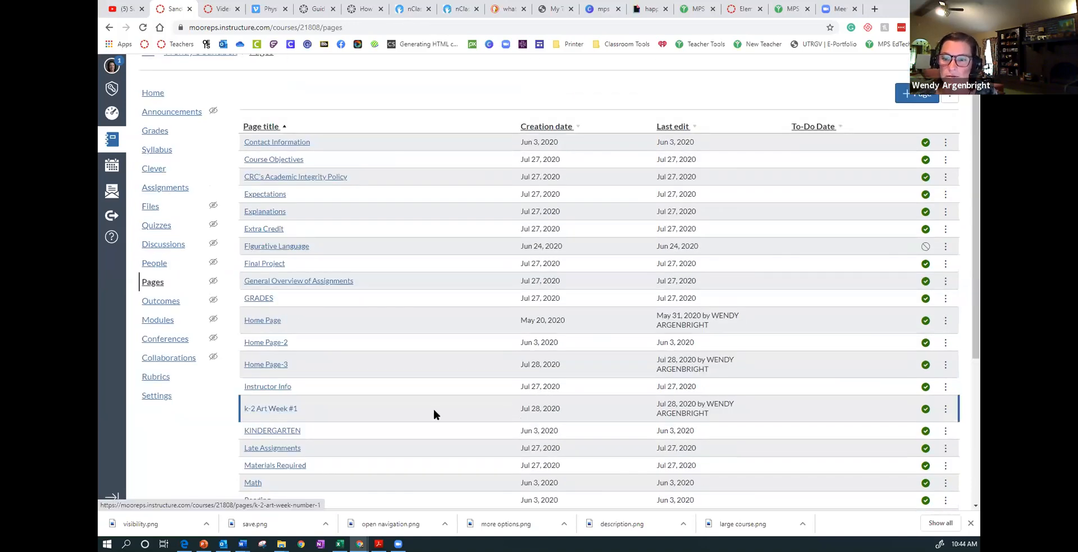
pyautogui.click(947, 410)
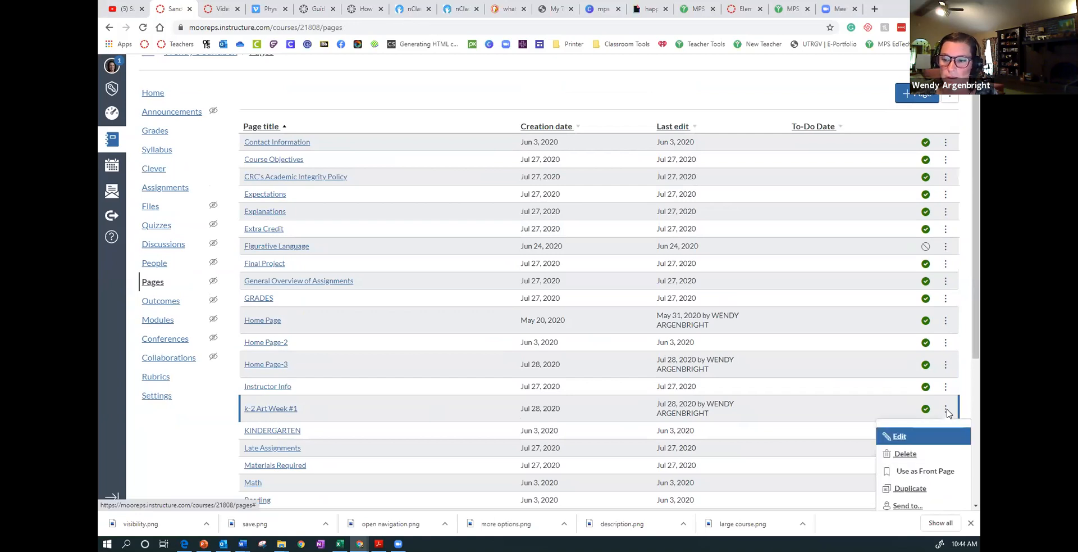
pyautogui.click(913, 489)
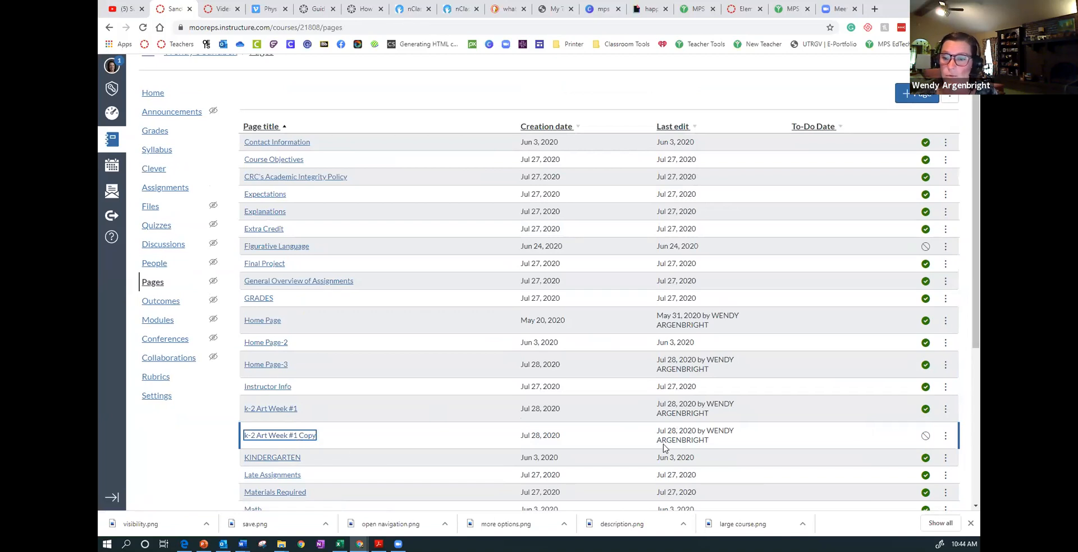
# - Rename the duplicated art page as "k-2 Art Week #2"
pyautogui.click(947, 436)
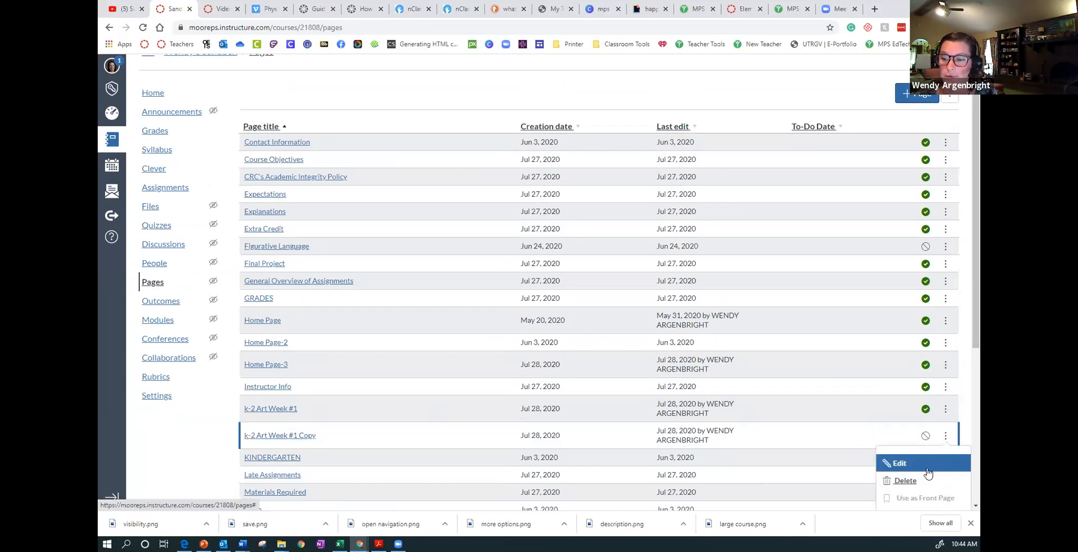
pyautogui.click(897, 464)
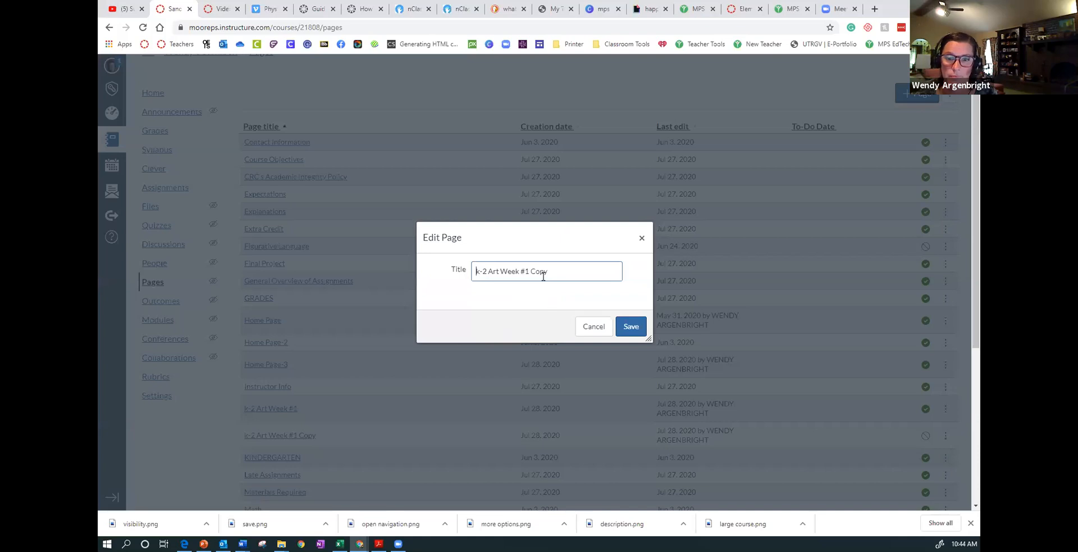
pyautogui.moveTo(530, 270); pyautogui.dragTo(601, 275)
pyautogui.write('2')
pyautogui.click(626, 325)
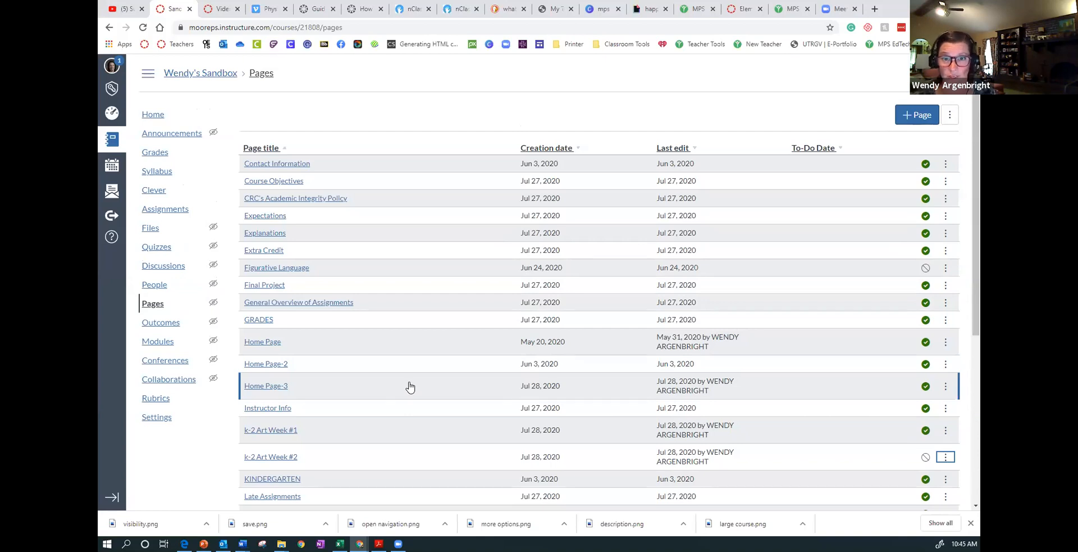
# - Open the "Home Page-3" page for editing and go to the pictures below the banner
pyautogui.scroll(-1, 410, 386)
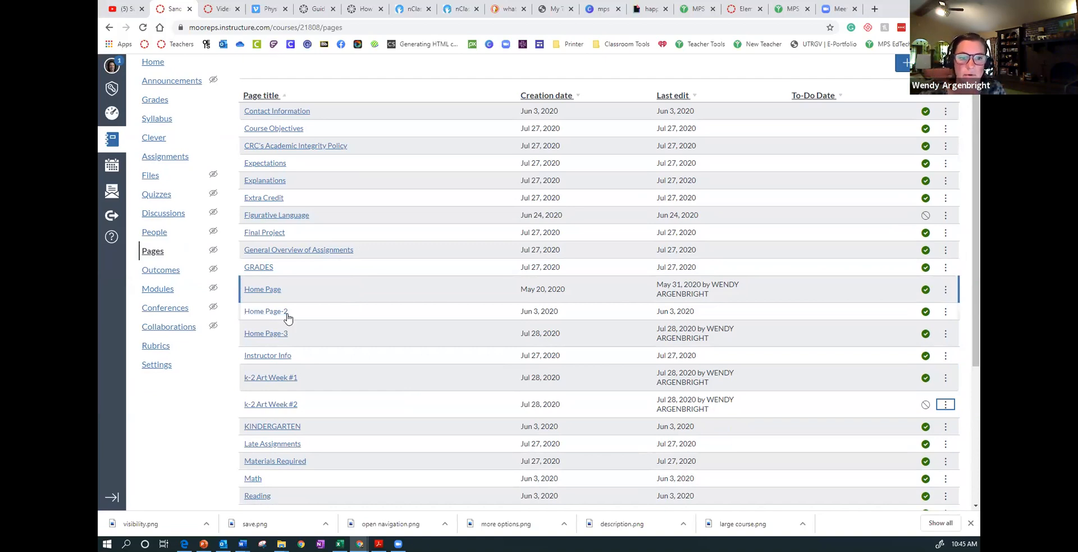
pyautogui.click(274, 336)
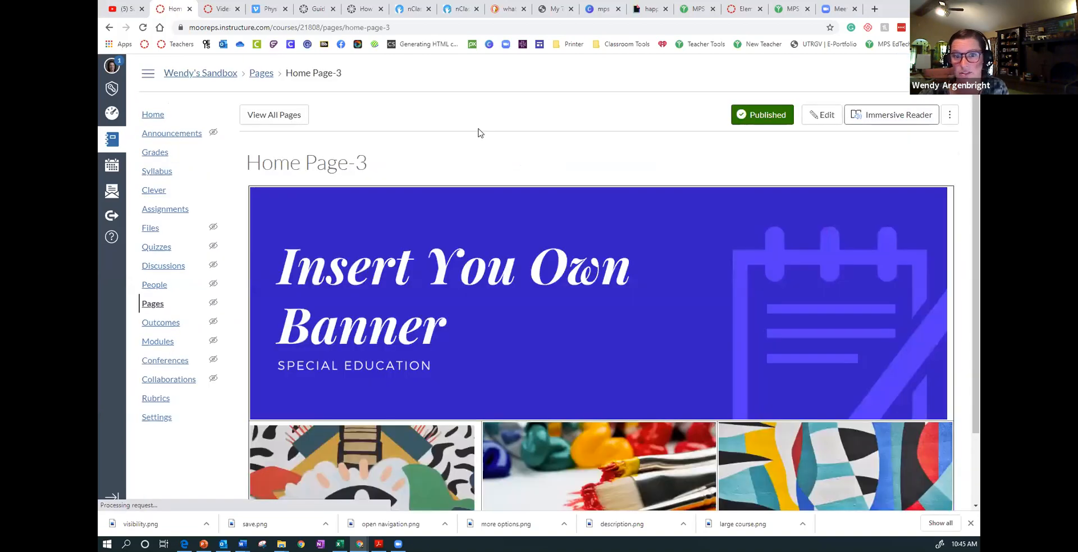
pyautogui.click(819, 115)
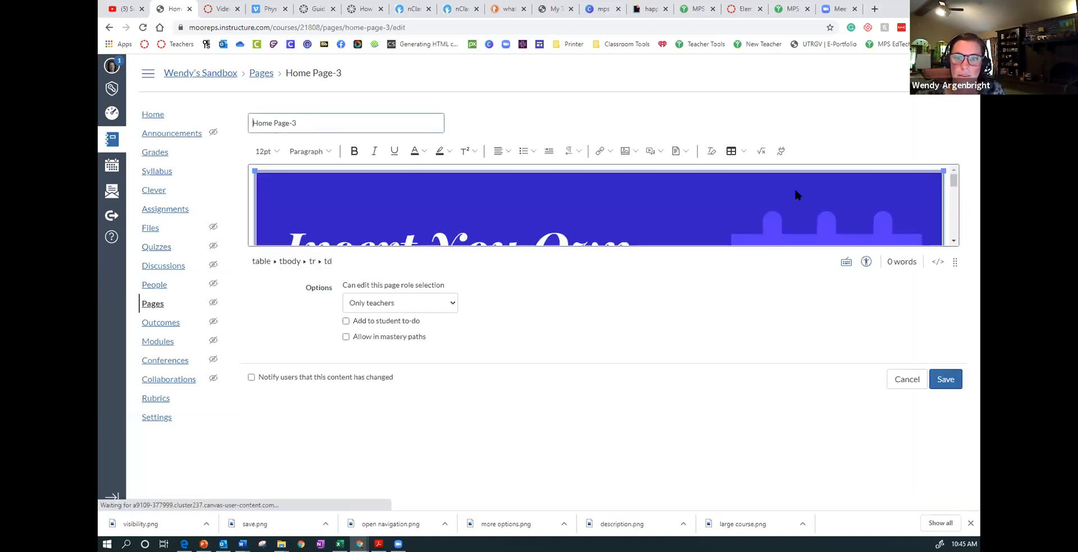
pyautogui.scroll(-3, 795, 182)
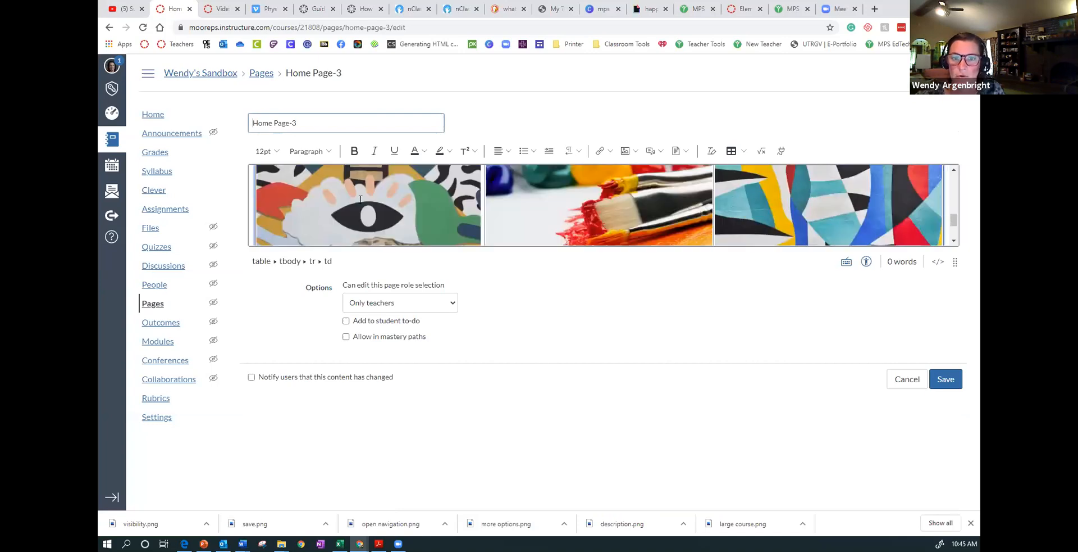
# - Enlarge the editing area and link the eye artwork in the first cell below the banner to the "k-2 Art Week #1" page
pyautogui.click(328, 208)
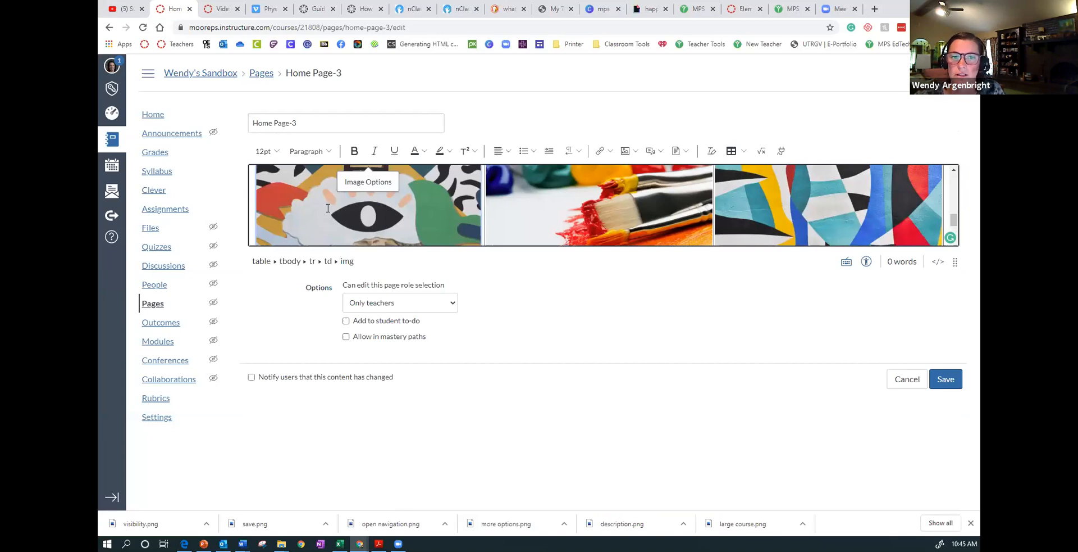
pyautogui.moveTo(955, 261); pyautogui.dragTo(943, 450)
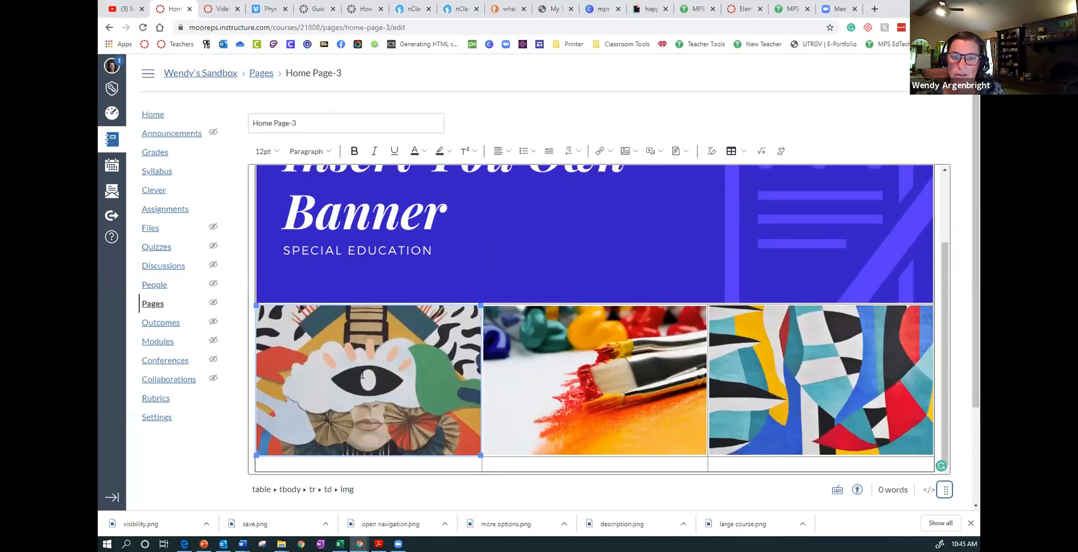
pyautogui.click(610, 151)
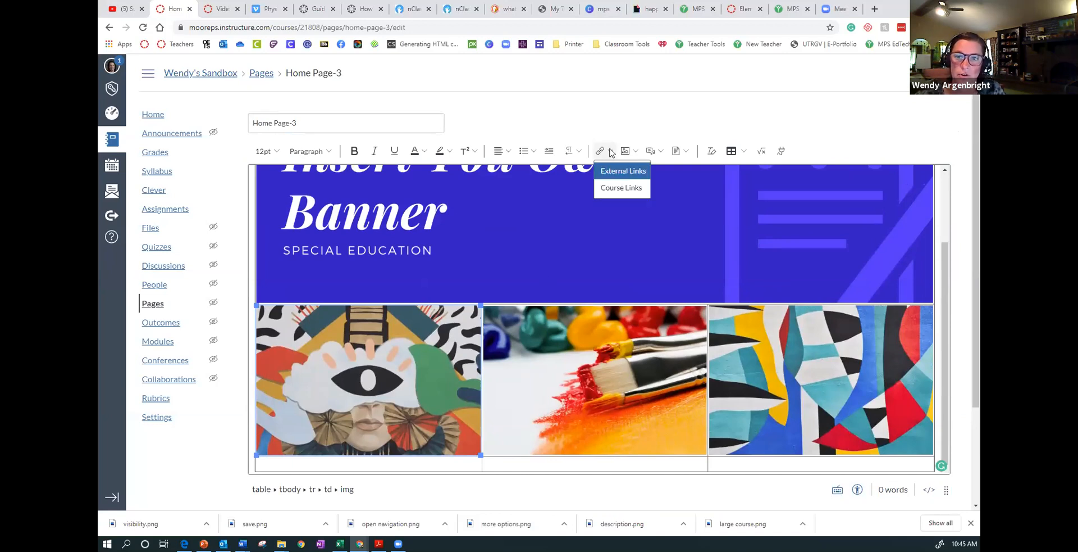
pyautogui.click(618, 189)
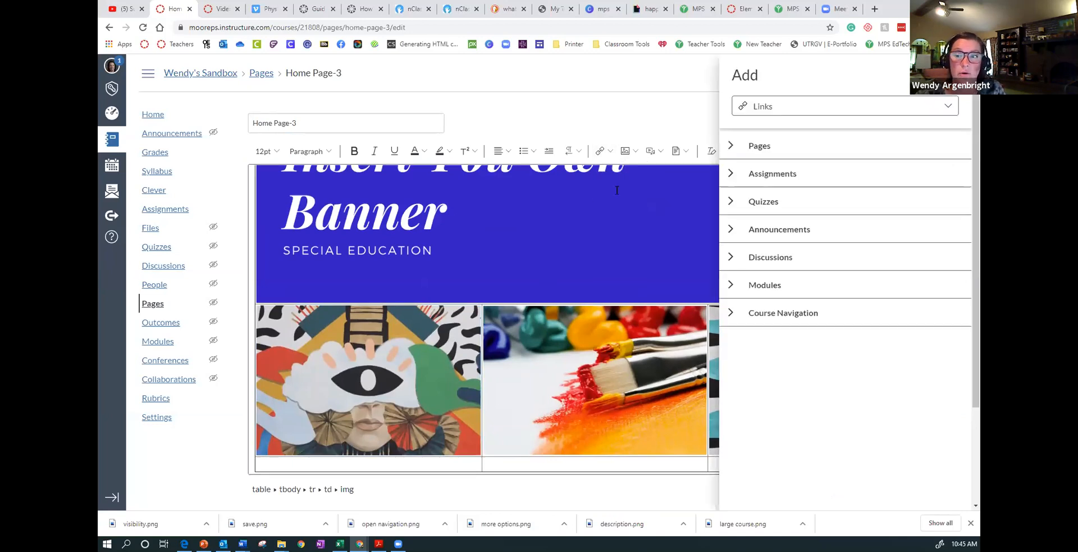
pyautogui.click(733, 146)
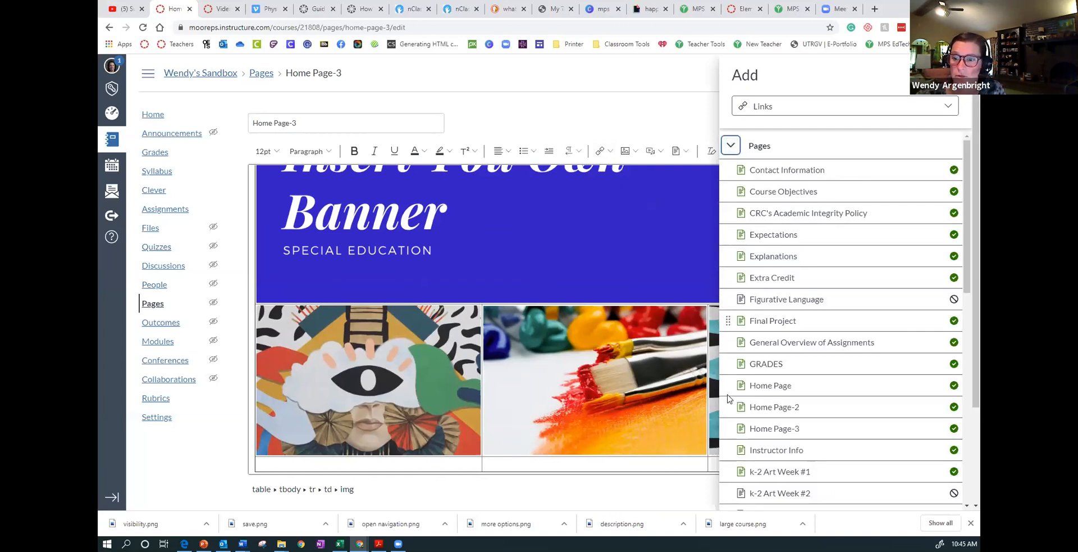
pyautogui.click(774, 471)
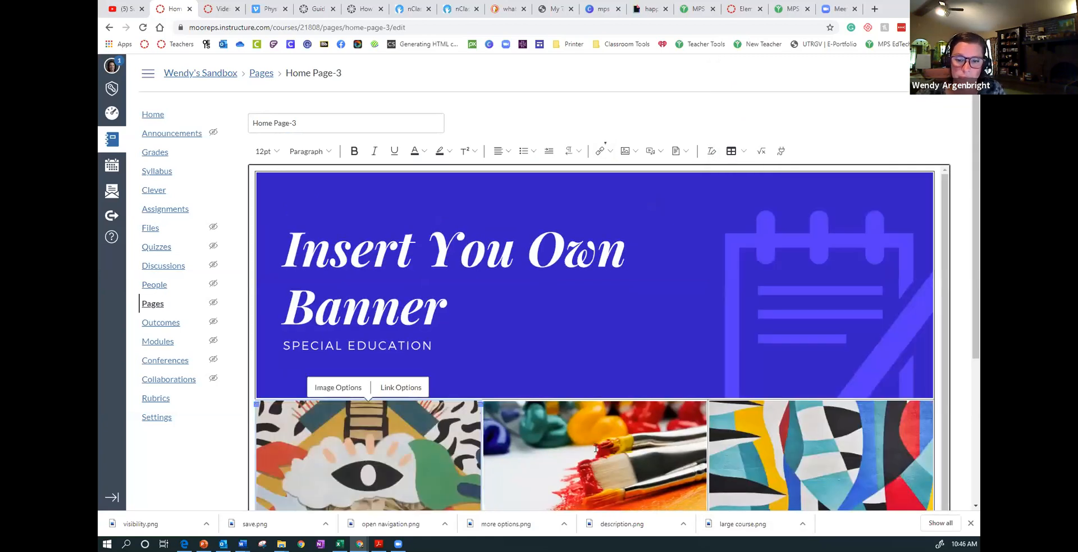
# - Link the paintbrush picture in the middle cell below the banner to the "k-2 Art Week #2" course page
pyautogui.click(596, 448)
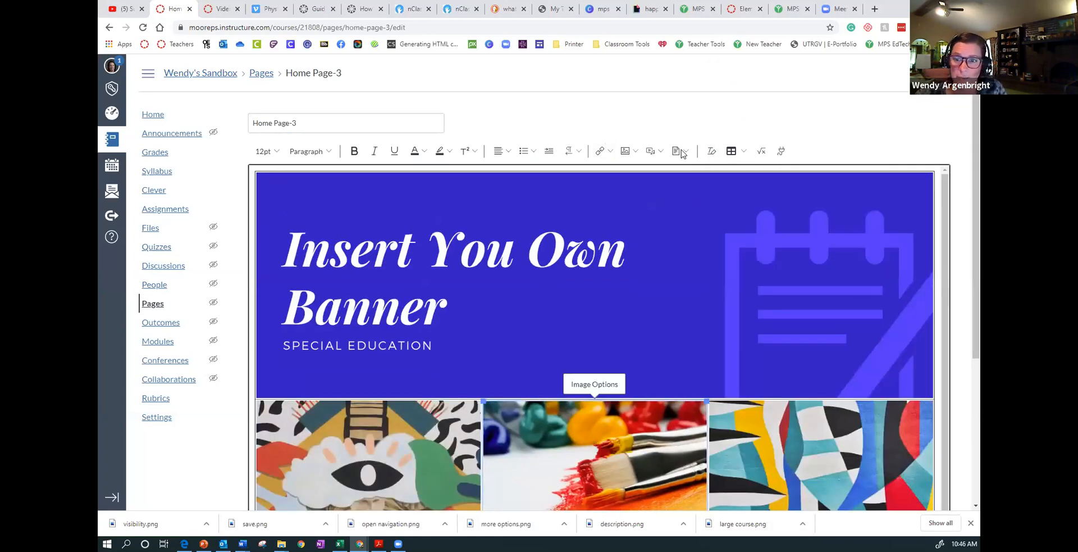
pyautogui.click(613, 153)
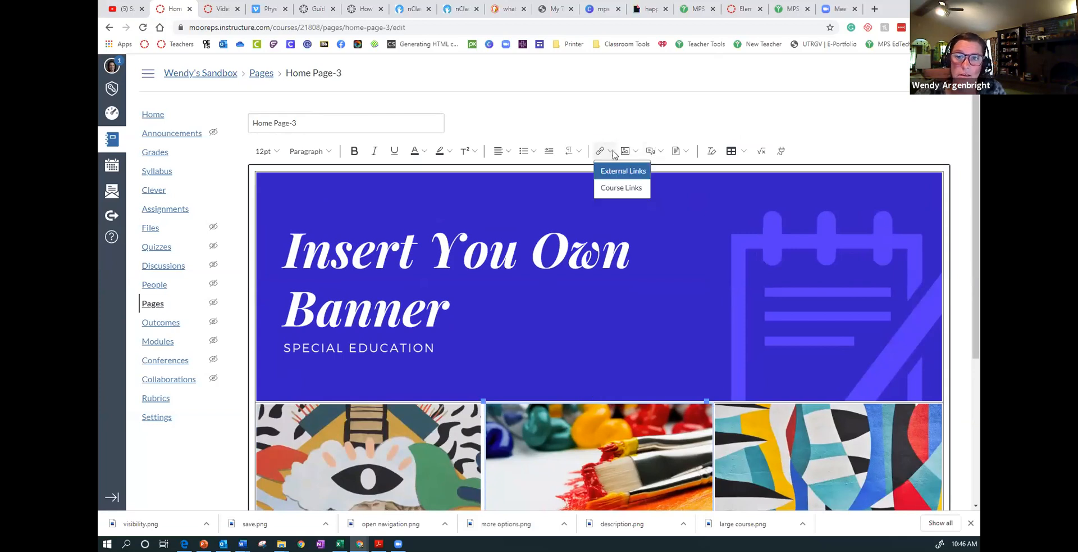
pyautogui.click(617, 190)
pyautogui.click(730, 146)
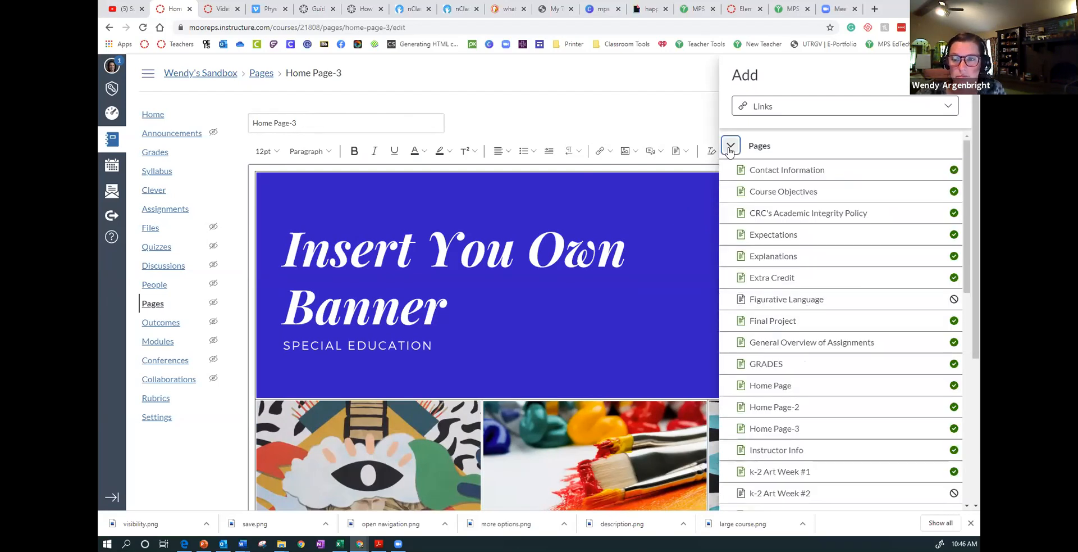
pyautogui.scroll(-1, 782, 461)
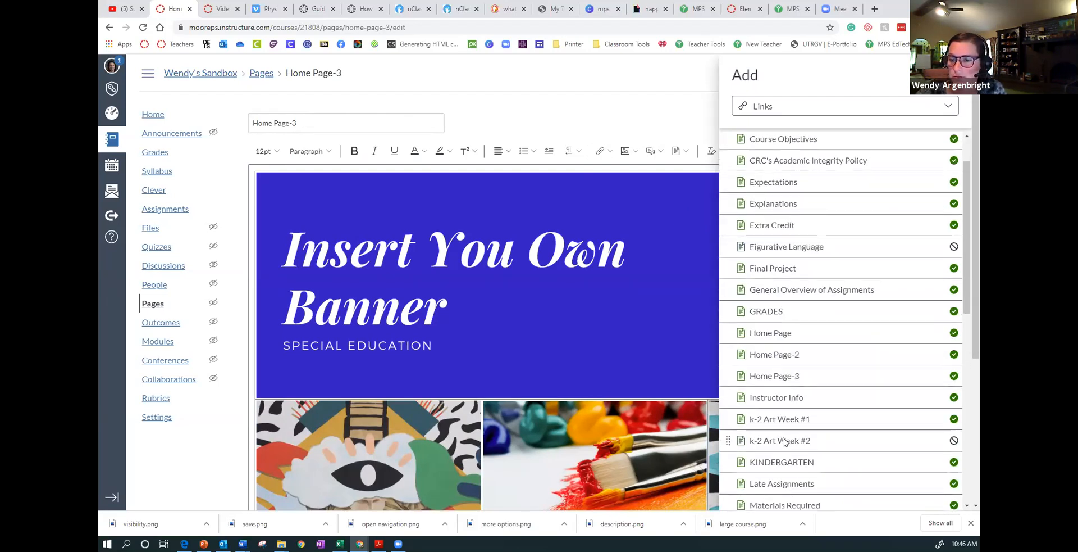
pyautogui.click(784, 442)
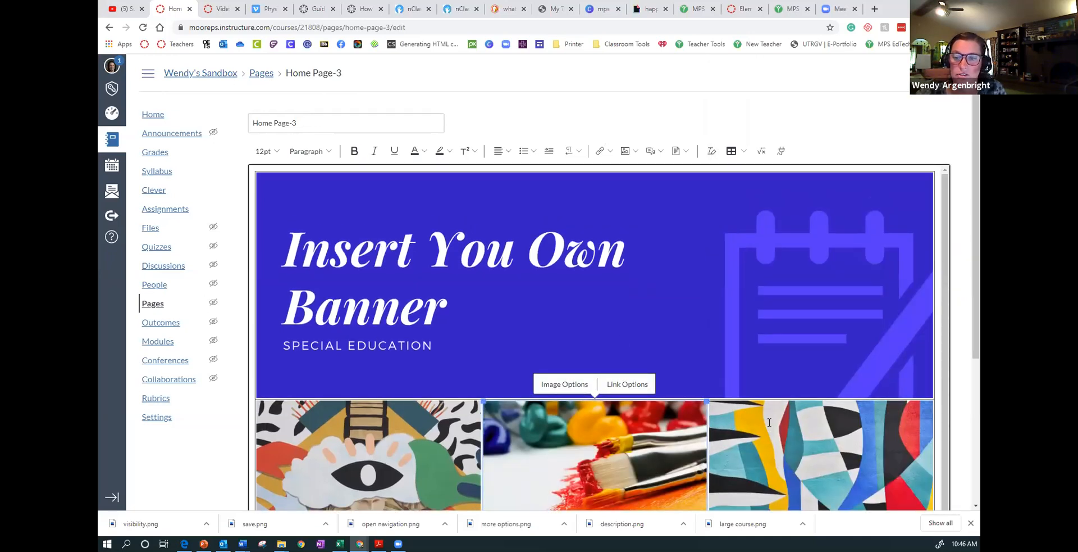
# - Link the abstract pattern picture in the third cell below the banner to the "Materials Required" page and save the home page
pyautogui.click(823, 403)
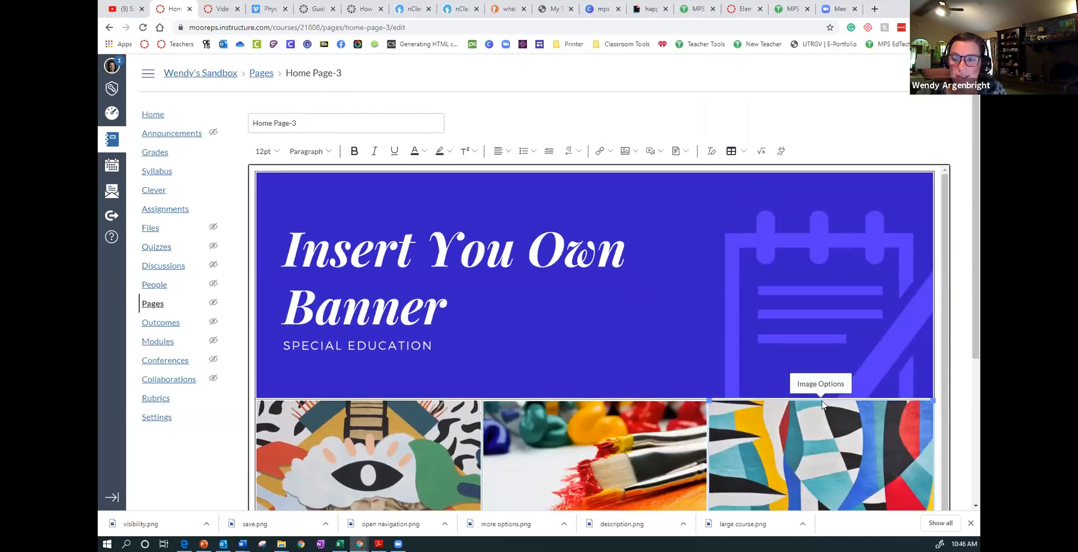
pyautogui.click(610, 151)
pyautogui.click(608, 189)
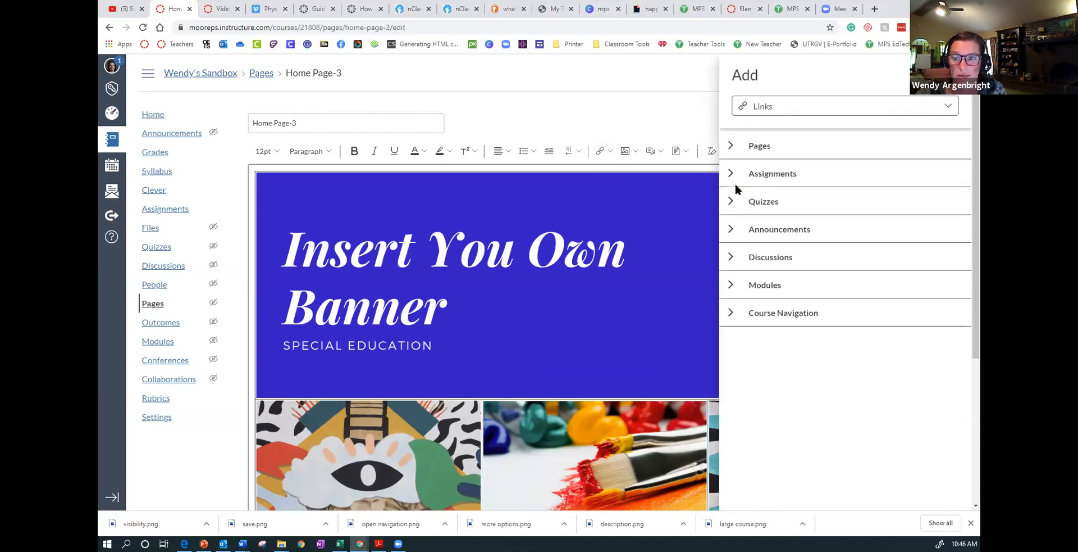
pyautogui.click(730, 146)
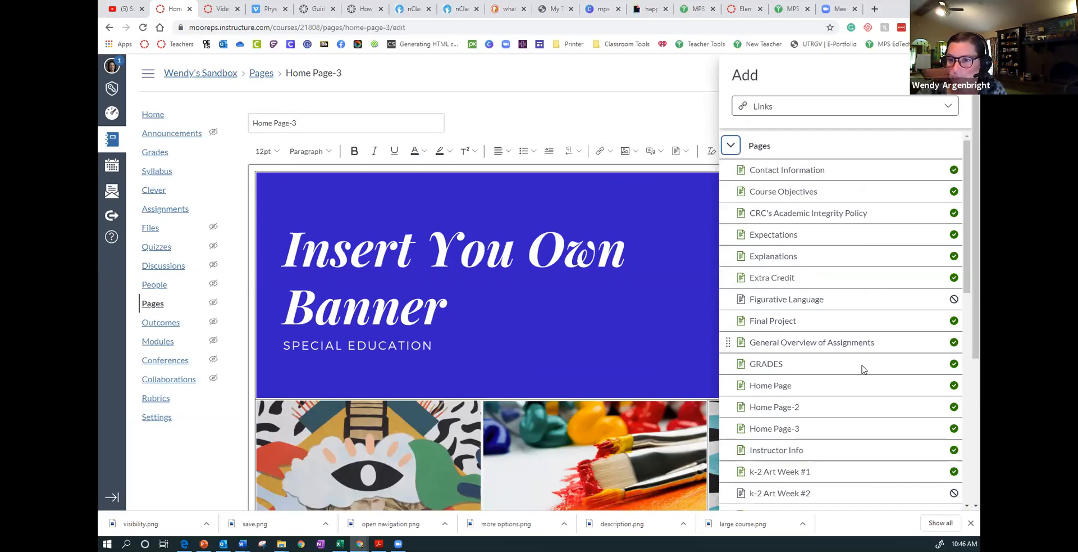
pyautogui.scroll(-3, 857, 390)
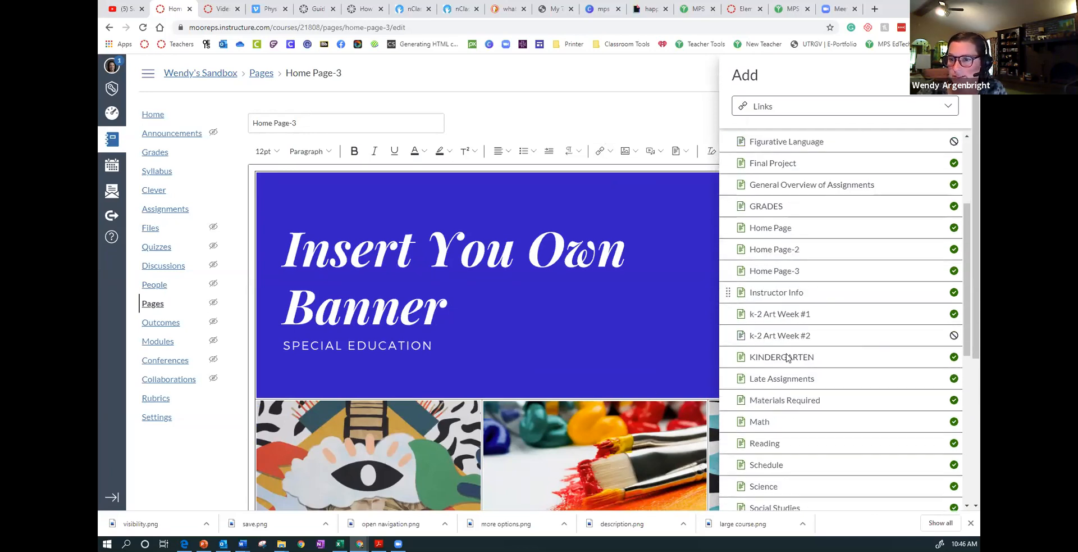
pyautogui.click(788, 402)
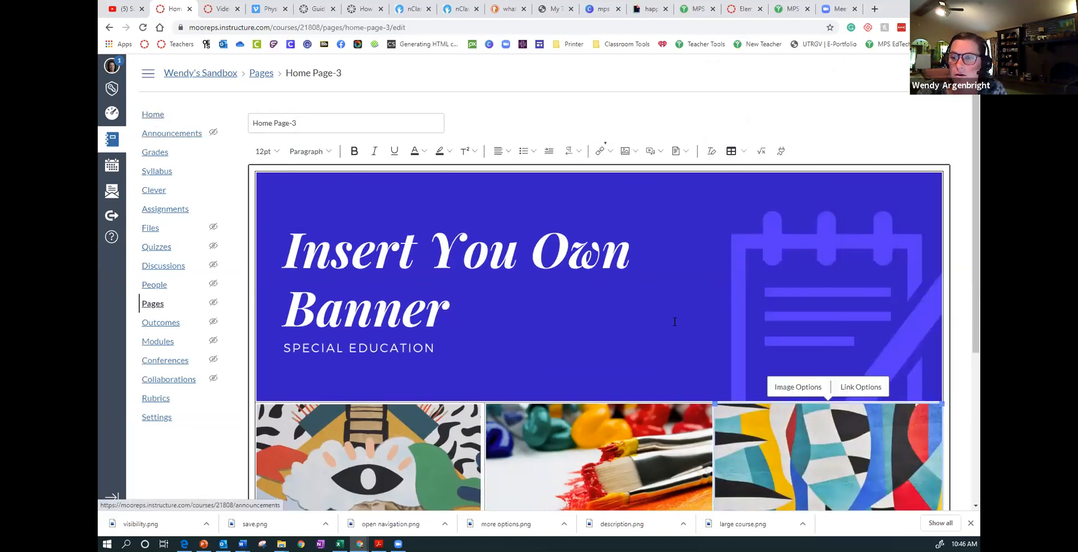
pyautogui.scroll(-5, 675, 322)
pyautogui.click(937, 482)
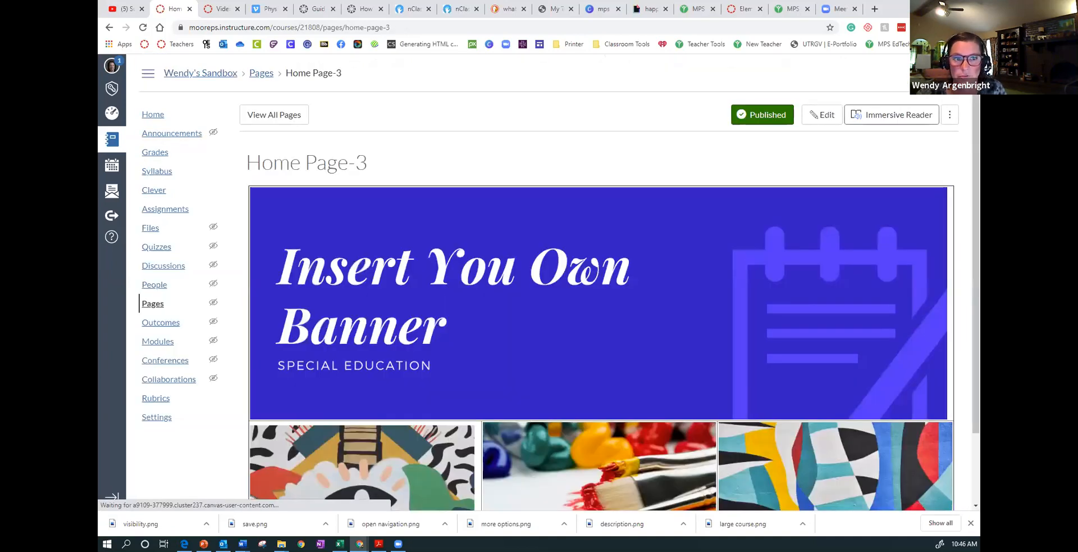
# - Make "Home Page-3" the front page of the course in place of the current one and open the course home
pyautogui.click(149, 115)
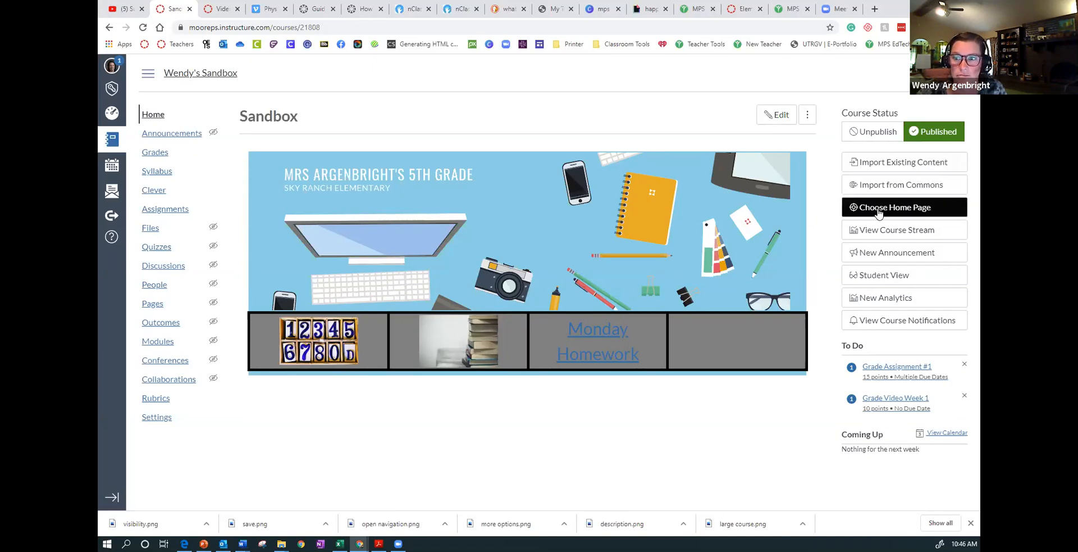
pyautogui.click(879, 211)
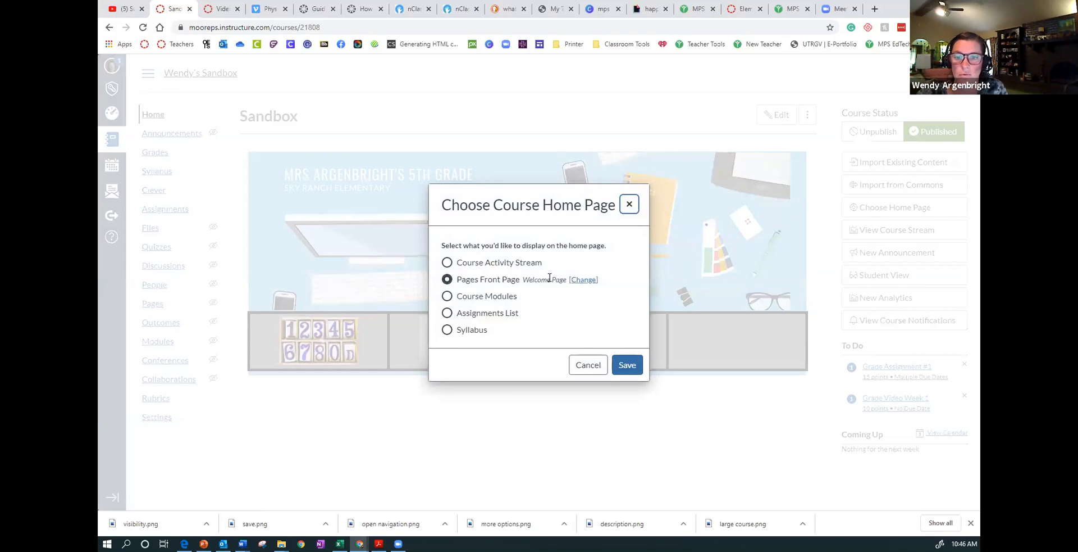
pyautogui.click(577, 281)
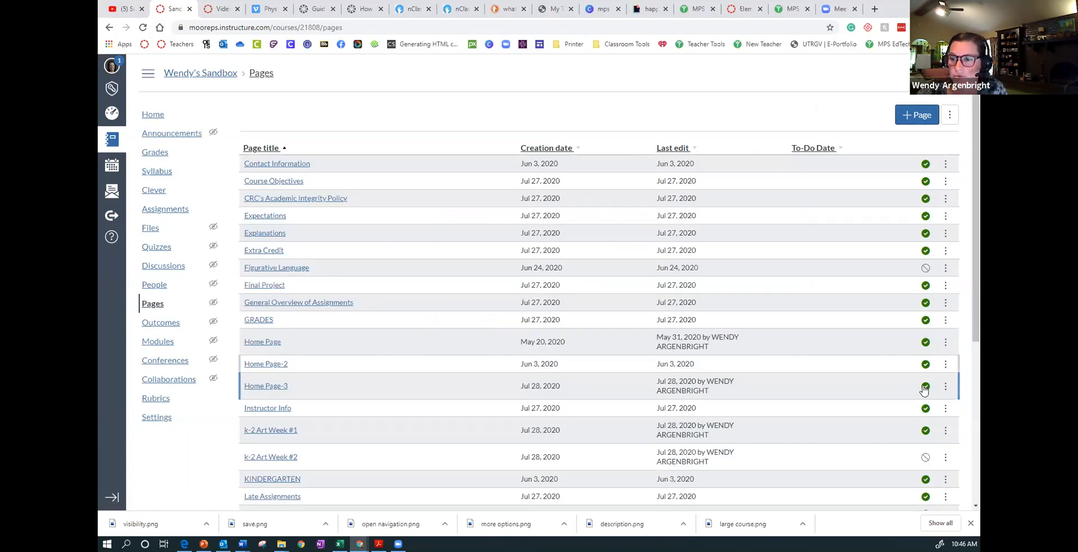
pyautogui.click(946, 388)
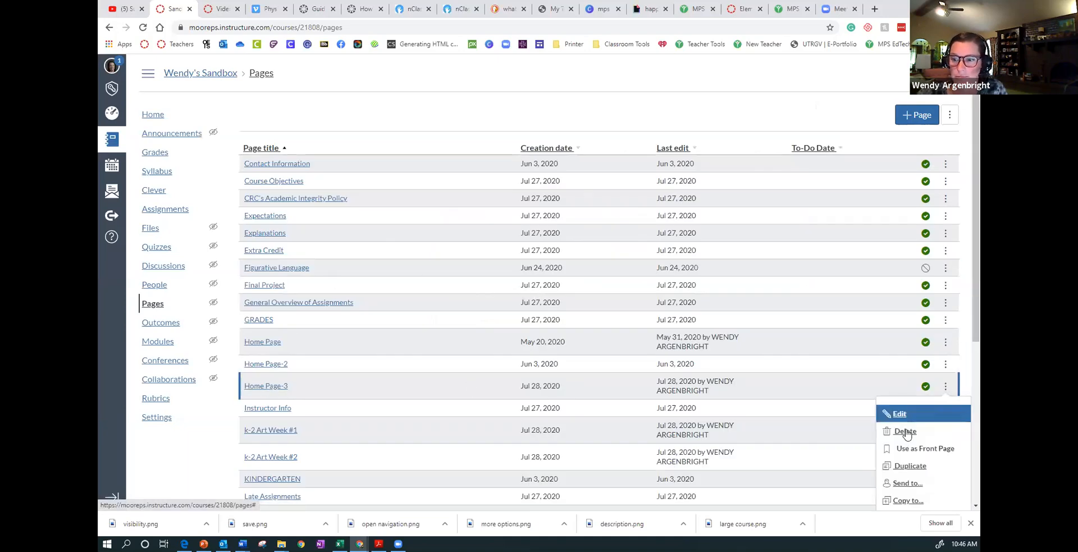
pyautogui.click(899, 449)
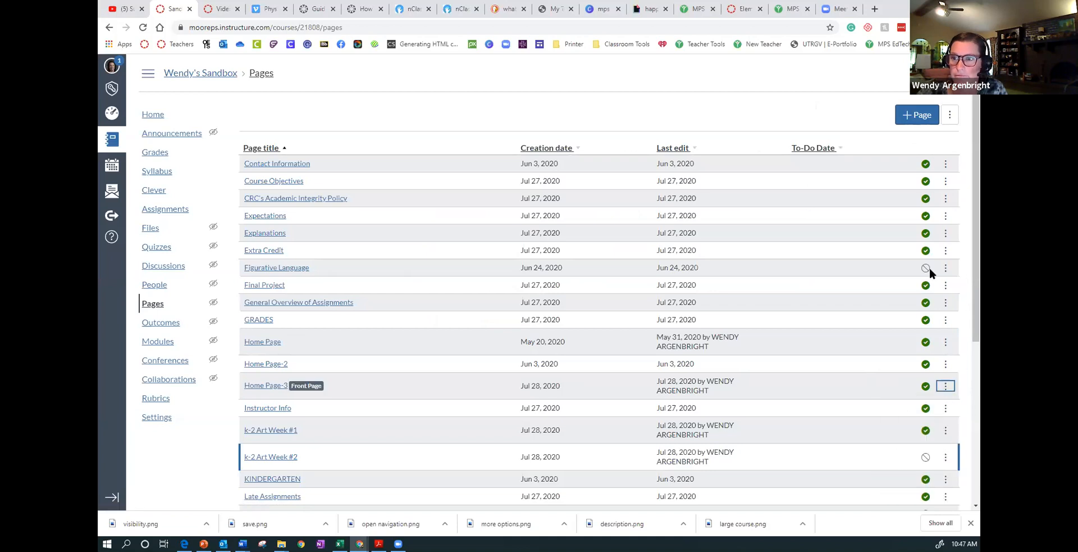
pyautogui.click(140, 115)
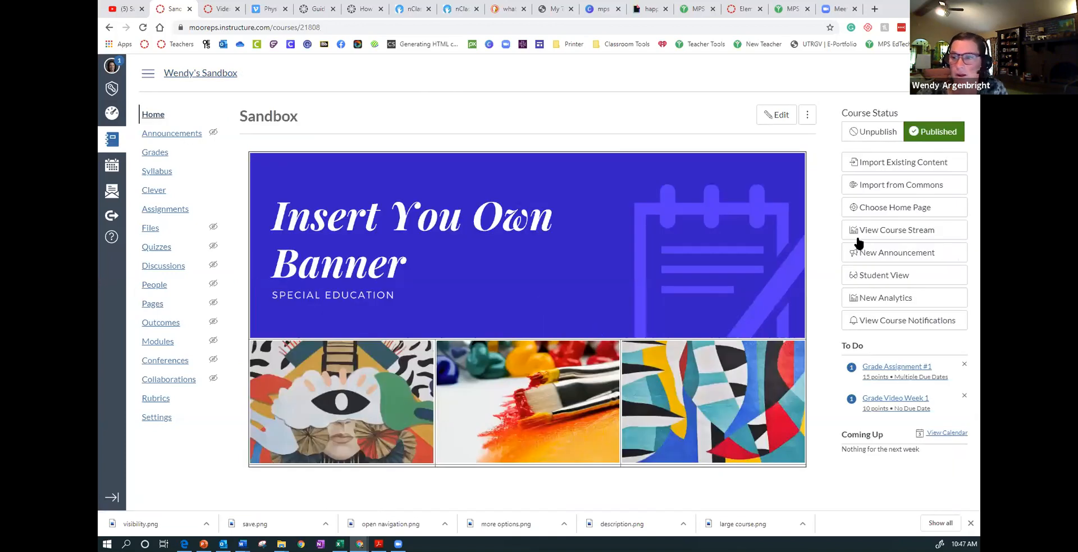
# - Test the home page in Student View by following the eye artwork to "k-2 Art Week #1" and opening its Week #1 Assignment
pyautogui.click(893, 275)
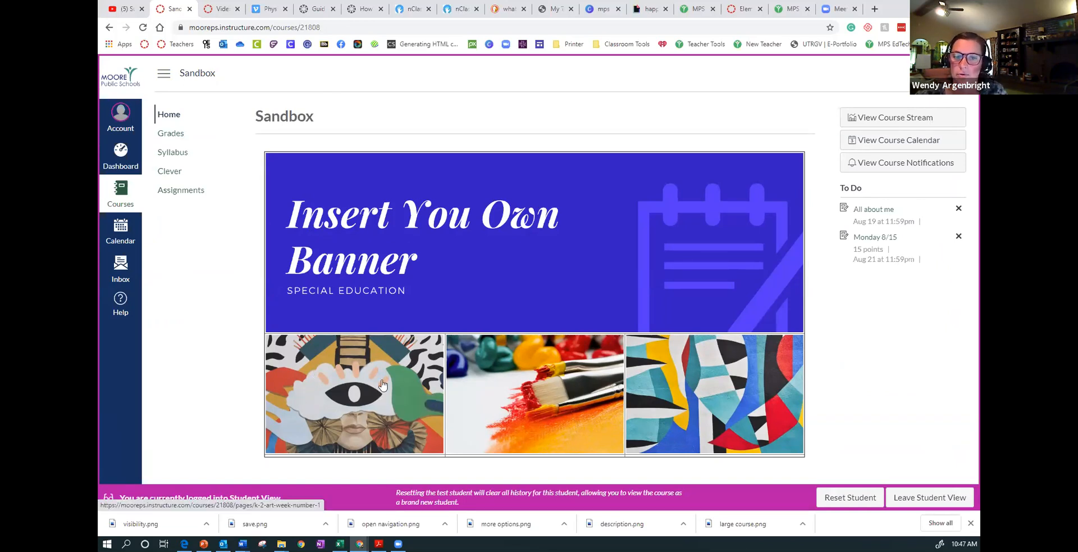
pyautogui.click(362, 396)
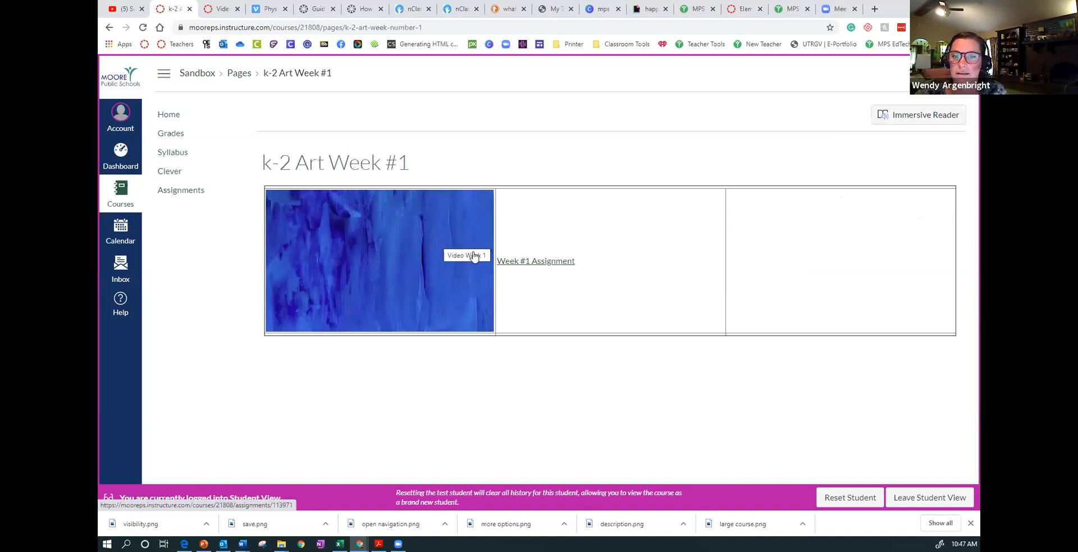
pyautogui.click(529, 264)
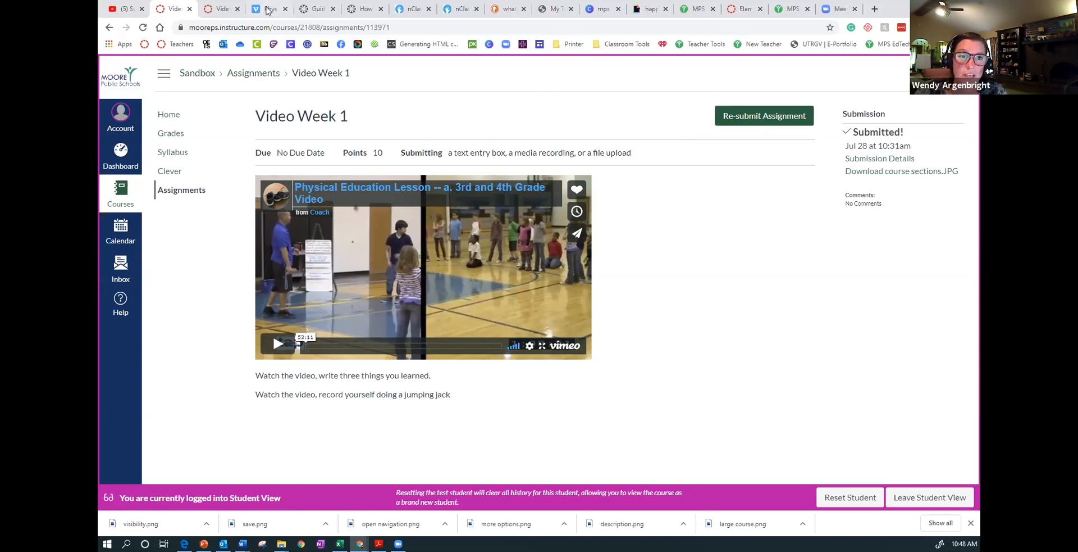
# - Switch to the browser tab with the graded submission, open loom.com in it and look through the list of recorded videos
pyautogui.click(229, 10)
pyautogui.click(268, 30)
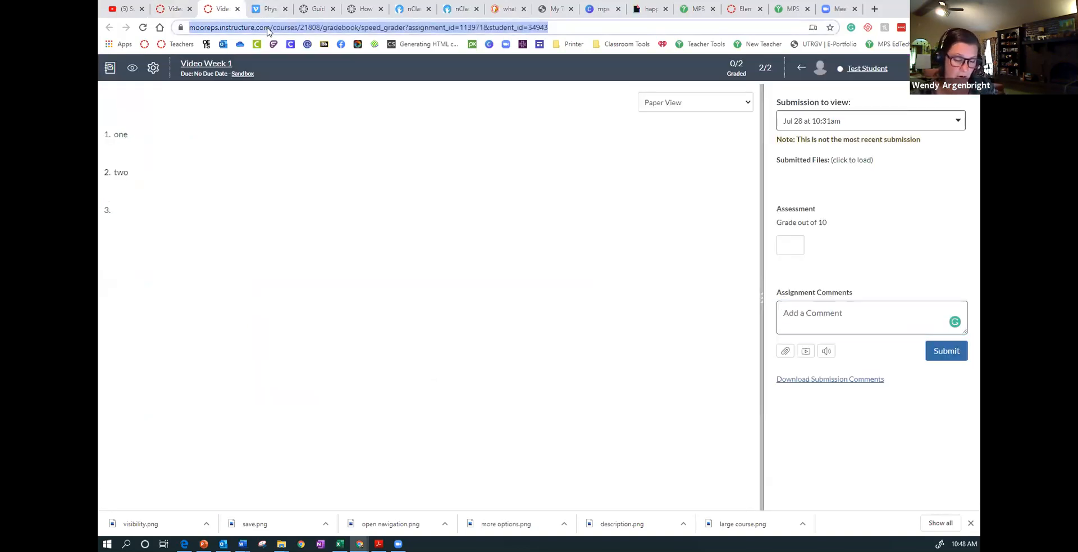
pyautogui.write('loom.com')
pyautogui.press('Return')
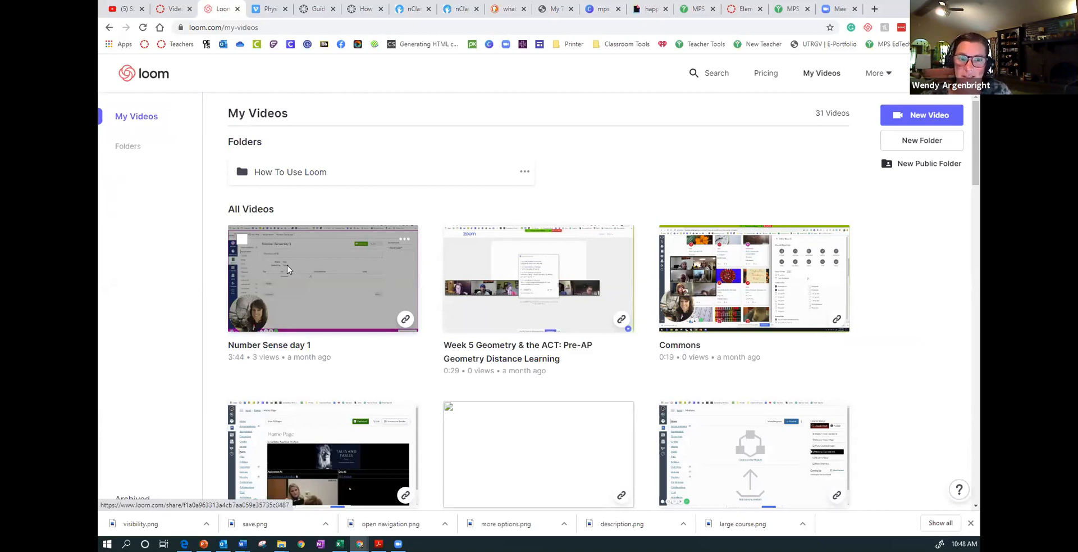
pyautogui.scroll(-2, 272, 259)
pyautogui.scroll(-13, 272, 259)
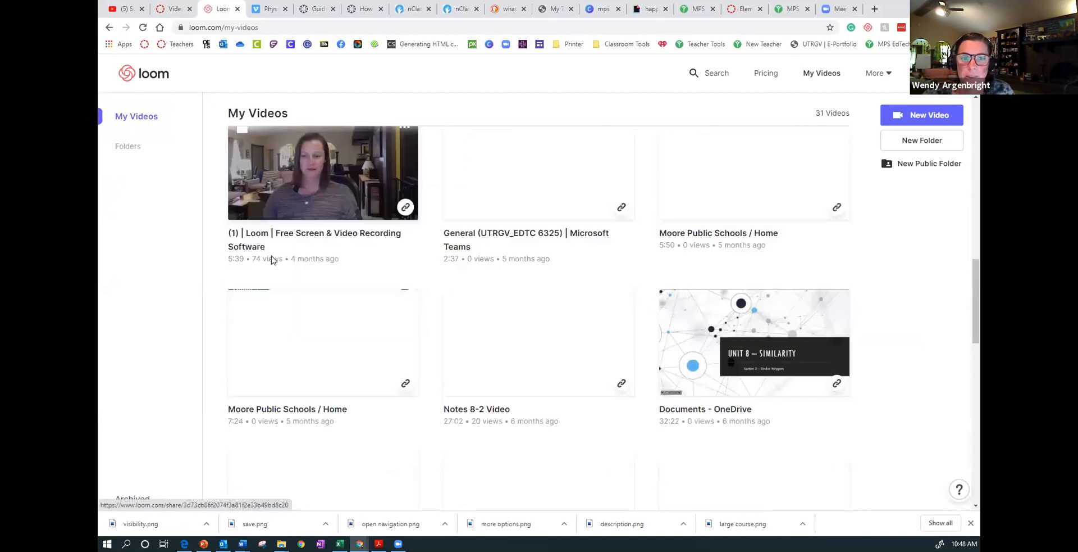
pyautogui.scroll(-10, 272, 259)
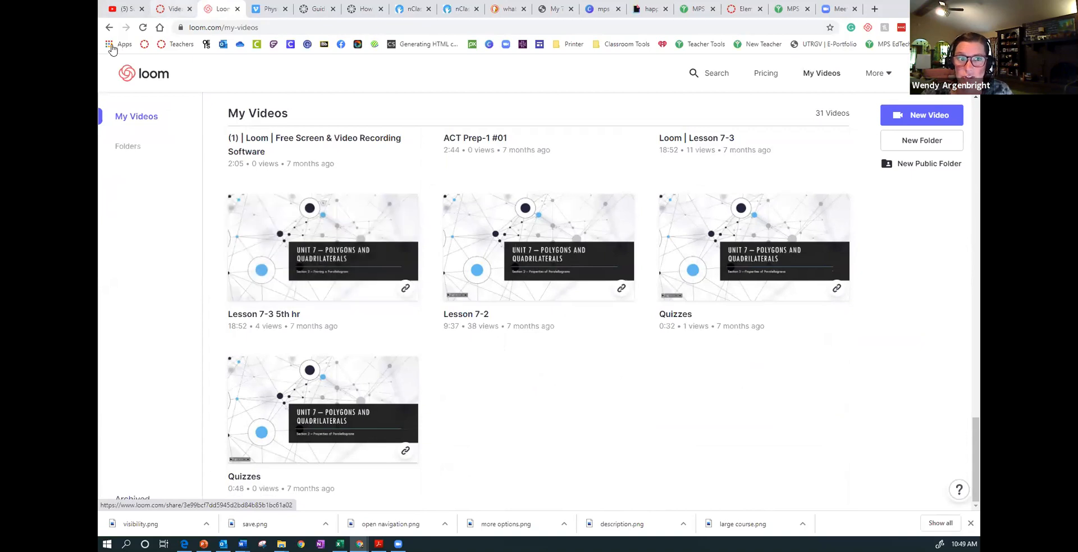
# - Try to set up a Screen+Cam recording with the Loom recorder
pyautogui.click(869, 27)
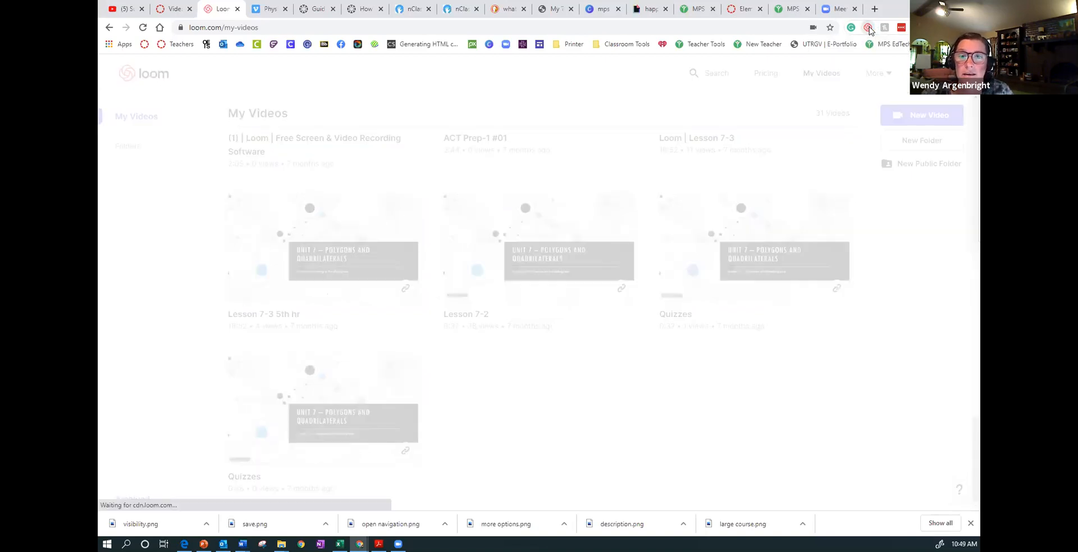
pyautogui.click(832, 117)
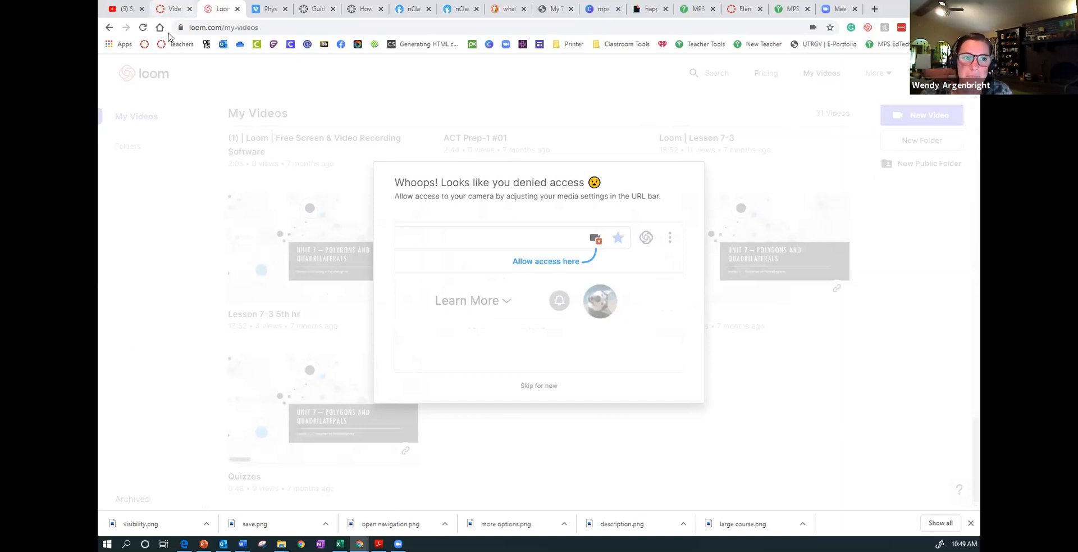
pyautogui.click(110, 28)
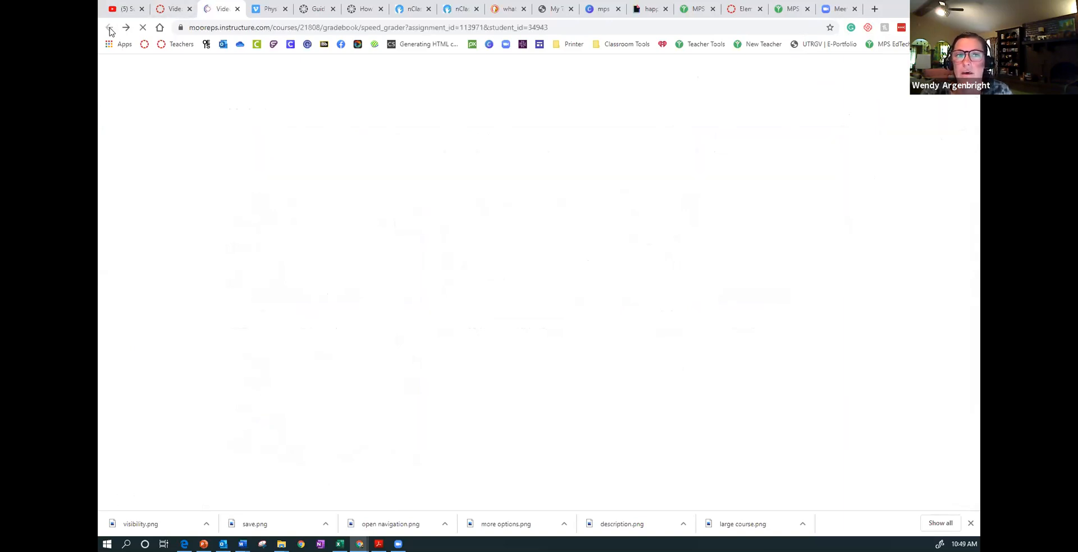
# - Reopen loom.com, view the recorder's screen and camera options, and close the recorder without recording
pyautogui.click(229, 28)
pyautogui.write('loom')
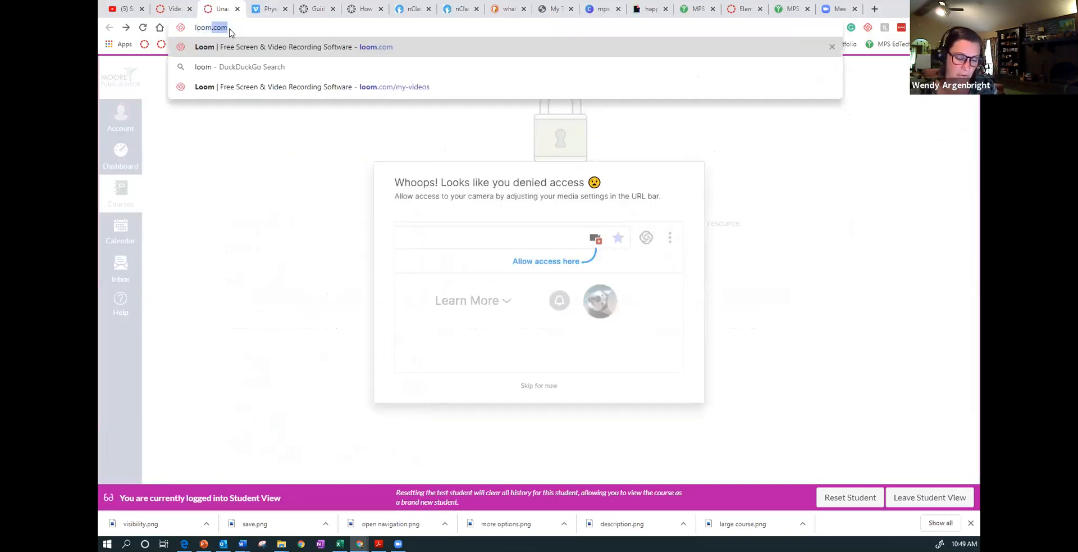
pyautogui.write('.com')
pyautogui.press('Return')
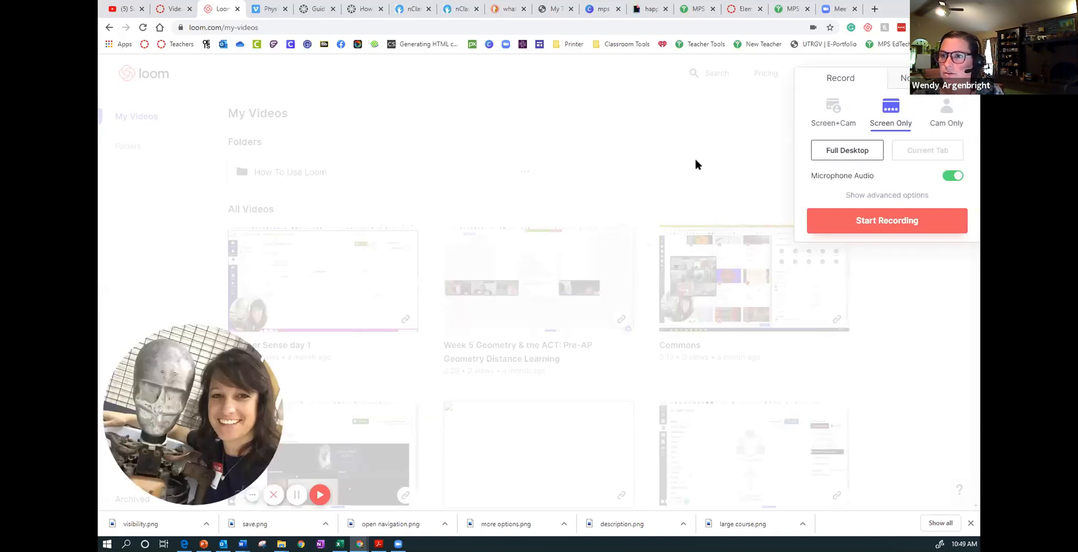
pyautogui.click(731, 175)
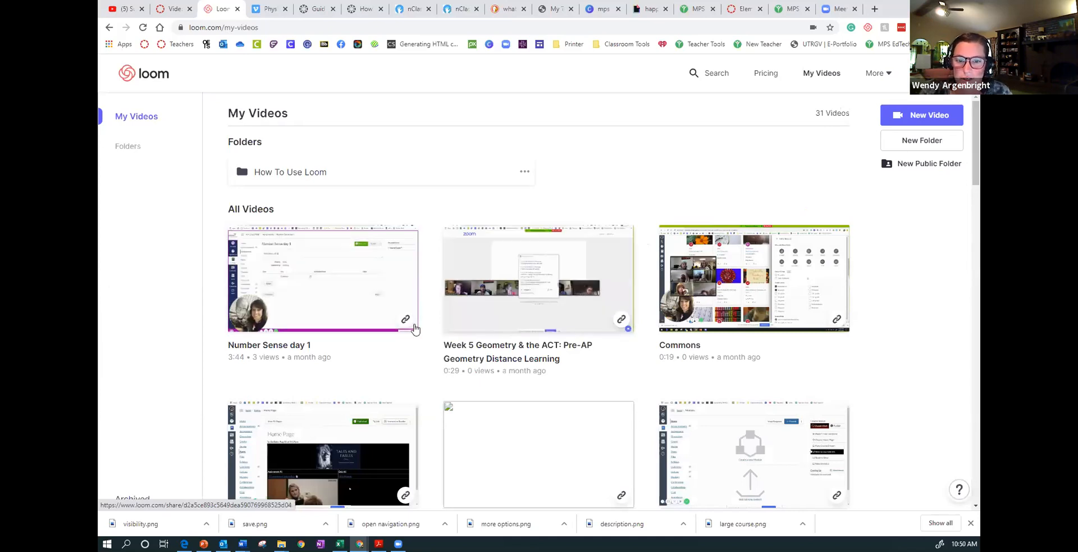
# - View the sharing and download options of the "Number Sense day 1" video and return to the "Video Week 1" assignment in Canvas
pyautogui.click(406, 320)
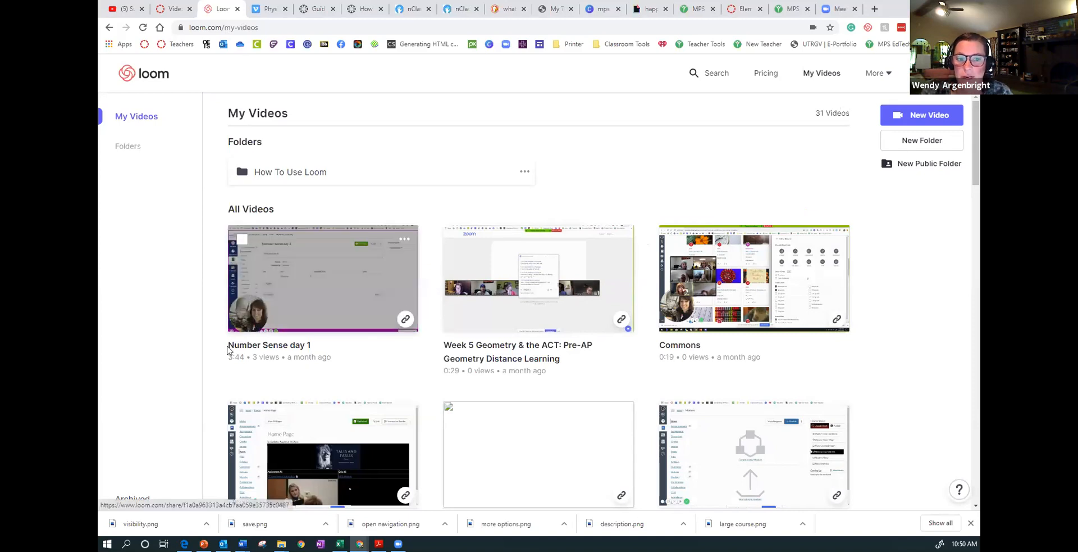
pyautogui.click(303, 283)
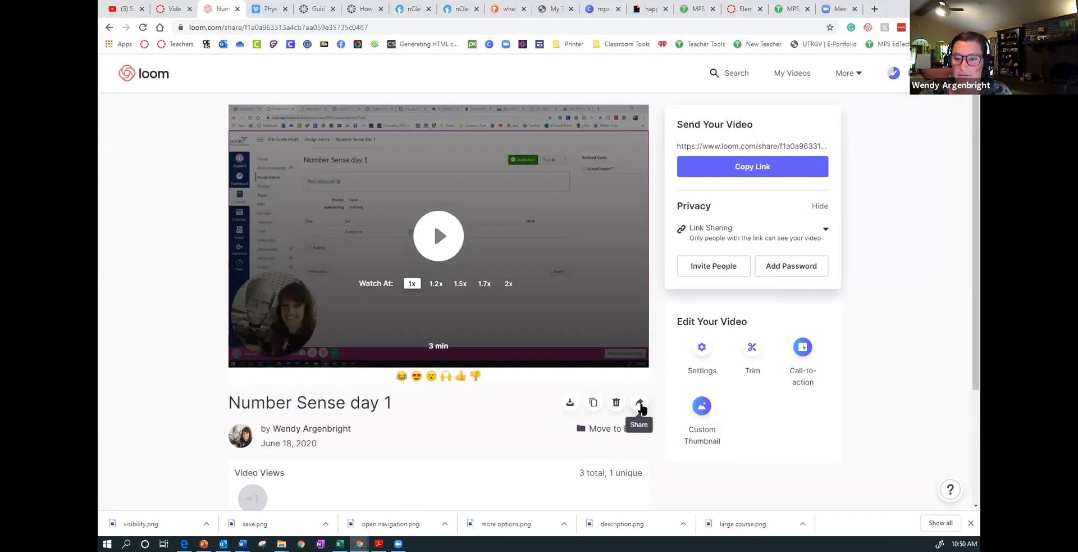
pyautogui.click(641, 403)
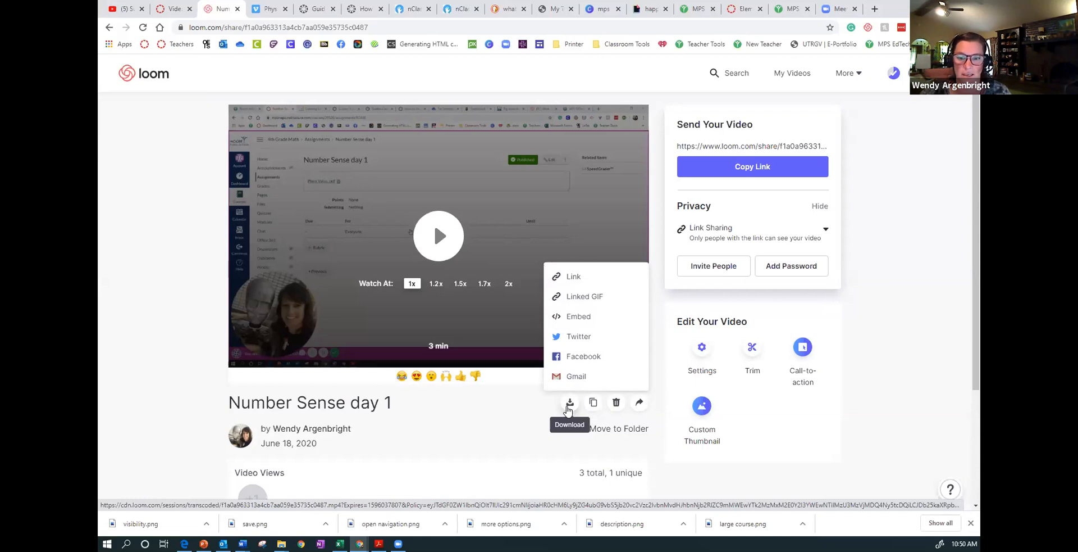
pyautogui.click(568, 407)
pyautogui.click(568, 406)
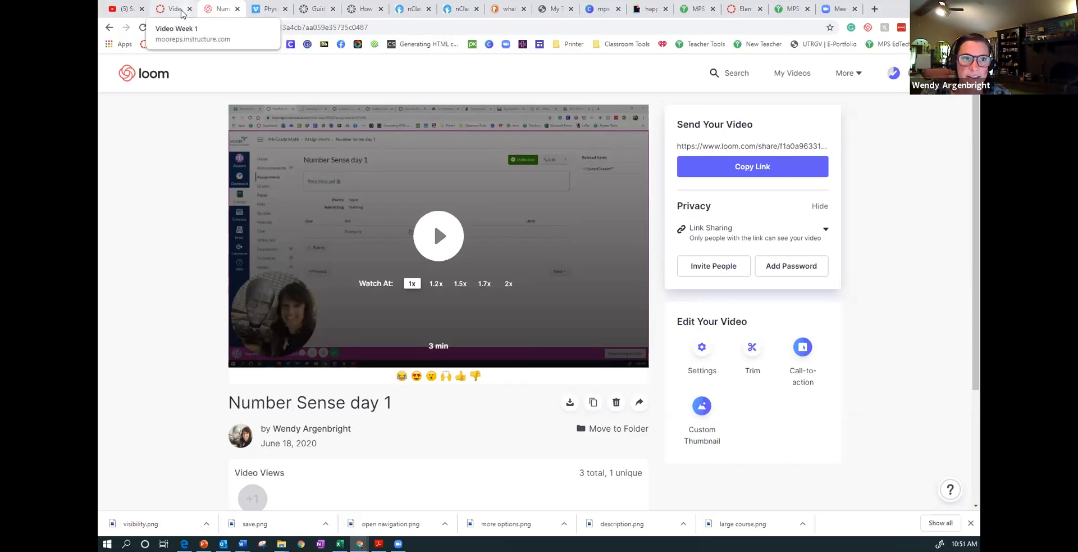
pyautogui.click(174, 10)
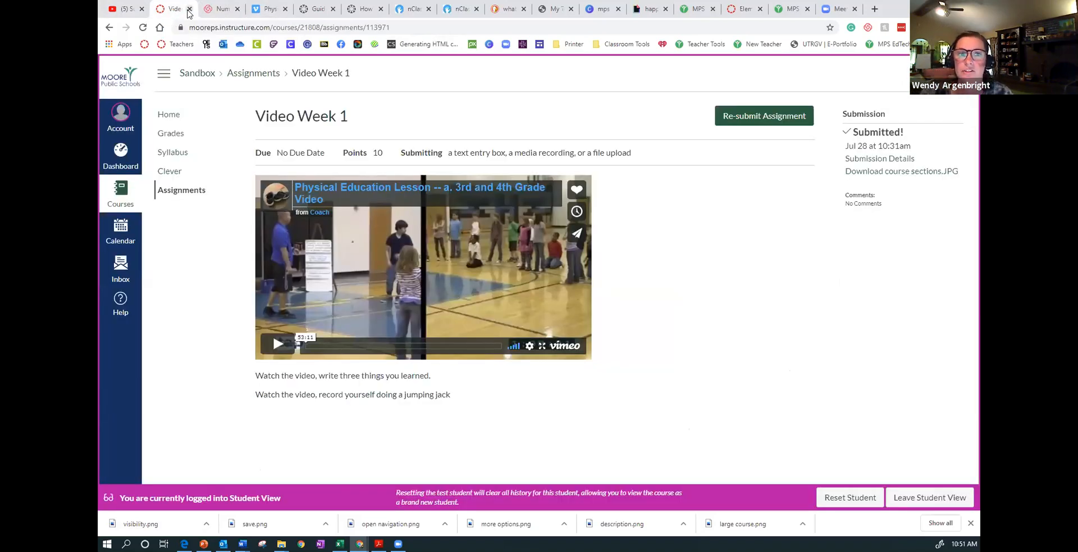
# - Load slides.google.com in the browser tab showing the Loom video and open the "Distant Learning Week 3" presentation
pyautogui.click(223, 9)
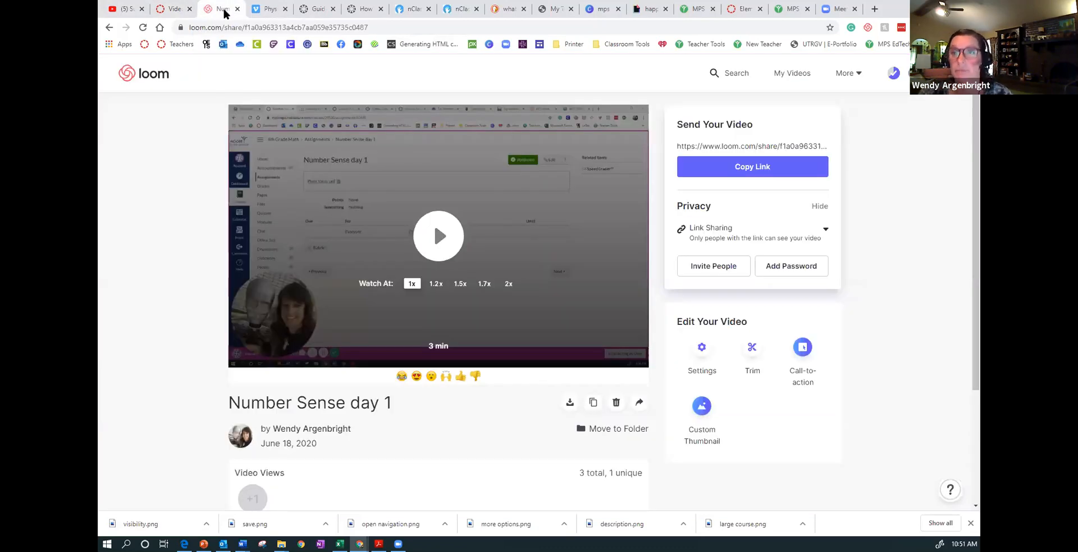
pyautogui.click(248, 21)
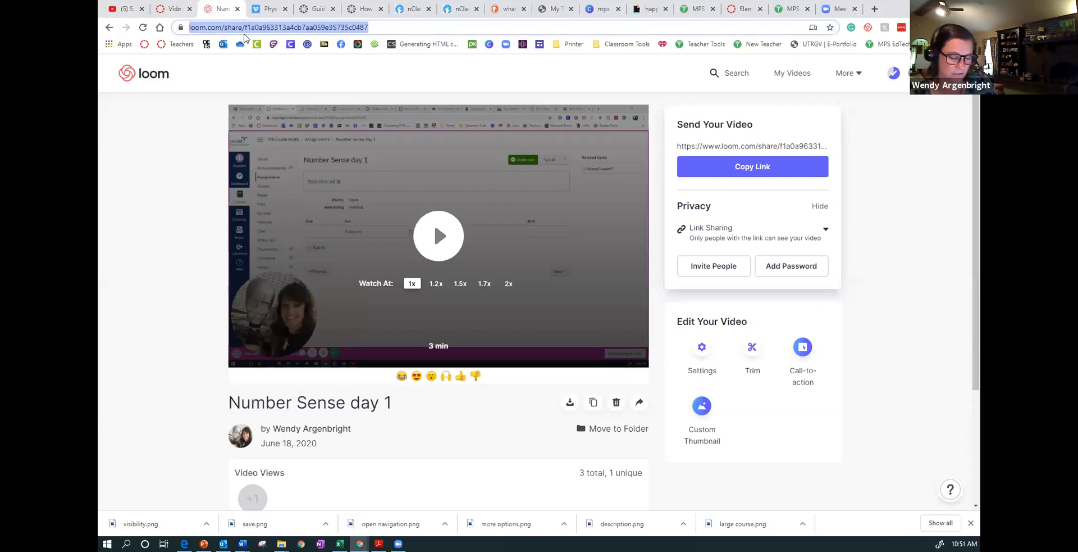
pyautogui.write('slides.google.com')
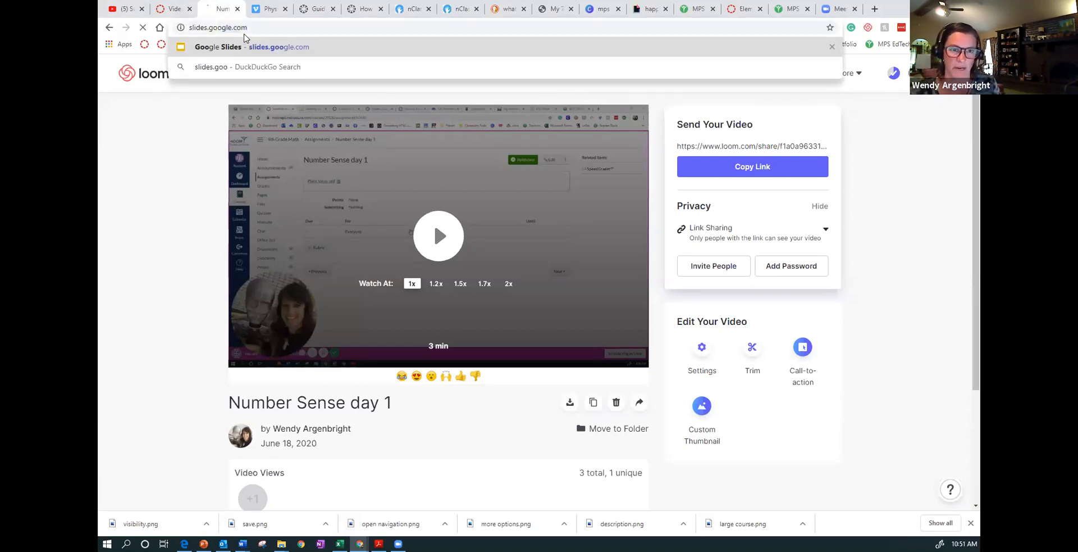
pyautogui.press('Return')
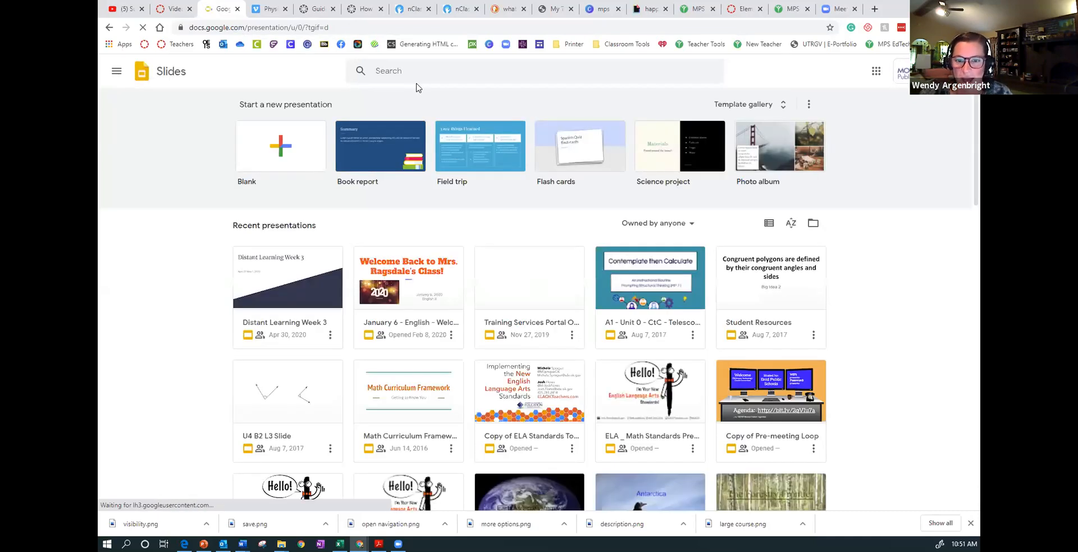
pyautogui.click(294, 287)
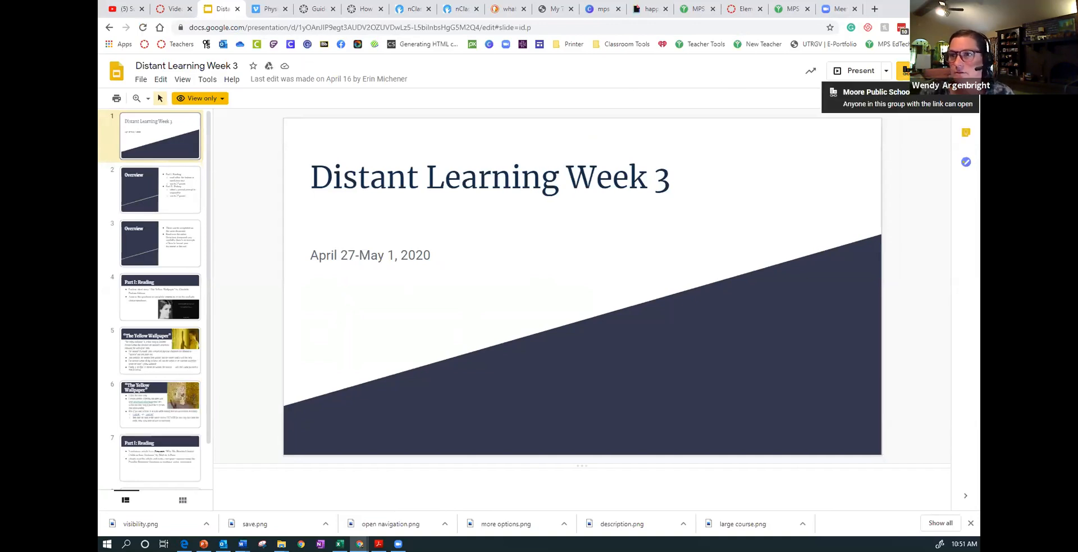
# - View the presentation's link sharing dialog and its presenting options, closing both without sending or presenting anything
pyautogui.click(907, 71)
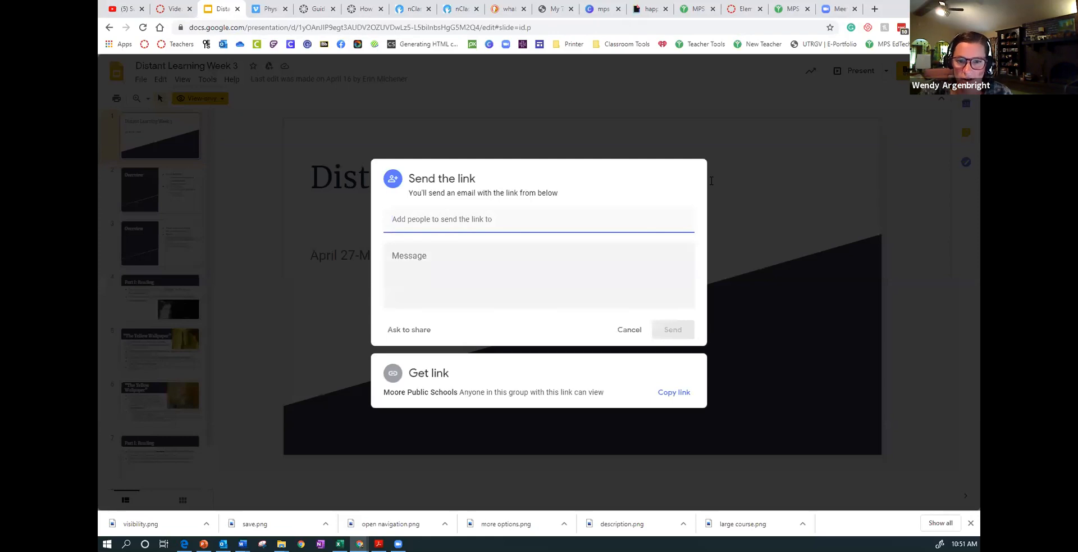
pyautogui.click(630, 330)
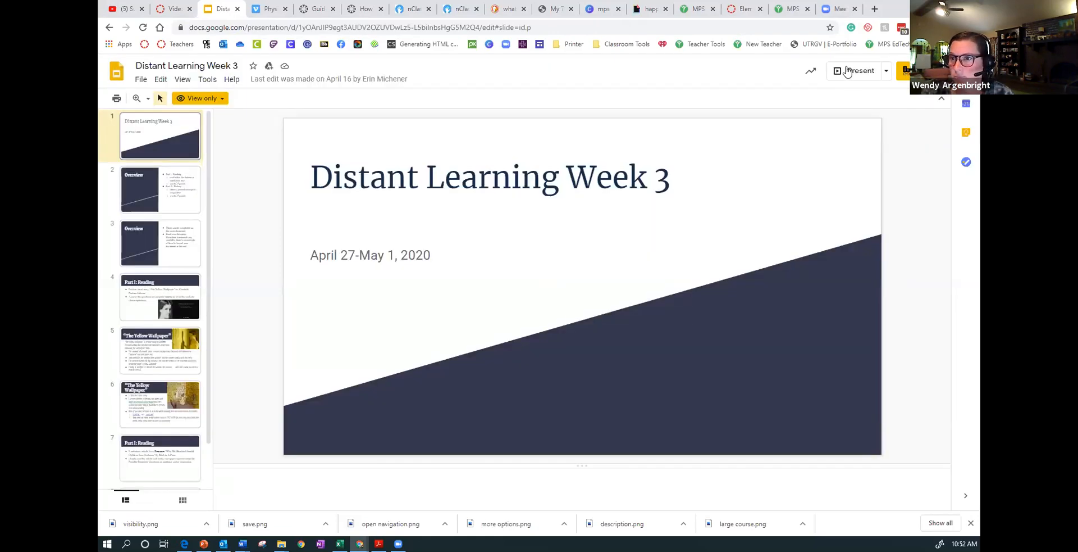
pyautogui.click(887, 71)
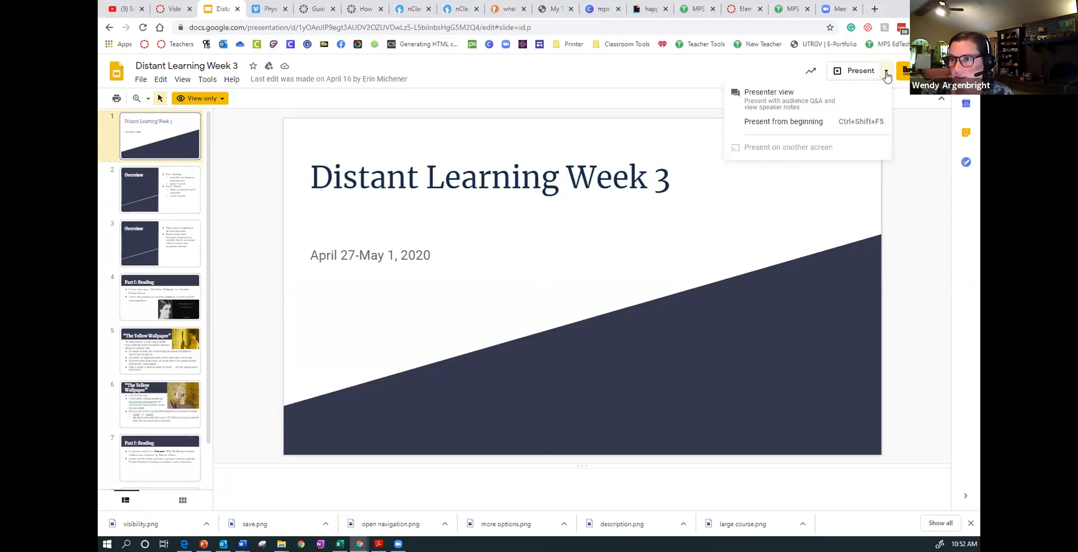
pyautogui.click(886, 73)
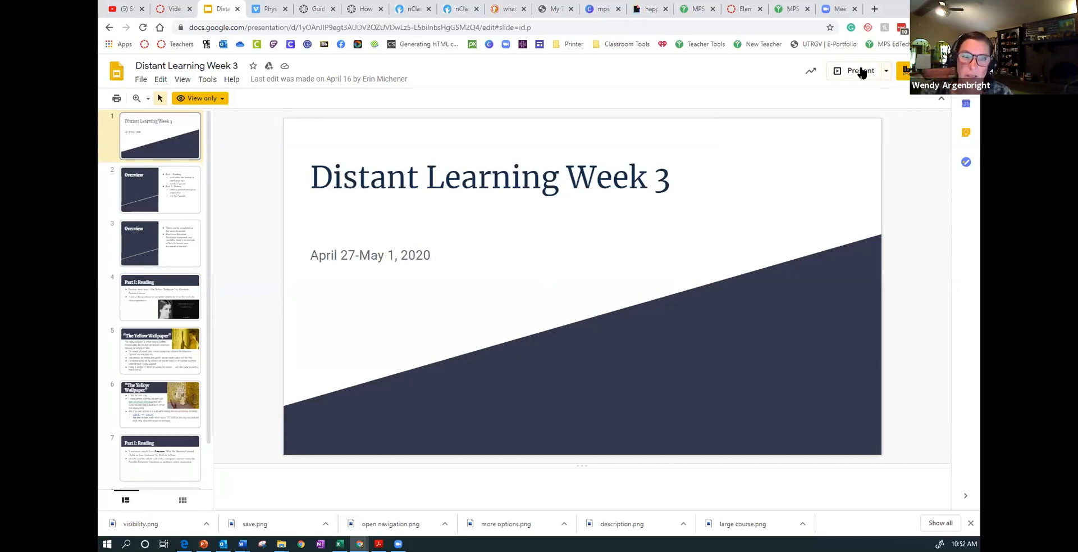